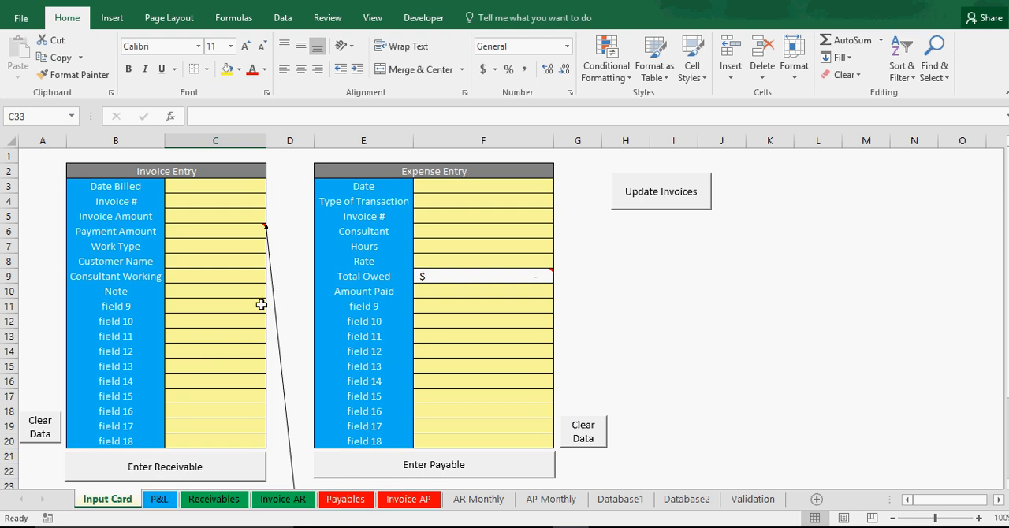
{"action": "left_click", "coordinate": [228, 307]}
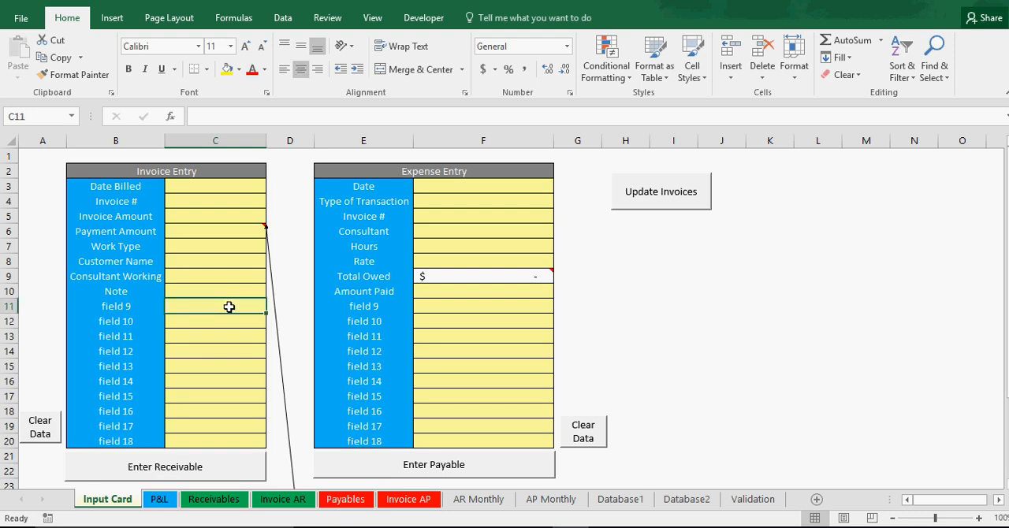
{"action": "left_click", "coordinate": [197, 186]}
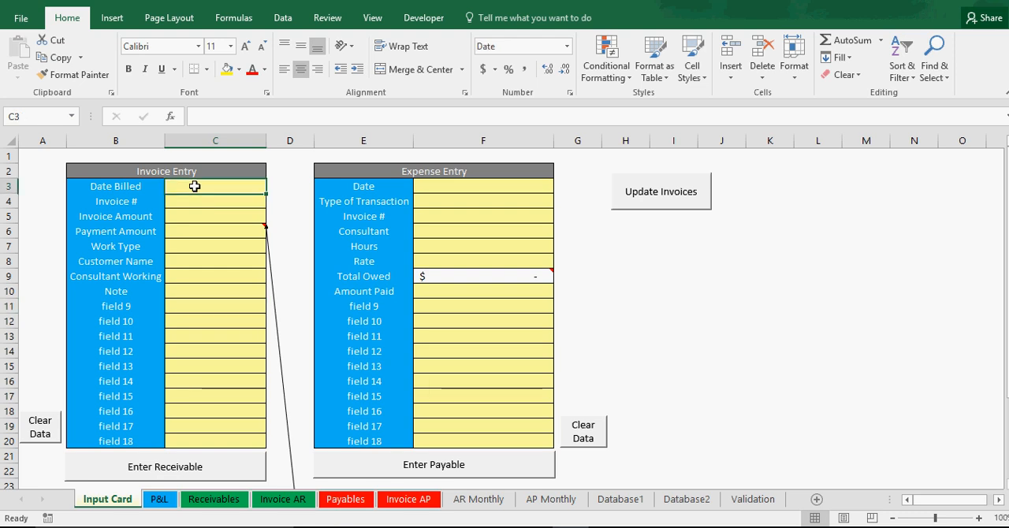
{"action": "left_click", "coordinate": [211, 351]}
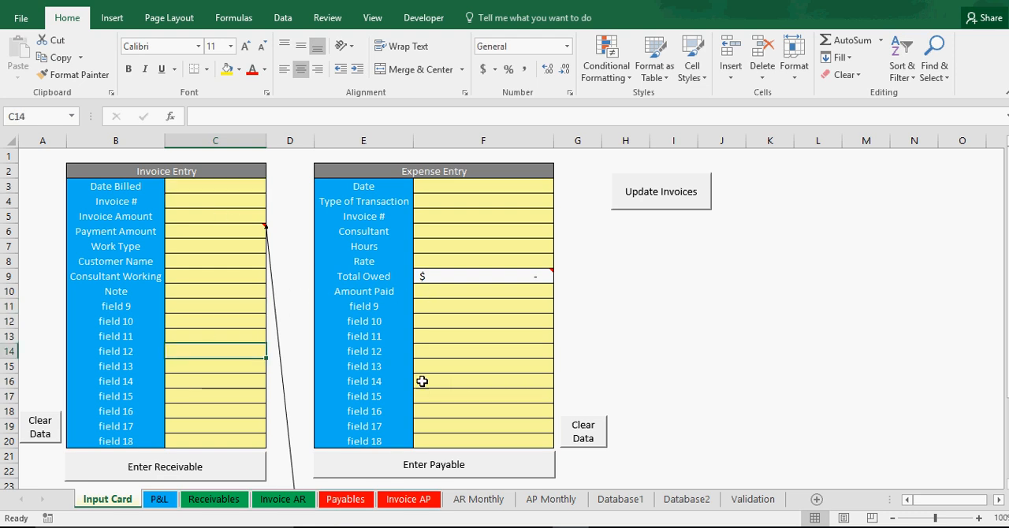
{"action": "left_click", "coordinate": [516, 385]}
{"action": "left_click", "coordinate": [490, 231]}
{"action": "left_click", "coordinate": [254, 246]}
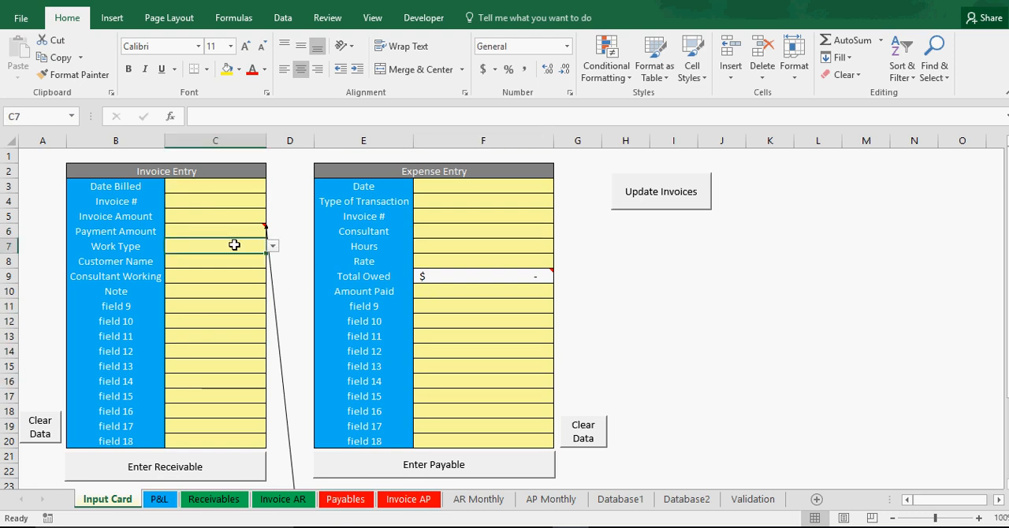
Step: Enter 1/1/2017 as the Date Billed in the Invoice Entry form
{"action": "left_click", "coordinate": [211, 190]}
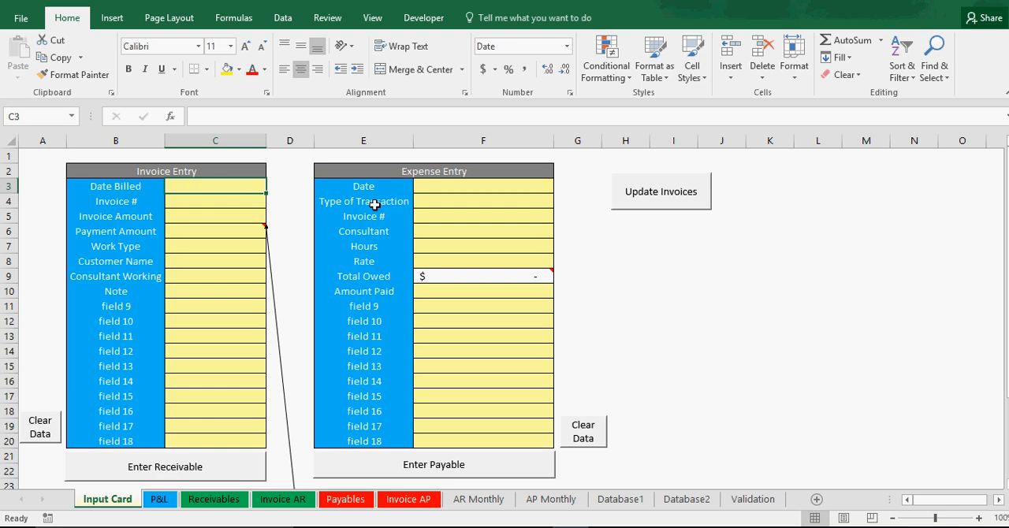
{"action": "type", "text": "1"}
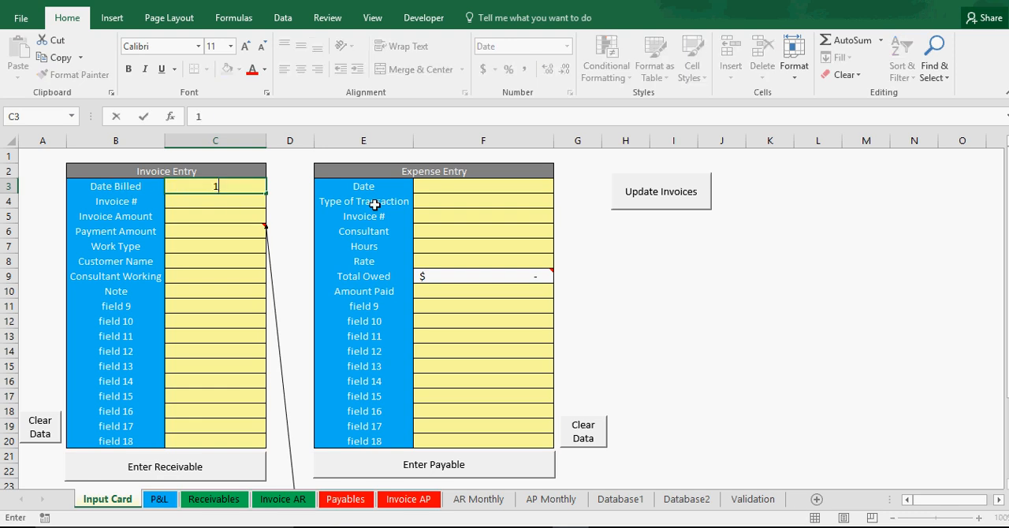
{"action": "type", "text": "/1/2016"}
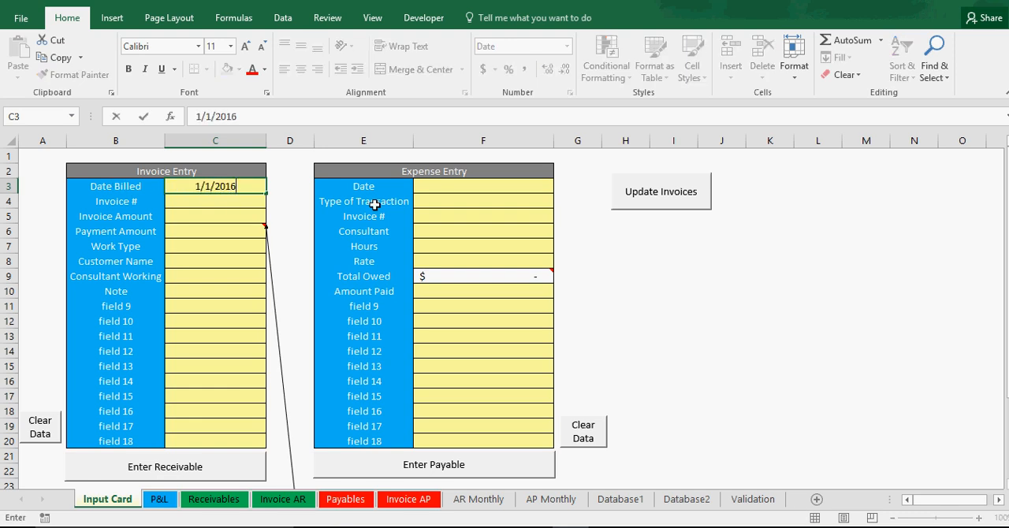
{"action": "key", "text": "BackSpace"}
{"action": "type", "text": "7"}
{"action": "key", "text": "Return"}
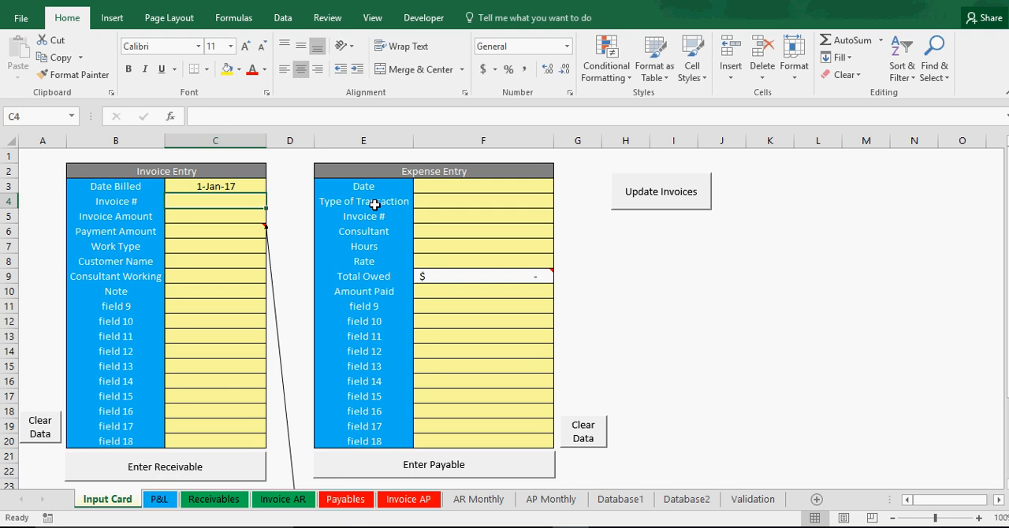
Step: Enter 1234556 as the Invoice # and 500 as the Invoice Amount in the Invoice Entry form
{"action": "type", "text": "1234556"}
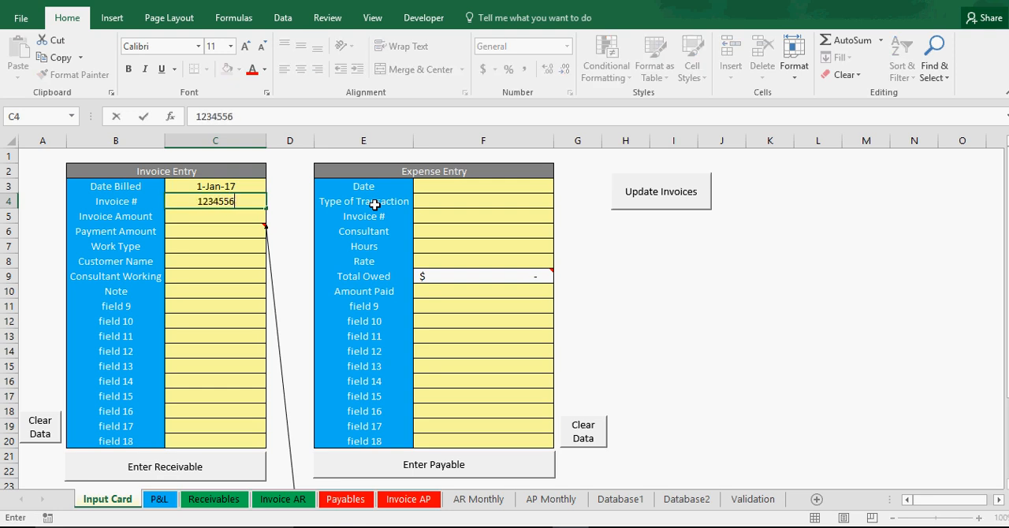
{"action": "key", "text": "Return"}
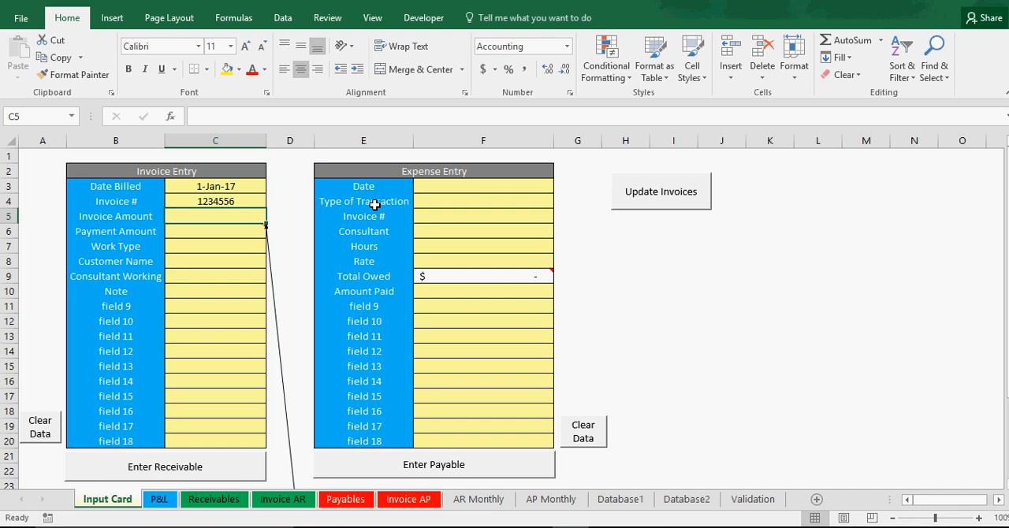
{"action": "type", "text": "500"}
{"action": "key", "text": "Return"}
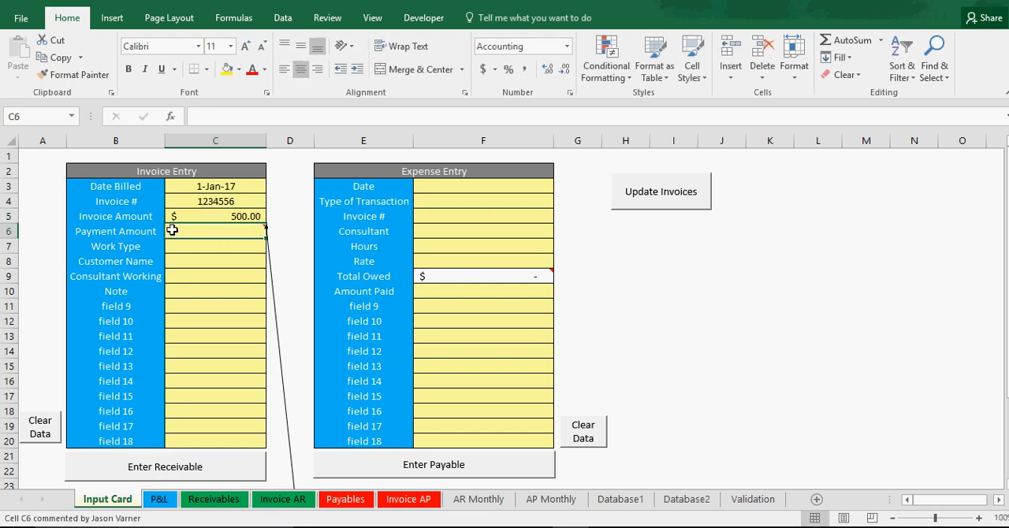
Step: Look at the Work Type choices for the invoice and examine their source list on the Validation sheet
{"action": "left_click", "coordinate": [208, 246]}
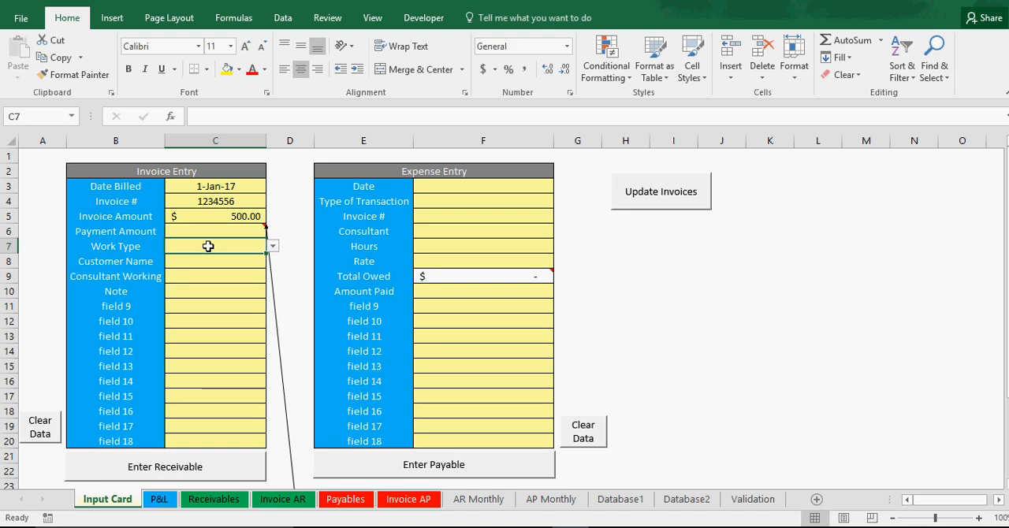
{"action": "left_click", "coordinate": [271, 246]}
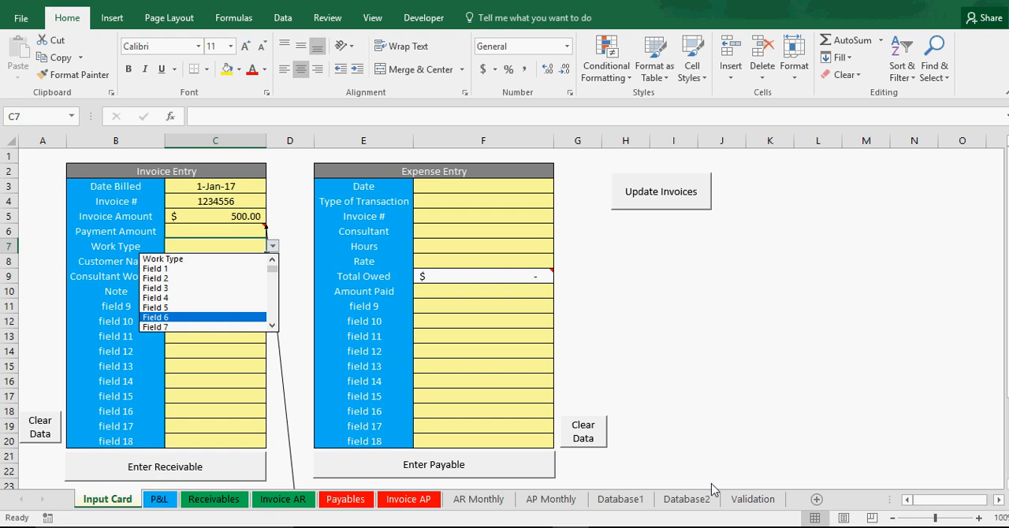
{"action": "left_click", "coordinate": [740, 500]}
{"action": "left_click", "coordinate": [748, 499]}
{"action": "left_click_drag", "start_coordinate": [751, 167], "coordinate": [749, 380]}
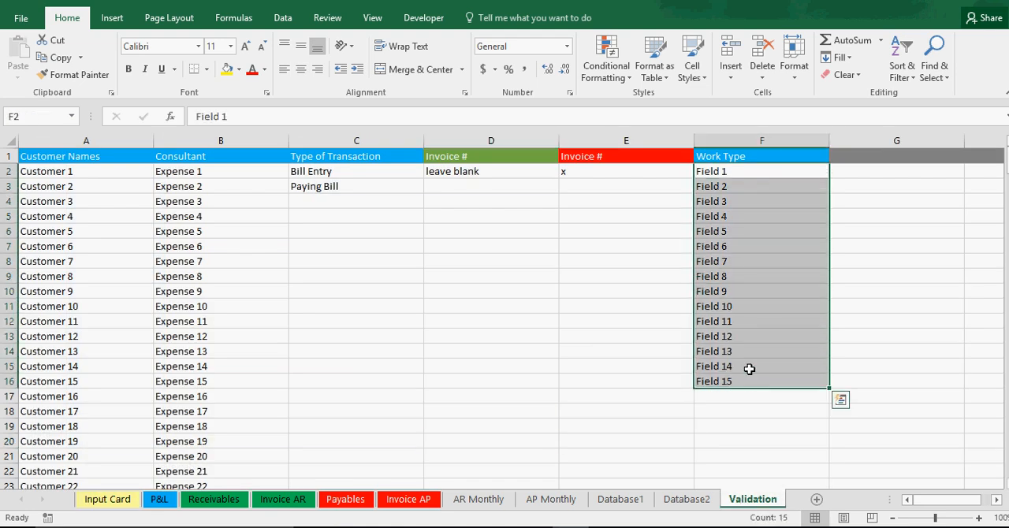
{"action": "left_click", "coordinate": [749, 172]}
{"action": "left_click", "coordinate": [750, 247]}
{"action": "left_click", "coordinate": [750, 277]}
{"action": "left_click", "coordinate": [747, 361]}
{"action": "left_click", "coordinate": [746, 380]}
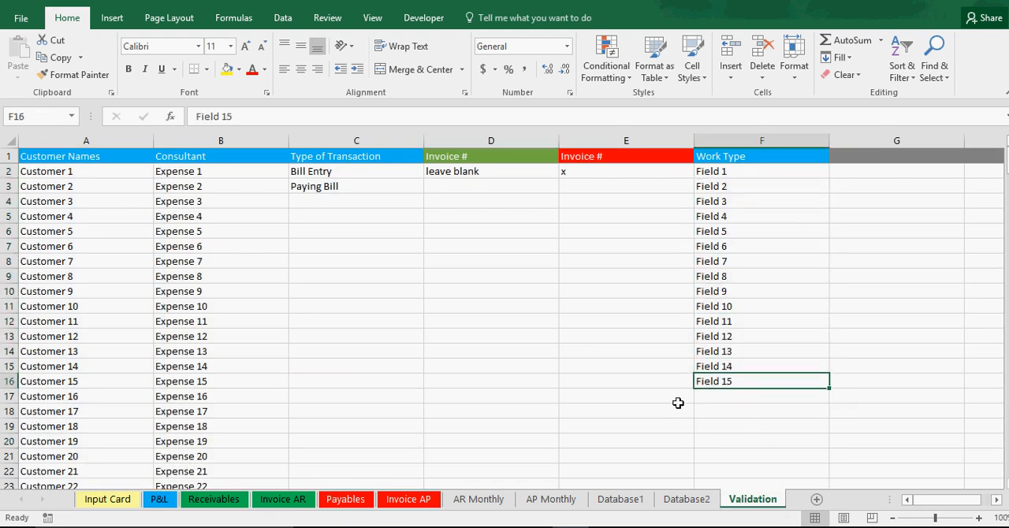
Step: Return to the Input Card sheet and choose Field 2 as the invoice's Work Type
{"action": "left_click", "coordinate": [115, 503]}
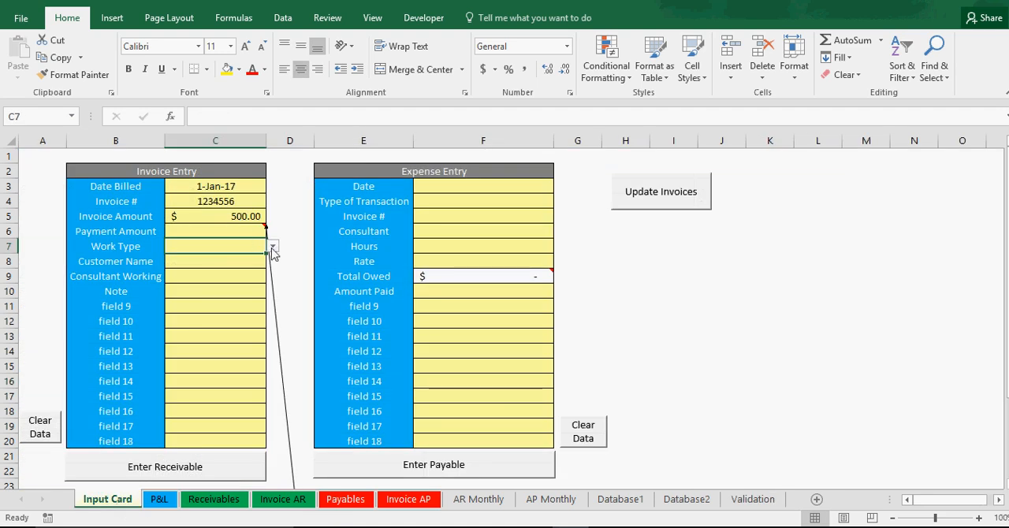
{"action": "left_click", "coordinate": [272, 246]}
{"action": "left_click_drag", "start_coordinate": [273, 280], "coordinate": [274, 259]}
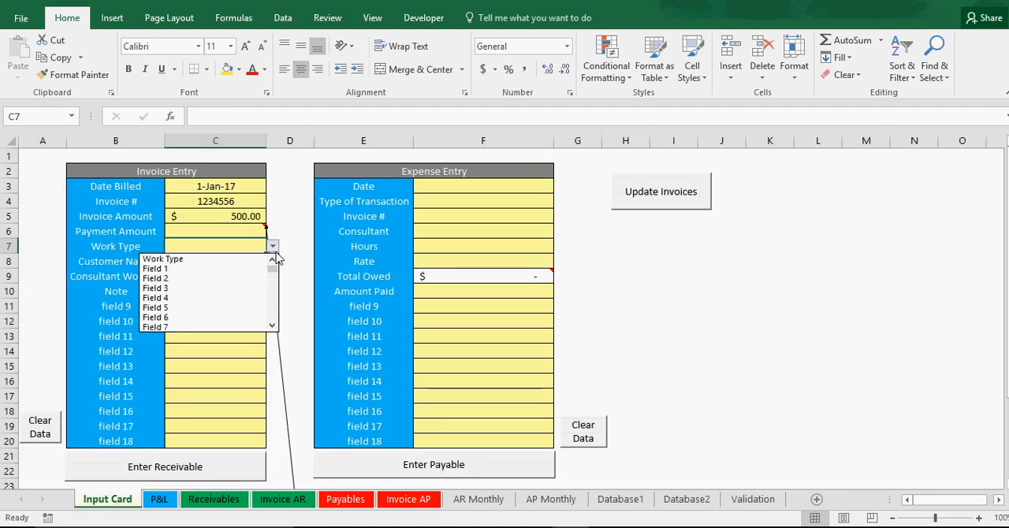
{"action": "left_click", "coordinate": [194, 279]}
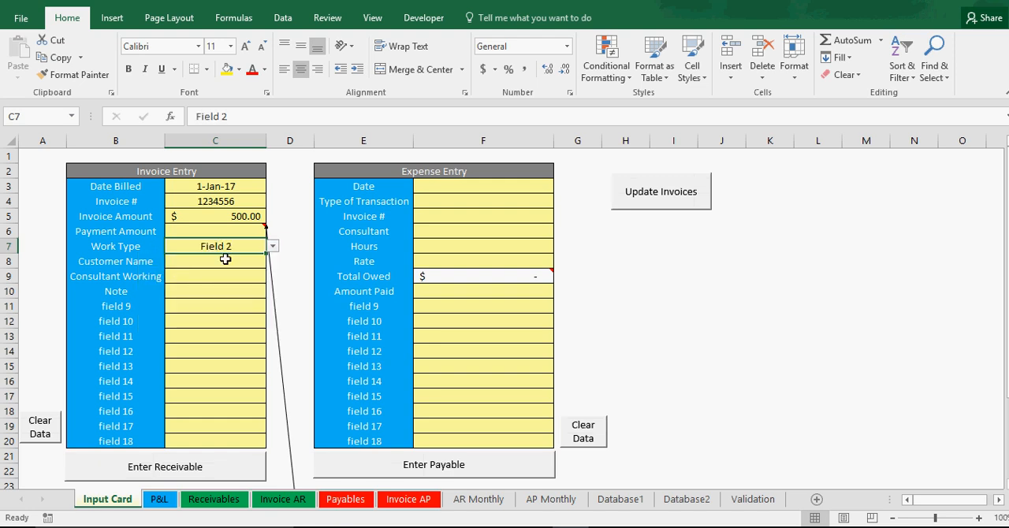
Step: Look through the customer choices and set the invoice's Customer Name to Customer 2
{"action": "left_click", "coordinate": [227, 262]}
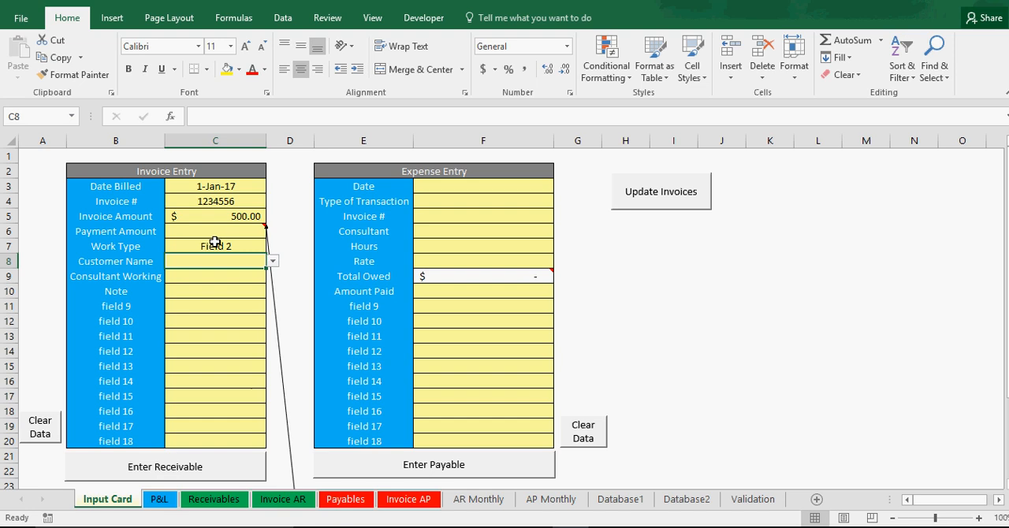
{"action": "left_click", "coordinate": [272, 262]}
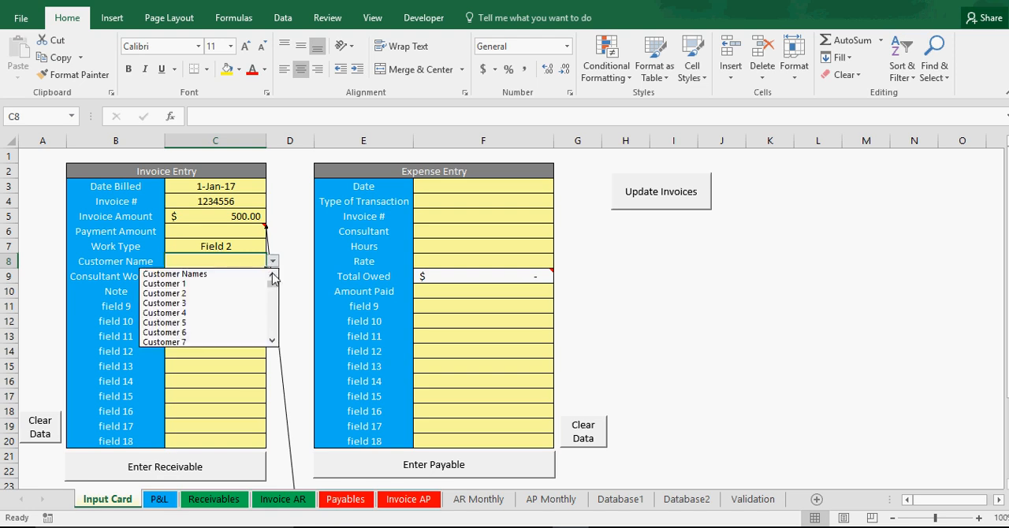
{"action": "left_click_drag", "start_coordinate": [275, 286], "coordinate": [275, 350]}
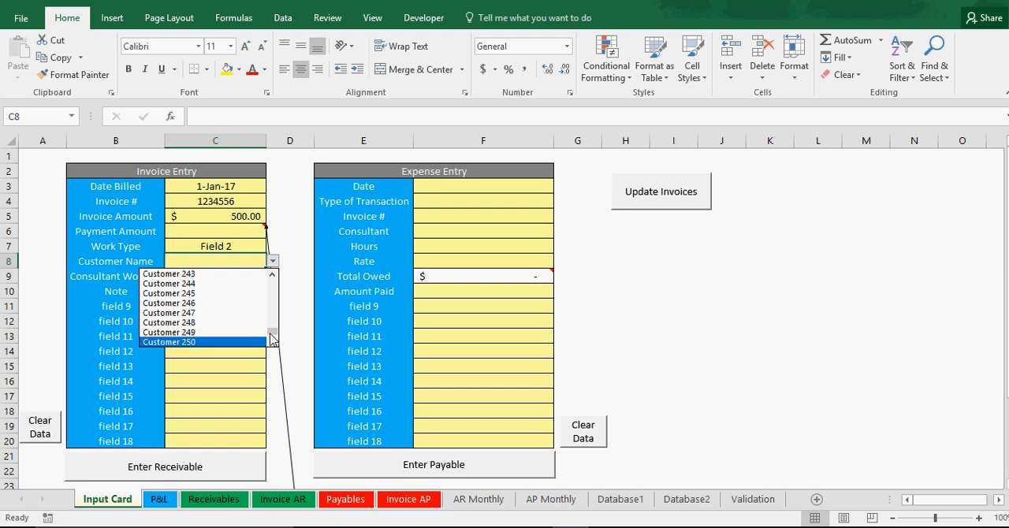
{"action": "left_click_drag", "start_coordinate": [274, 333], "coordinate": [272, 276]}
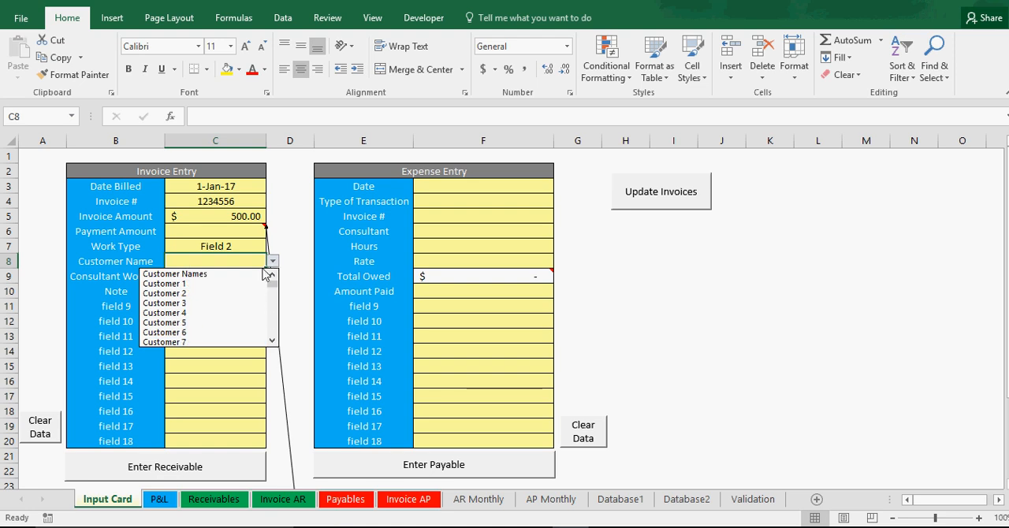
{"action": "left_click", "coordinate": [204, 292]}
Step: Rename the Consultant Working label in the Invoice Entry form to Extra Field
{"action": "left_click", "coordinate": [211, 275]}
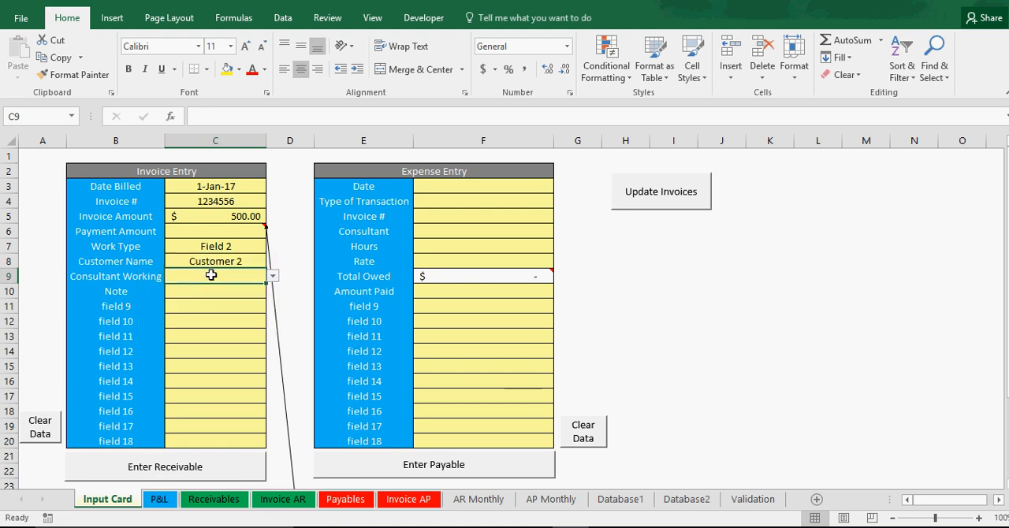
{"action": "left_click", "coordinate": [130, 275]}
{"action": "type", "text": "Extra Field"}
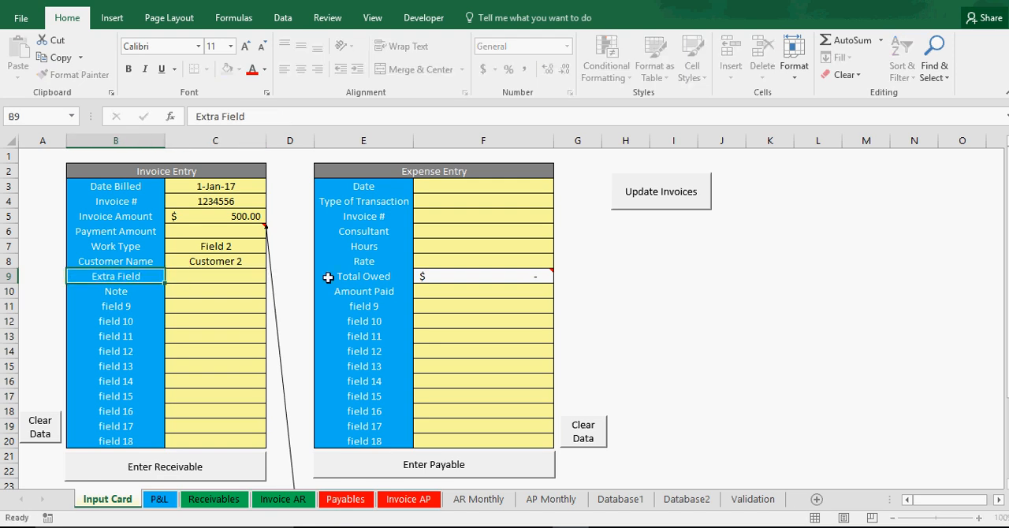
{"action": "key", "text": "Return"}
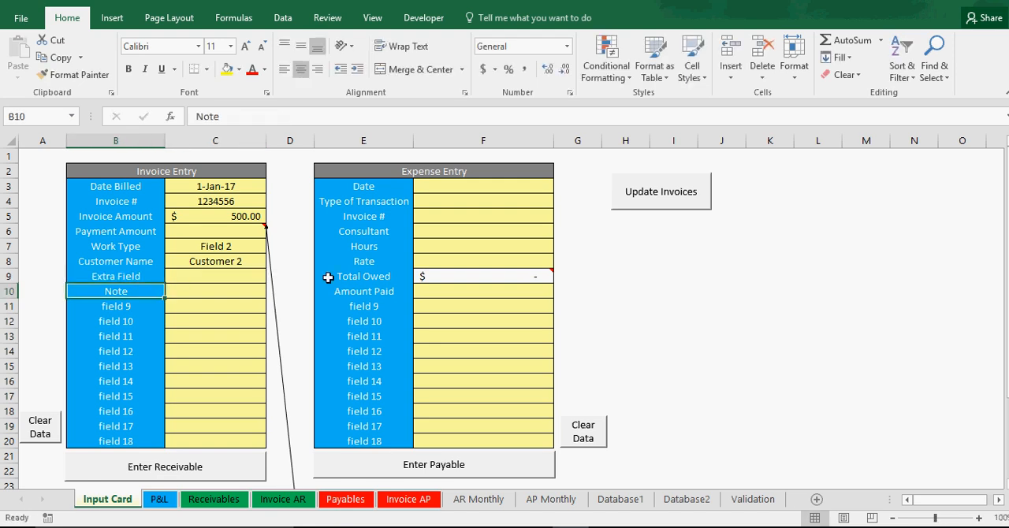
Step: Choose Expense 5 as the Extra Field value in the Invoice Entry form
{"action": "left_click", "coordinate": [246, 276]}
{"action": "left_click", "coordinate": [272, 277]}
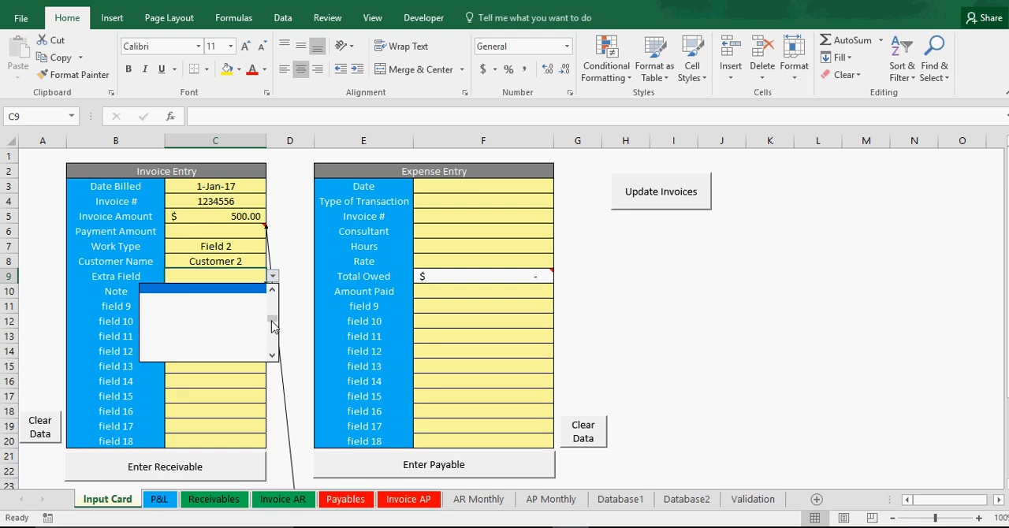
{"action": "left_click_drag", "start_coordinate": [272, 310], "coordinate": [272, 292]}
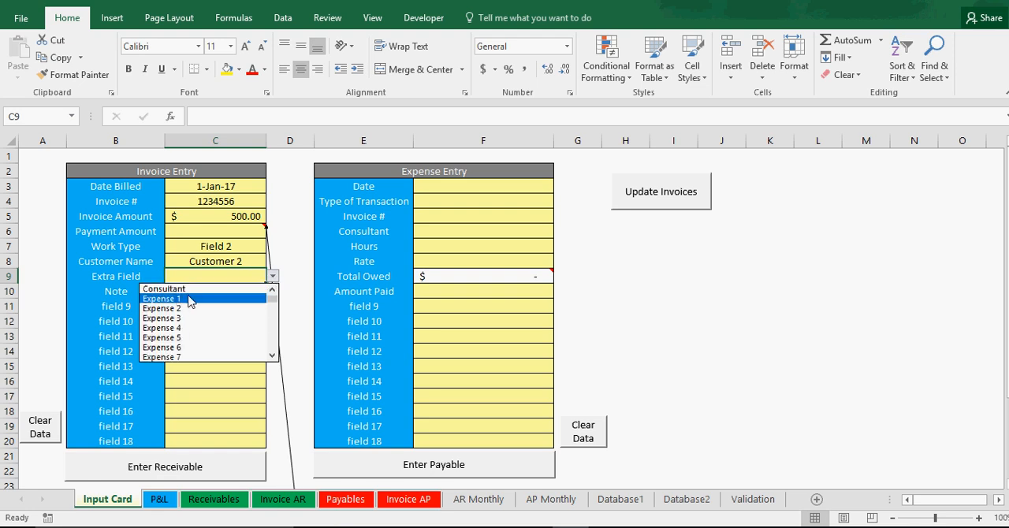
{"action": "left_click", "coordinate": [272, 354]}
{"action": "left_click", "coordinate": [272, 354]}
{"action": "left_click", "coordinate": [195, 319]}
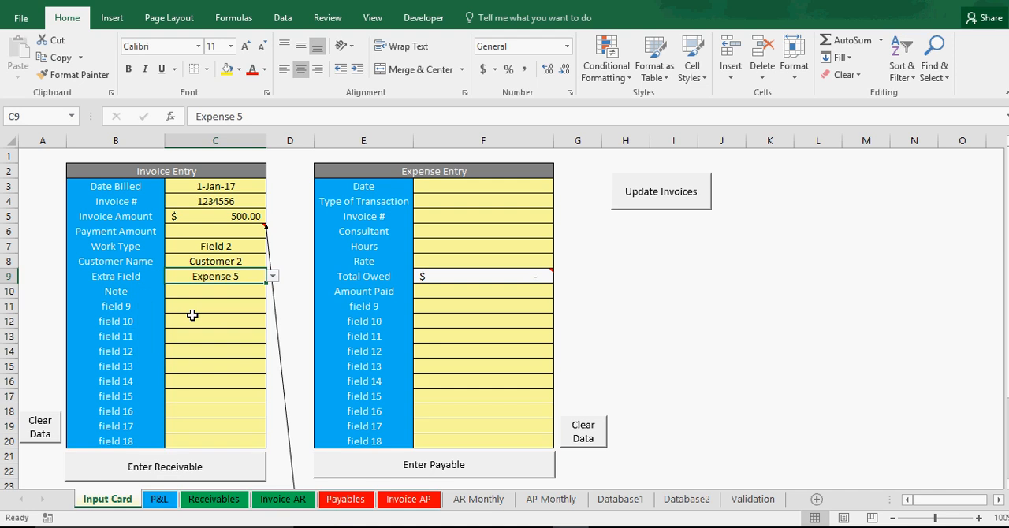
{"action": "left_click", "coordinate": [211, 292]}
{"action": "left_click", "coordinate": [115, 295]}
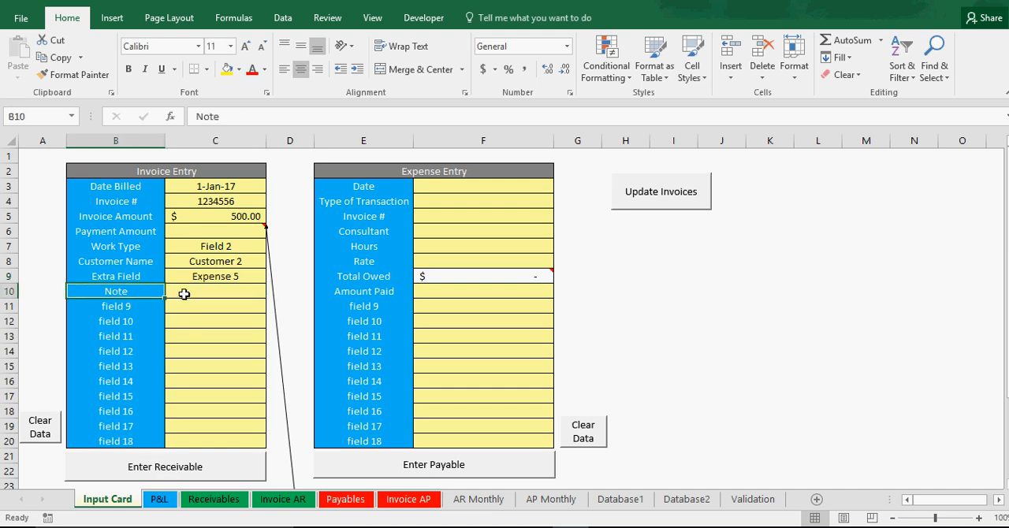
{"action": "left_click", "coordinate": [188, 294]}
{"action": "left_click_drag", "start_coordinate": [115, 293], "coordinate": [223, 423]}
{"action": "left_click", "coordinate": [218, 355]}
{"action": "left_click", "coordinate": [219, 294]}
{"action": "left_click", "coordinate": [219, 324]}
{"action": "left_click", "coordinate": [218, 368]}
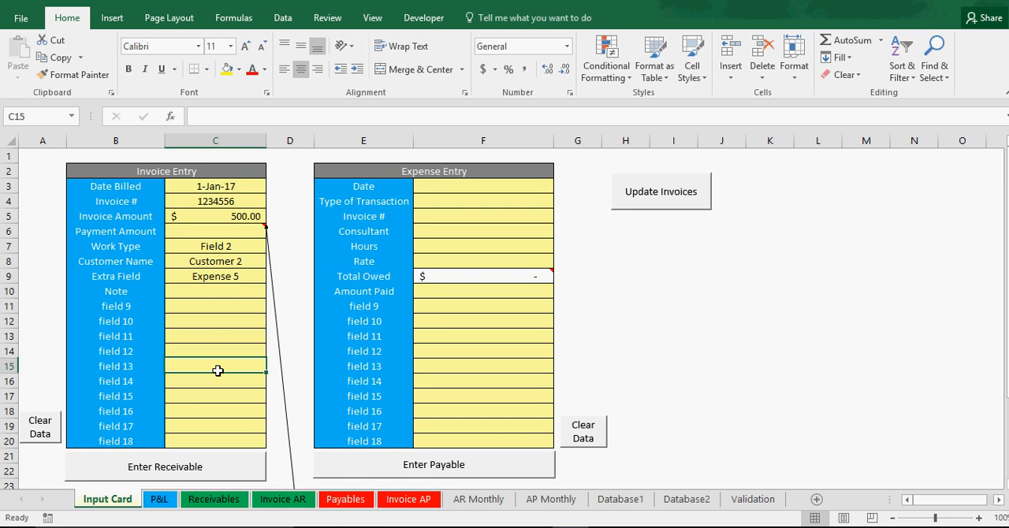
{"action": "left_click", "coordinate": [221, 383]}
{"action": "left_click", "coordinate": [146, 334]}
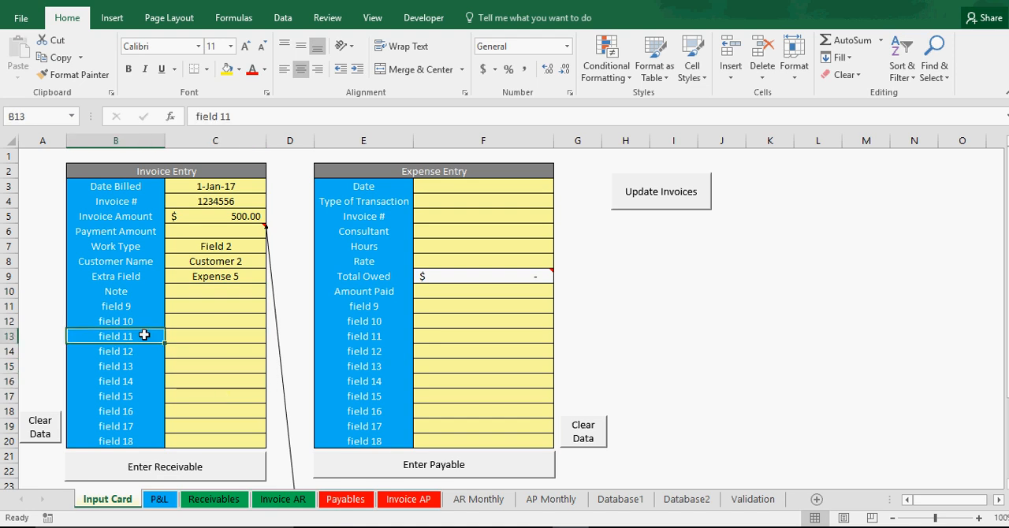
{"action": "left_click", "coordinate": [146, 319]}
{"action": "left_click", "coordinate": [167, 322]}
{"action": "left_click", "coordinate": [135, 322]}
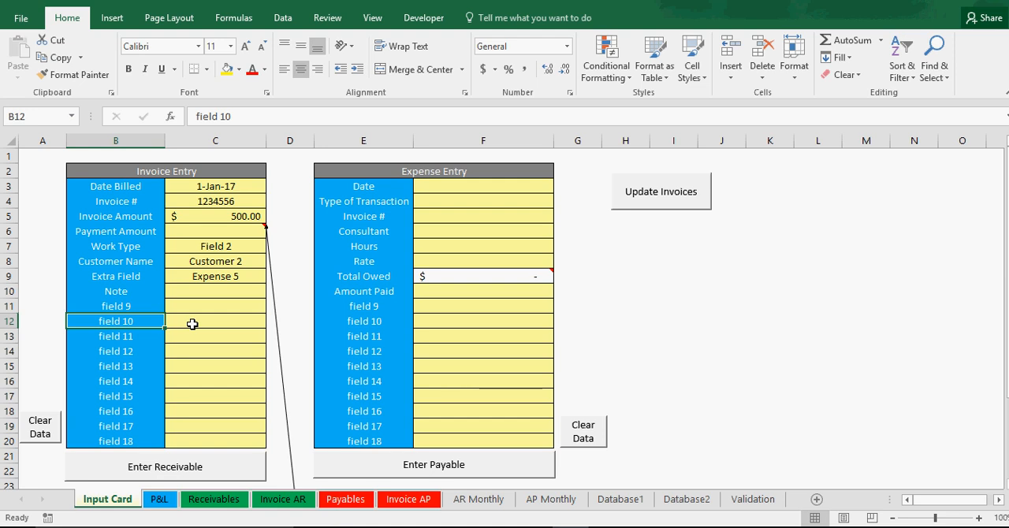
{"action": "left_click", "coordinate": [208, 306]}
{"action": "left_click", "coordinate": [222, 353]}
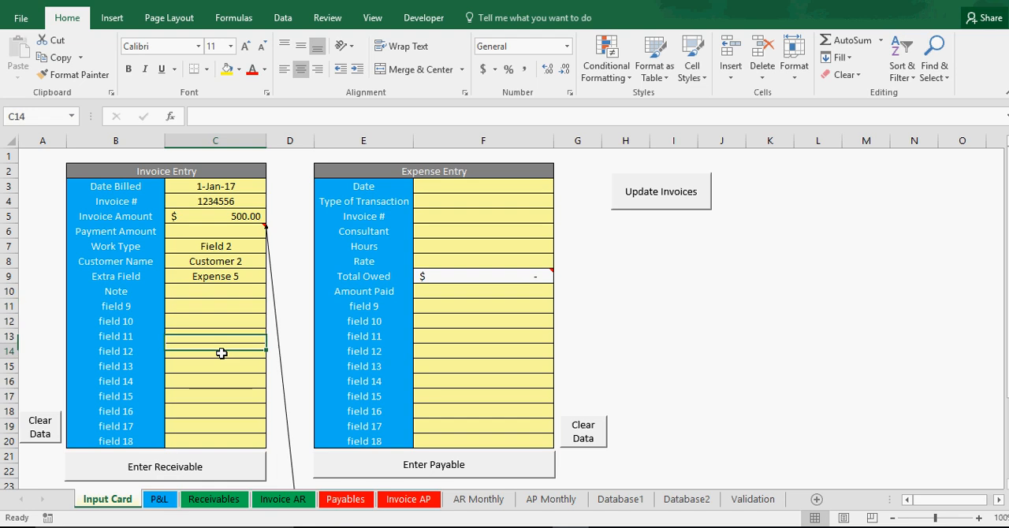
{"action": "left_click", "coordinate": [221, 379]}
{"action": "left_click", "coordinate": [220, 322]}
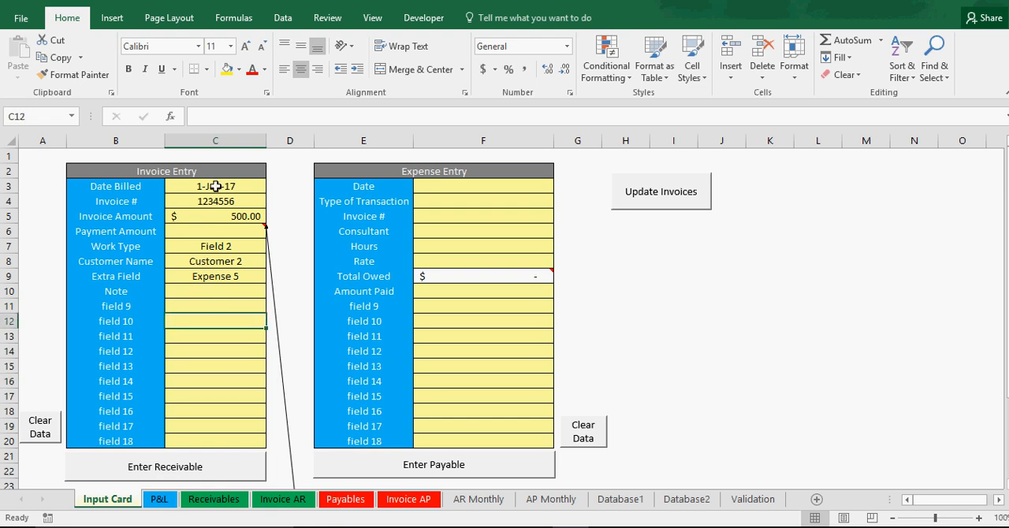
{"action": "left_click", "coordinate": [190, 166]}
{"action": "left_click", "coordinate": [219, 184]}
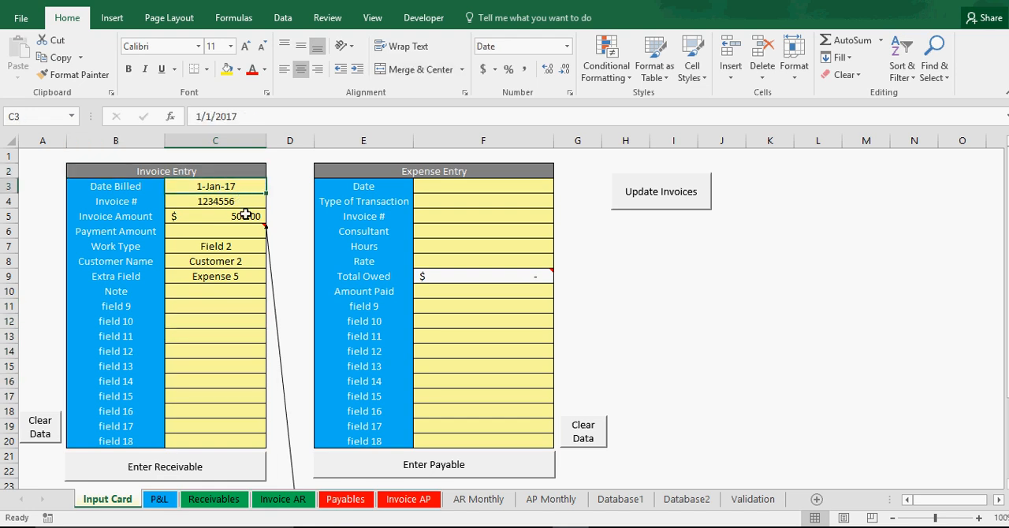
Step: Submit the completed invoice as a receivable and check its new record on the Database1 sheet
{"action": "scroll", "coordinate": [166, 442], "scroll_direction": "down", "scroll_amount": 1}
{"action": "scroll", "coordinate": [167, 442], "scroll_direction": "down", "scroll_amount": 1}
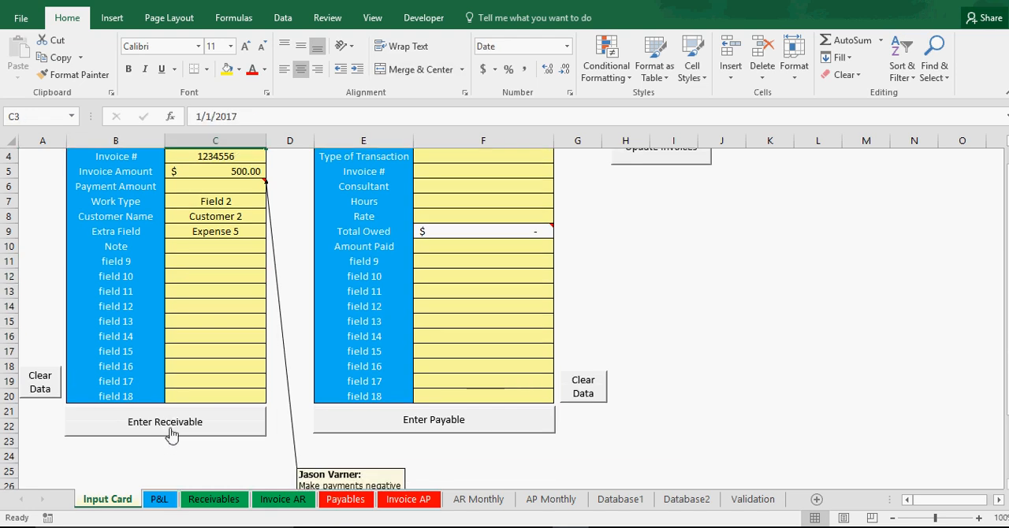
{"action": "left_click", "coordinate": [173, 429]}
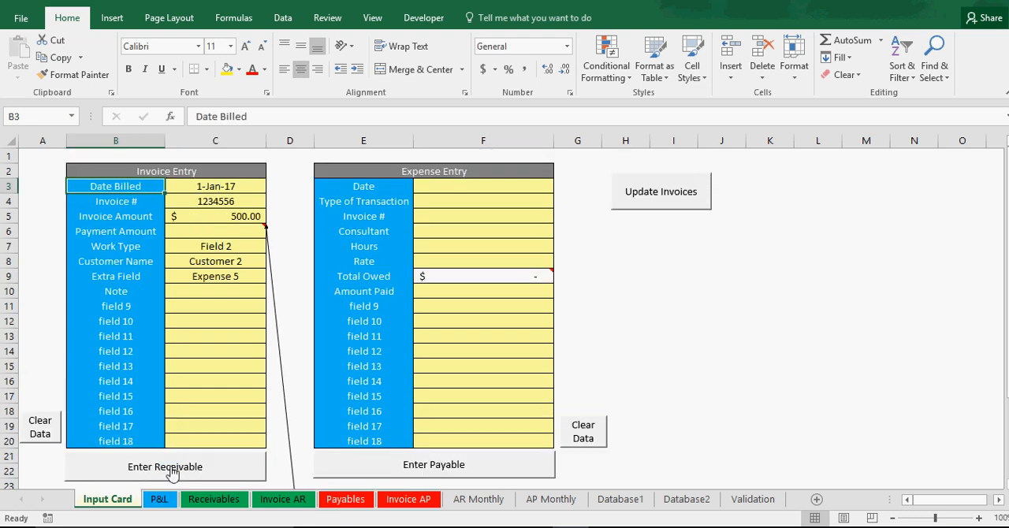
{"action": "left_click", "coordinate": [621, 499]}
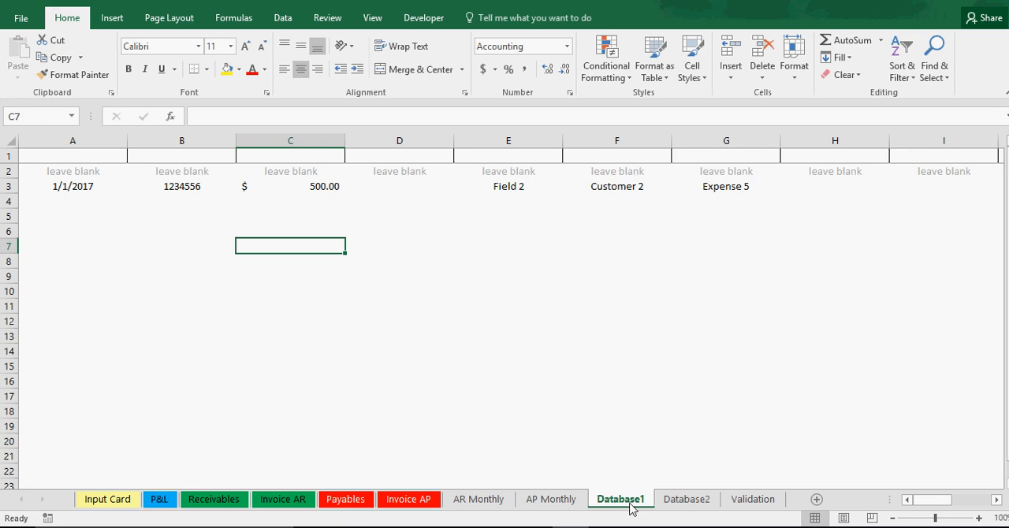
{"action": "left_click", "coordinate": [57, 187]}
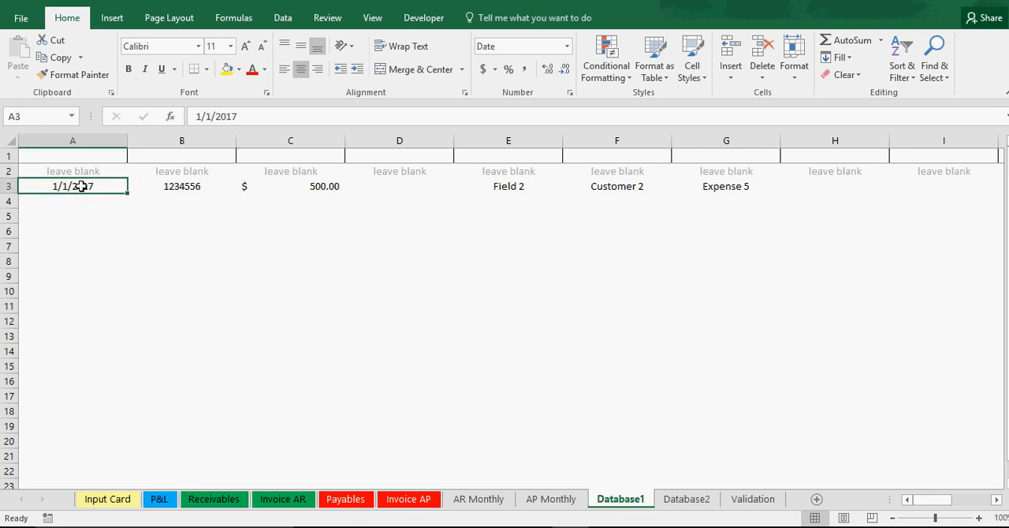
{"action": "left_click", "coordinate": [189, 190]}
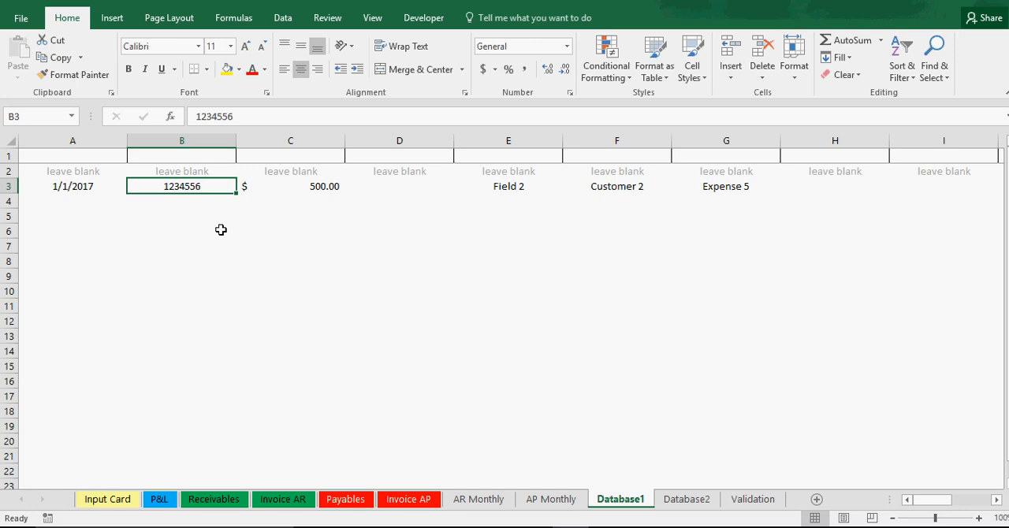
{"action": "left_click", "coordinate": [257, 270]}
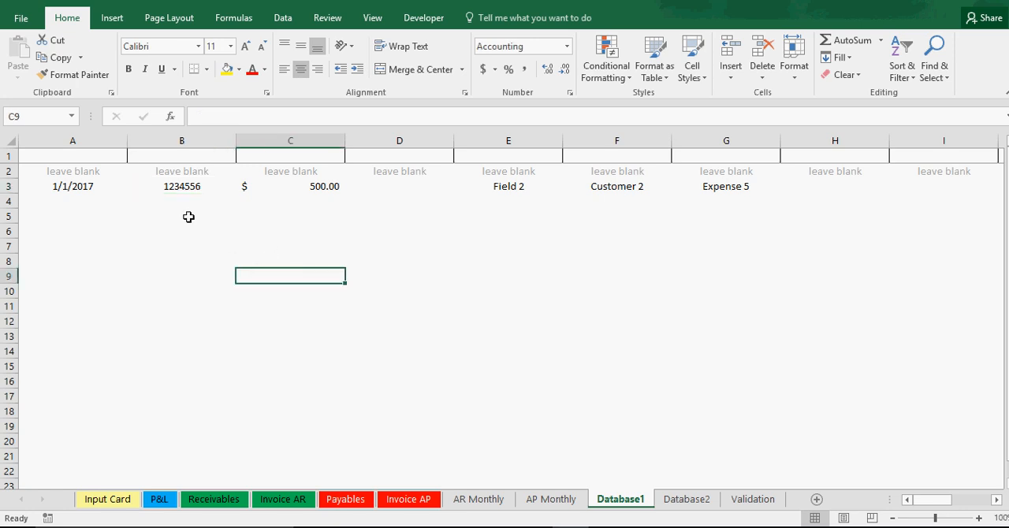
{"action": "left_click", "coordinate": [189, 186]}
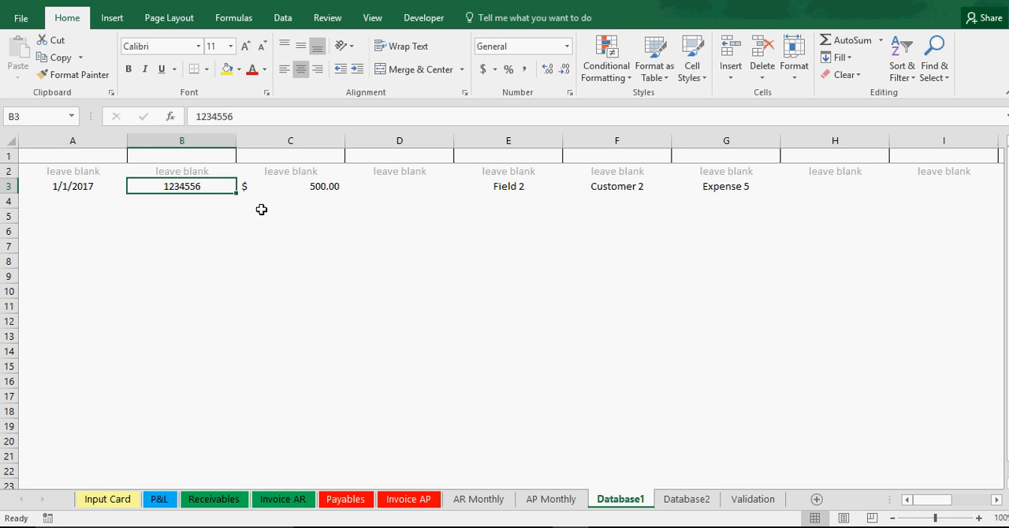
Step: Change the font color of the header row on the Database1 sheet to black
{"action": "left_click", "coordinate": [6, 156]}
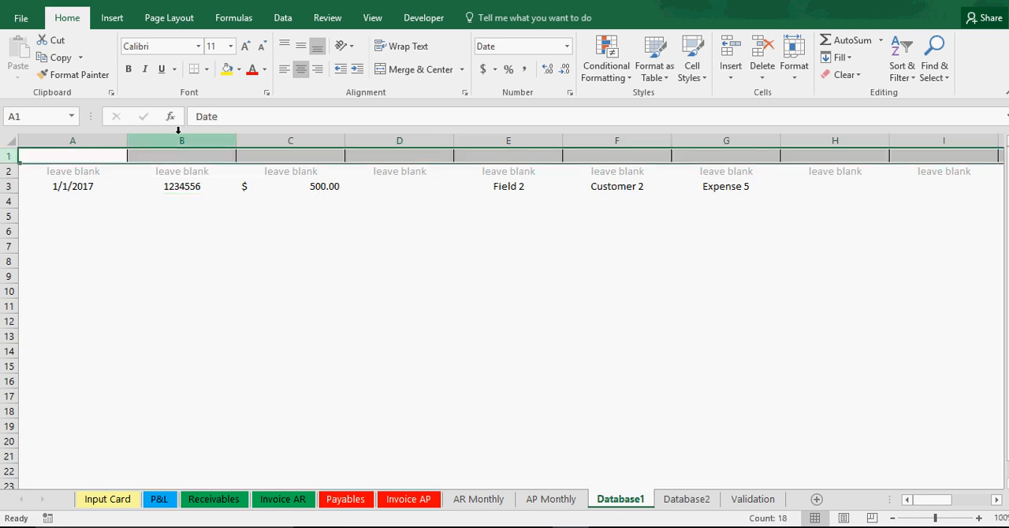
{"action": "left_click", "coordinate": [239, 69]}
{"action": "left_click", "coordinate": [239, 69]}
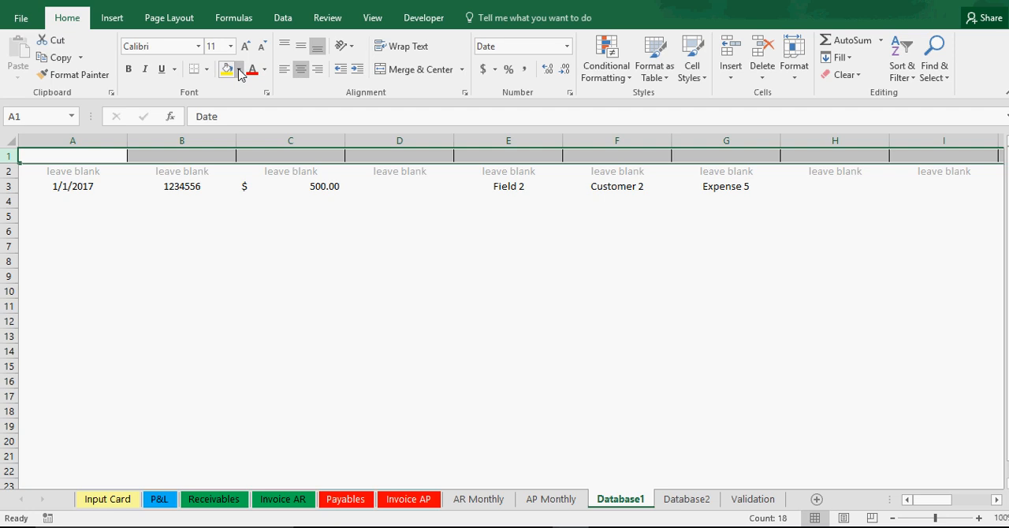
{"action": "left_click", "coordinate": [267, 73]}
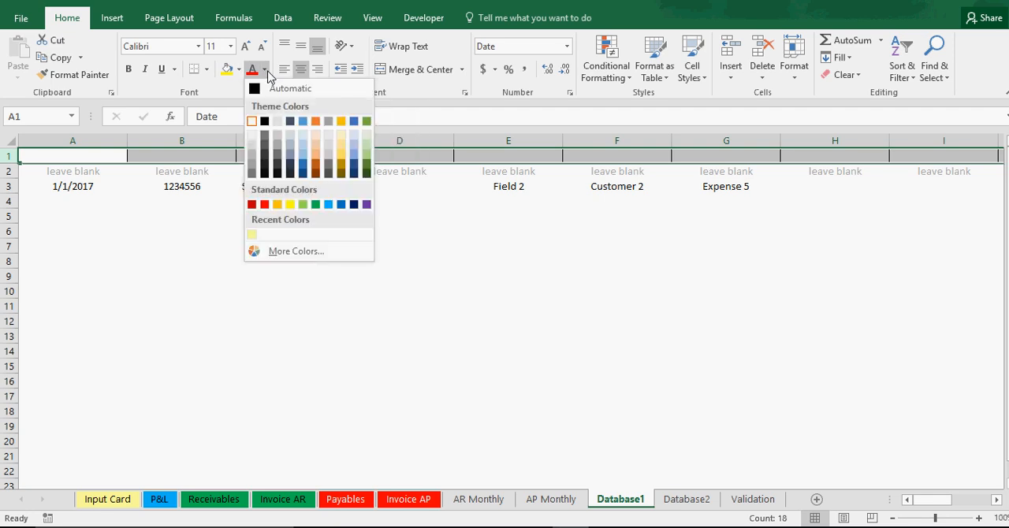
{"action": "left_click", "coordinate": [268, 121]}
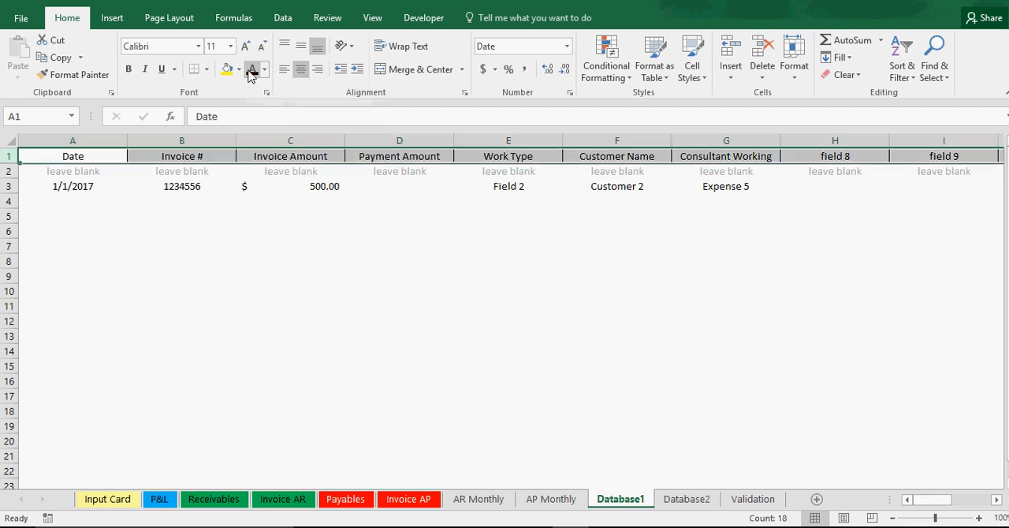
{"action": "left_click", "coordinate": [401, 317]}
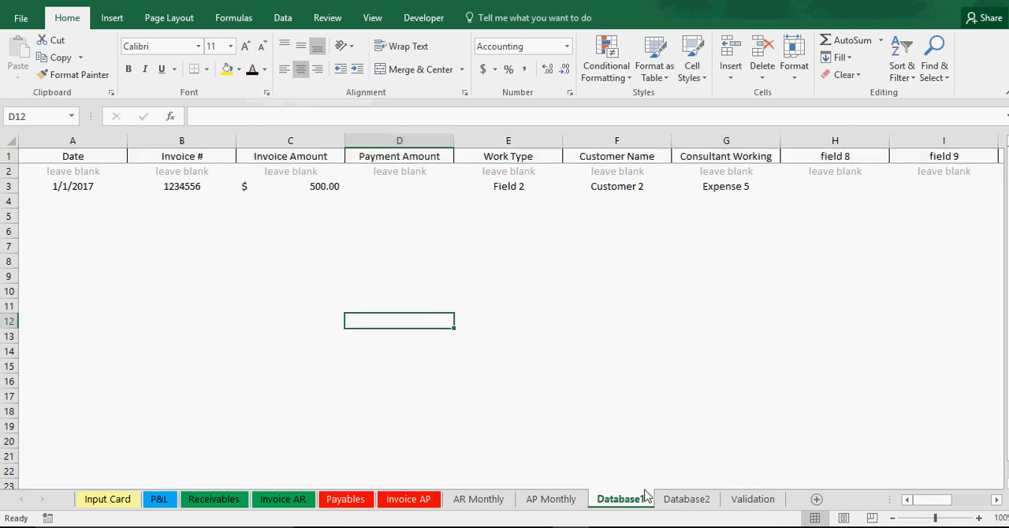
Step: Make the header row text on the Database2 sheet black
{"action": "left_click", "coordinate": [687, 501]}
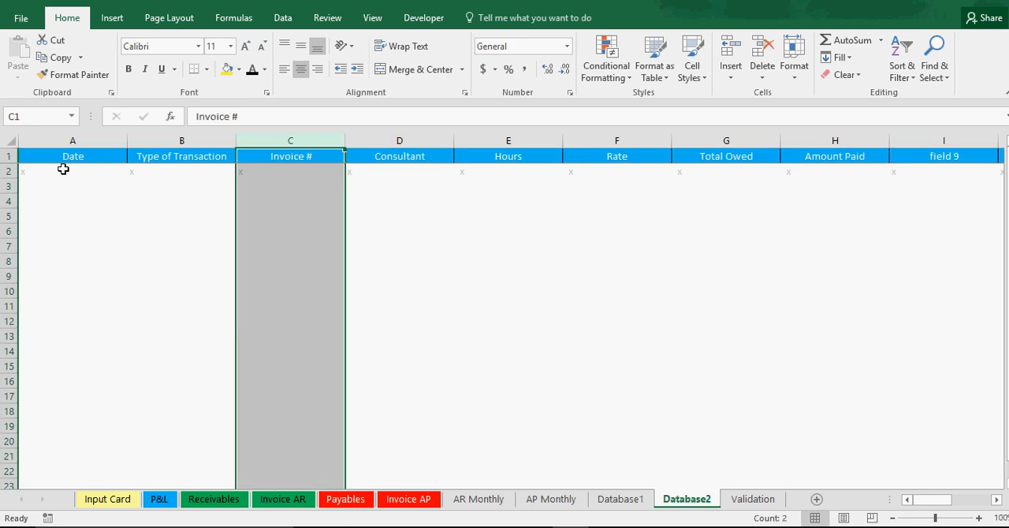
{"action": "left_click", "coordinate": [8, 156]}
{"action": "left_click", "coordinate": [252, 71]}
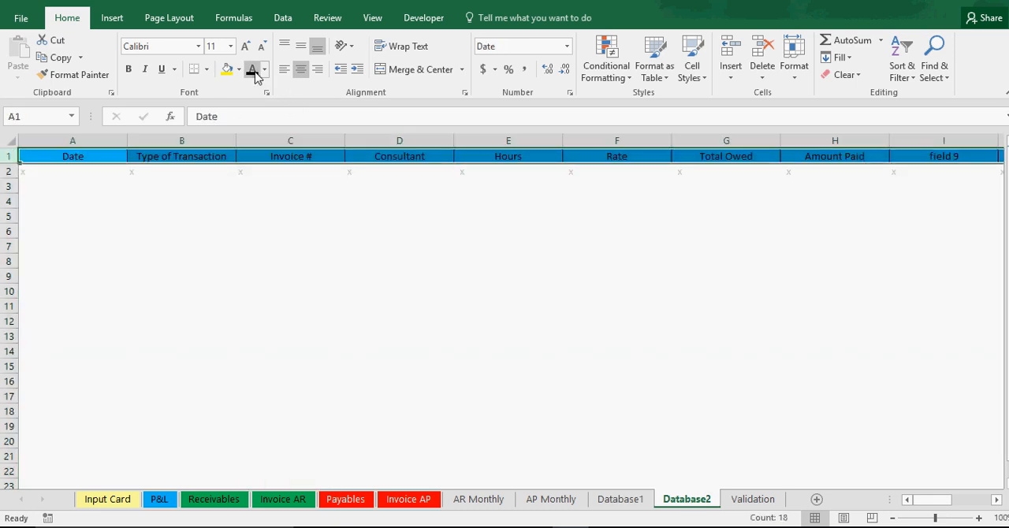
{"action": "left_click", "coordinate": [346, 290]}
Step: Submit the same invoice as a receivable again from the Input Card sheet and check Database1
{"action": "left_click", "coordinate": [107, 500]}
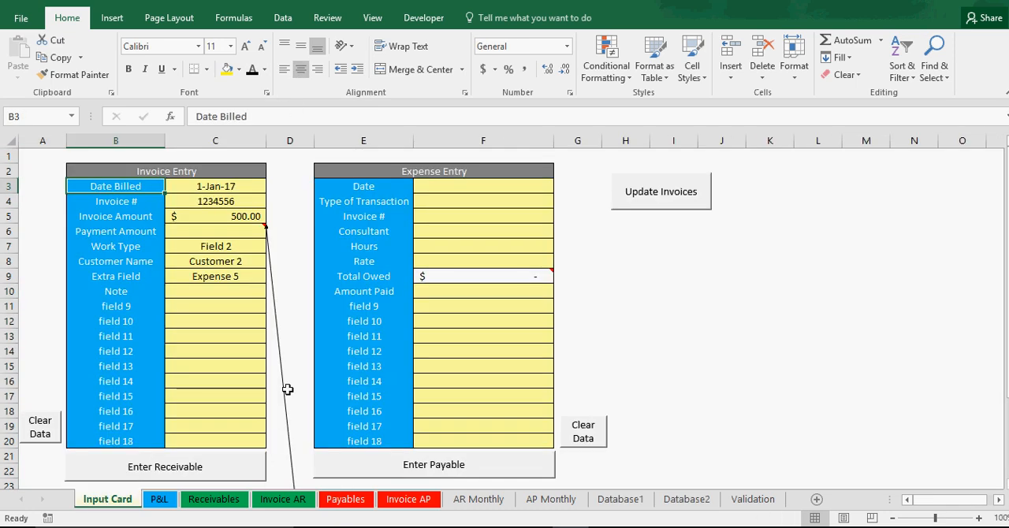
{"action": "left_click", "coordinate": [675, 331]}
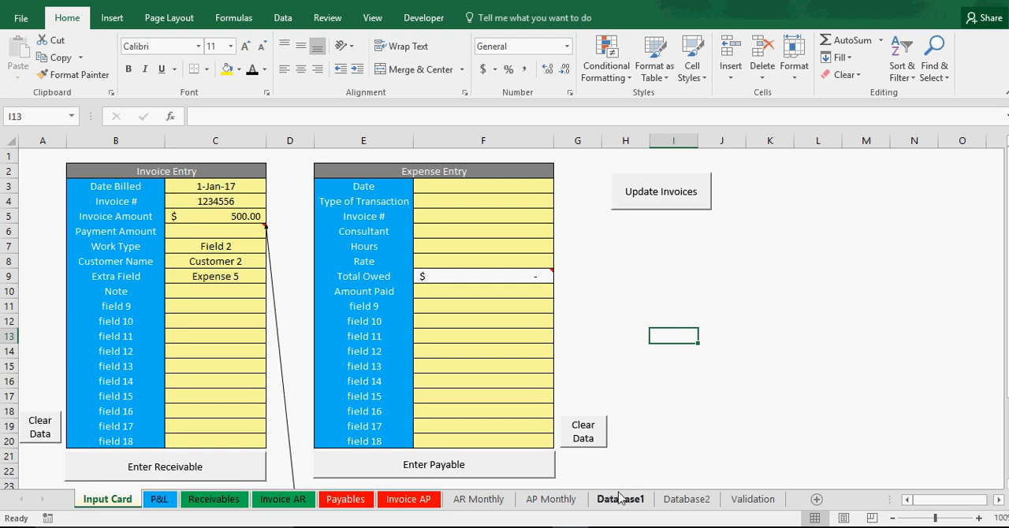
{"action": "left_click", "coordinate": [162, 471]}
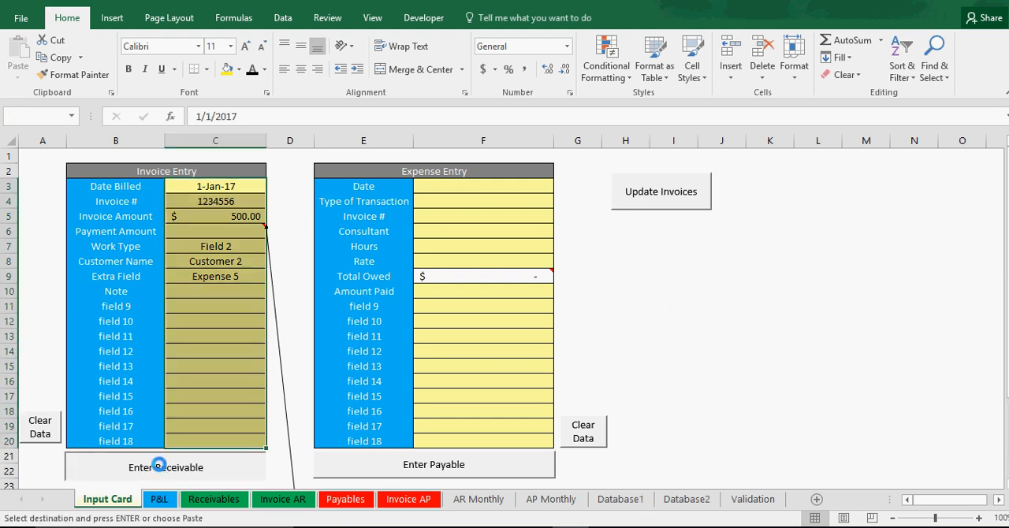
{"action": "left_click", "coordinate": [615, 503]}
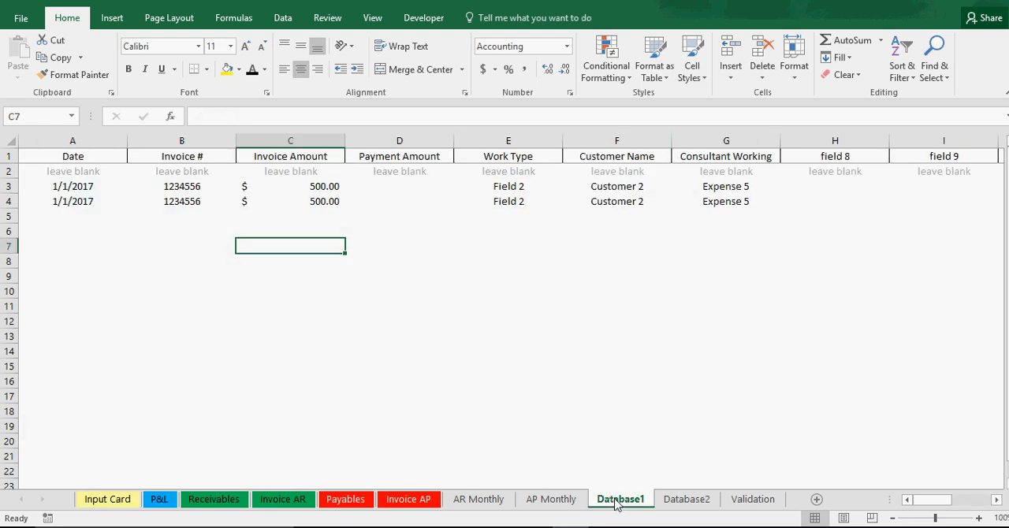
Step: Clear the contents of the duplicate invoice record in row 4 of Database1
{"action": "left_click", "coordinate": [9, 201]}
{"action": "right_click", "coordinate": [10, 201]}
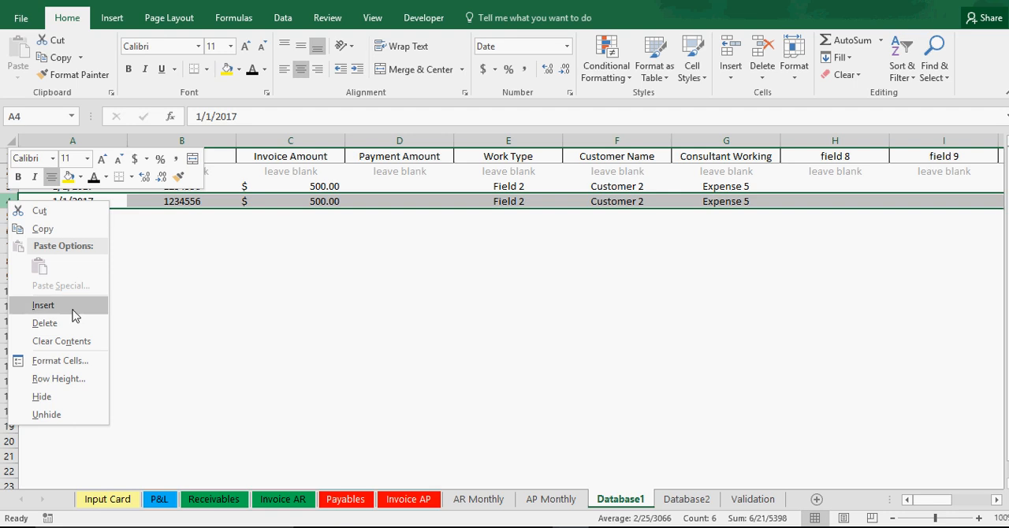
{"action": "left_click", "coordinate": [77, 342]}
{"action": "left_click", "coordinate": [198, 319]}
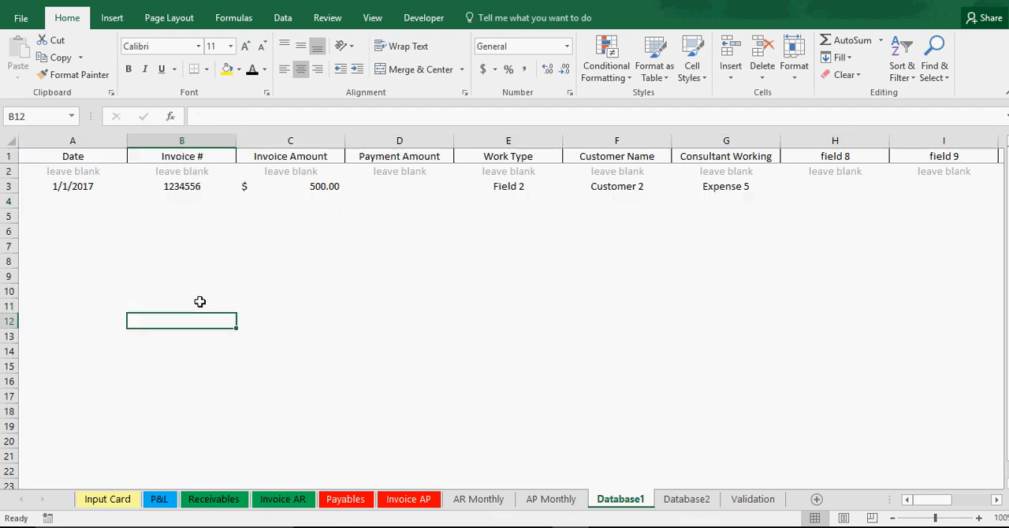
Step: Examine the invoice record in row 3 of Database1, from the date through the Consultant Working column
{"action": "left_click", "coordinate": [233, 232]}
{"action": "left_click", "coordinate": [85, 186]}
{"action": "left_click", "coordinate": [182, 186]}
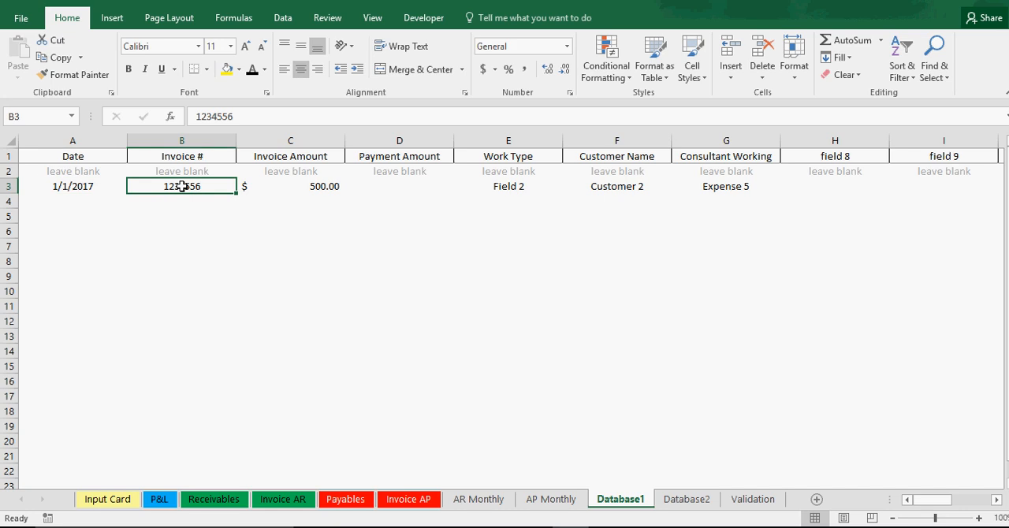
{"action": "left_click", "coordinate": [337, 186]}
{"action": "left_click", "coordinate": [523, 186]}
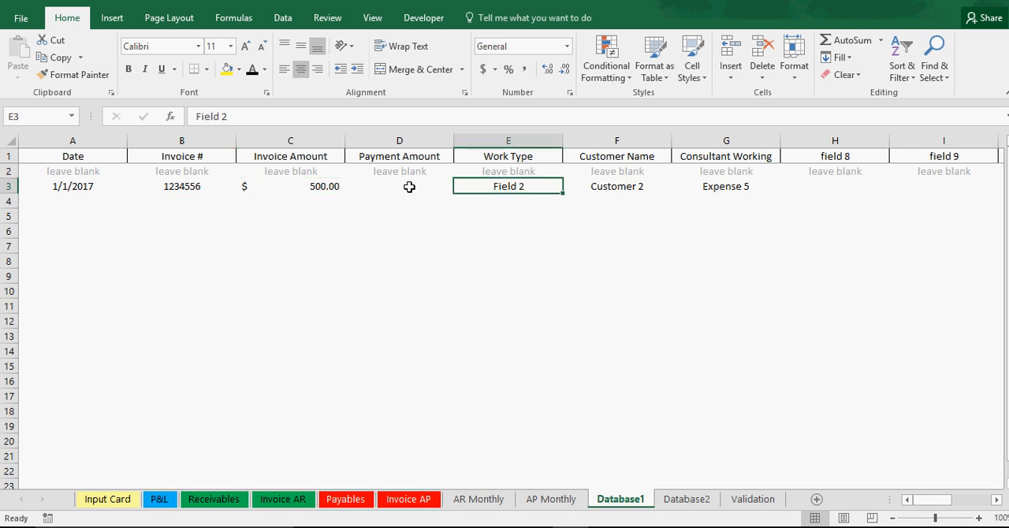
{"action": "left_click", "coordinate": [409, 187]}
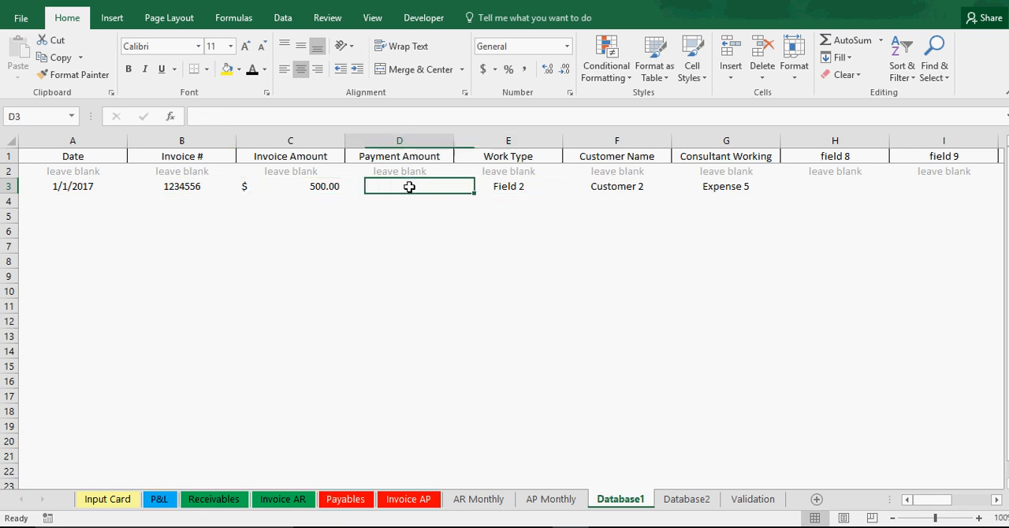
{"action": "left_click", "coordinate": [628, 188]}
{"action": "left_click", "coordinate": [735, 186]}
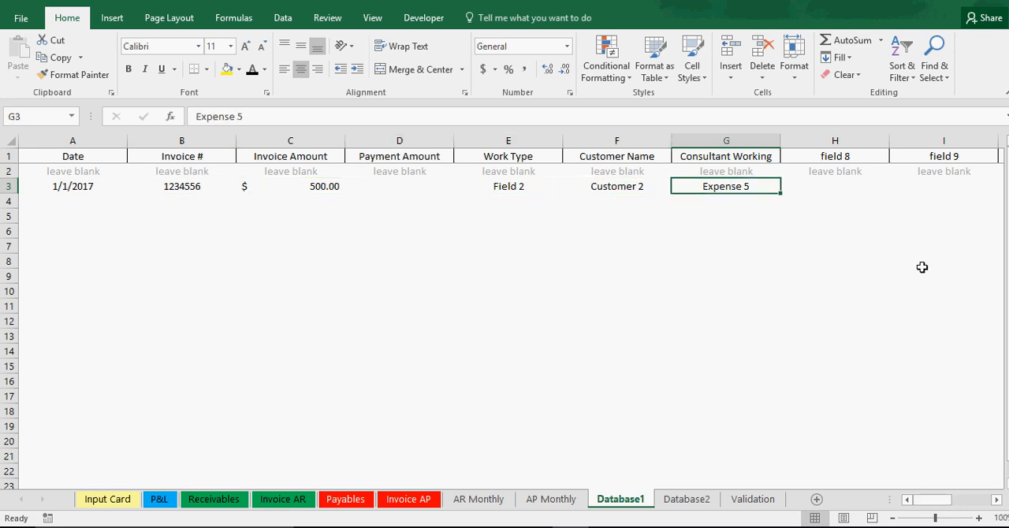
Step: Look over the additional numbered field columns of Database1 and return to the start of the record
{"action": "left_click_drag", "start_coordinate": [861, 156], "coordinate": [800, 163]}
{"action": "left_click", "coordinate": [803, 187]}
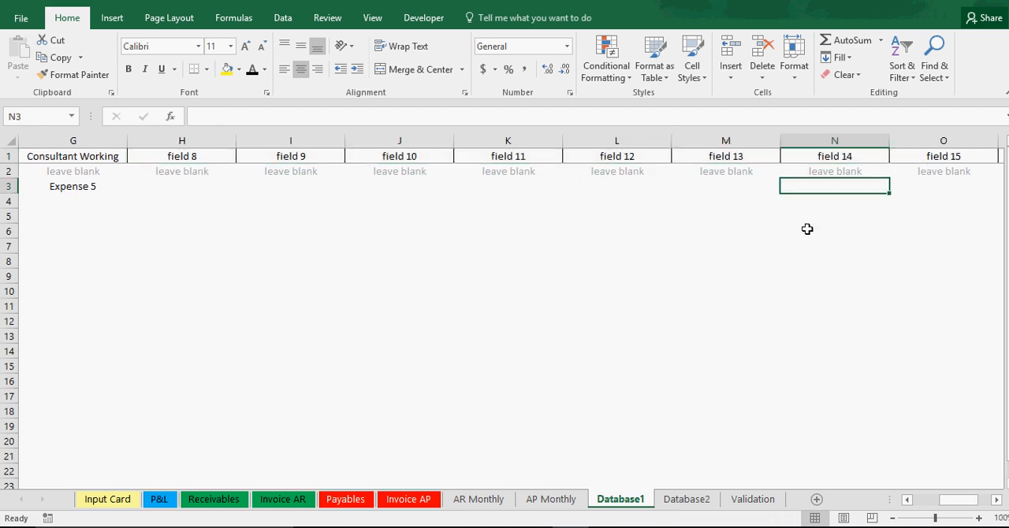
{"action": "left_click", "coordinate": [807, 230]}
{"action": "left_click", "coordinate": [815, 261]}
{"action": "left_click", "coordinate": [827, 319]}
{"action": "left_click_drag", "start_coordinate": [950, 498], "coordinate": [930, 501]}
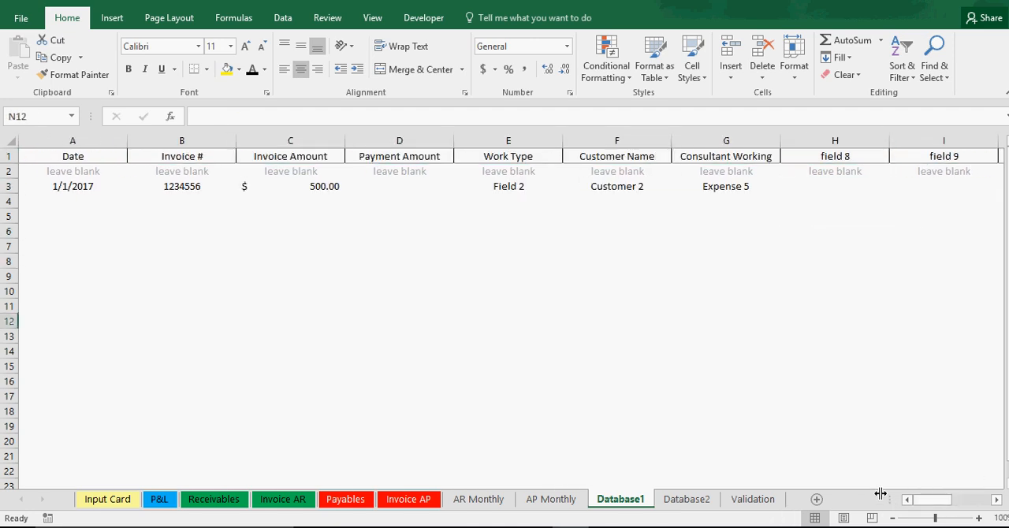
{"action": "left_click", "coordinate": [399, 365]}
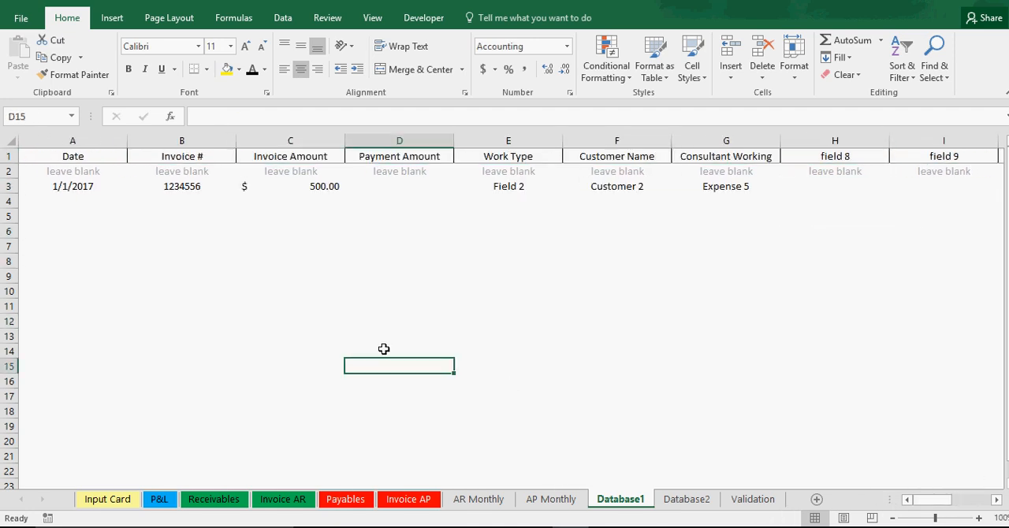
Step: Review Customer 2's total sales, total paid and current balance on the Receivables sheet
{"action": "left_click", "coordinate": [212, 499]}
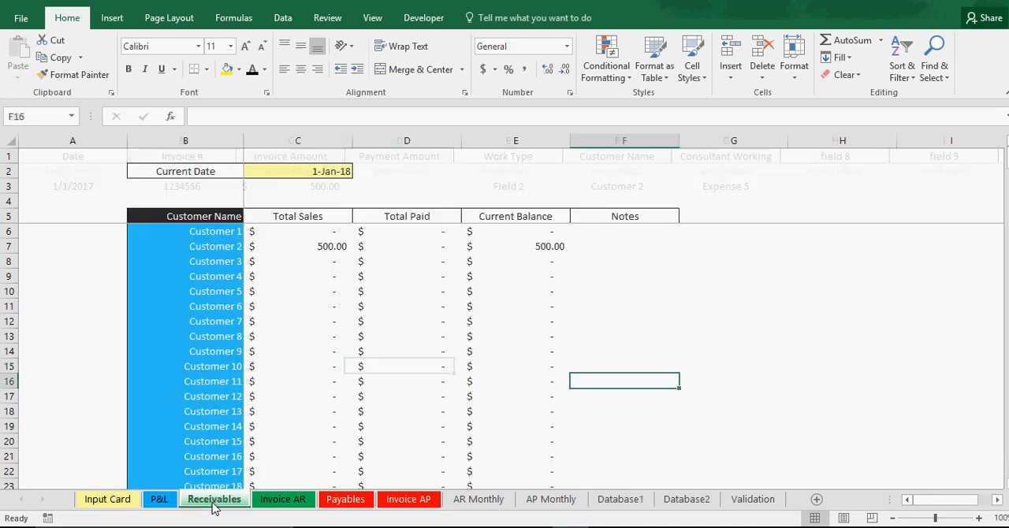
{"action": "left_click", "coordinate": [323, 247]}
{"action": "left_click", "coordinate": [429, 246]}
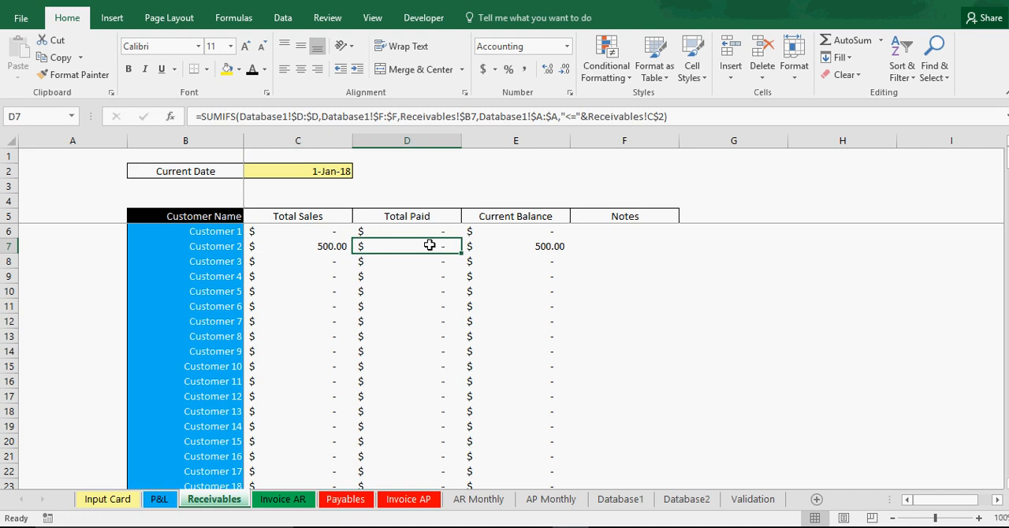
{"action": "left_click", "coordinate": [544, 245]}
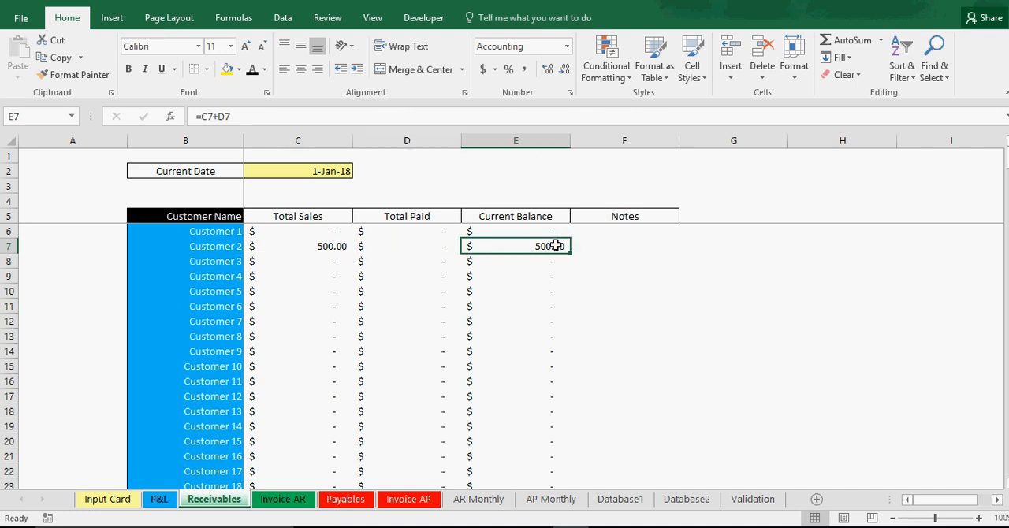
{"action": "left_click", "coordinate": [197, 248]}
{"action": "left_click", "coordinate": [547, 248]}
Step: Set the Current Date on the Receivables sheet to 12/1/2016
{"action": "left_click", "coordinate": [309, 173]}
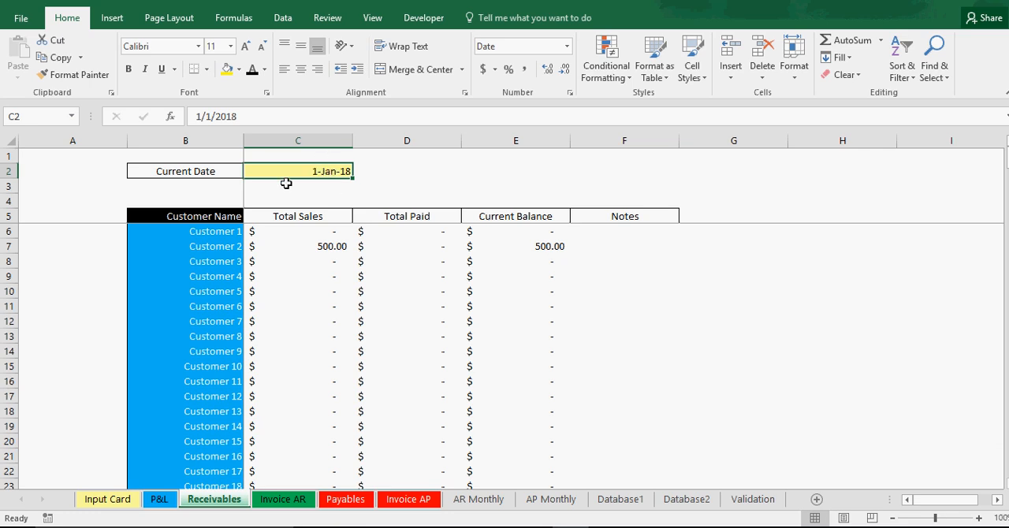
{"action": "type", "text": "12/"}
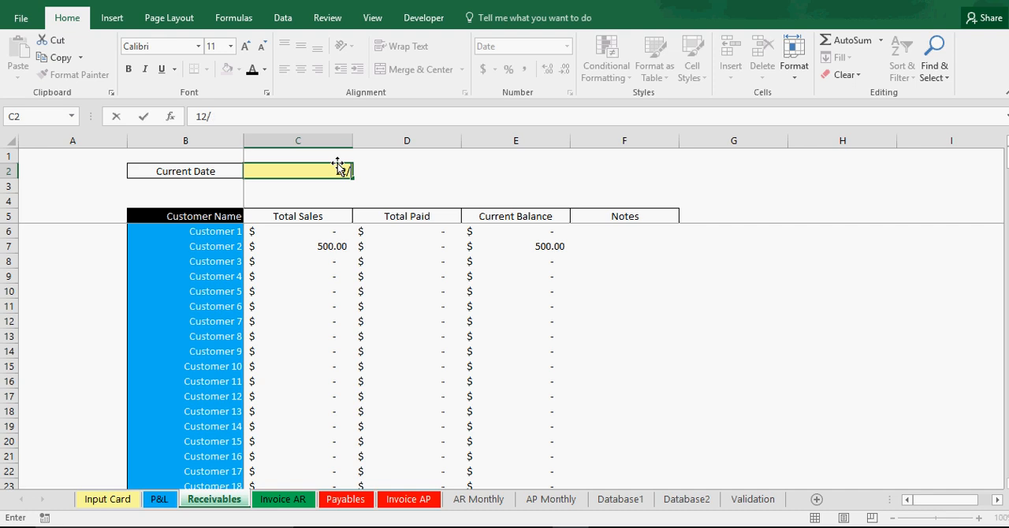
{"action": "type", "text": "1/2016"}
{"action": "key", "text": "Return"}
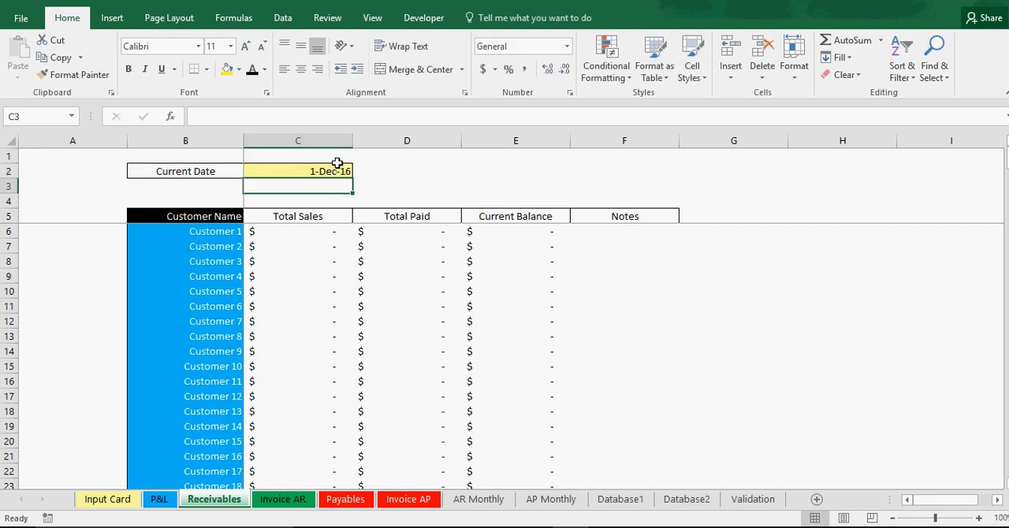
Step: Change the Receivables sheet's Current Date to 2/1/2017
{"action": "left_click", "coordinate": [344, 171]}
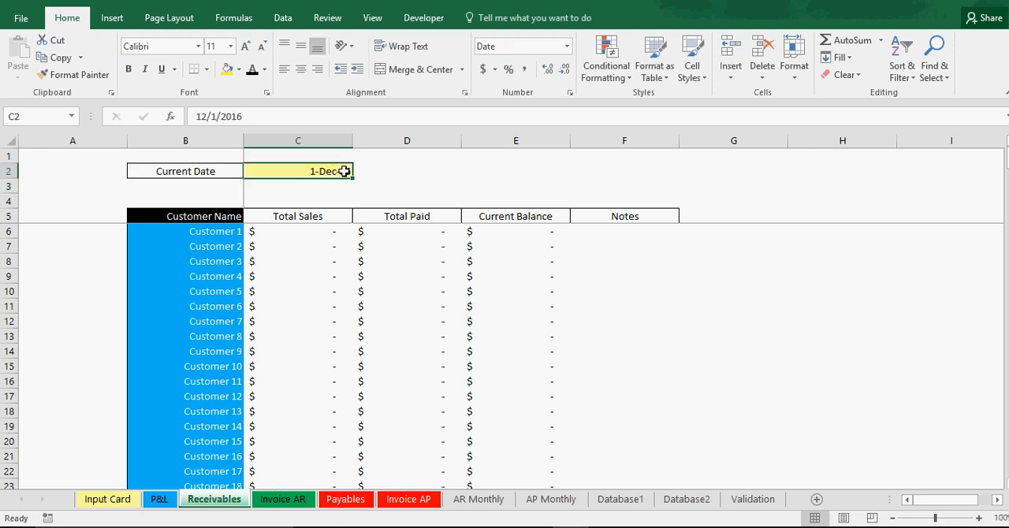
{"action": "double_click", "coordinate": [252, 116]}
{"action": "type", "text": "2/1/2"}
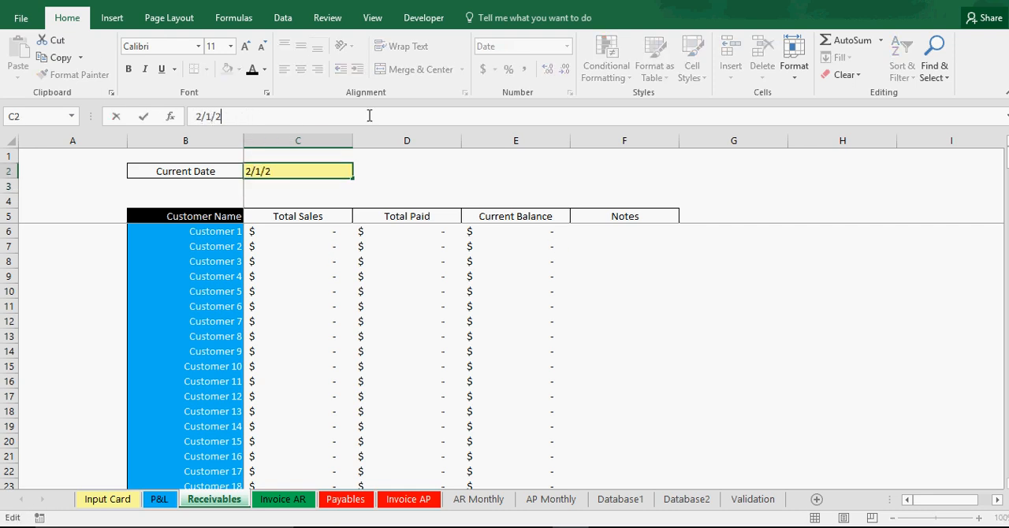
{"action": "type", "text": "016"}
{"action": "key", "text": "Return"}
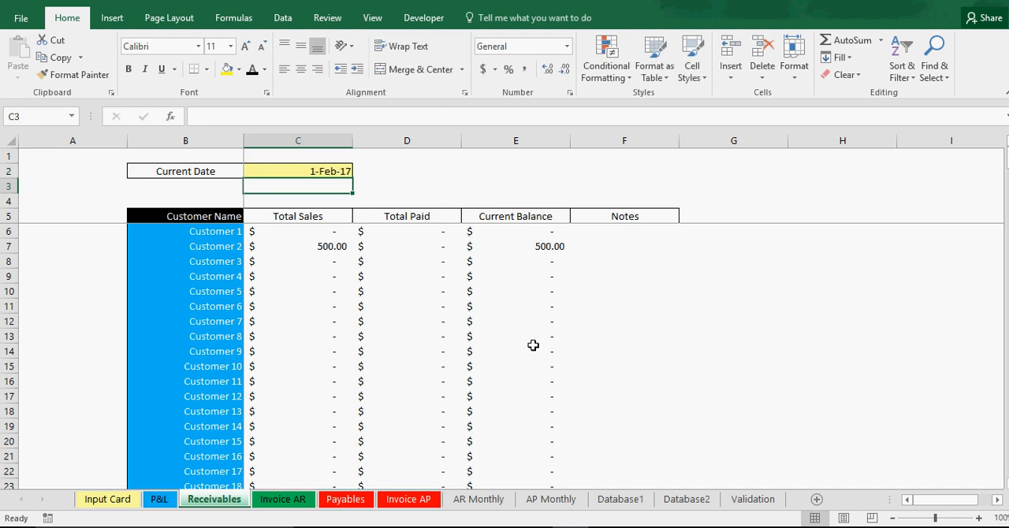
Step: Examine Customer 2's total sales formula on the Receivables sheet and look over the invoice columns of the Invoice AR sheet
{"action": "left_click", "coordinate": [342, 249]}
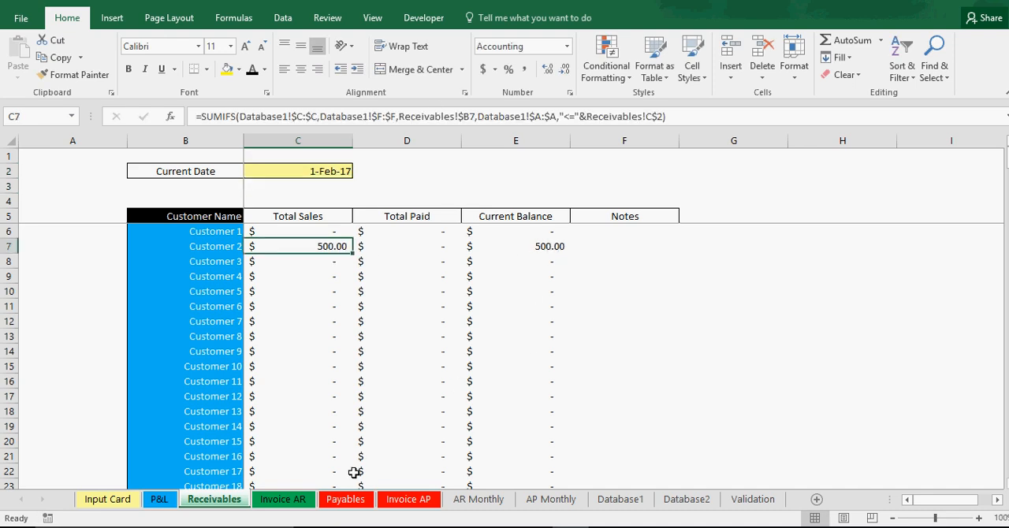
{"action": "left_click", "coordinate": [282, 498]}
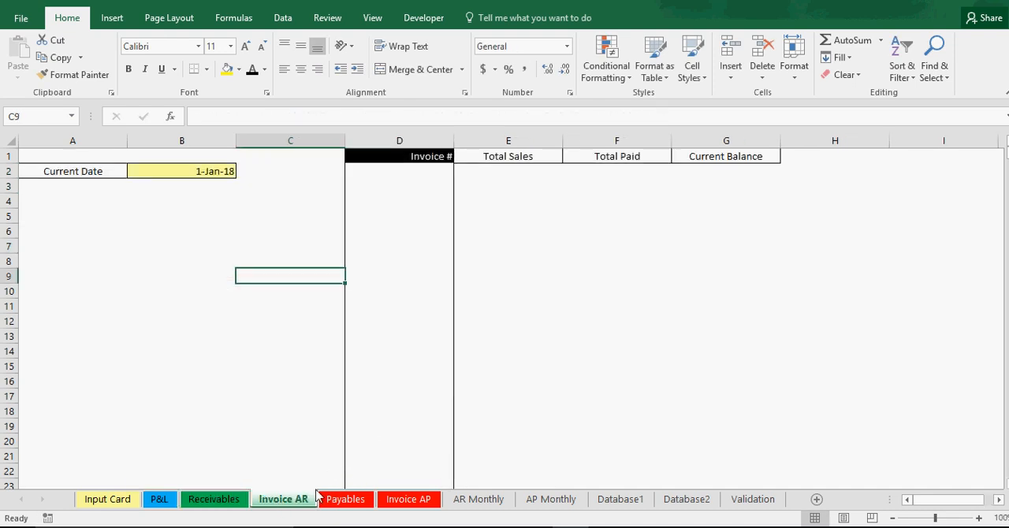
{"action": "left_click", "coordinate": [400, 382]}
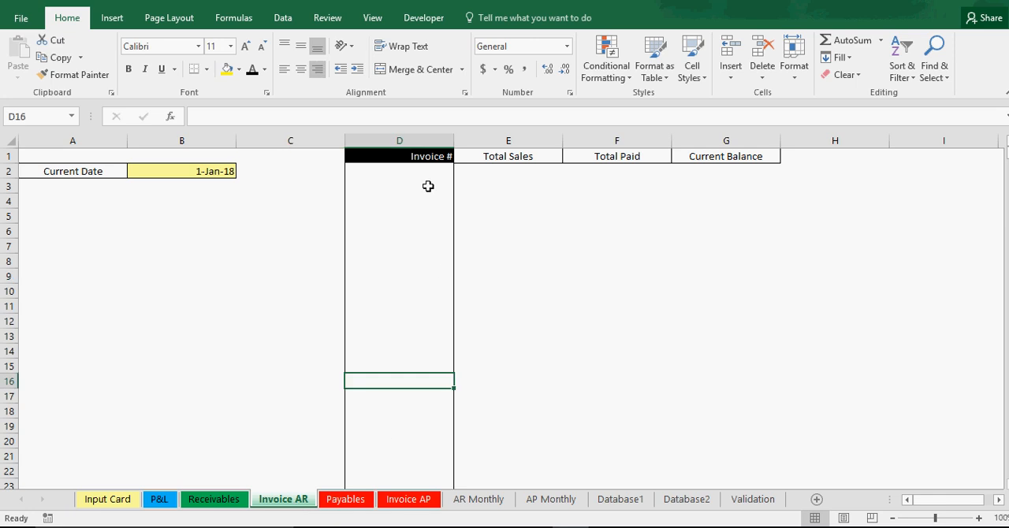
{"action": "left_click", "coordinate": [428, 186]}
{"action": "left_click", "coordinate": [513, 170]}
{"action": "left_click", "coordinate": [545, 200]}
{"action": "left_click", "coordinate": [412, 214]}
{"action": "left_click", "coordinate": [263, 213]}
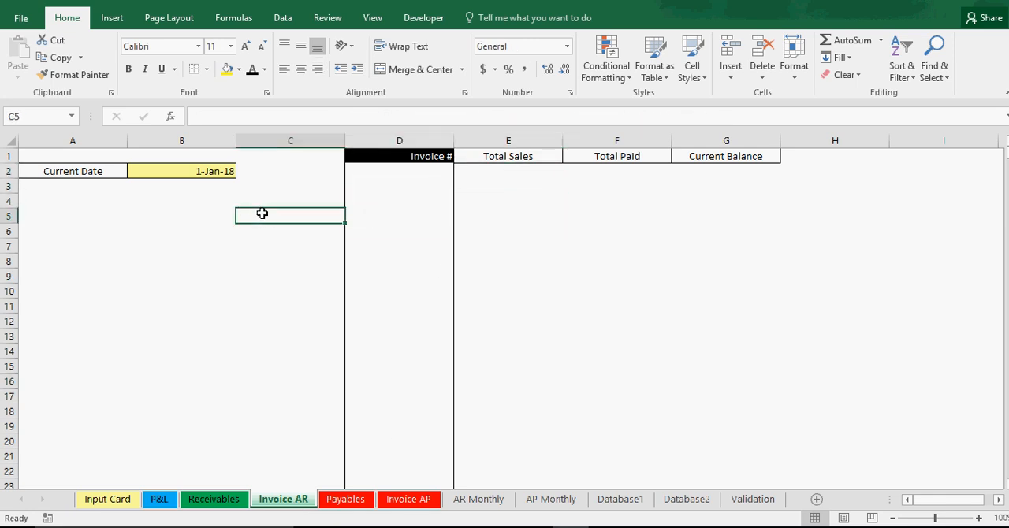
Step: Update the invoices from the Input Card and check the invoice's total sales, total paid and current balance on the Invoice AR sheet
{"action": "left_click", "coordinate": [110, 499]}
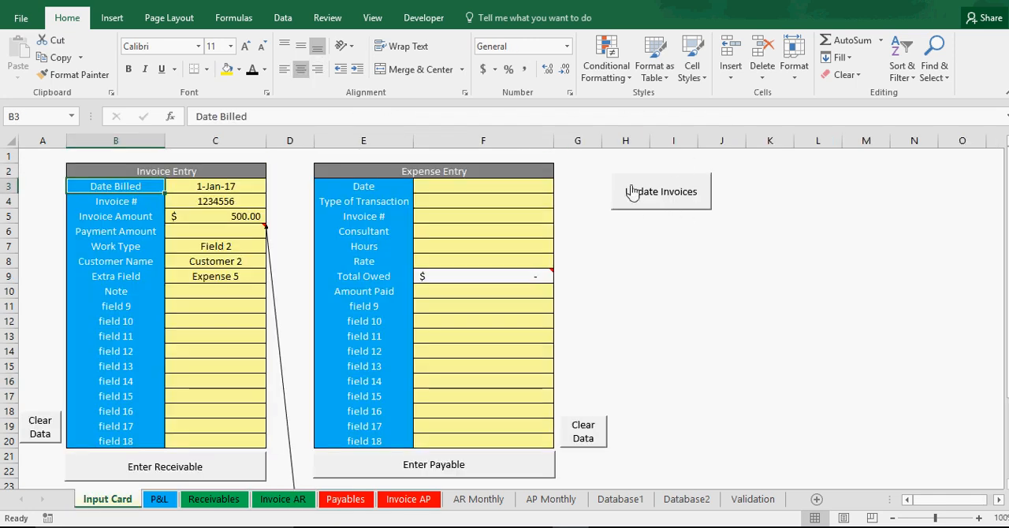
{"action": "left_click", "coordinate": [669, 194]}
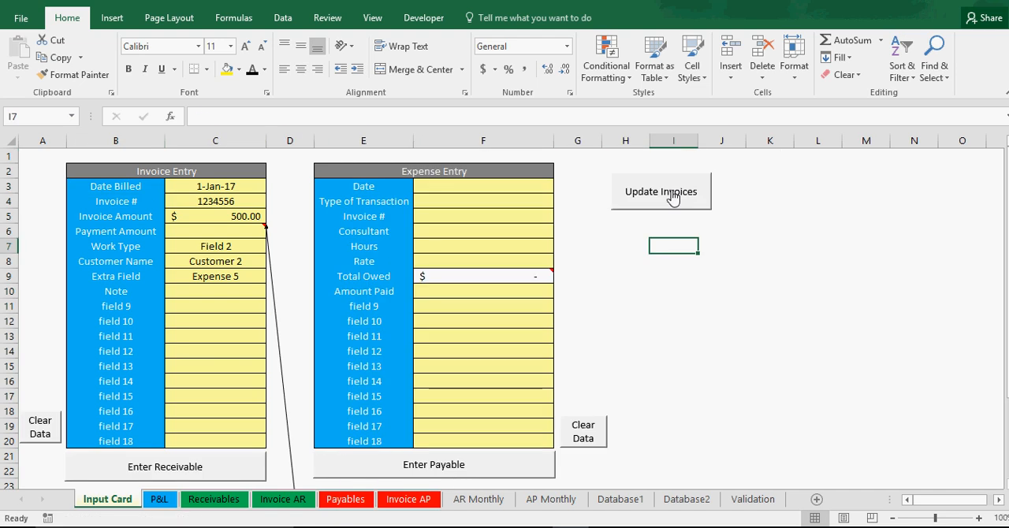
{"action": "left_click", "coordinate": [281, 498]}
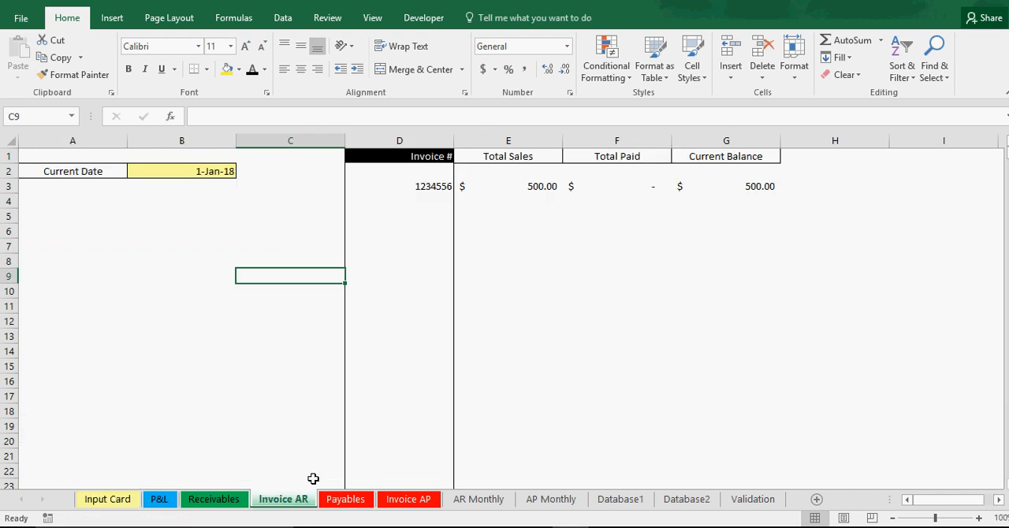
{"action": "left_click", "coordinate": [433, 186]}
{"action": "left_click", "coordinate": [517, 188]}
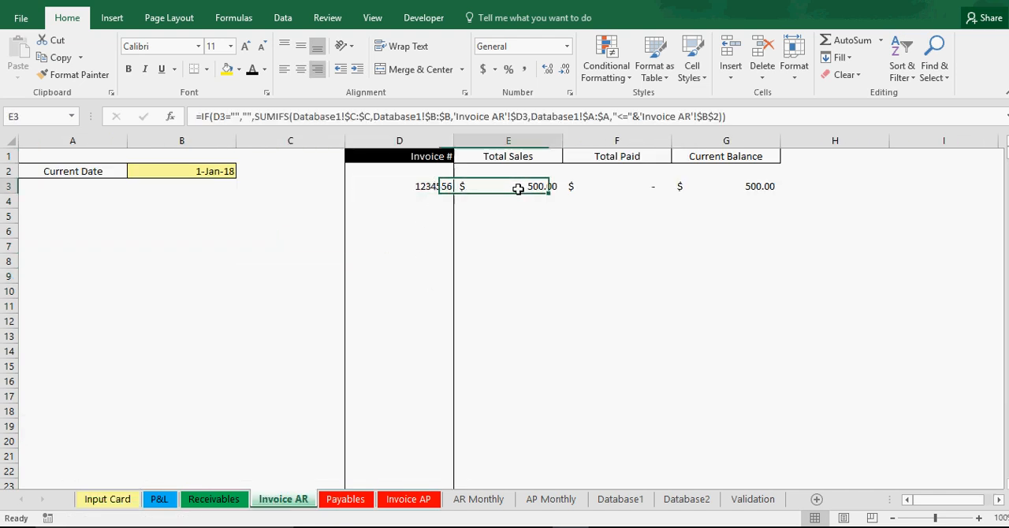
{"action": "left_click", "coordinate": [603, 188]}
{"action": "left_click", "coordinate": [718, 187]}
{"action": "left_click", "coordinate": [607, 187]}
{"action": "left_click", "coordinate": [417, 186]}
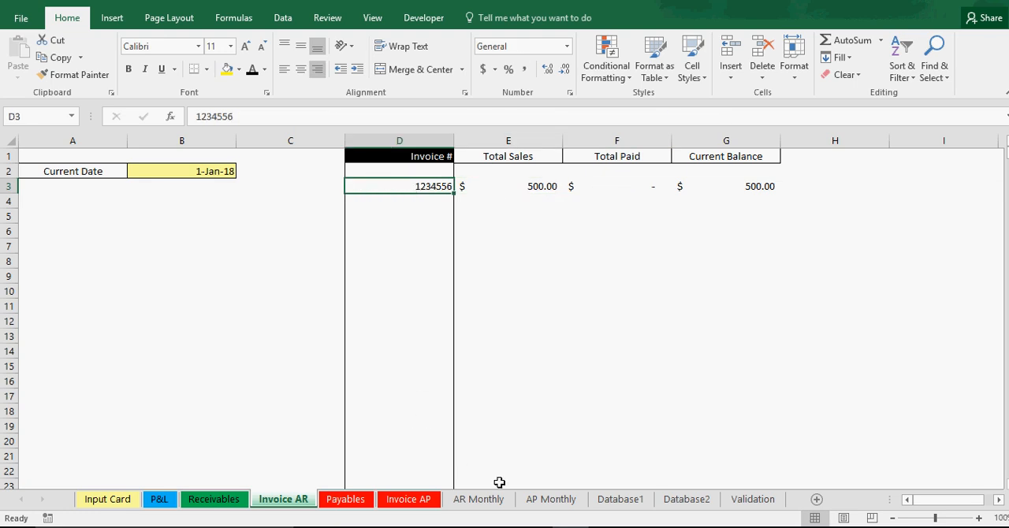
Step: Review the monthly total sales, total paid and outstanding balance rows against the start date on the AR Monthly sheet
{"action": "left_click", "coordinate": [484, 502]}
{"action": "left_click", "coordinate": [415, 381]}
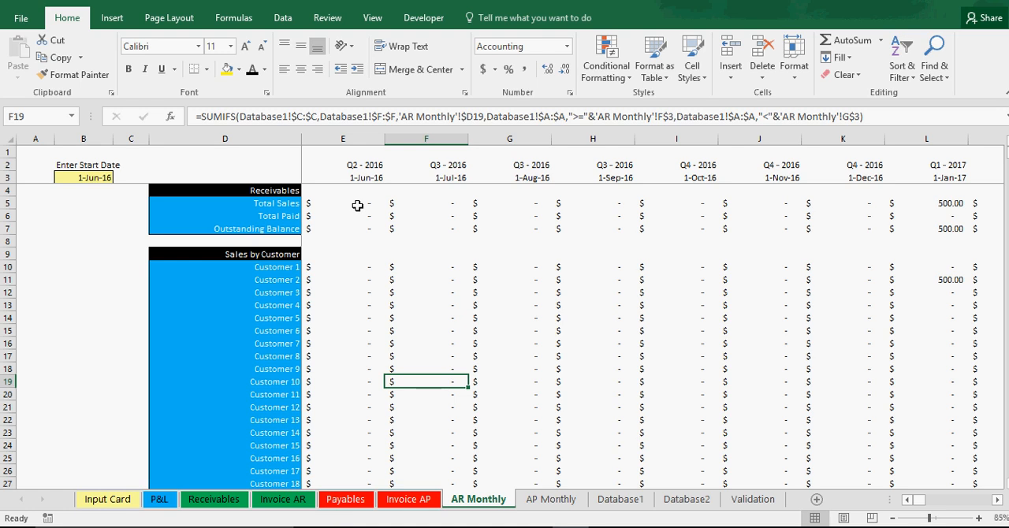
{"action": "left_click_drag", "start_coordinate": [349, 203], "coordinate": [552, 203]}
{"action": "left_click_drag", "start_coordinate": [354, 218], "coordinate": [412, 225]}
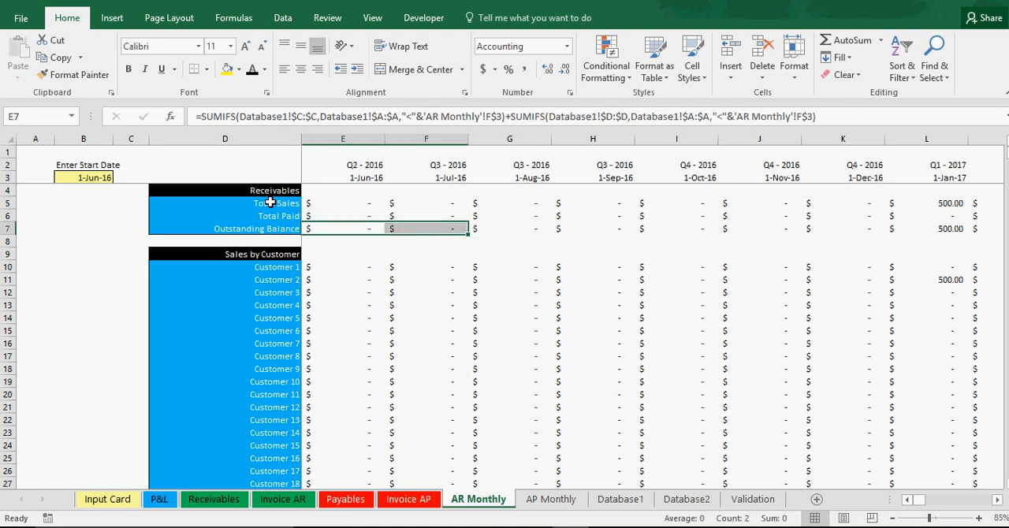
{"action": "left_click_drag", "start_coordinate": [275, 205], "coordinate": [515, 230]}
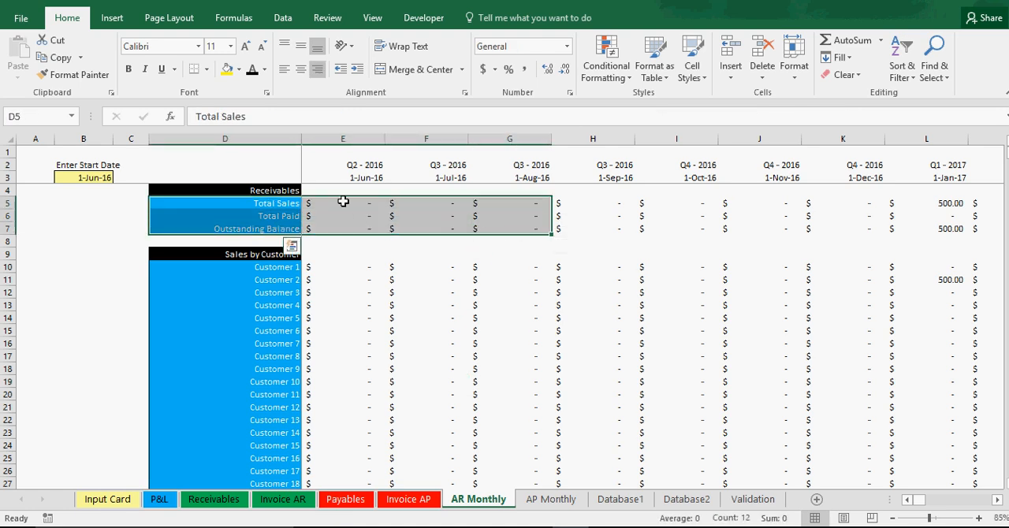
{"action": "left_click", "coordinate": [95, 179]}
{"action": "left_click_drag", "start_coordinate": [343, 199], "coordinate": [497, 237]}
{"action": "left_click", "coordinate": [270, 266]}
{"action": "left_click", "coordinate": [278, 207]}
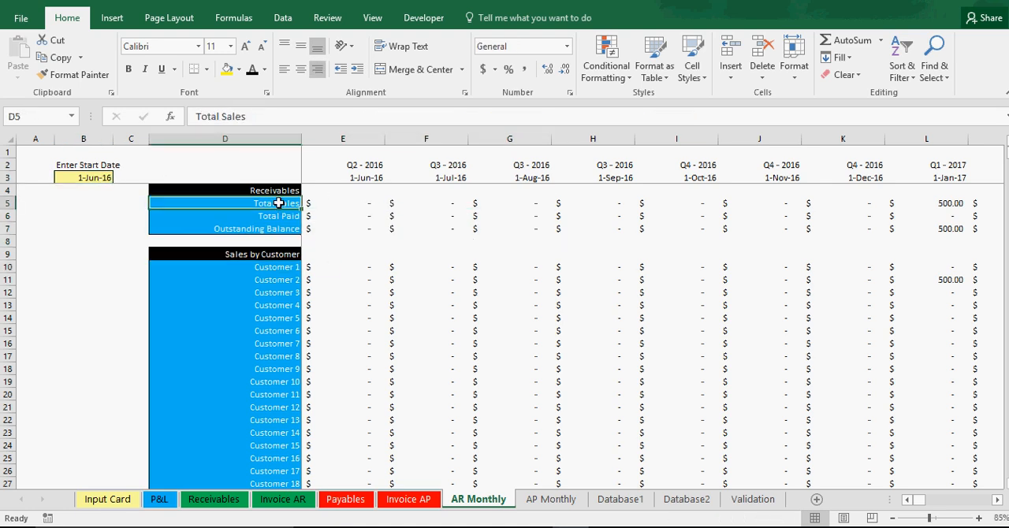
{"action": "left_click", "coordinate": [282, 228]}
Step: Look through the Sales by Customer and Amount Paid by Customer sections of AR Monthly and return to the start of the sheet
{"action": "left_click", "coordinate": [280, 267]}
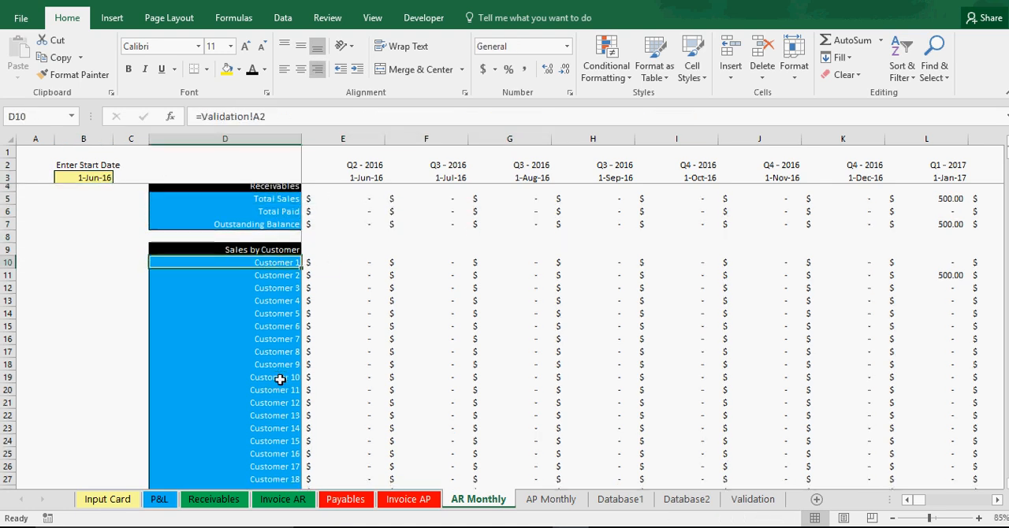
{"action": "scroll", "coordinate": [281, 382], "scroll_direction": "down", "scroll_amount": 20}
{"action": "scroll", "coordinate": [282, 381], "scroll_direction": "down", "scroll_amount": 20}
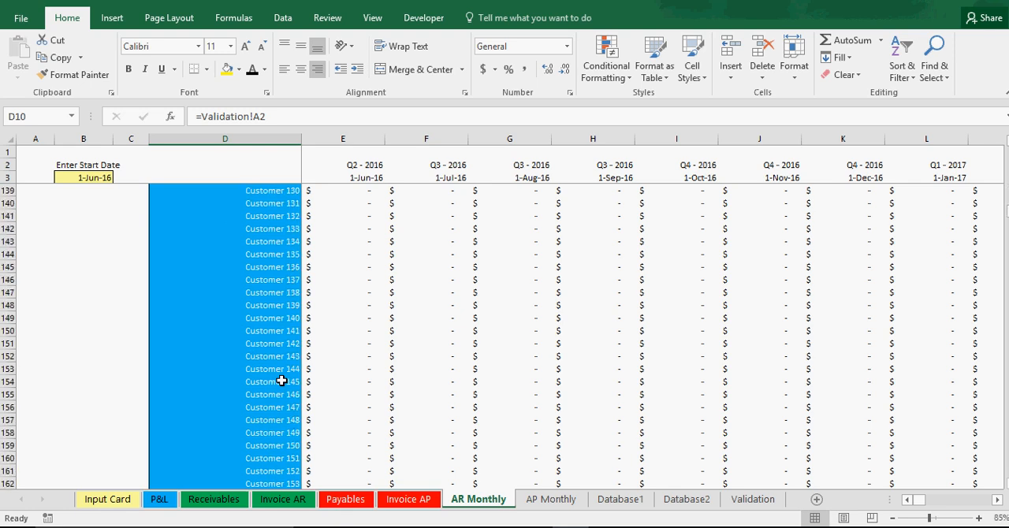
{"action": "scroll", "coordinate": [281, 382], "scroll_direction": "down", "scroll_amount": 5}
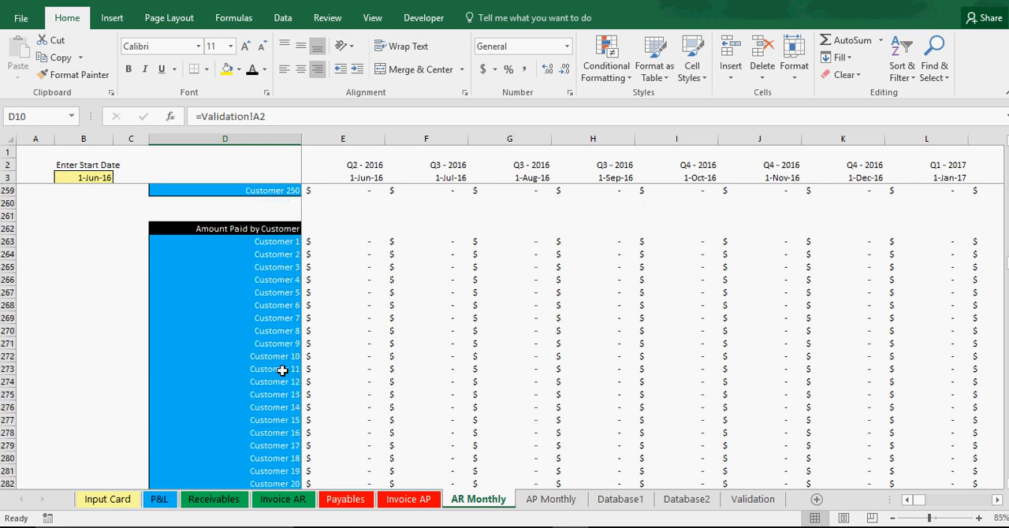
{"action": "left_click", "coordinate": [261, 229]}
{"action": "left_click", "coordinate": [272, 243]}
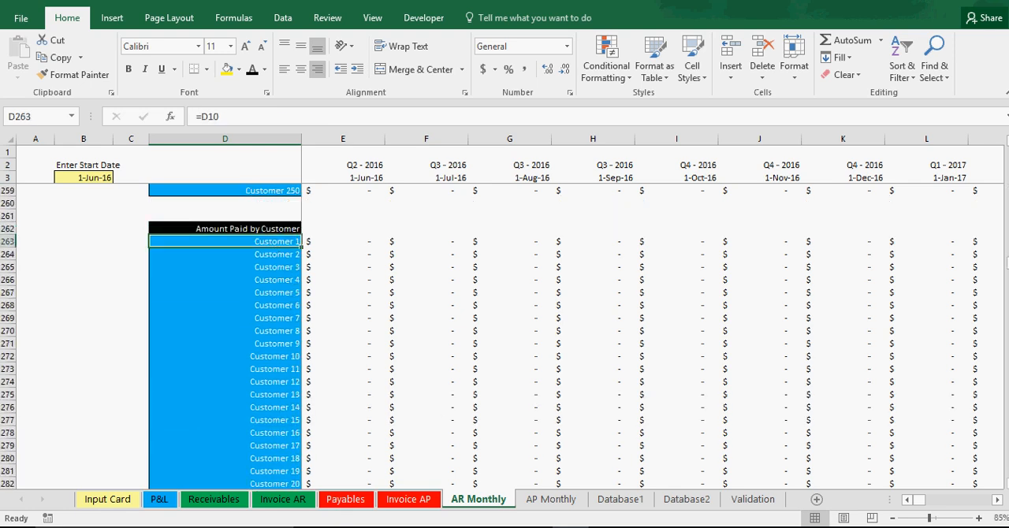
{"action": "left_click_drag", "start_coordinate": [1005, 260], "coordinate": [1006, 150]}
{"action": "scroll", "coordinate": [268, 311], "scroll_direction": "down", "scroll_amount": 2}
{"action": "left_click", "coordinate": [860, 253]}
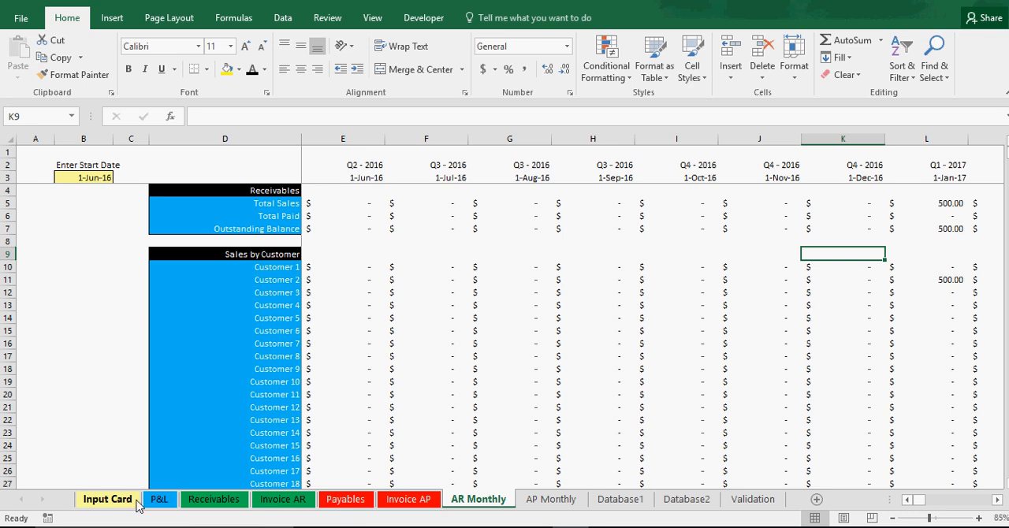
Step: Set the invoice's Date Billed on the Input Card to 2/1/2017
{"action": "left_click", "coordinate": [109, 501]}
{"action": "left_click", "coordinate": [211, 293]}
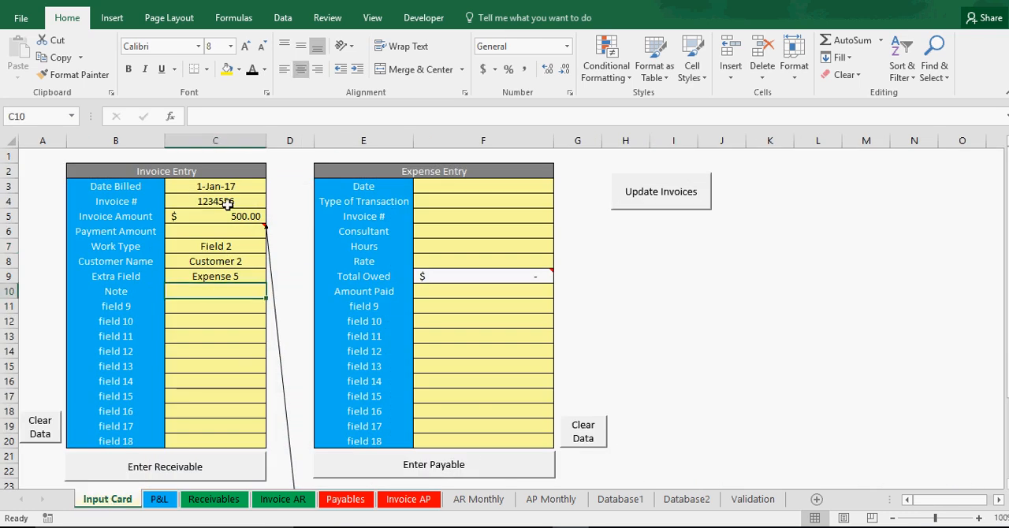
{"action": "left_click", "coordinate": [219, 186]}
{"action": "left_click", "coordinate": [219, 116]}
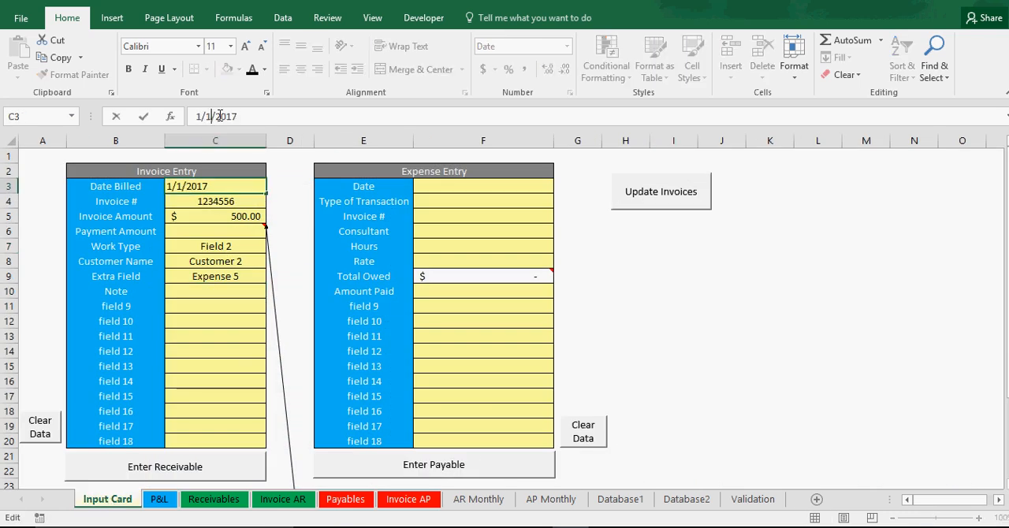
{"action": "key", "text": "BackSpace"}
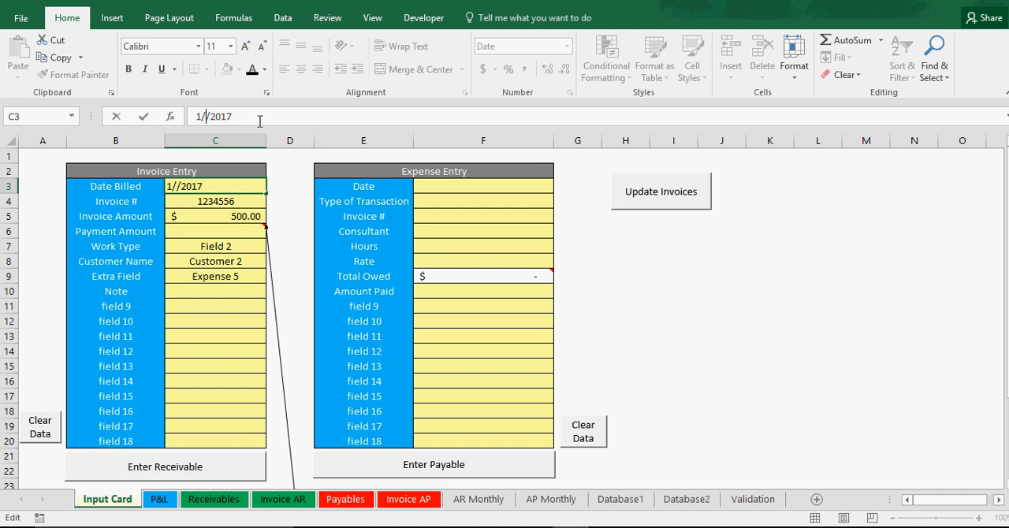
{"action": "key", "text": "BackSpace"}
{"action": "key", "text": "BackSpace"}
{"action": "type", "text": "2/`"}
{"action": "key", "text": "BackSpace"}
{"action": "type", "text": "1"}
{"action": "key", "text": "Return"}
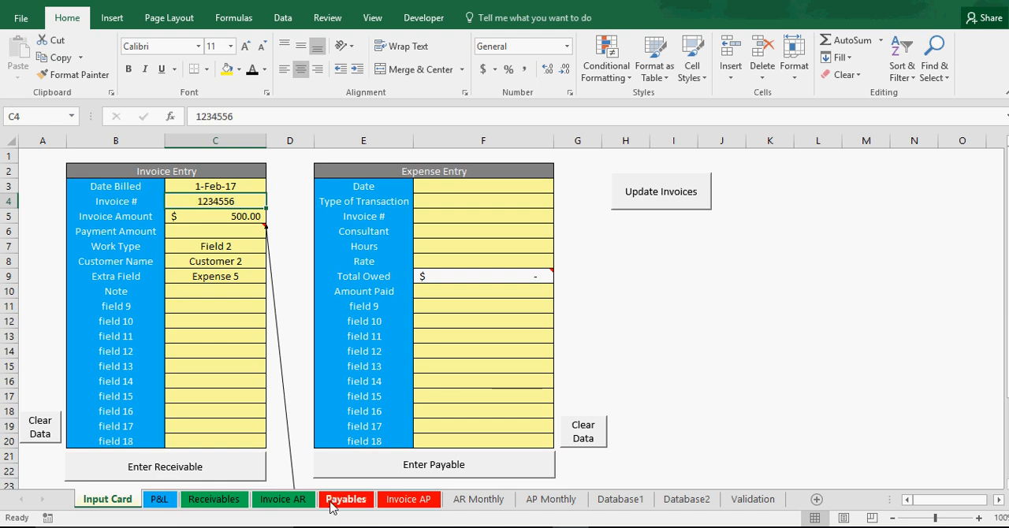
Step: Recheck the invoice's total sales and current balance on the Invoice AR sheet
{"action": "left_click", "coordinate": [288, 505]}
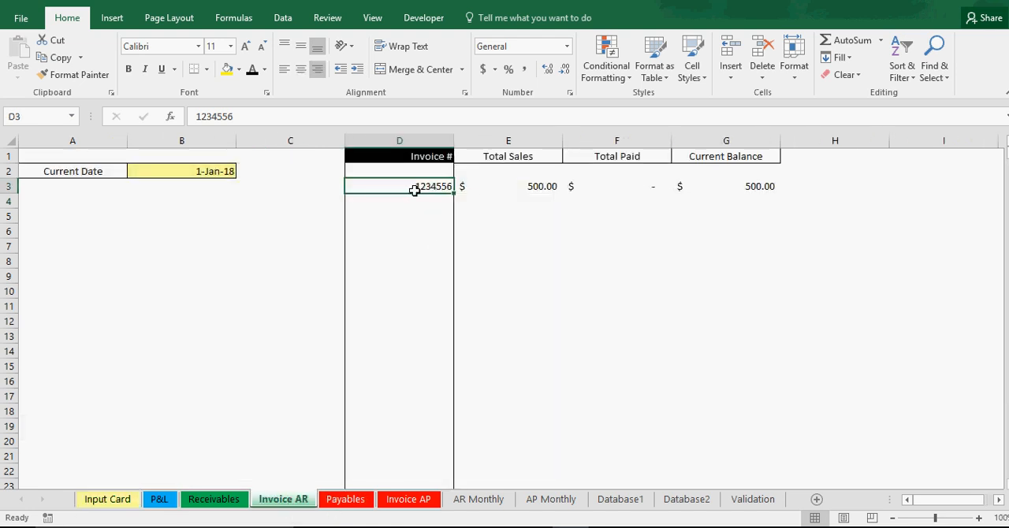
{"action": "left_click", "coordinate": [480, 185]}
{"action": "left_click", "coordinate": [770, 185]}
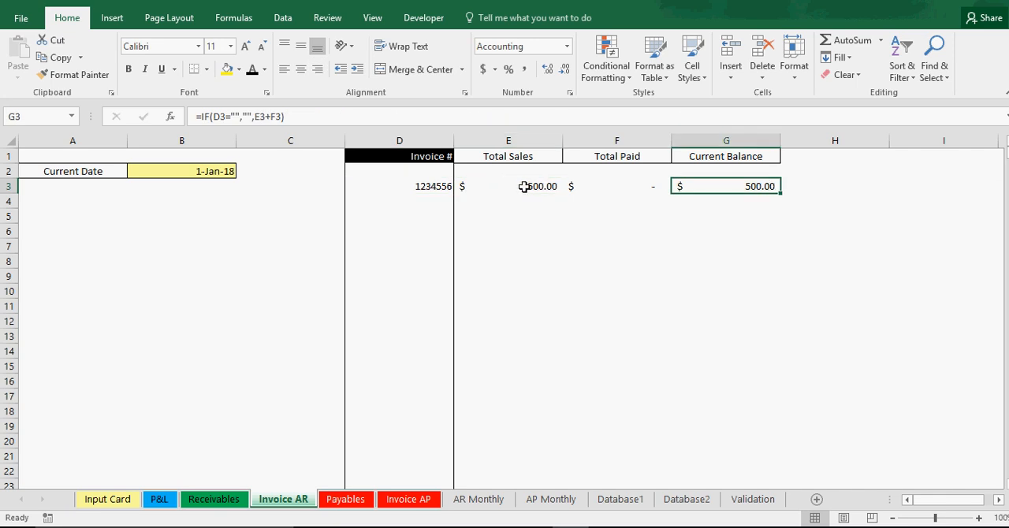
{"action": "left_click", "coordinate": [523, 185]}
Step: Clear the Invoice Amount in the Input Card's Invoice Entry form
{"action": "left_click", "coordinate": [102, 502]}
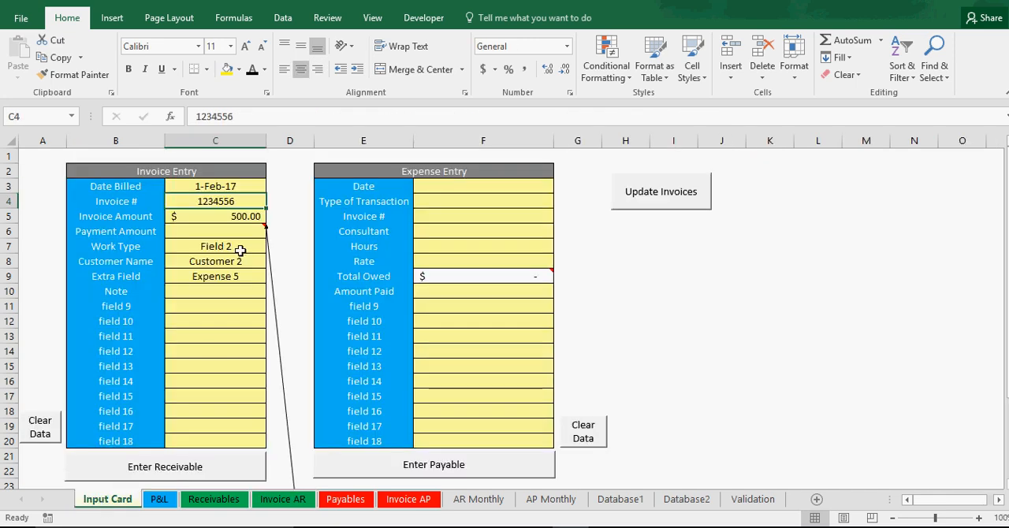
{"action": "left_click", "coordinate": [234, 248]}
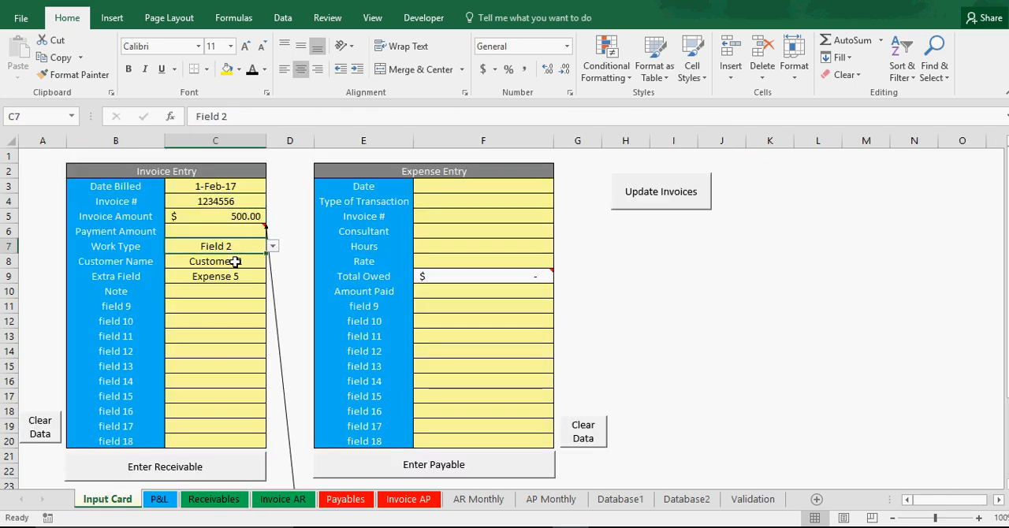
{"action": "left_click", "coordinate": [235, 261]}
{"action": "left_click", "coordinate": [239, 275]}
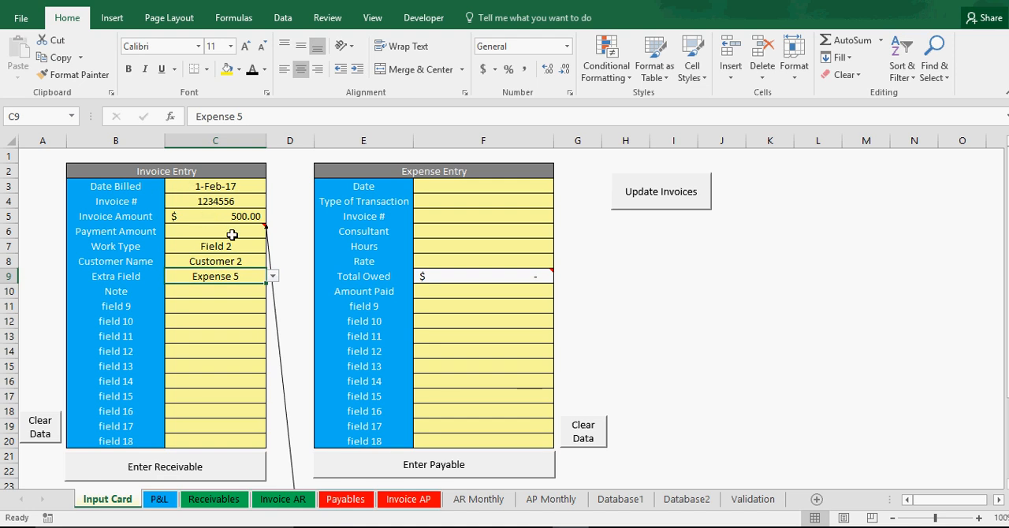
{"action": "left_click", "coordinate": [208, 229]}
{"action": "left_click", "coordinate": [213, 217]}
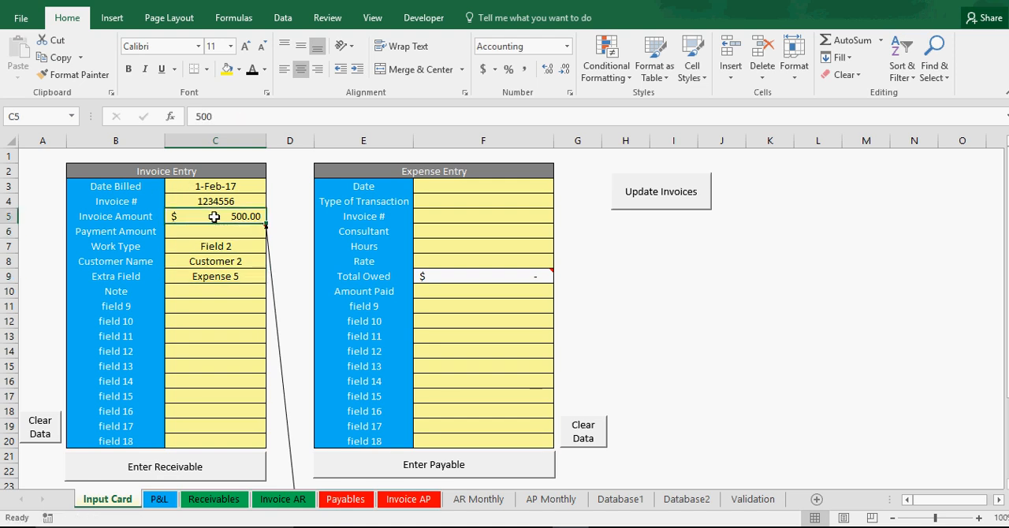
{"action": "key", "text": "BackSpace"}
{"action": "key", "text": "Return"}
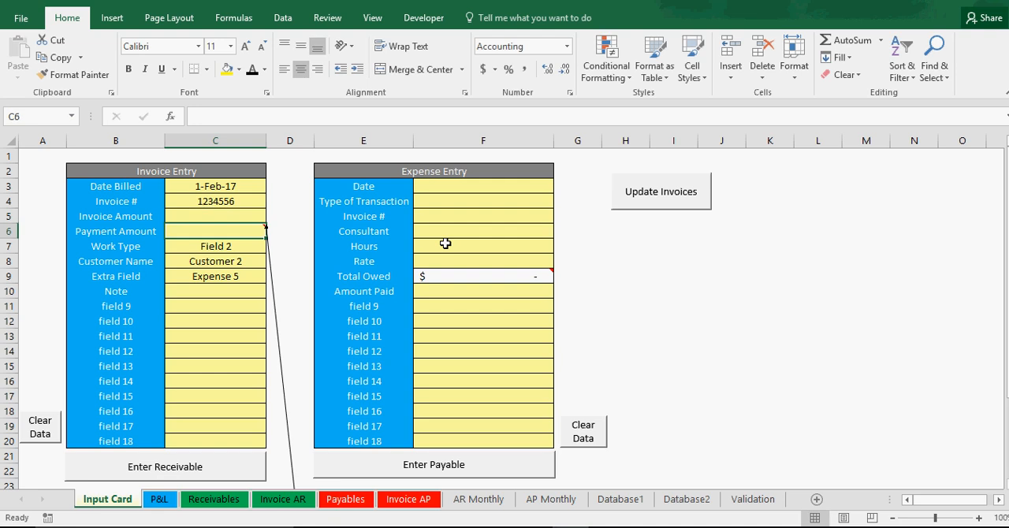
Step: Read the comment on entering payments and set the invoice's Payment Amount to -400
{"action": "scroll", "coordinate": [457, 252], "scroll_direction": "down", "scroll_amount": 5}
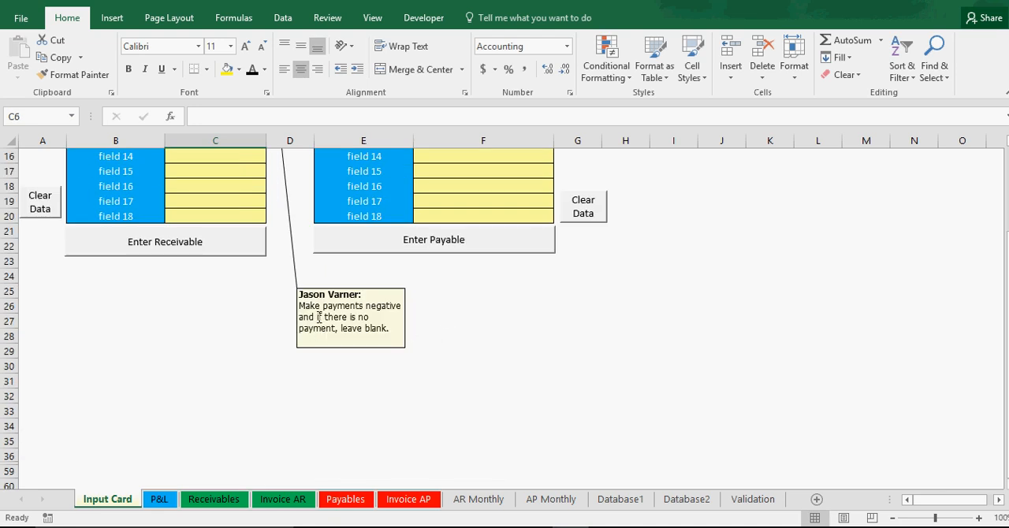
{"action": "scroll", "coordinate": [452, 337], "scroll_direction": "up", "scroll_amount": 5}
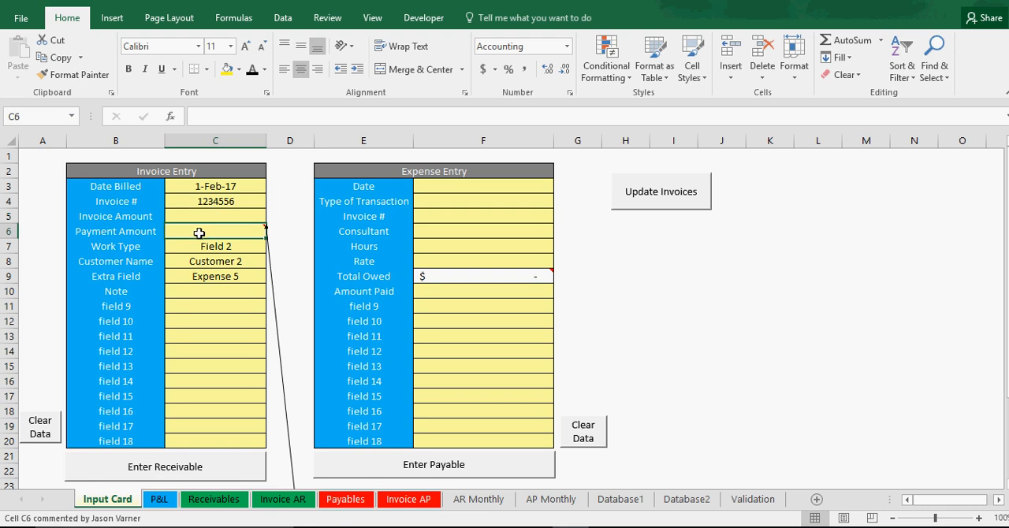
{"action": "left_click", "coordinate": [140, 220]}
{"action": "left_click", "coordinate": [204, 232]}
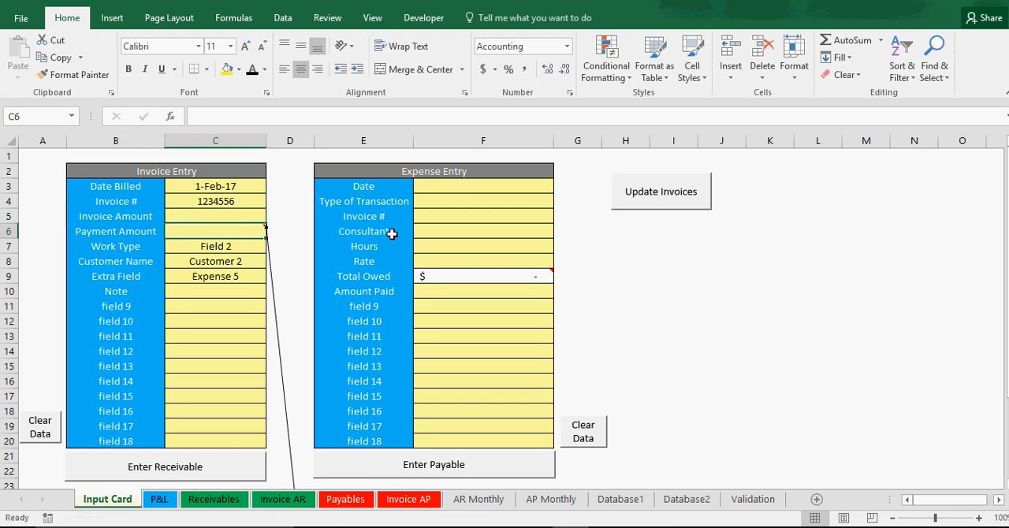
{"action": "type", "text": "-"}
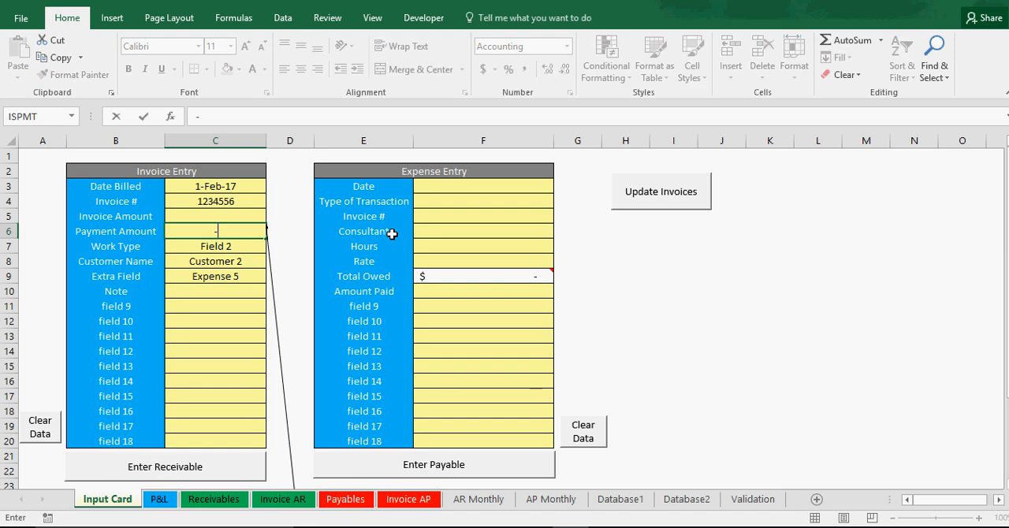
{"action": "type", "text": "400"}
{"action": "key", "text": "Return"}
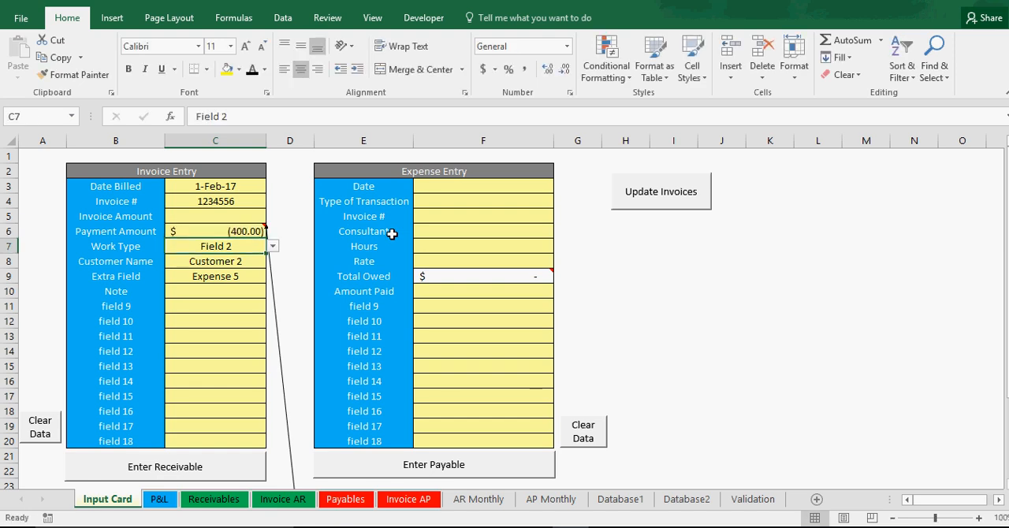
Step: Enter the payment as a receivable and check Customer 2's row on the Receivables sheet
{"action": "left_click", "coordinate": [191, 466]}
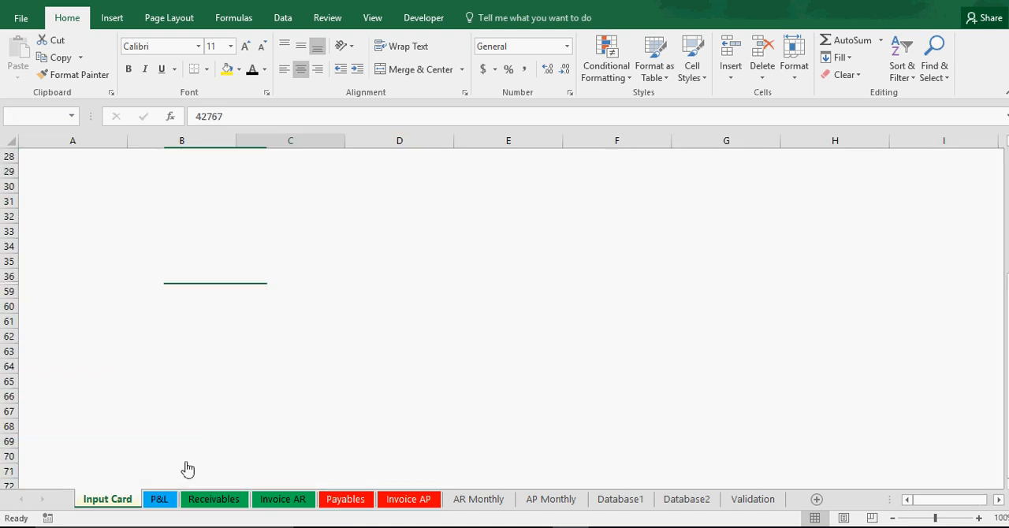
{"action": "left_click", "coordinate": [212, 504]}
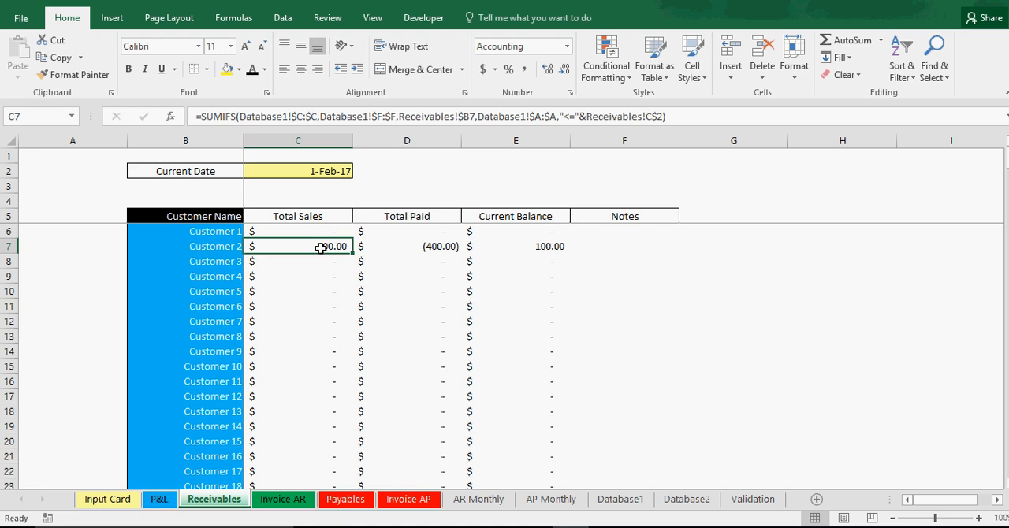
Step: Examine Customer 2's total paid and current balance on the Receivables sheet
{"action": "left_click", "coordinate": [440, 247]}
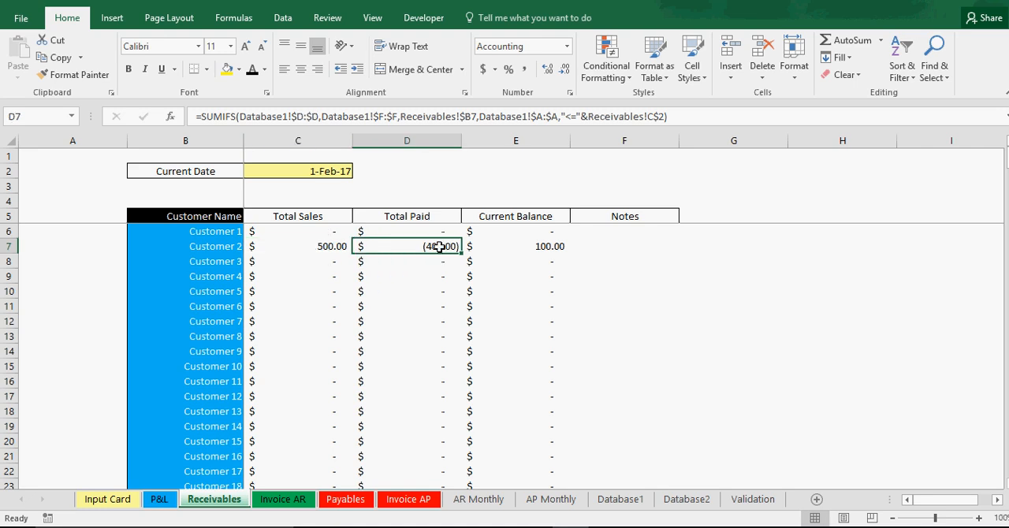
{"action": "left_click", "coordinate": [527, 248]}
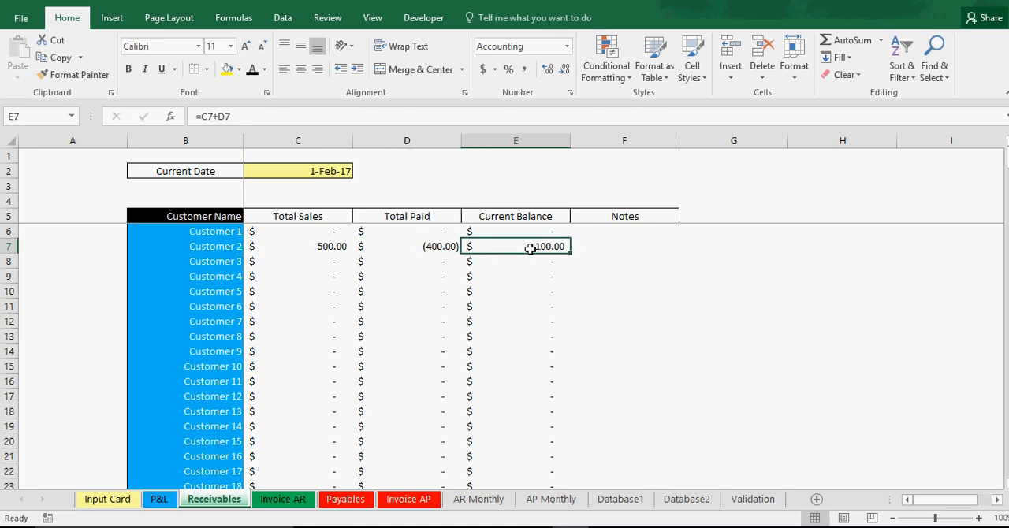
{"action": "left_click", "coordinate": [219, 246]}
{"action": "left_click", "coordinate": [494, 247]}
Step: Check the invoice's total paid on the Invoice AR sheet
{"action": "left_click", "coordinate": [293, 503]}
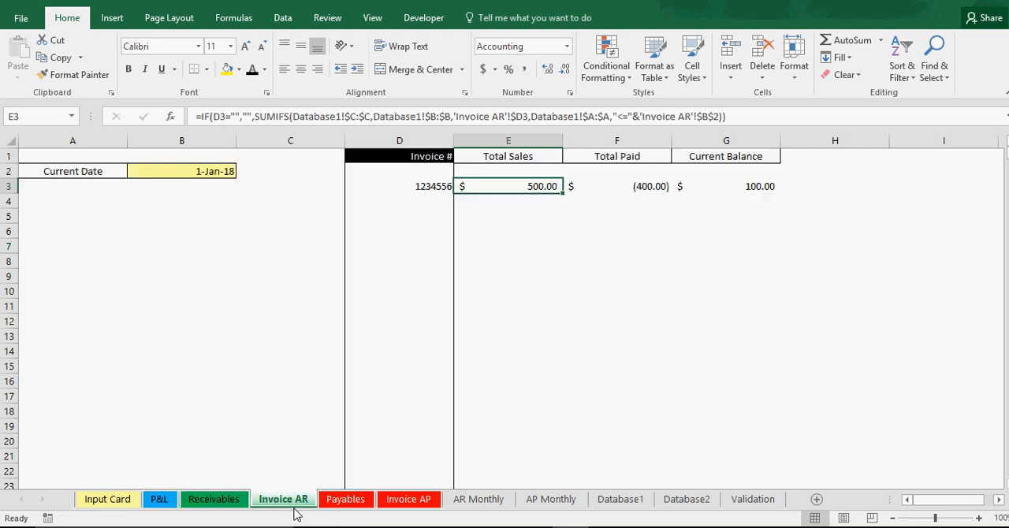
{"action": "left_click", "coordinate": [637, 187]}
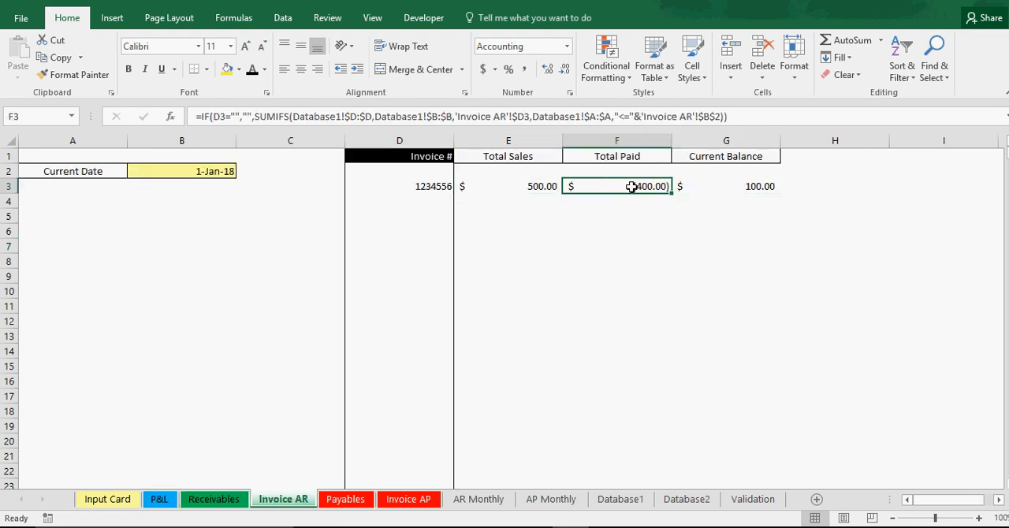
{"action": "left_click", "coordinate": [387, 187]}
{"action": "left_click", "coordinate": [433, 230]}
Step: Compare the Receivables sheet's per-customer layout with the invoice number column on the Invoice AR sheet
{"action": "left_click", "coordinate": [237, 502]}
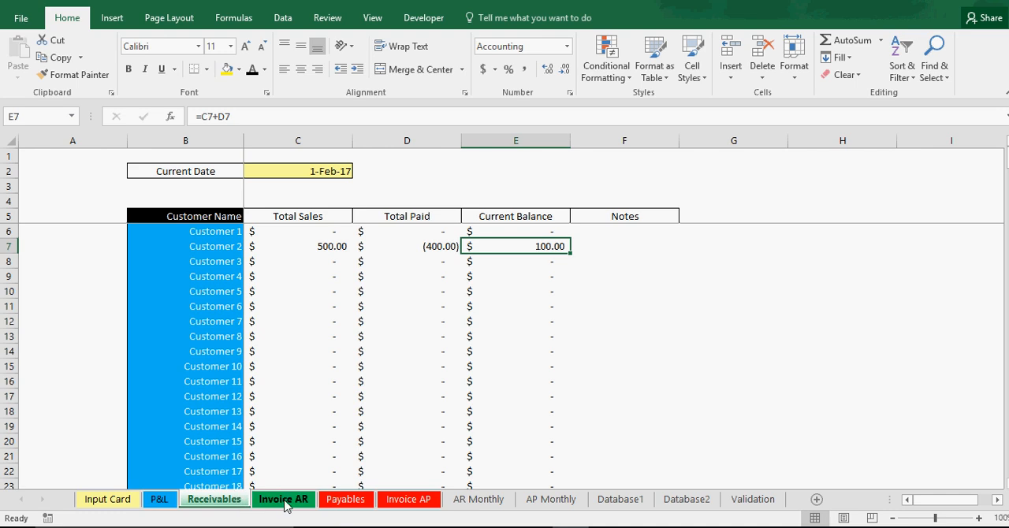
{"action": "left_click", "coordinate": [285, 502]}
{"action": "left_click", "coordinate": [439, 187]}
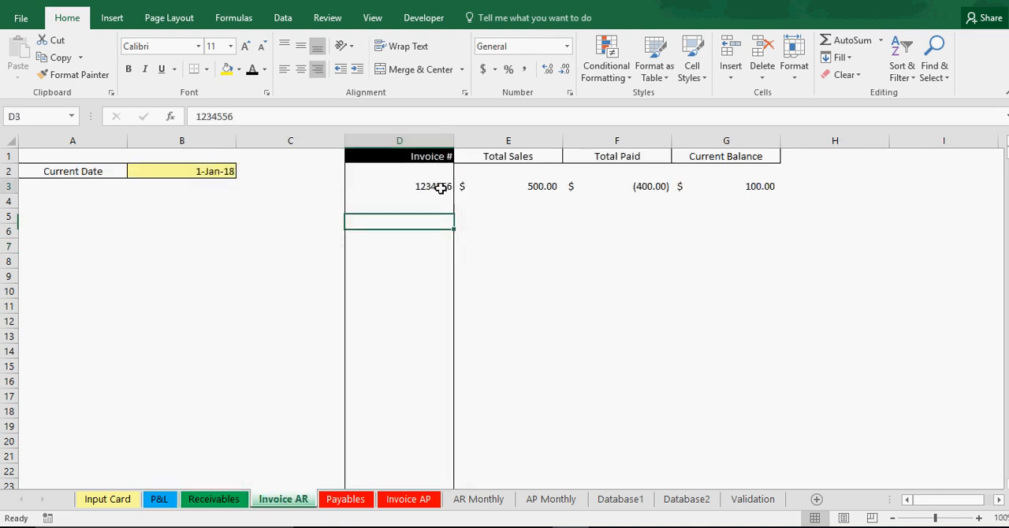
{"action": "left_click", "coordinate": [438, 202]}
{"action": "left_click", "coordinate": [439, 232]}
{"action": "left_click", "coordinate": [437, 261]}
{"action": "left_click", "coordinate": [436, 305]}
{"action": "left_click", "coordinate": [437, 273]}
{"action": "left_click", "coordinate": [438, 244]}
{"action": "left_click", "coordinate": [437, 205]}
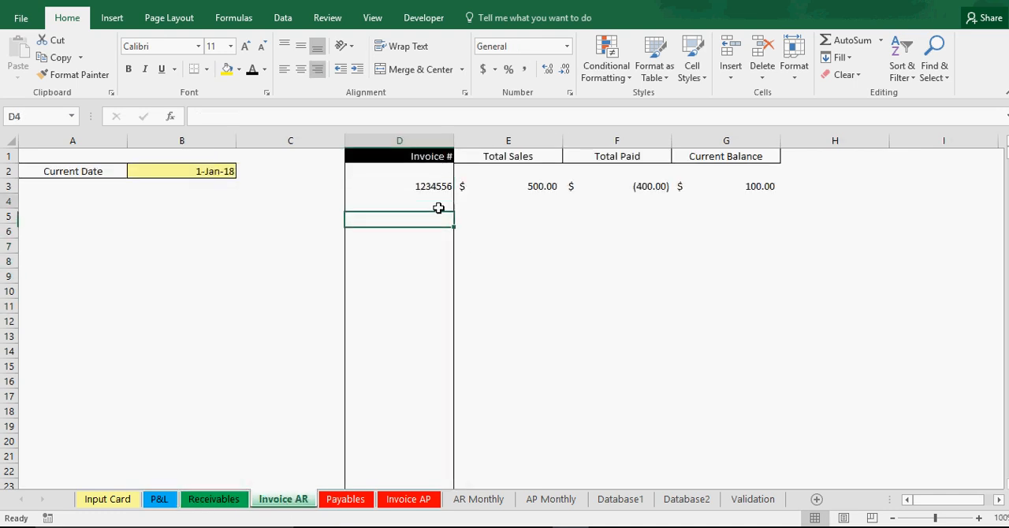
Step: Recheck Customer 2's row on the Receivables sheet against its invoice on the Invoice AR sheet
{"action": "left_click", "coordinate": [211, 501]}
{"action": "left_click", "coordinate": [232, 246]}
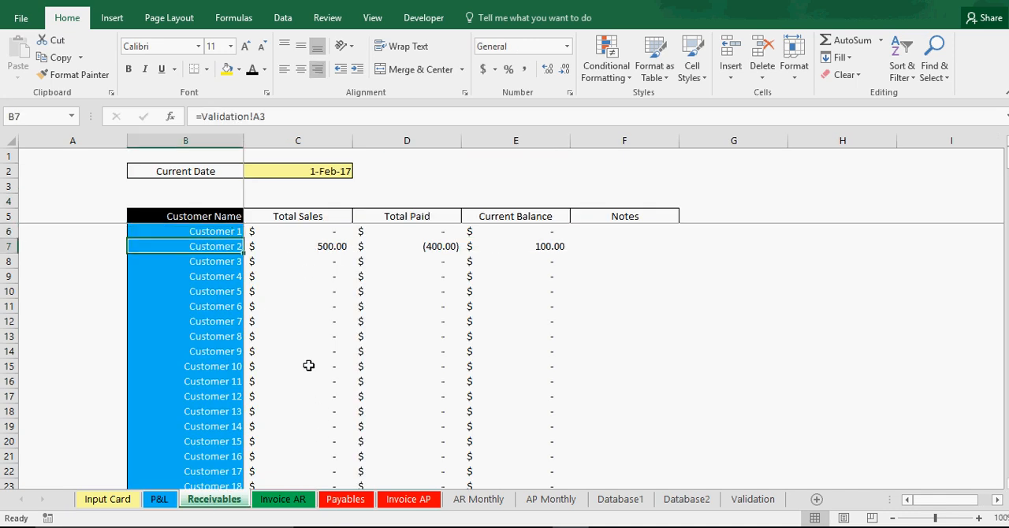
{"action": "left_click", "coordinate": [281, 500]}
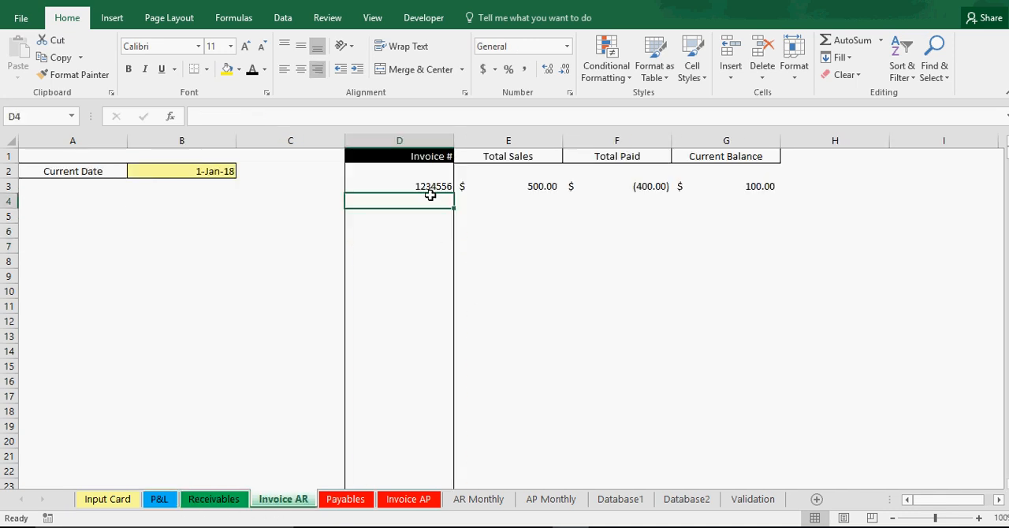
{"action": "left_click", "coordinate": [430, 192]}
{"action": "left_click", "coordinate": [531, 246]}
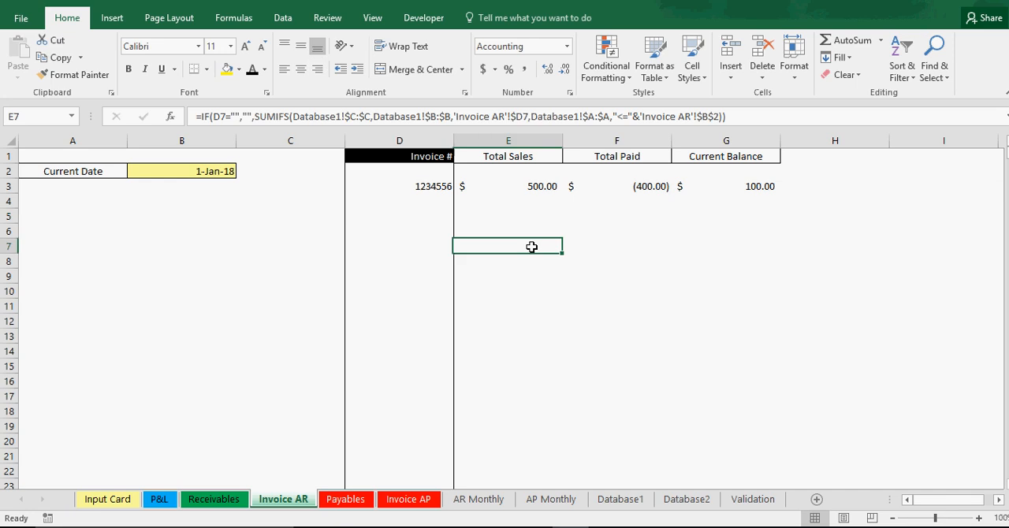
Step: Examine the January and February 2017 total sales, total paid and outstanding balance on the AR Monthly sheet
{"action": "left_click", "coordinate": [408, 501]}
{"action": "left_click", "coordinate": [361, 501]}
{"action": "left_click", "coordinate": [493, 501]}
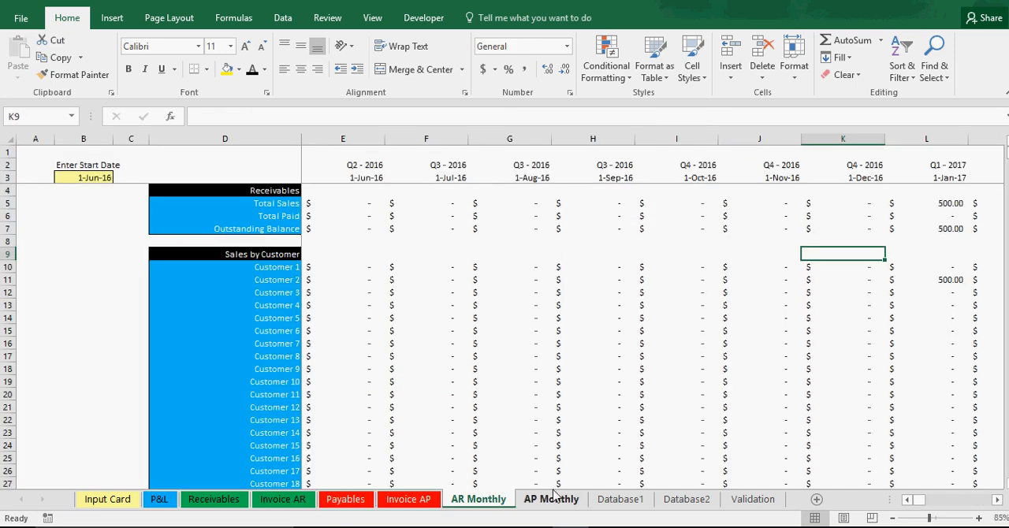
{"action": "left_click_drag", "start_coordinate": [640, 445], "coordinate": [823, 457]}
{"action": "left_click", "coordinate": [908, 501]}
{"action": "left_click", "coordinate": [907, 501]}
{"action": "left_click", "coordinate": [907, 502]}
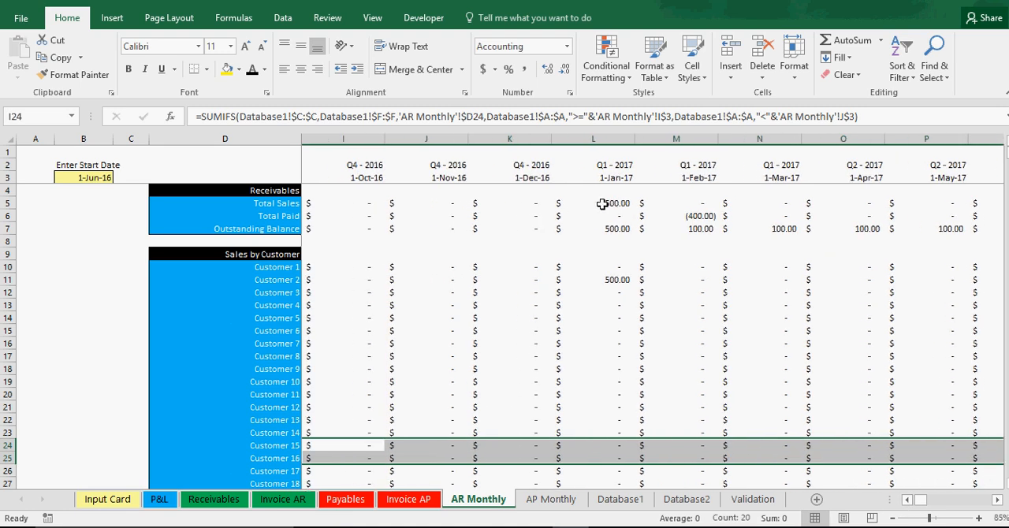
{"action": "left_click", "coordinate": [599, 203]}
{"action": "left_click", "coordinate": [691, 205]}
{"action": "left_click", "coordinate": [688, 216]}
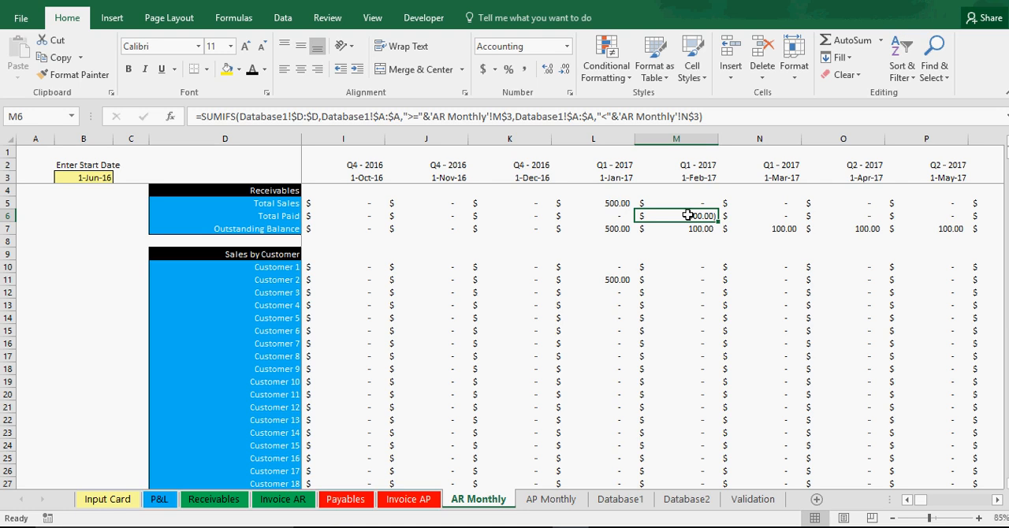
{"action": "left_click", "coordinate": [691, 229]}
{"action": "left_click_drag", "start_coordinate": [625, 229], "coordinate": [734, 229]}
{"action": "left_click", "coordinate": [686, 230]}
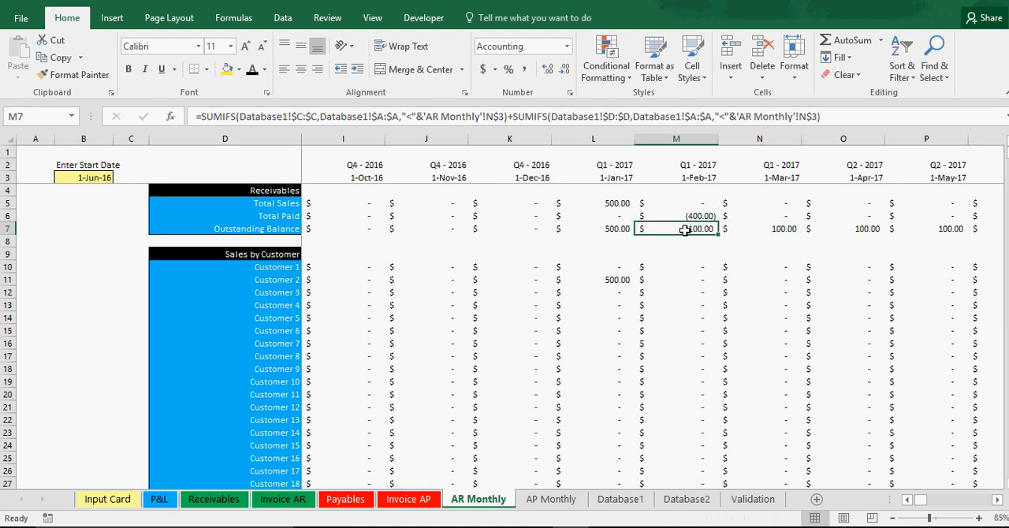
Step: Examine Customer 2's monthly figures in the Sales by Customer section of the AR Monthly sheet
{"action": "left_click", "coordinate": [617, 280]}
{"action": "left_click_drag", "start_coordinate": [297, 279], "coordinate": [718, 288]}
{"action": "left_click", "coordinate": [450, 281]}
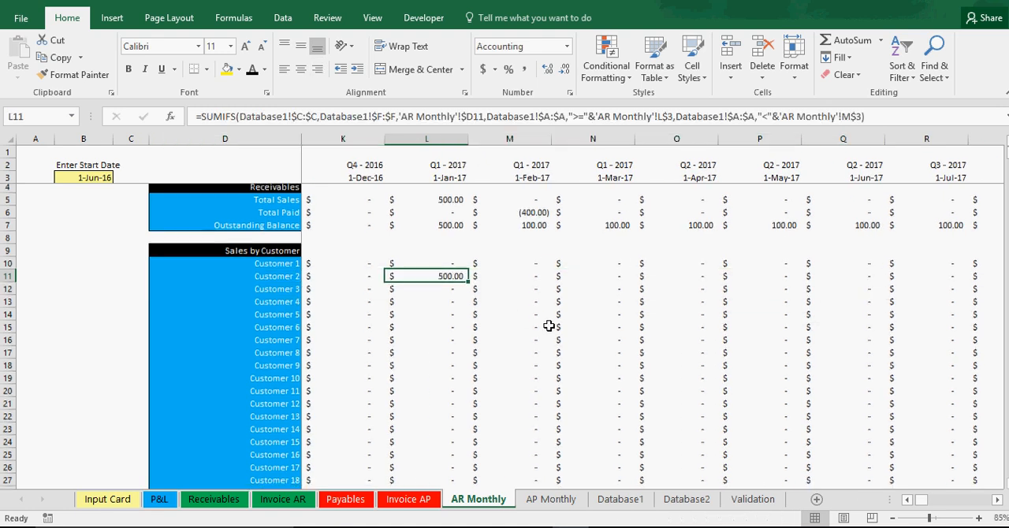
Step: Find Customer 2's February 2017 payment in the Amount Paid by Customer section
{"action": "scroll", "coordinate": [552, 323], "scroll_direction": "down", "scroll_amount": 20}
{"action": "scroll", "coordinate": [543, 391], "scroll_direction": "down", "scroll_amount": 20}
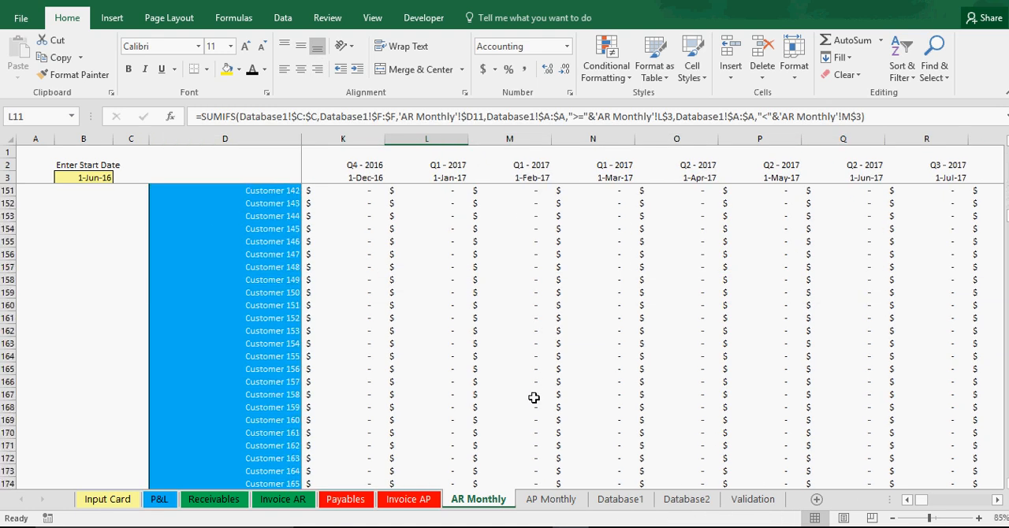
{"action": "scroll", "coordinate": [533, 394], "scroll_direction": "down", "scroll_amount": 8}
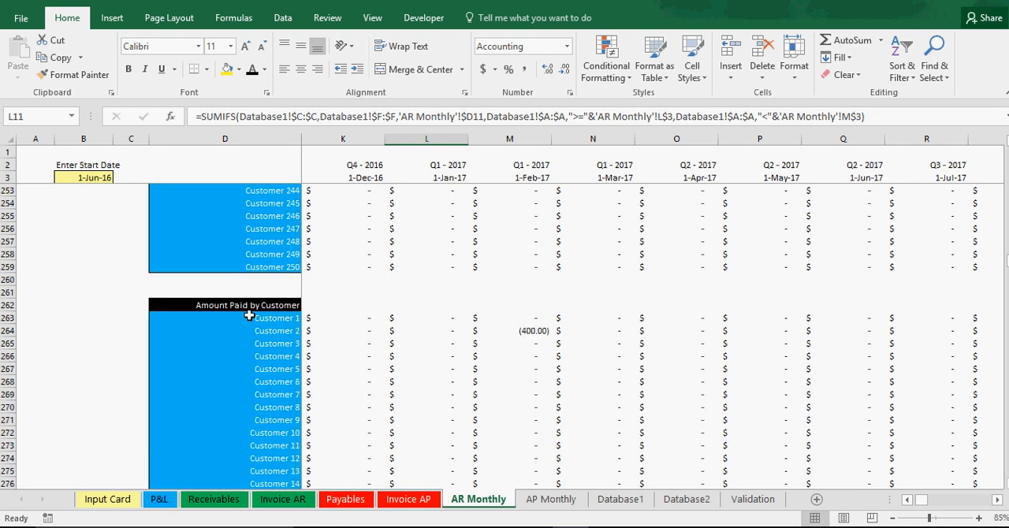
{"action": "left_click", "coordinate": [524, 328]}
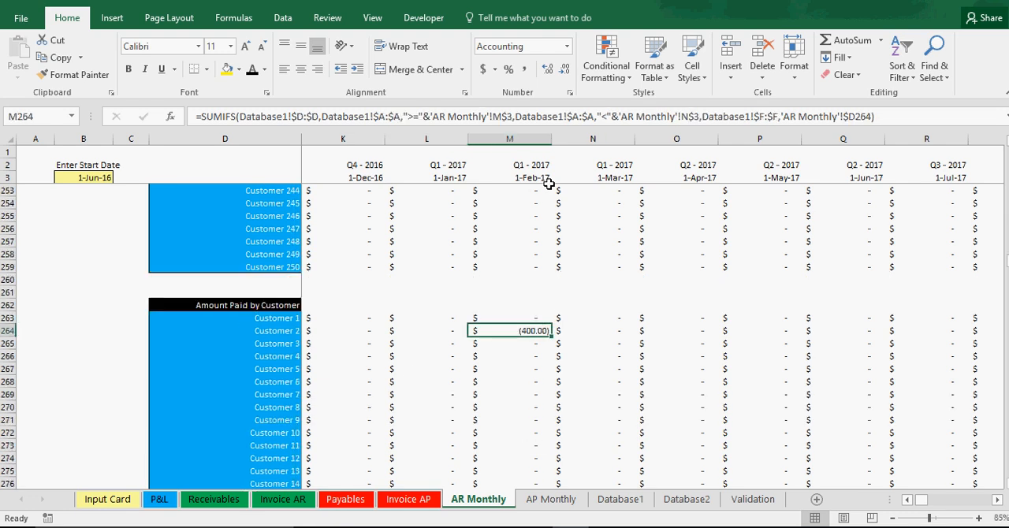
Step: Review Customer 2's month-by-month balances from January 2017 in the Amount Owed by Customer section
{"action": "scroll", "coordinate": [595, 337], "scroll_direction": "down", "scroll_amount": 20}
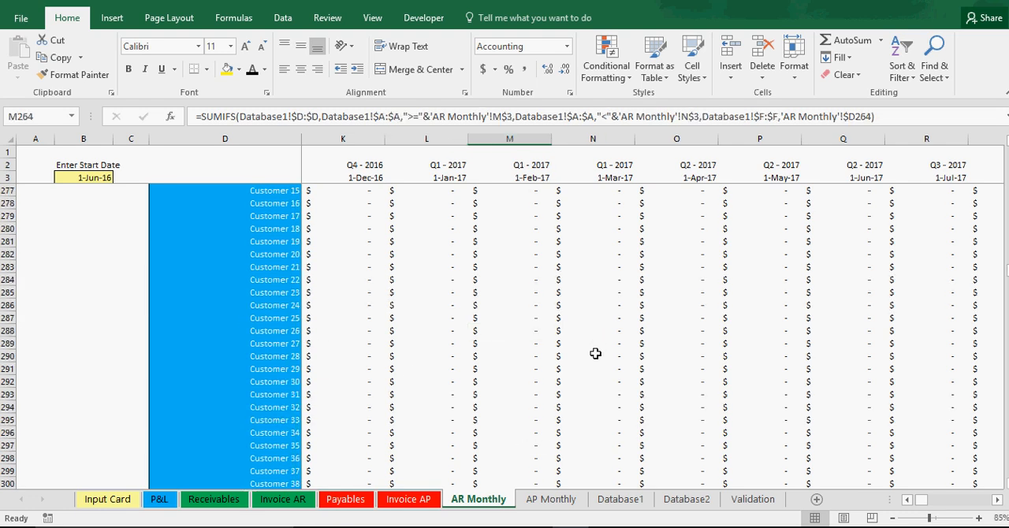
{"action": "scroll", "coordinate": [595, 352], "scroll_direction": "down", "scroll_amount": 20}
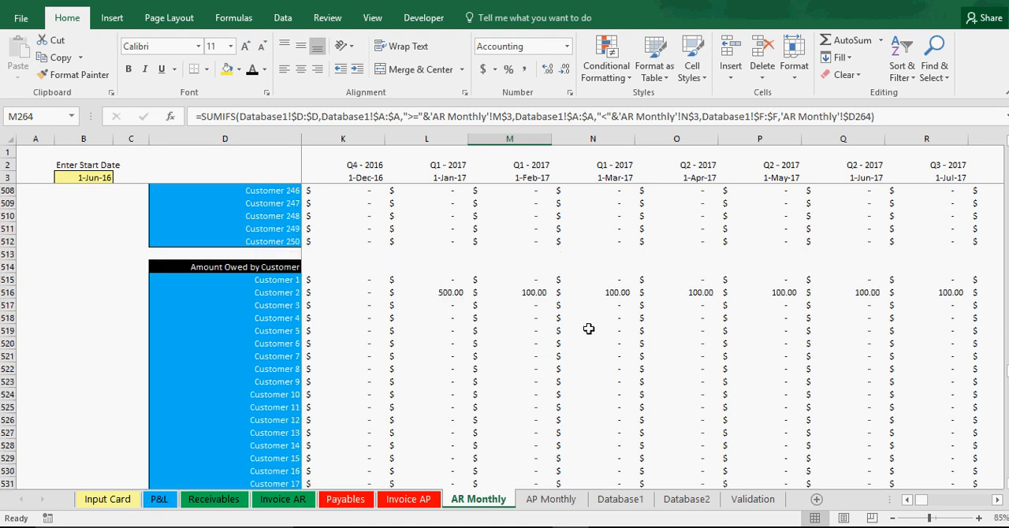
{"action": "left_click", "coordinate": [453, 293]}
{"action": "left_click", "coordinate": [525, 292]}
{"action": "left_click", "coordinate": [603, 293]}
{"action": "left_click", "coordinate": [686, 292]}
{"action": "left_click", "coordinate": [763, 291]}
{"action": "left_click", "coordinate": [866, 290]}
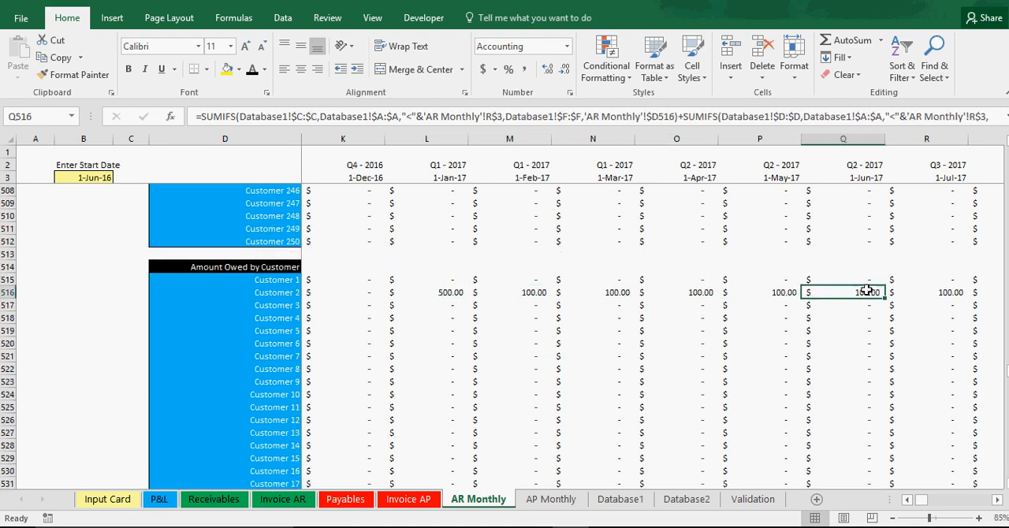
{"action": "left_click", "coordinate": [450, 290]}
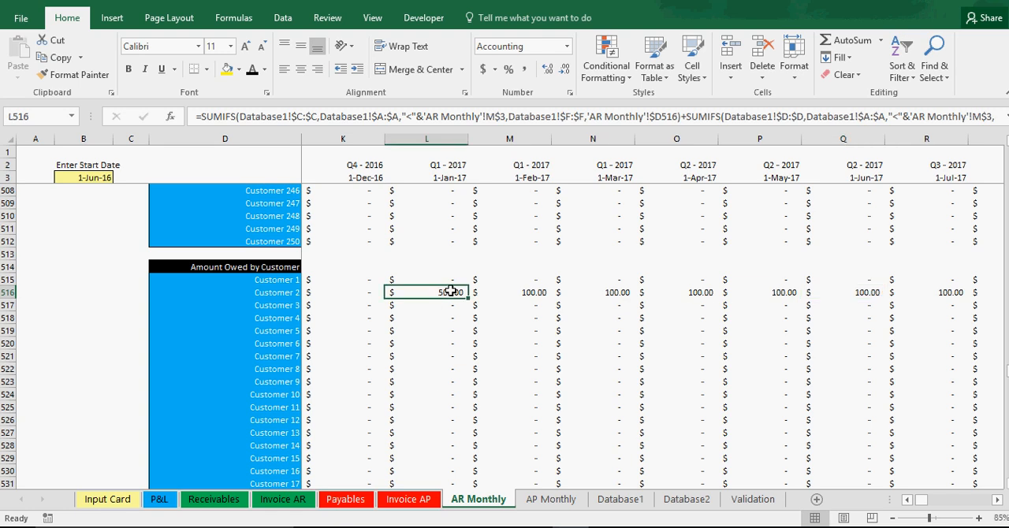
{"action": "left_click", "coordinate": [496, 291]}
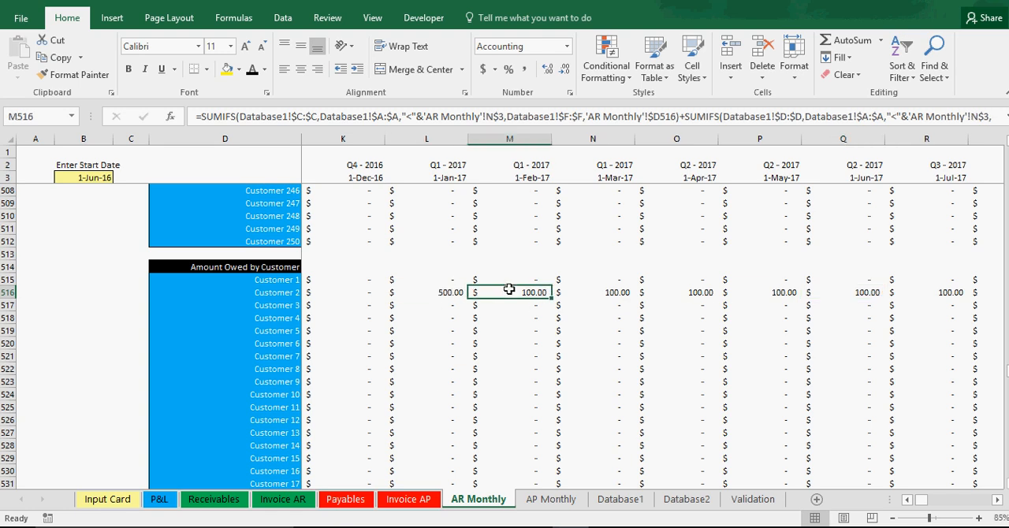
Step: Look at the AP Monthly sheet and set the Input Card's Expense Entry date to 1/2/2017
{"action": "left_click", "coordinate": [551, 501]}
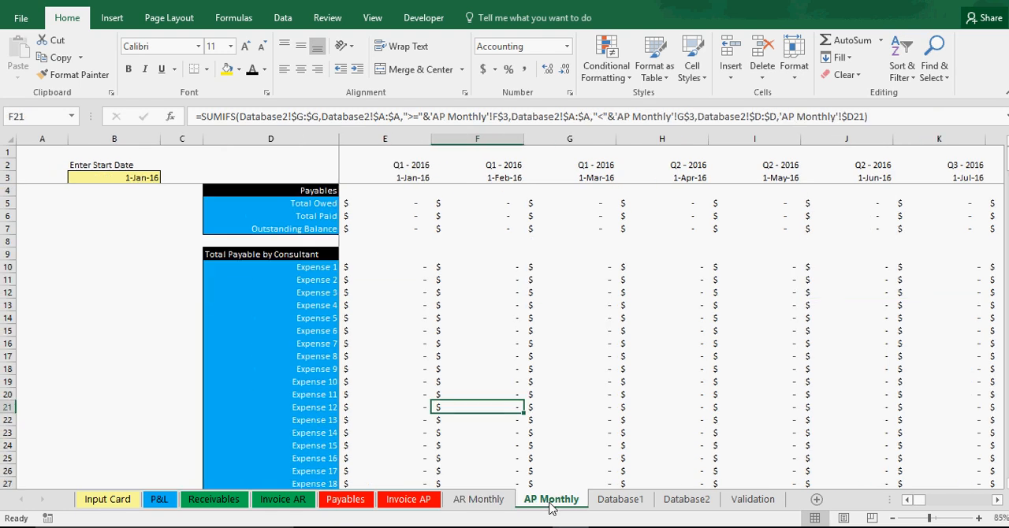
{"action": "left_click", "coordinate": [108, 505]}
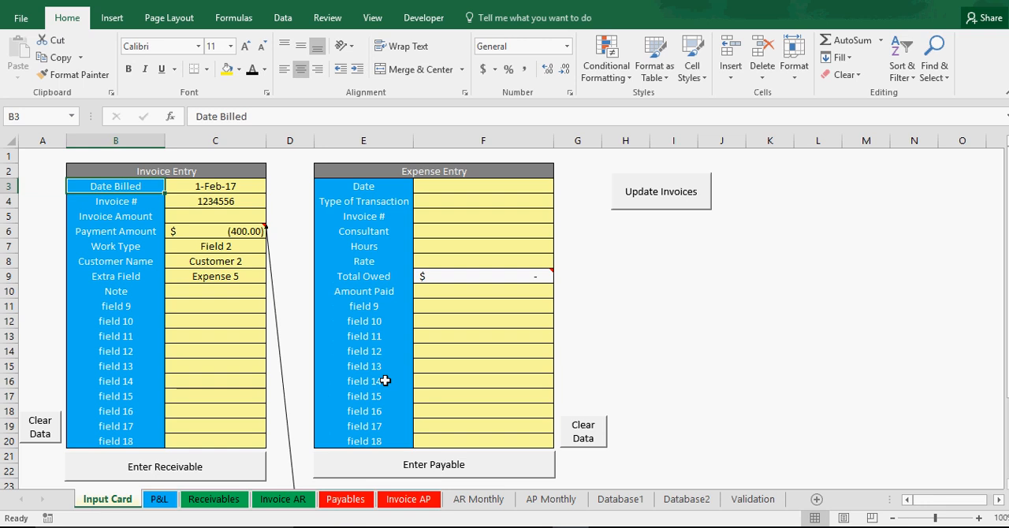
{"action": "left_click", "coordinate": [465, 380]}
{"action": "left_click", "coordinate": [495, 352]}
{"action": "left_click", "coordinate": [495, 323]}
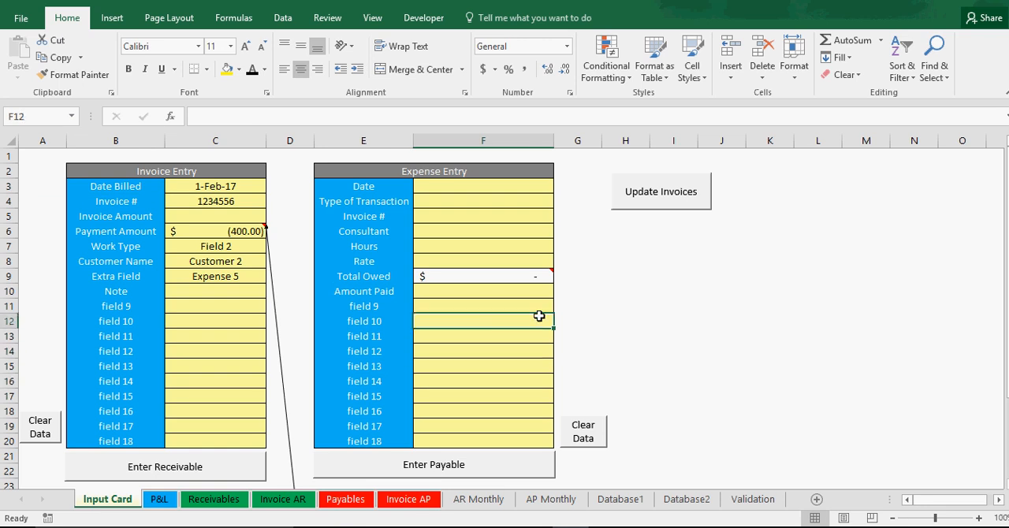
{"action": "left_click", "coordinate": [465, 189]}
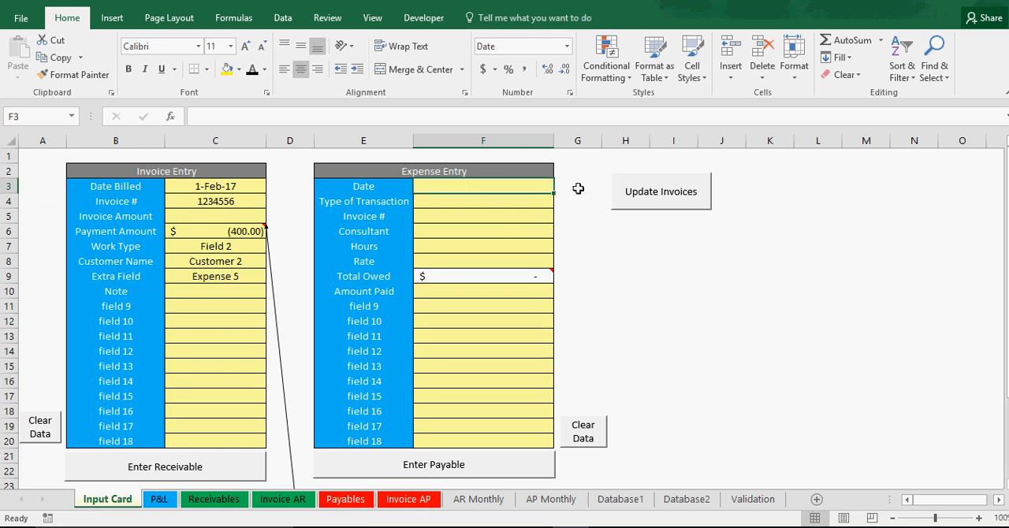
{"action": "type", "text": "1/2/"}
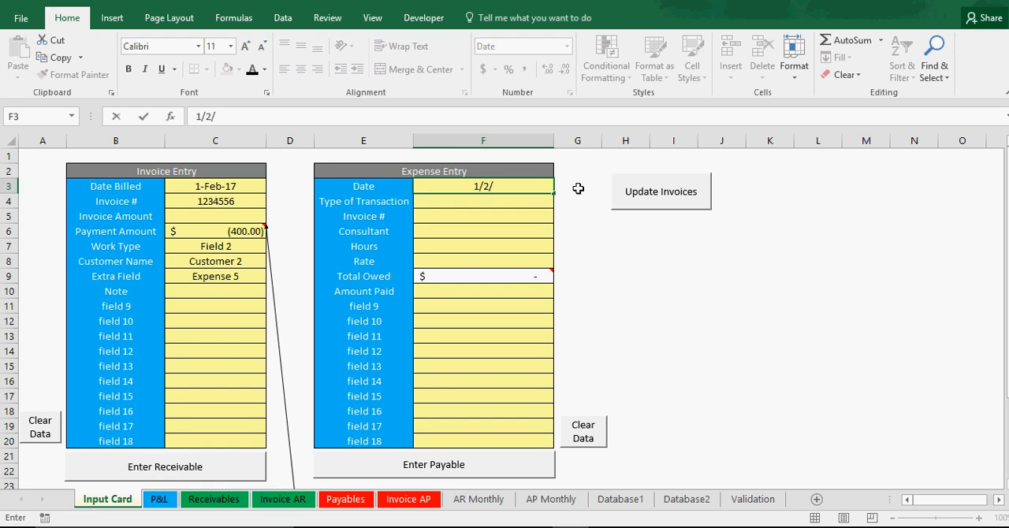
{"action": "type", "text": "2017"}
{"action": "key", "text": "Return"}
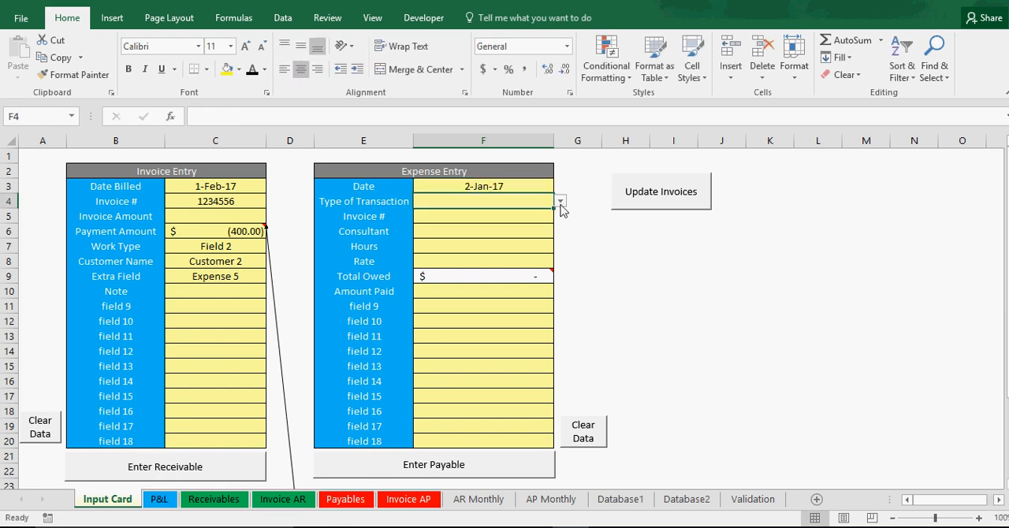
Step: Set the expense's Type of Transaction to Bill Entry and its Invoice # to l;kasdjf
{"action": "left_click", "coordinate": [560, 203]}
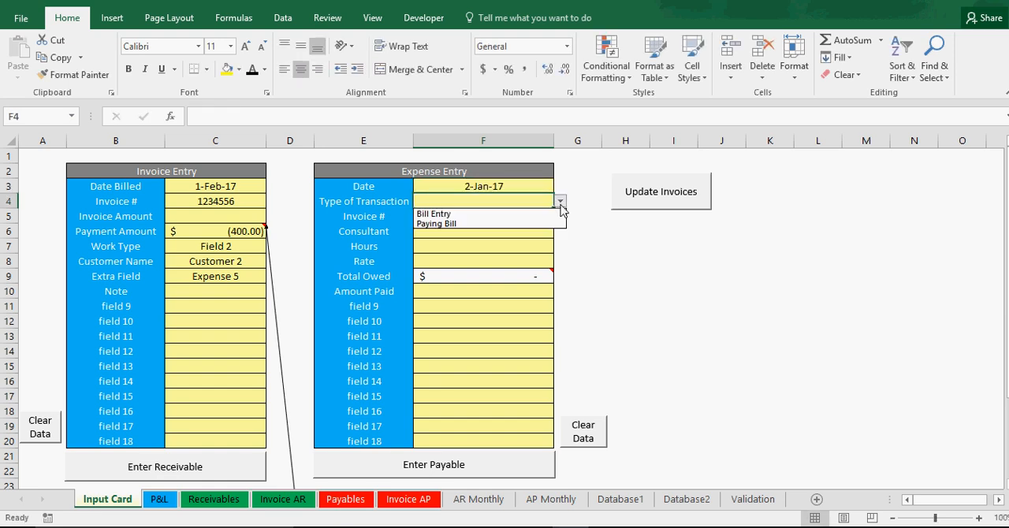
{"action": "left_click", "coordinate": [454, 214]}
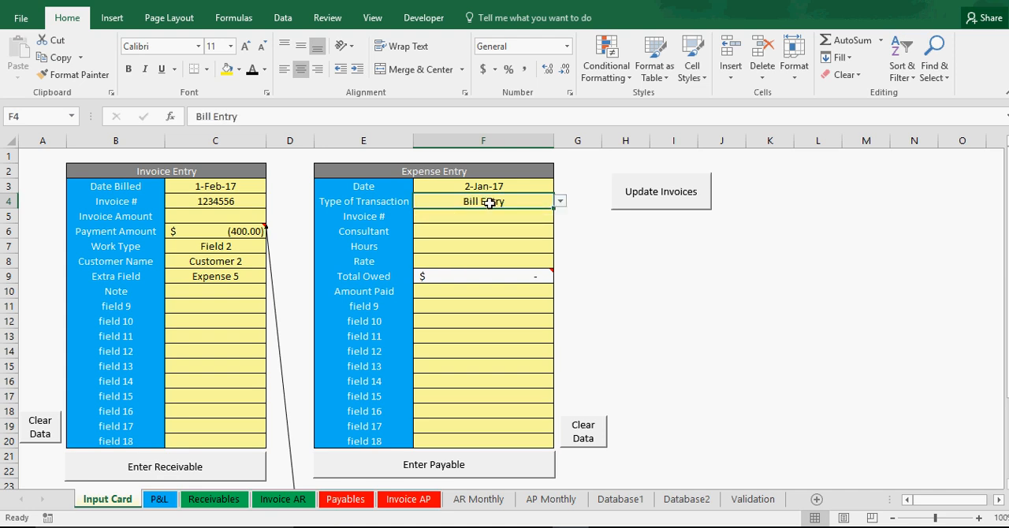
{"action": "left_click", "coordinate": [492, 213]}
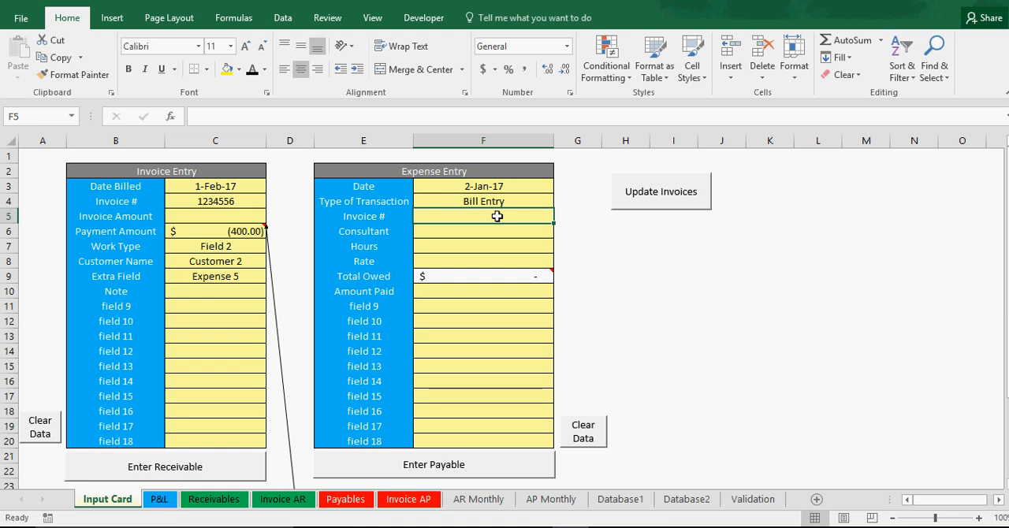
{"action": "type", "text": "l;kasdjf"}
{"action": "key", "text": "Return"}
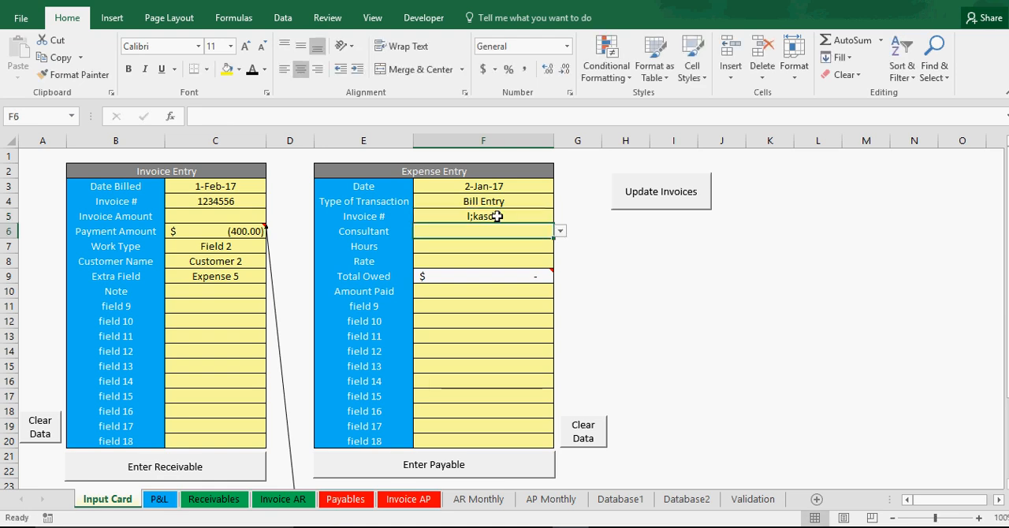
Step: Rename the Consultant label in the Expense Entry form to Consultant/Expense
{"action": "double_click", "coordinate": [380, 232]}
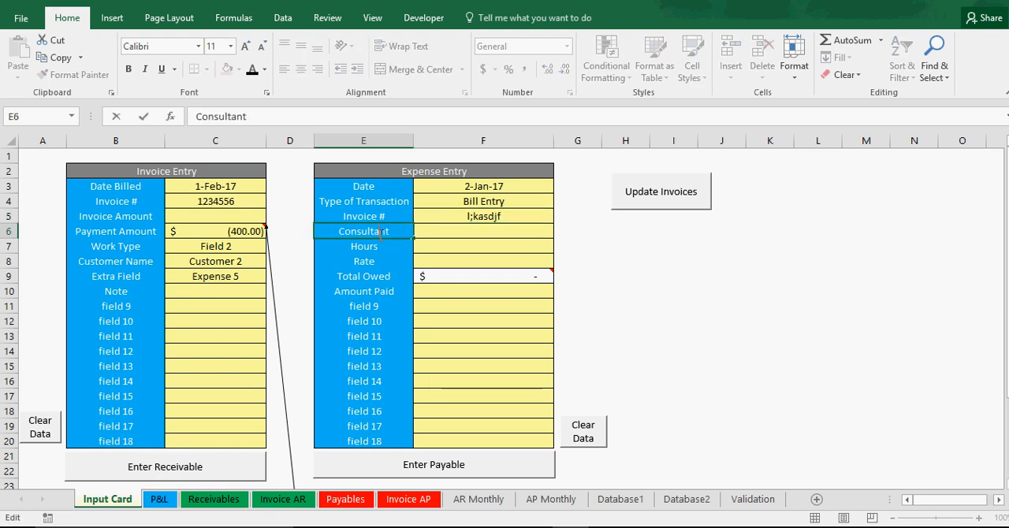
{"action": "type", "text": "/Expense"}
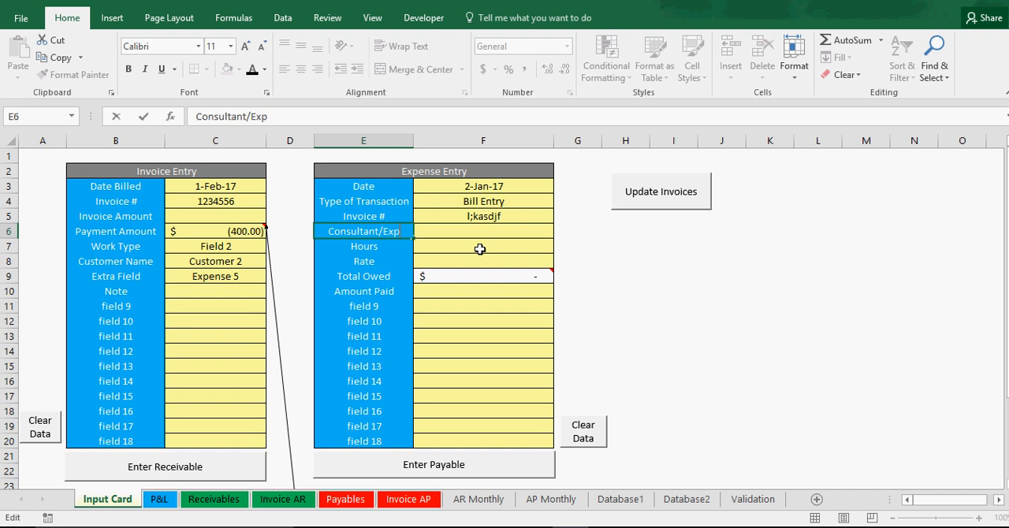
{"action": "key", "text": "Return"}
Step: Set the expense's Consultant/Expense field to Expense 6
{"action": "left_click", "coordinate": [498, 230]}
{"action": "left_click", "coordinate": [560, 230]}
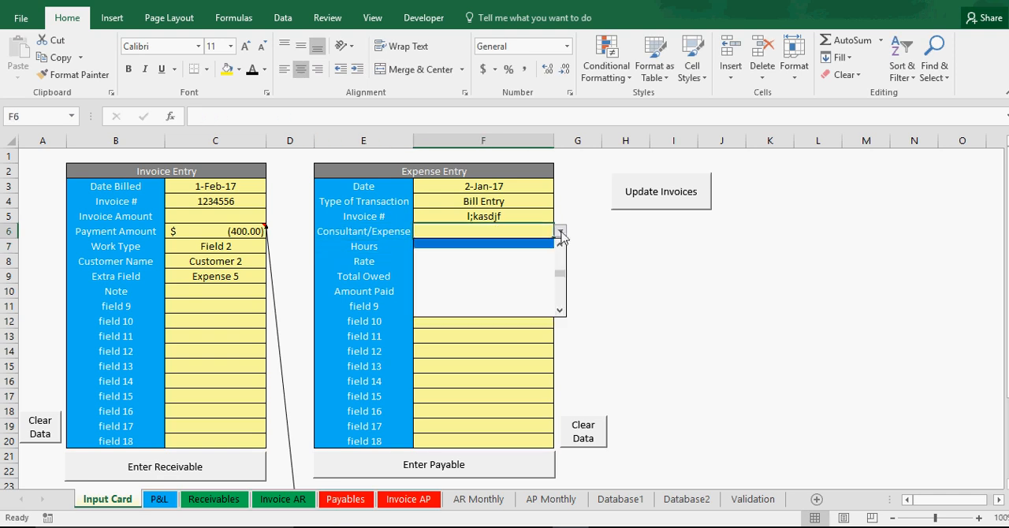
{"action": "scroll", "coordinate": [565, 240], "scroll_direction": "up", "scroll_amount": 3}
{"action": "left_click", "coordinate": [473, 304]}
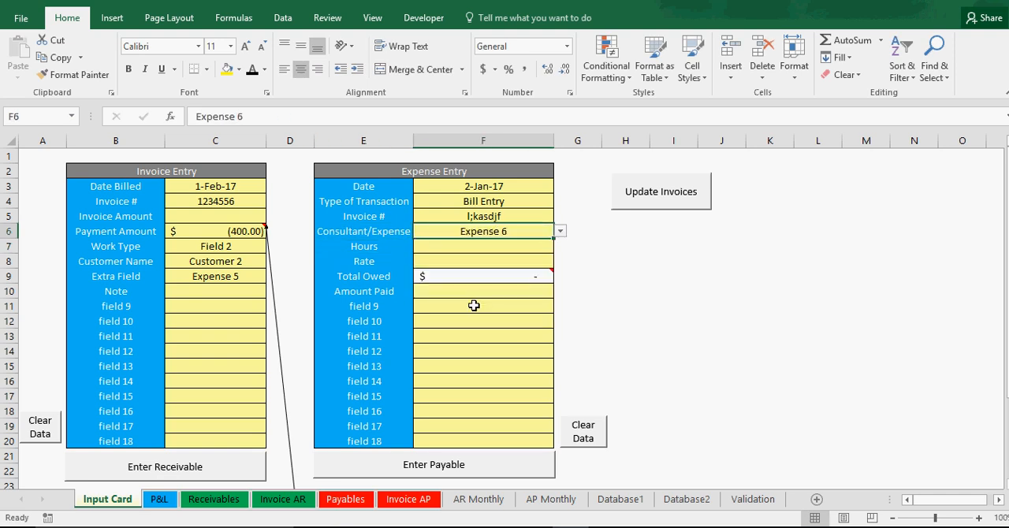
Step: Look over the Hours and Rate fields of the Expense Entry form
{"action": "left_click", "coordinate": [467, 257]}
{"action": "left_click", "coordinate": [466, 246]}
{"action": "left_click", "coordinate": [362, 246]}
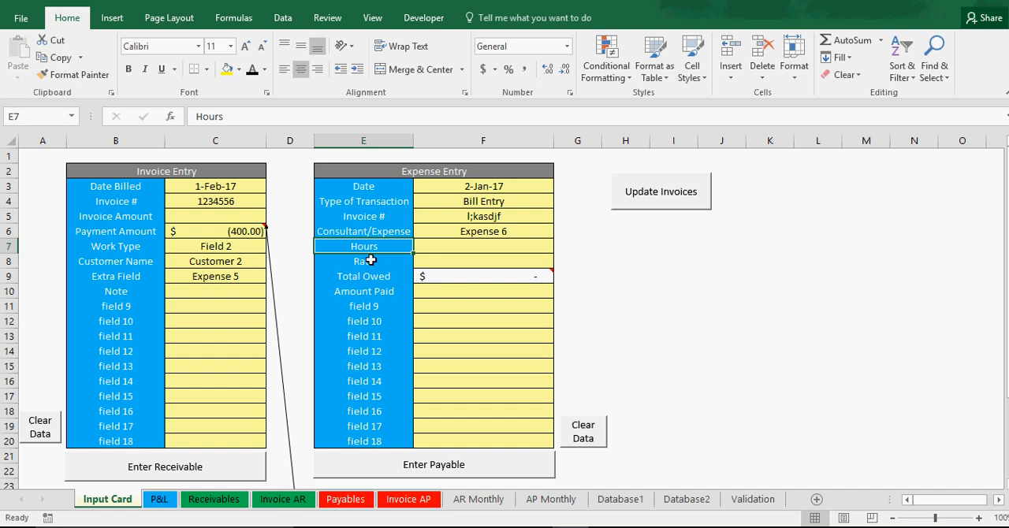
{"action": "left_click", "coordinate": [373, 260]}
{"action": "left_click", "coordinate": [449, 250]}
{"action": "left_click", "coordinate": [450, 262]}
{"action": "left_click", "coordinate": [455, 245]}
{"action": "left_click", "coordinate": [457, 258]}
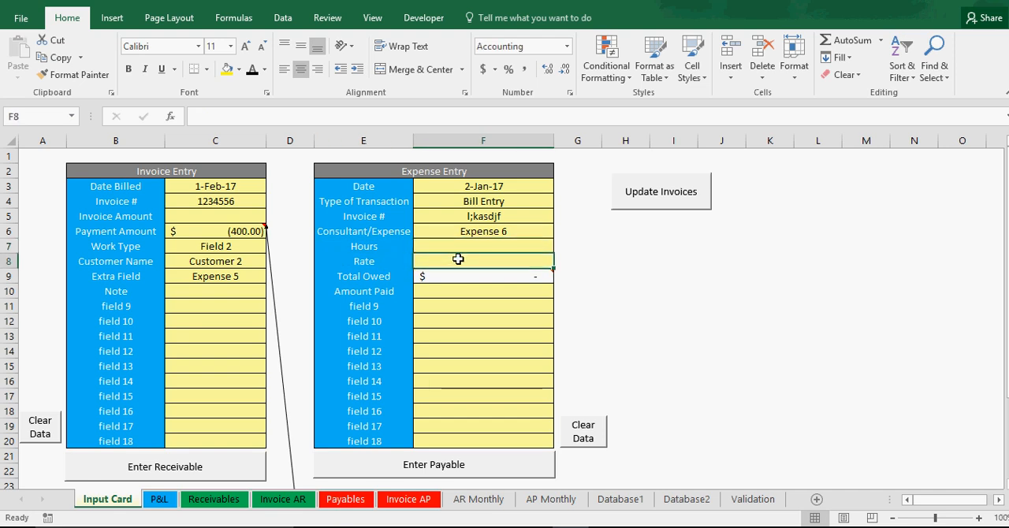
{"action": "left_click", "coordinate": [462, 248]}
{"action": "left_click", "coordinate": [466, 260]}
Step: Read the note on the expense's Total Owed cell and replace its formula with a manual amount of 5,000
{"action": "mouse_move", "coordinate": [467, 279]}
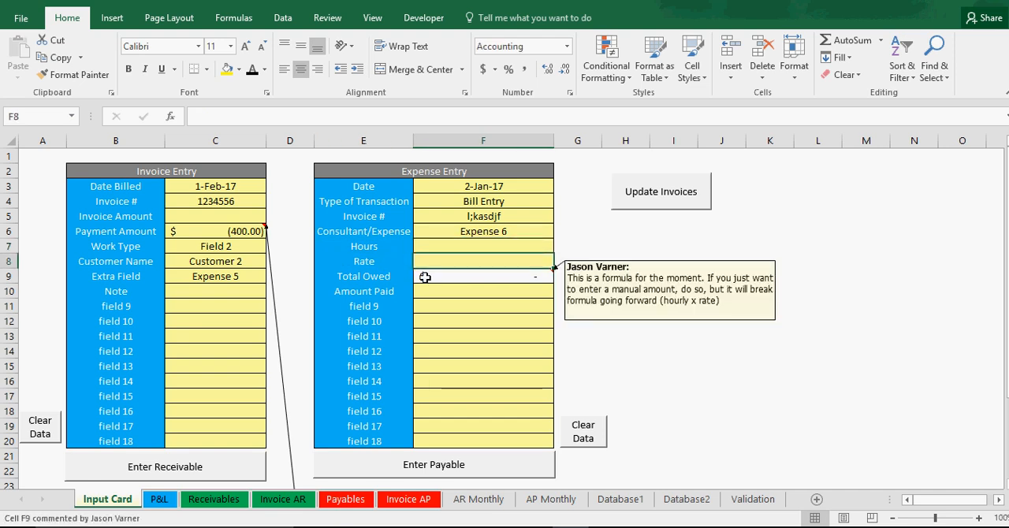
{"action": "left_click", "coordinate": [425, 276]}
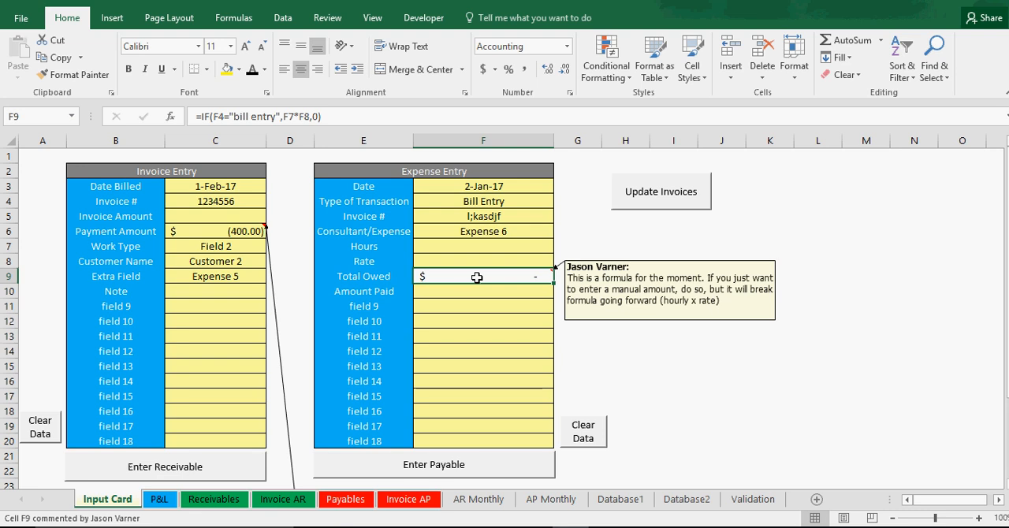
{"action": "type", "text": "5,00"}
{"action": "type", "text": "000"}
{"action": "key", "text": "Return"}
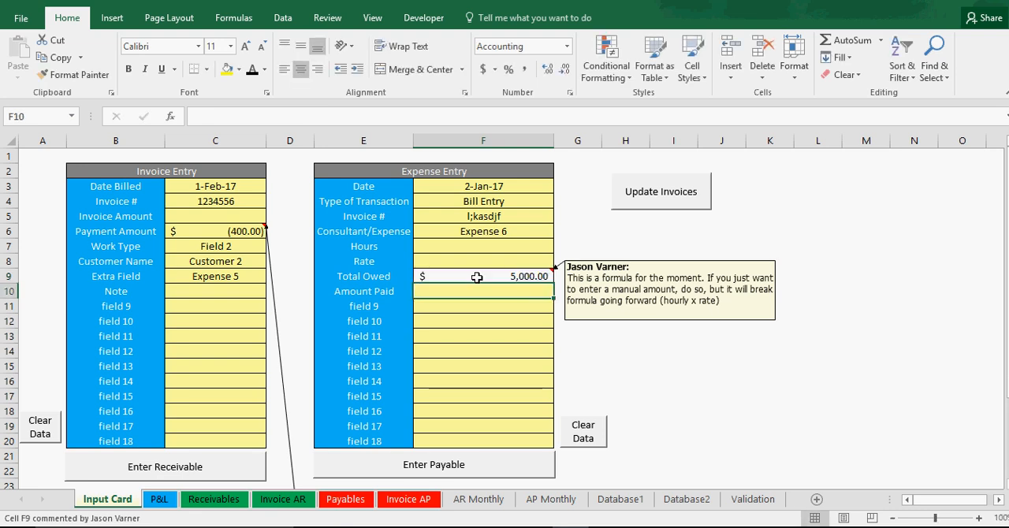
Step: Look over the spare fields 9 to 18 of the Expense Entry form and record the bill as a payable
{"action": "left_click", "coordinate": [466, 308]}
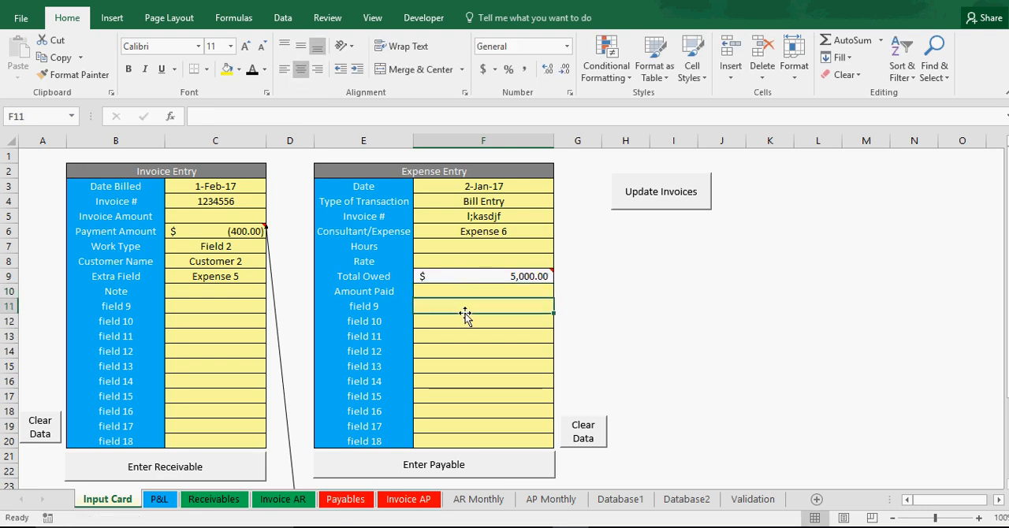
{"action": "left_click", "coordinate": [465, 337]}
{"action": "left_click", "coordinate": [472, 380]}
{"action": "left_click", "coordinate": [463, 398]}
{"action": "left_click", "coordinate": [370, 412]}
{"action": "left_click", "coordinate": [372, 363]}
{"action": "left_click", "coordinate": [380, 338]}
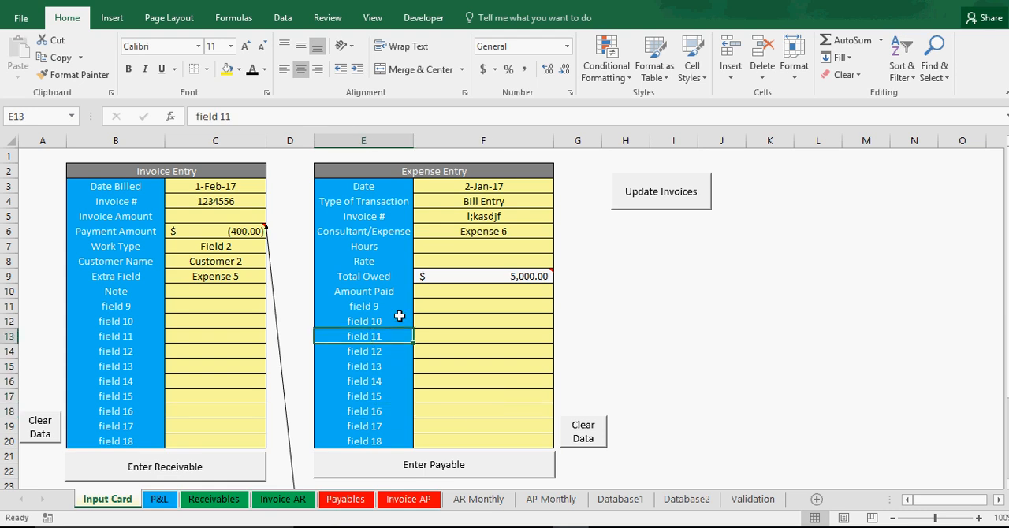
{"action": "left_click", "coordinate": [450, 304]}
{"action": "left_click", "coordinate": [455, 323]}
{"action": "left_click", "coordinate": [466, 353]}
{"action": "left_click", "coordinate": [472, 386]}
{"action": "left_click", "coordinate": [473, 416]}
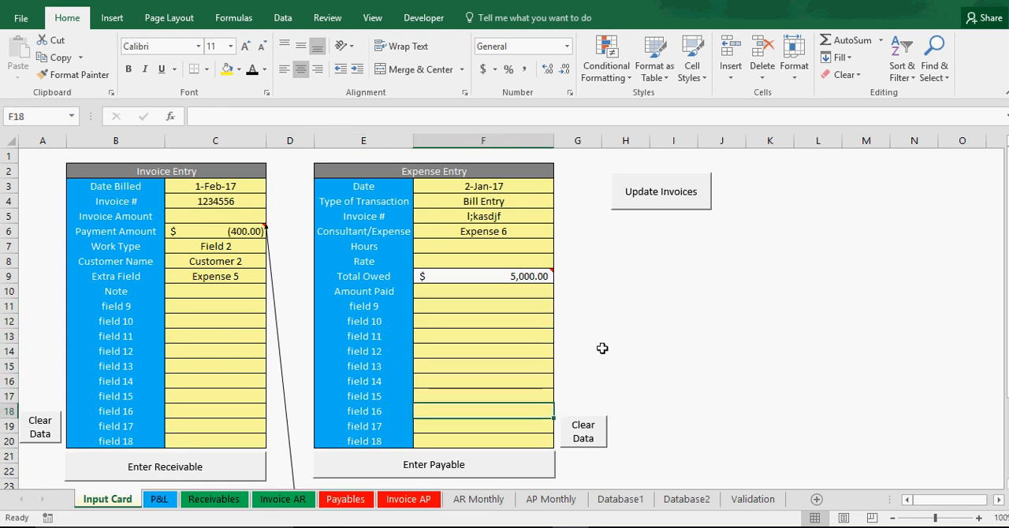
{"action": "left_click", "coordinate": [477, 465]}
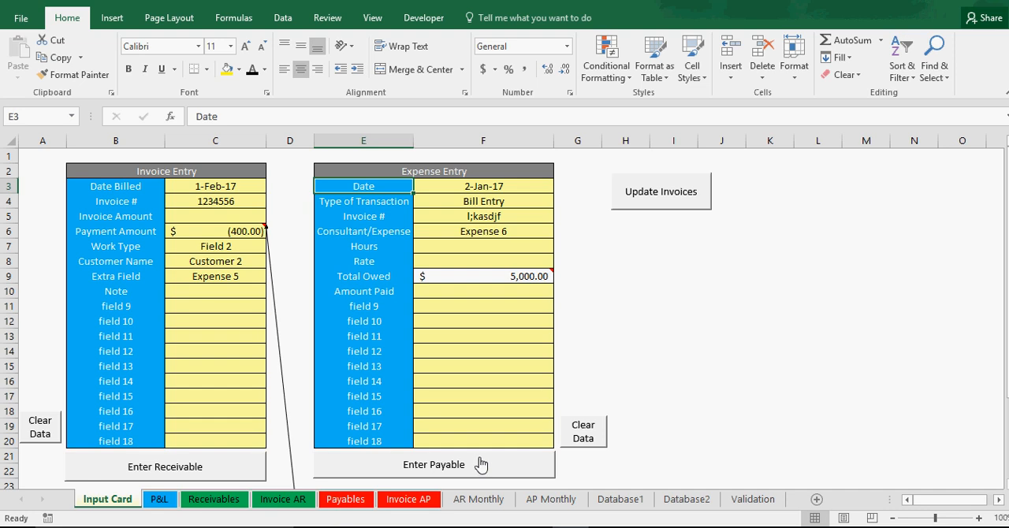
Step: Change the expense's date to 2/2/2017 and its Type of Transaction to Paying Bill
{"action": "left_click", "coordinate": [491, 188]}
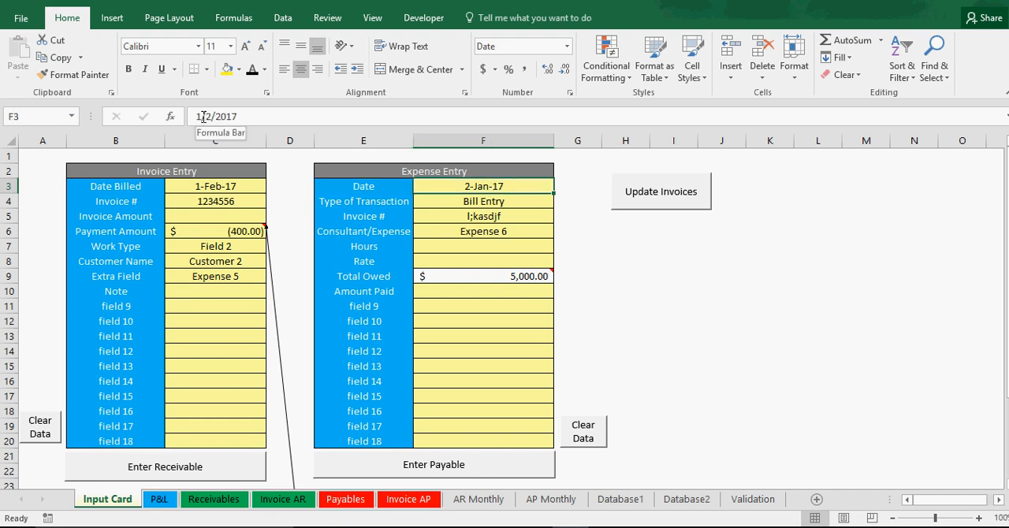
{"action": "left_click_drag", "start_coordinate": [202, 117], "coordinate": [189, 117]}
{"action": "type", "text": "2/2017"}
{"action": "key", "text": "Return"}
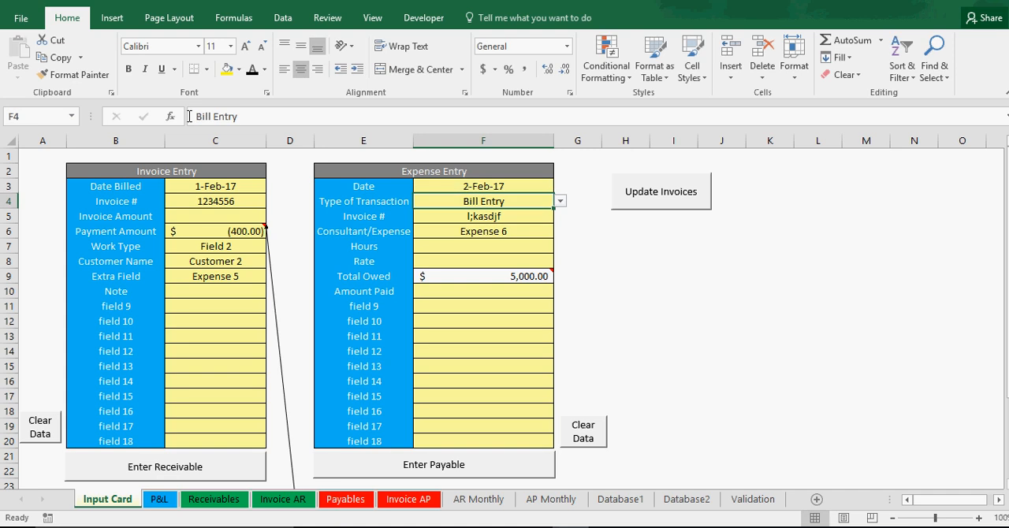
{"action": "left_click", "coordinate": [561, 203]}
{"action": "left_click", "coordinate": [479, 224]}
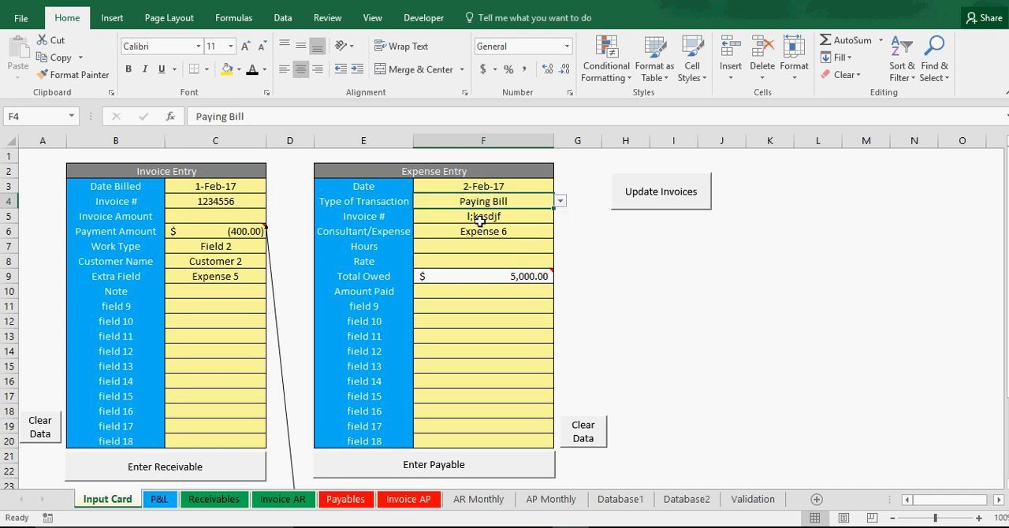
Step: Clear the expense's Total Owed and set its Amount Paid to -4000
{"action": "left_click", "coordinate": [489, 275]}
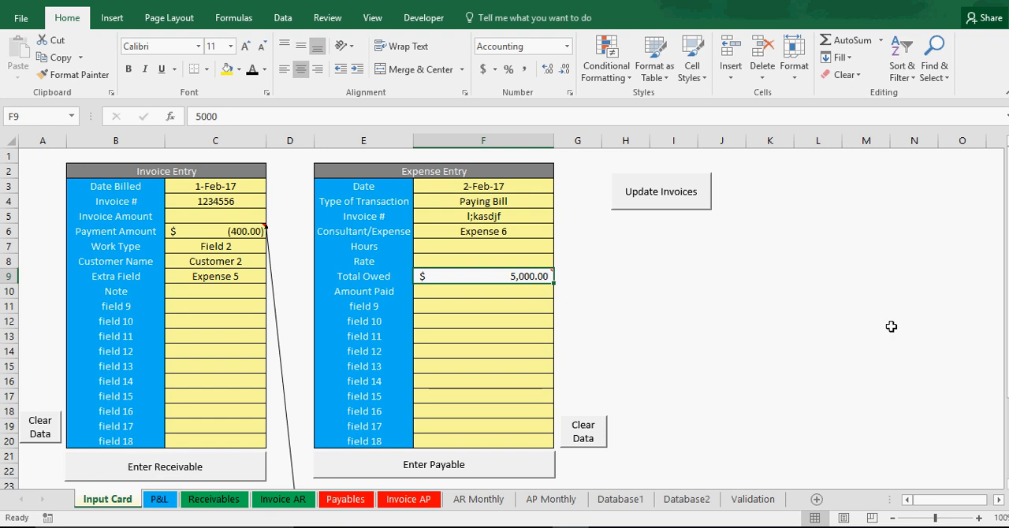
{"action": "key", "text": "BackSpace"}
{"action": "key", "text": "Return"}
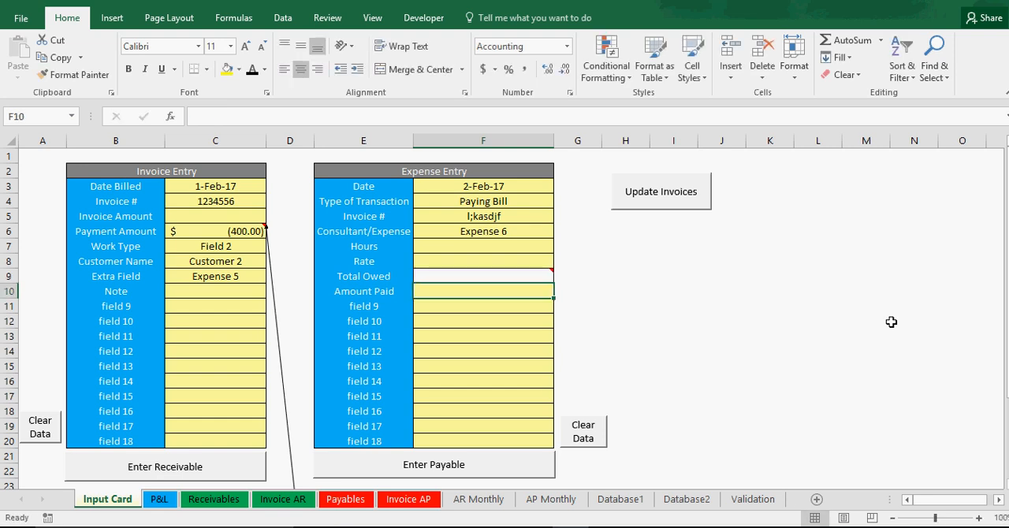
{"action": "type", "text": "-4"}
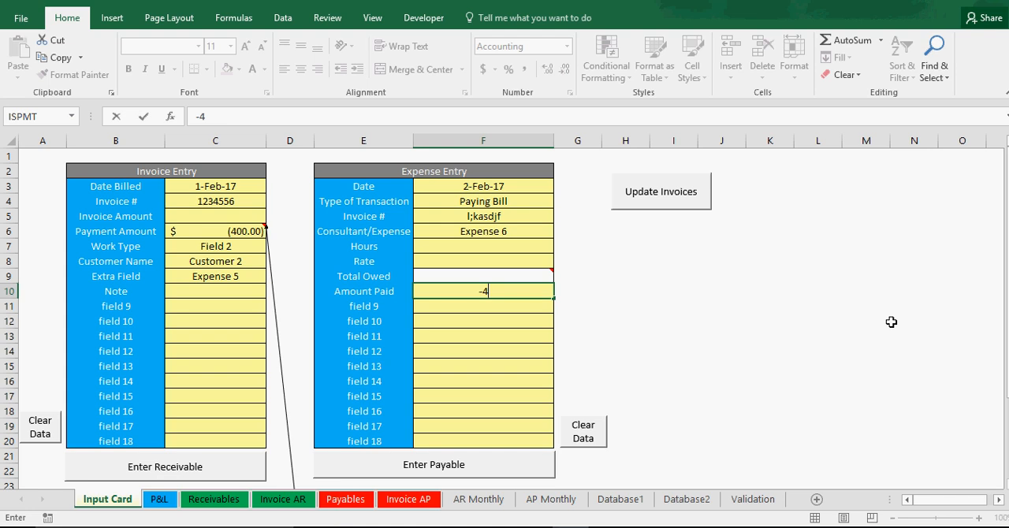
{"action": "type", "text": "000"}
{"action": "key", "text": "Return"}
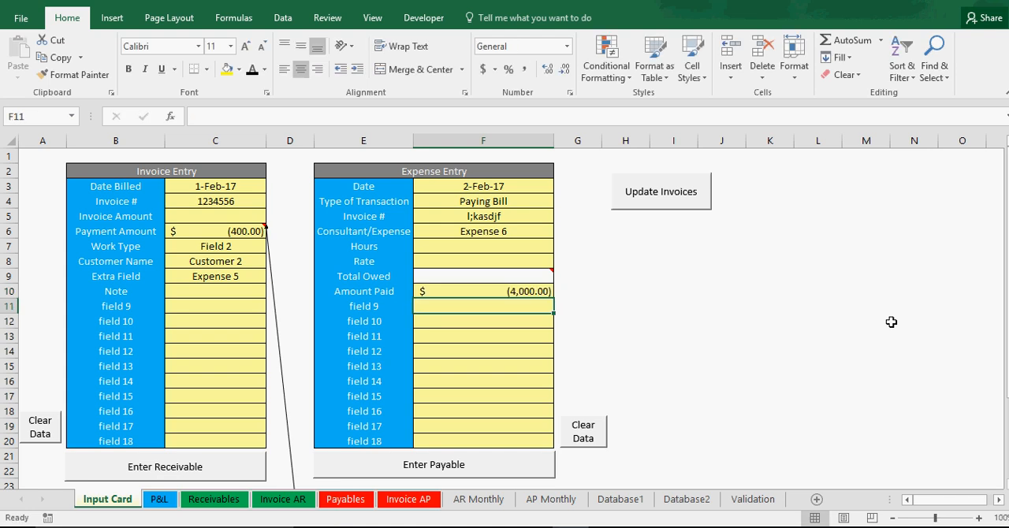
Step: Record the bill payment as a payable and open the Payables sheet
{"action": "left_click", "coordinate": [747, 344]}
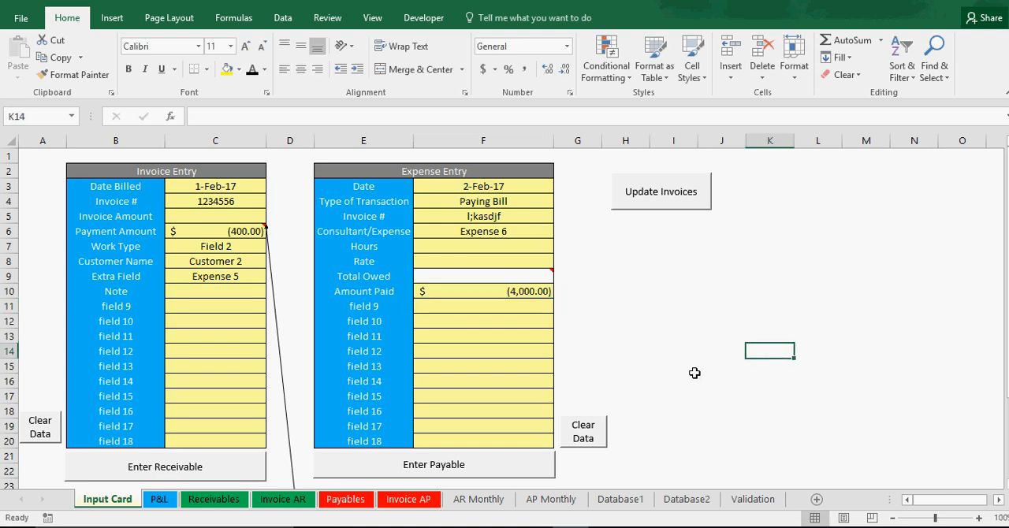
{"action": "left_click", "coordinate": [447, 465]}
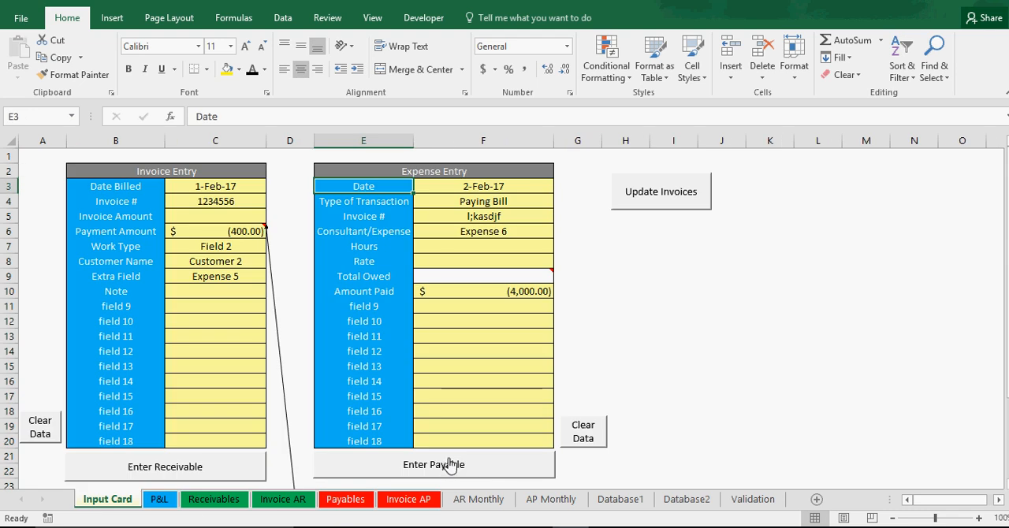
{"action": "left_click", "coordinate": [326, 501]}
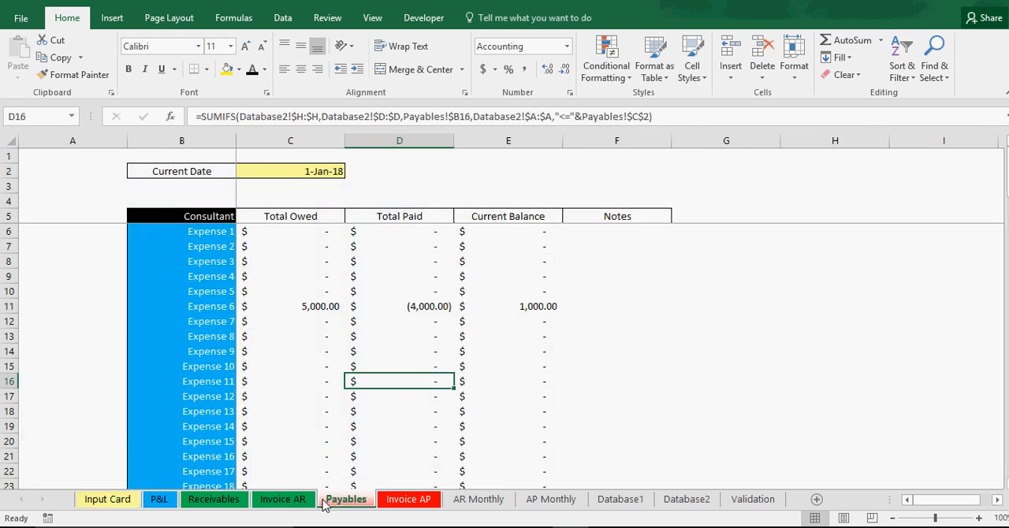
Step: Check the Total Owed, Total Paid and Current Balance of Expense 6 on the Payables sheet
{"action": "left_click", "coordinate": [315, 306]}
{"action": "left_click", "coordinate": [416, 306]}
{"action": "left_click", "coordinate": [512, 307]}
{"action": "left_click", "coordinate": [214, 310]}
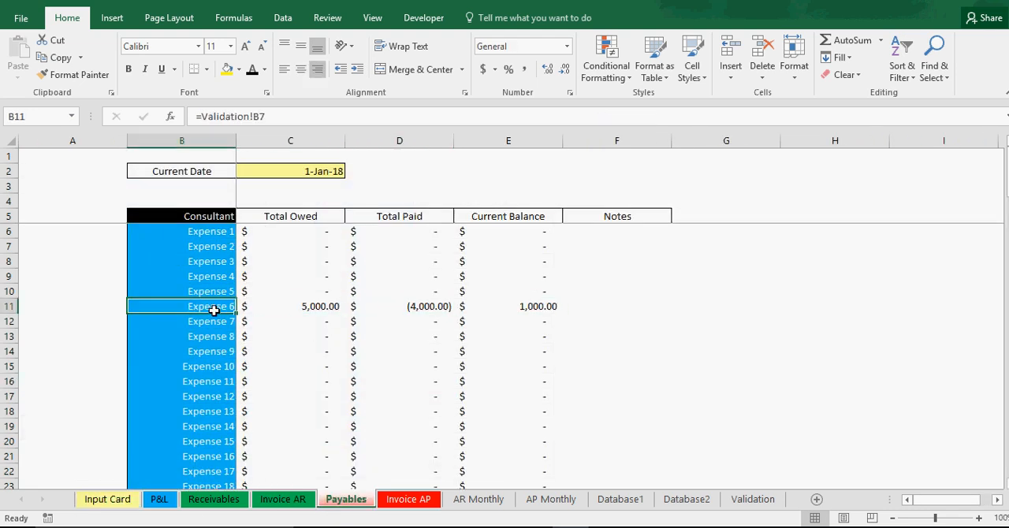
{"action": "left_click", "coordinate": [291, 311]}
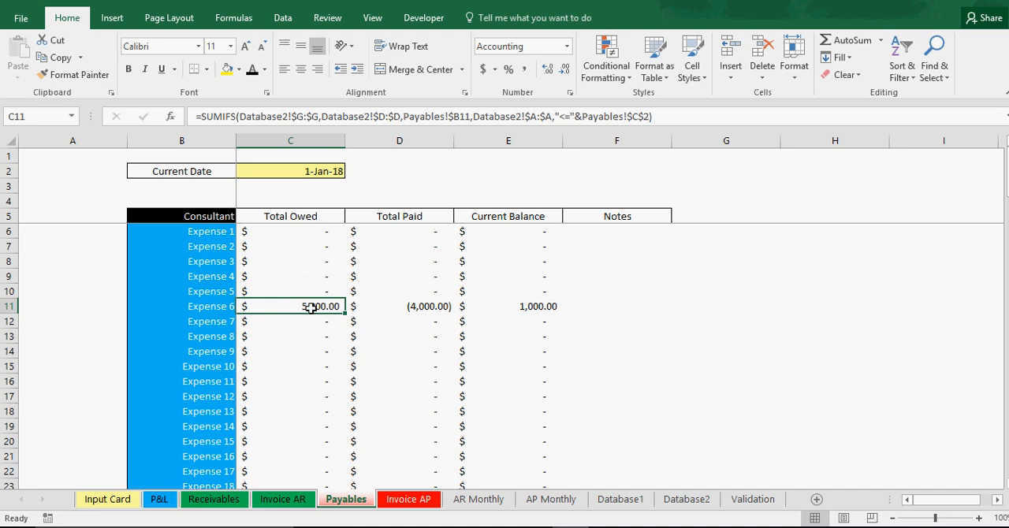
{"action": "left_click", "coordinate": [432, 307]}
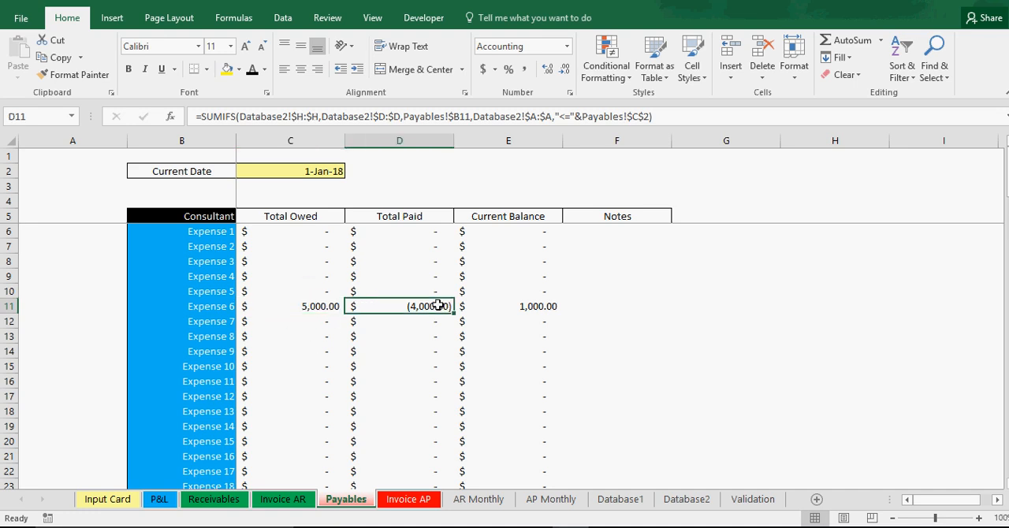
{"action": "left_click", "coordinate": [533, 306]}
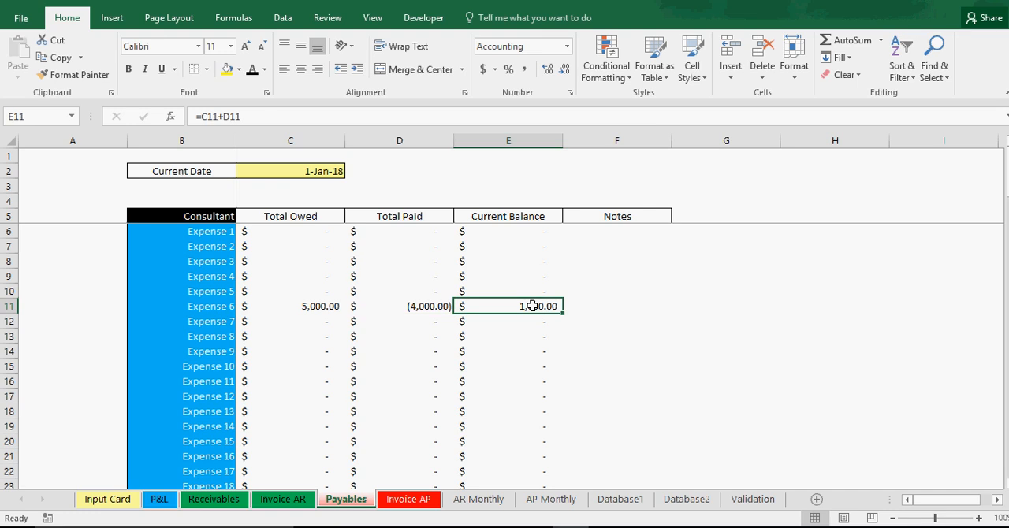
Step: Set the start date on the AP Monthly sheet to 1/1/2017
{"action": "left_click", "coordinate": [468, 505]}
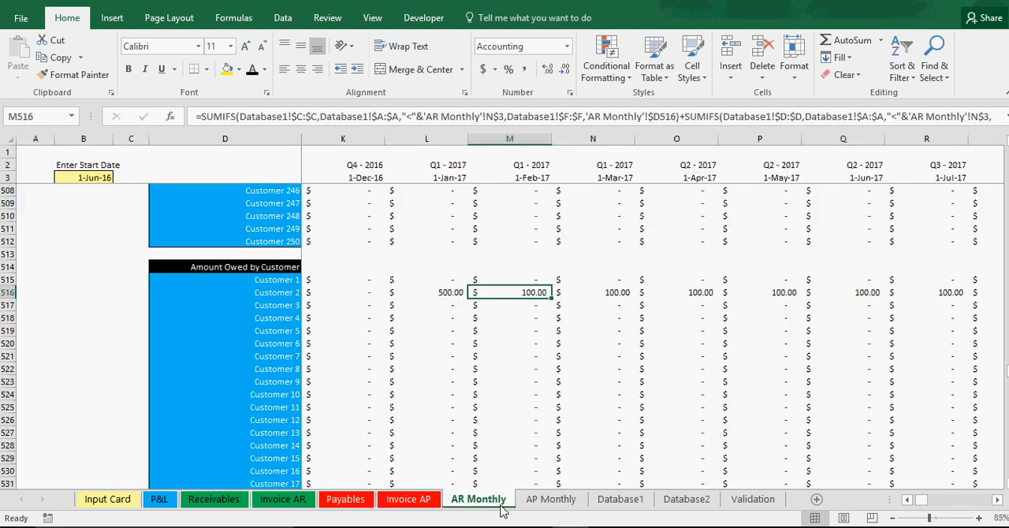
{"action": "left_click", "coordinate": [544, 503]}
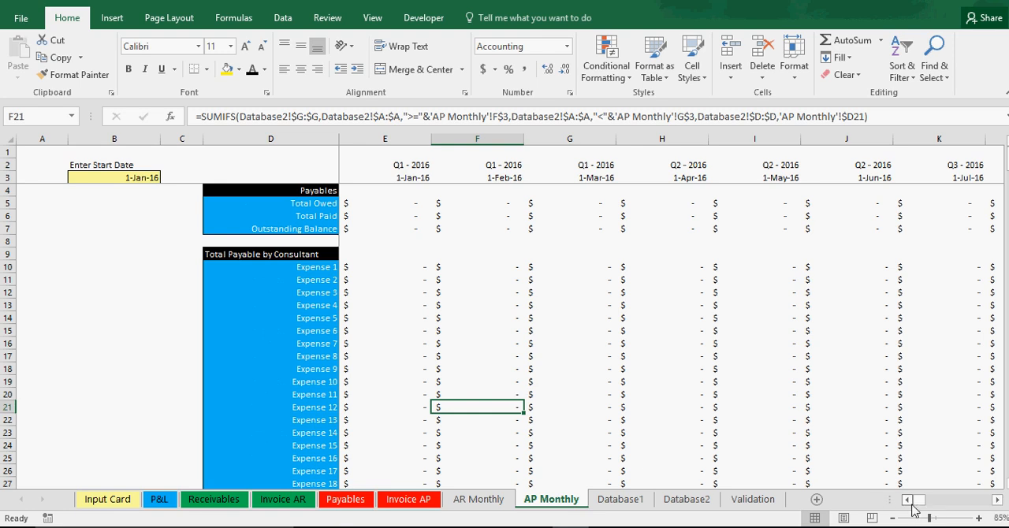
{"action": "left_click", "coordinate": [133, 174]}
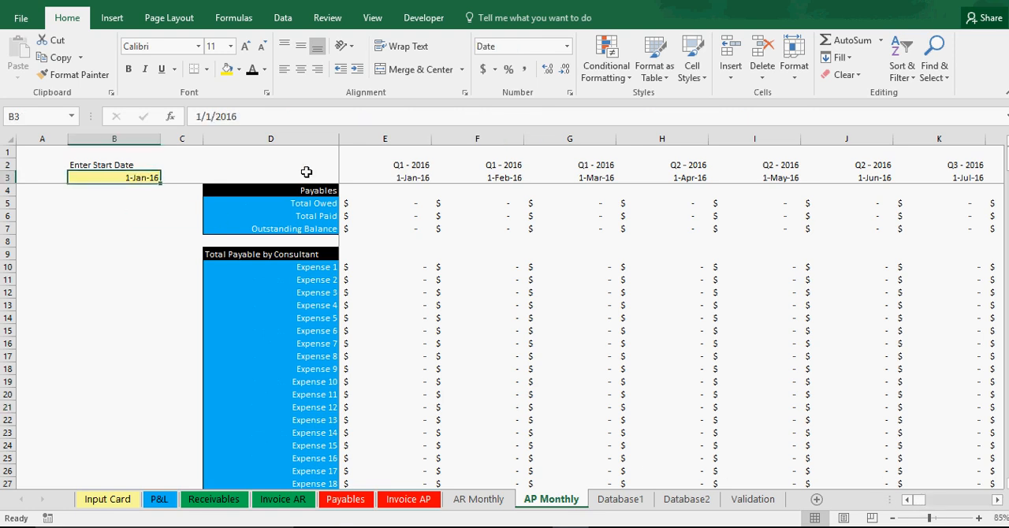
{"action": "left_click", "coordinate": [233, 117]}
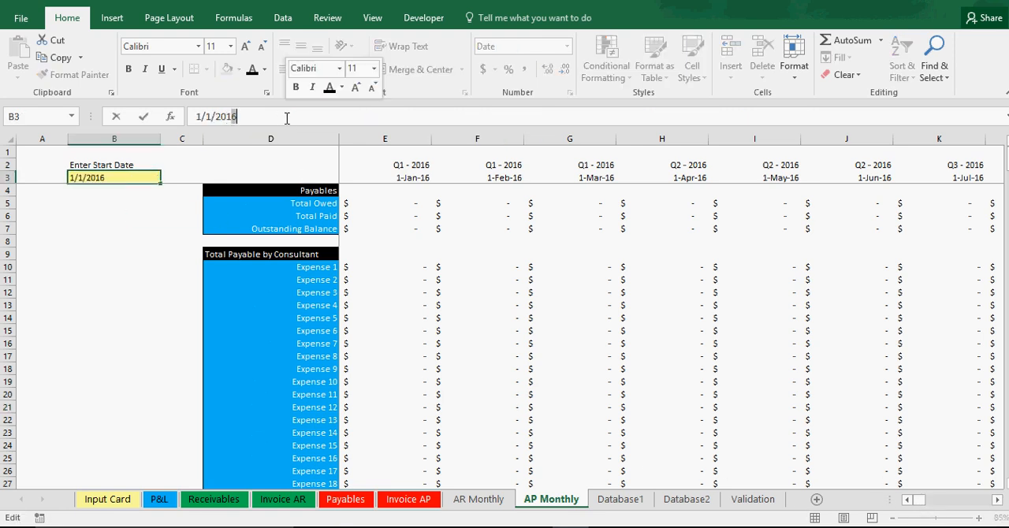
{"action": "type", "text": "7"}
{"action": "key", "text": "Return"}
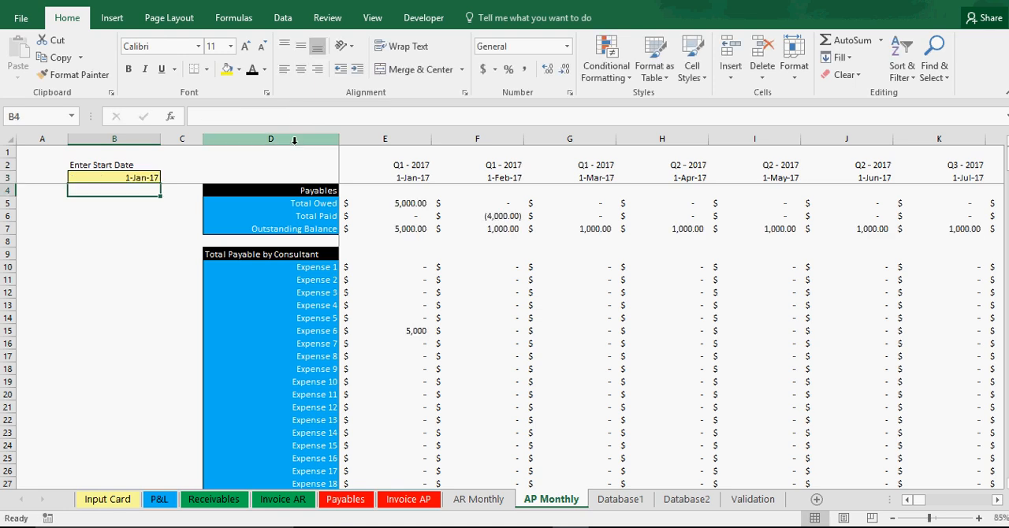
Step: Review the January and February 2017 payables totals and Expense 6's January amount on the AP Monthly sheet
{"action": "left_click_drag", "start_coordinate": [473, 177], "coordinate": [583, 175]}
{"action": "left_click", "coordinate": [398, 178]}
{"action": "left_click", "coordinate": [410, 328]}
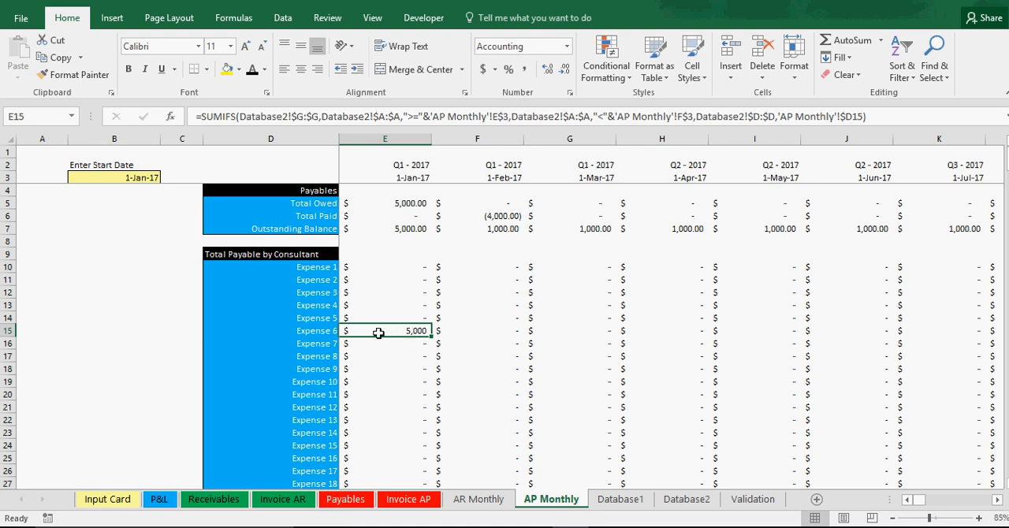
{"action": "left_click", "coordinate": [411, 204]}
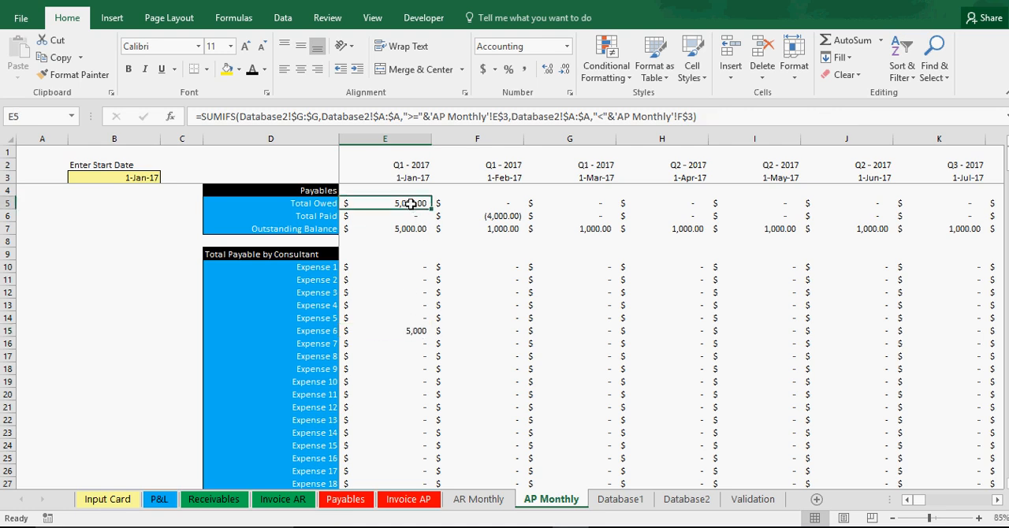
{"action": "left_click", "coordinate": [501, 216]}
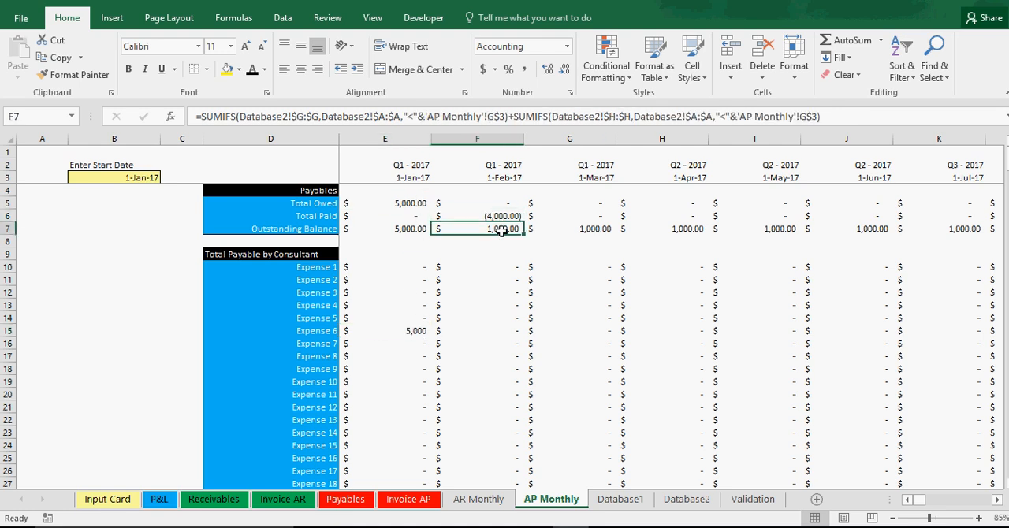
Step: Check Total Paid for January 2017 and Expense 6's payment in the Total Paid by Consultant section of the AP Monthly sheet
{"action": "left_click", "coordinate": [406, 216]}
{"action": "scroll", "coordinate": [569, 344], "scroll_direction": "down", "scroll_amount": 7}
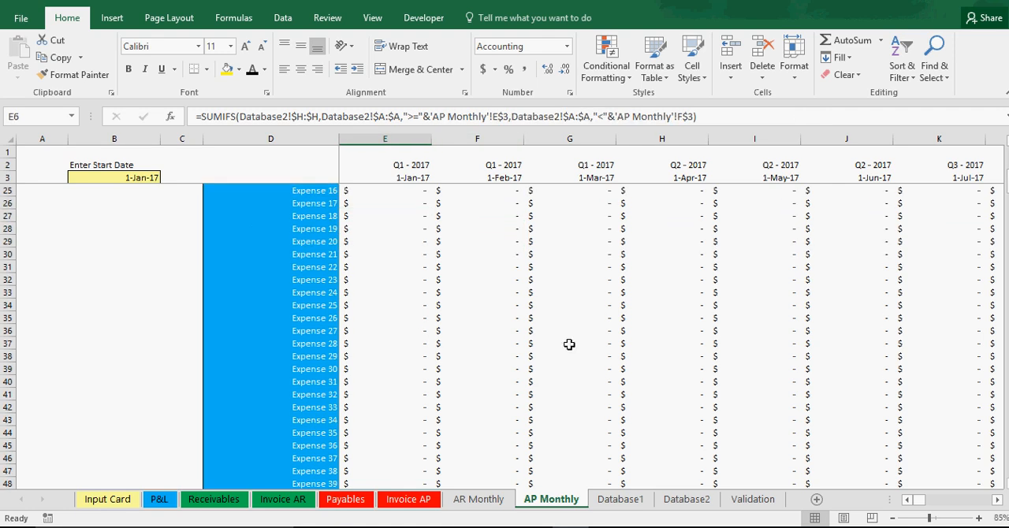
{"action": "left_click_drag", "start_coordinate": [1007, 181], "coordinate": [1007, 270]}
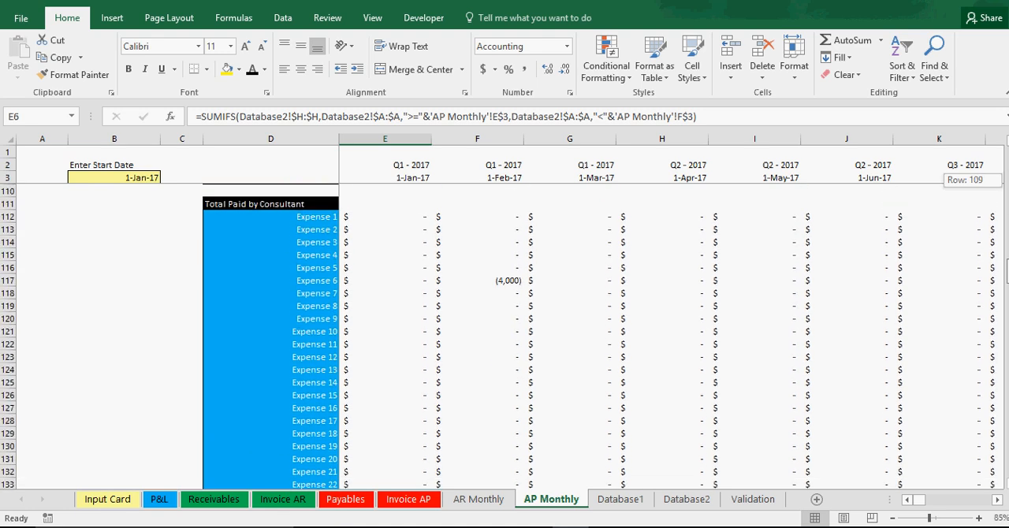
{"action": "left_click_drag", "start_coordinate": [1008, 270], "coordinate": [1007, 160]}
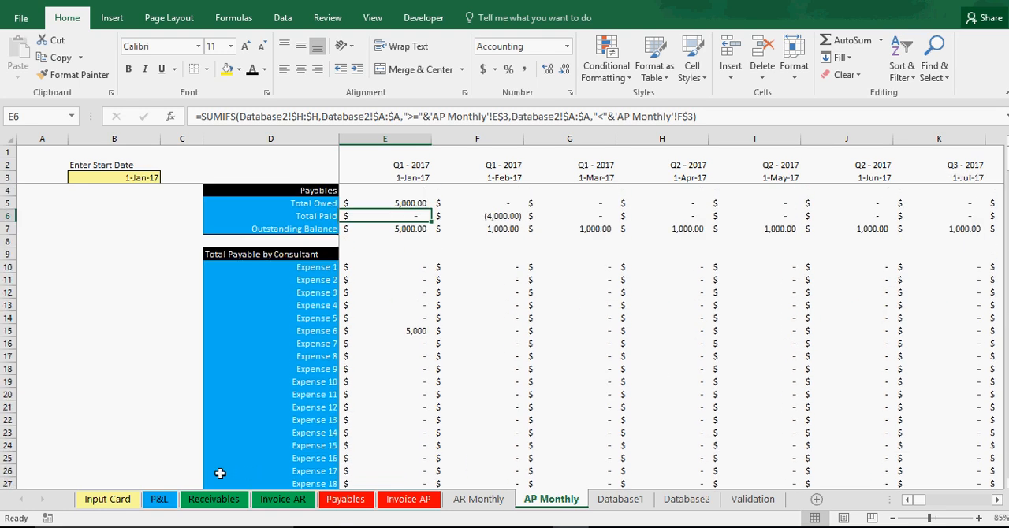
{"action": "left_click", "coordinate": [477, 399]}
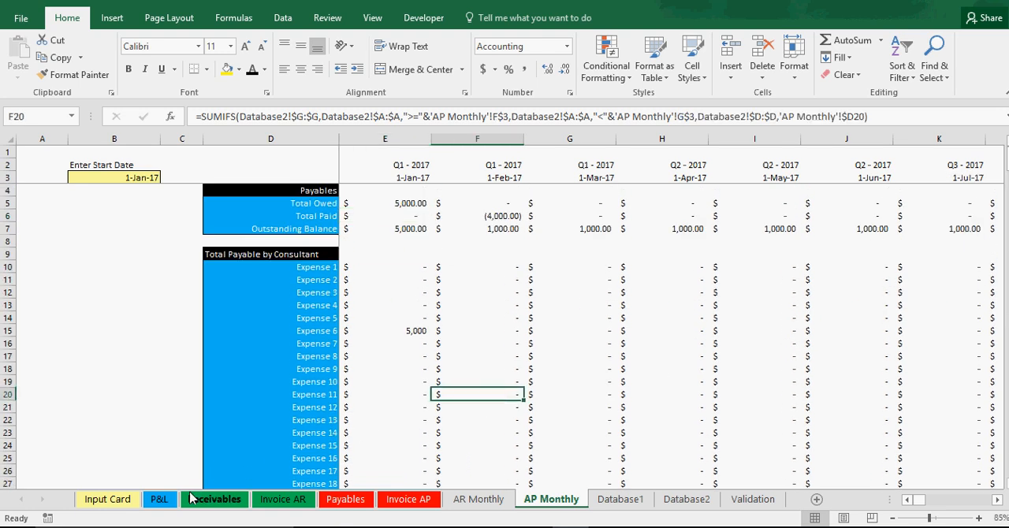
Step: Set the start date on the P&L sheet to 1/1/2017
{"action": "left_click", "coordinate": [161, 498]}
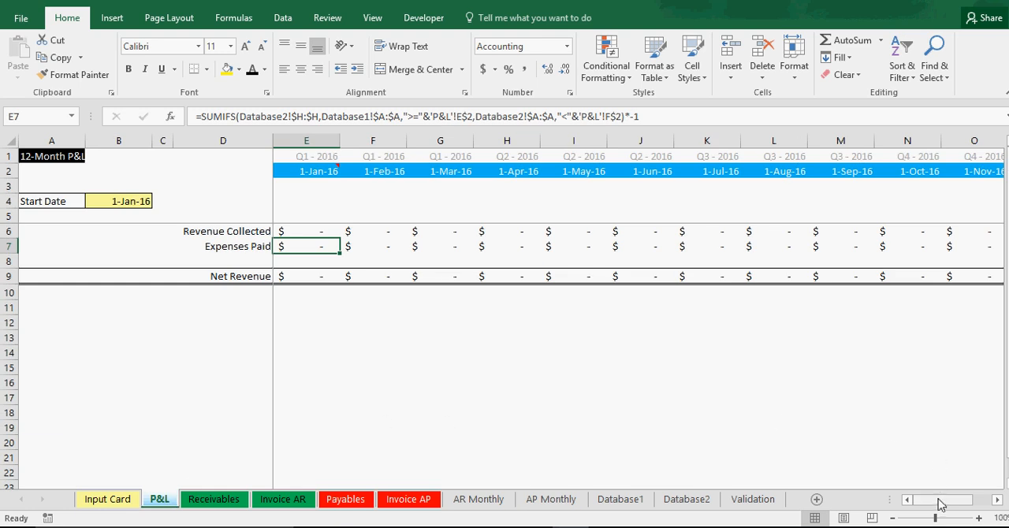
{"action": "left_click", "coordinate": [130, 201]}
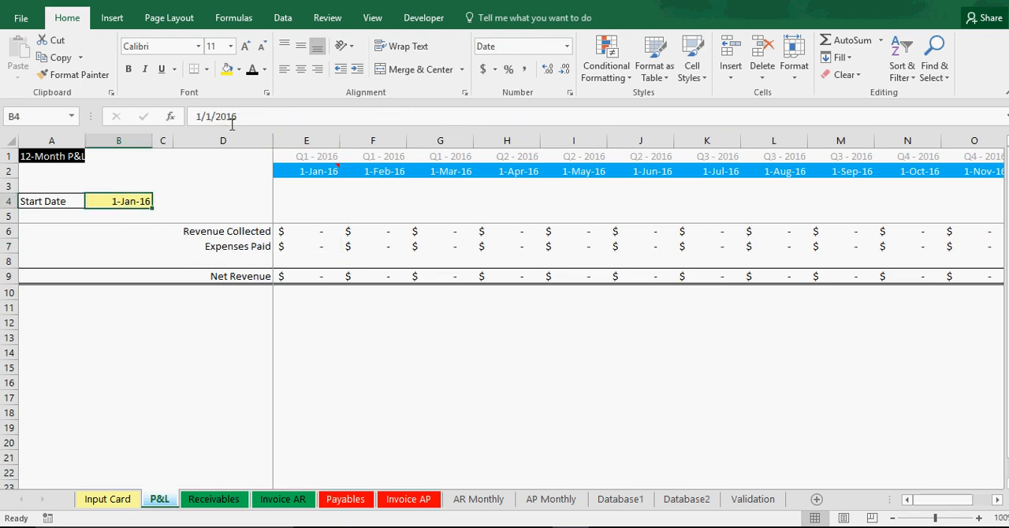
{"action": "left_click_drag", "start_coordinate": [234, 116], "coordinate": [280, 116]}
{"action": "type", "text": "7"}
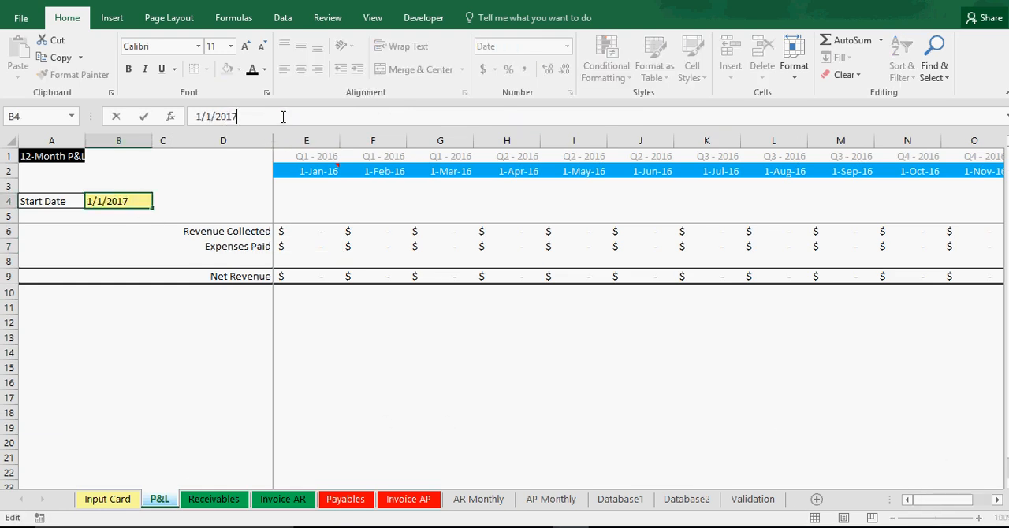
{"action": "key", "text": "Return"}
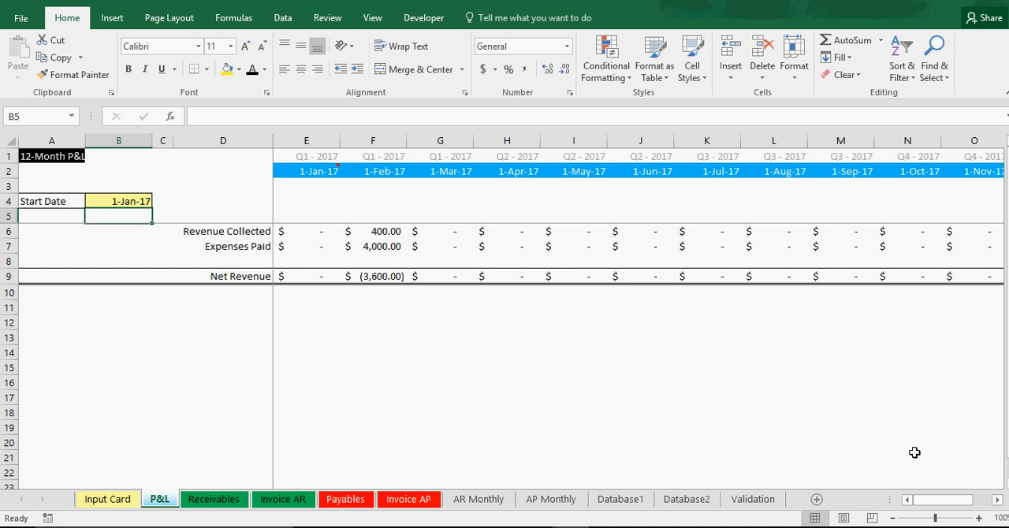
Step: Examine the quarter labels above the months from January to April 2017 on the P&L sheet
{"action": "mouse_move", "coordinate": [937, 510]}
{"action": "left_mouse_down"}
{"action": "mouse_move", "coordinate": [973, 505]}
{"action": "mouse_move", "coordinate": [946, 504]}
{"action": "left_mouse_up"}
{"action": "left_click", "coordinate": [334, 157]}
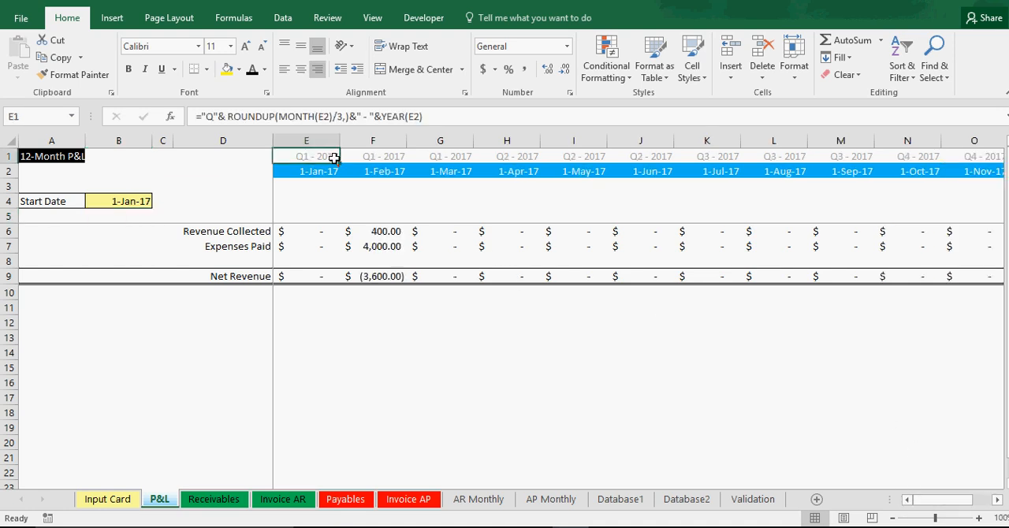
{"action": "left_click", "coordinate": [403, 158]}
{"action": "left_click", "coordinate": [430, 158]}
{"action": "left_click", "coordinate": [495, 159]}
{"action": "left_click", "coordinate": [386, 158]}
{"action": "left_click", "coordinate": [325, 159]}
Step: Check February 2017's Revenue Collected, Expenses Paid and Net Revenue on the P&L sheet
{"action": "left_click", "coordinate": [304, 235]}
{"action": "left_click", "coordinate": [383, 234]}
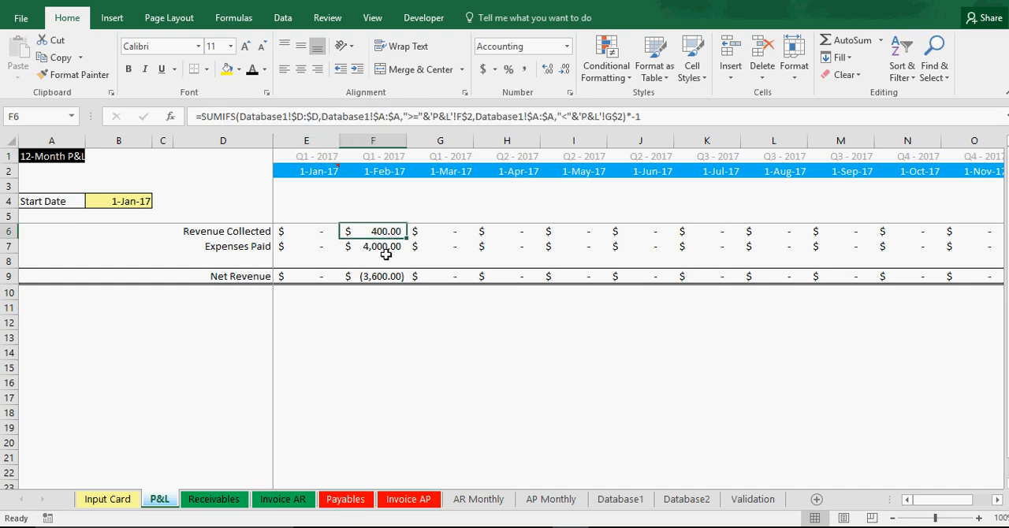
{"action": "left_click", "coordinate": [360, 248]}
{"action": "left_click", "coordinate": [264, 275]}
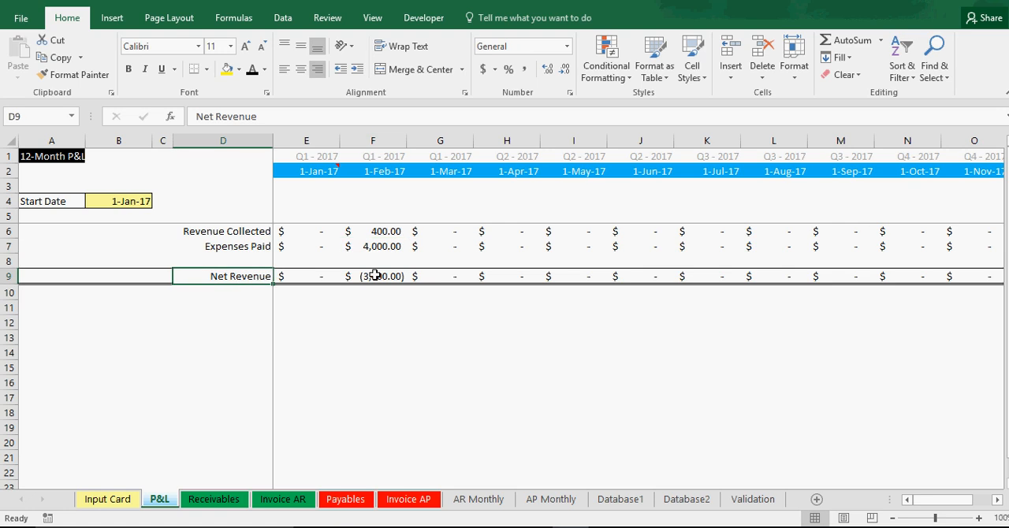
{"action": "left_click", "coordinate": [376, 275]}
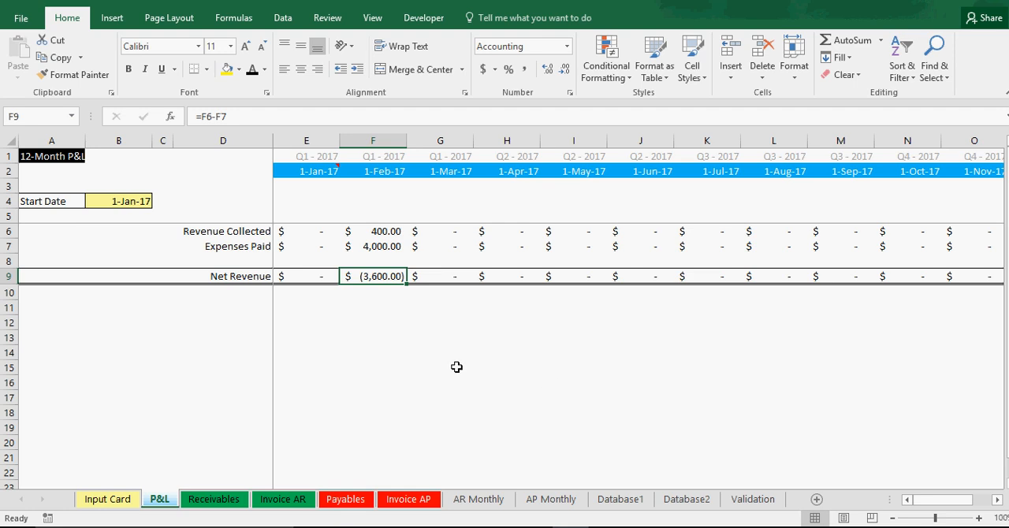
{"action": "left_click", "coordinate": [377, 231]}
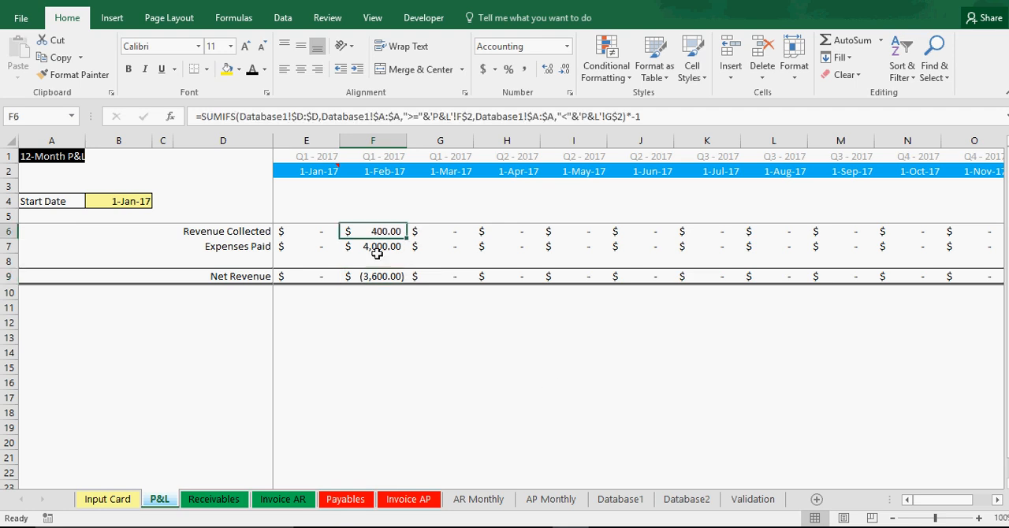
{"action": "left_click", "coordinate": [378, 260]}
{"action": "left_click", "coordinate": [378, 244]}
{"action": "left_click", "coordinate": [381, 275]}
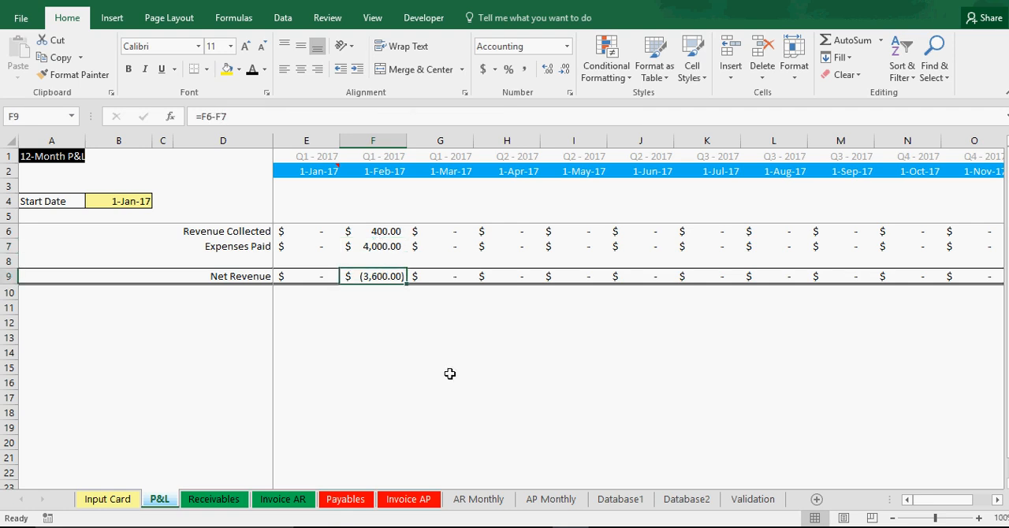
Step: On the Input Card's Invoice Entry, set the Date Billed to 3/1/2017 and the Invoice # to gthth
{"action": "left_click", "coordinate": [88, 502]}
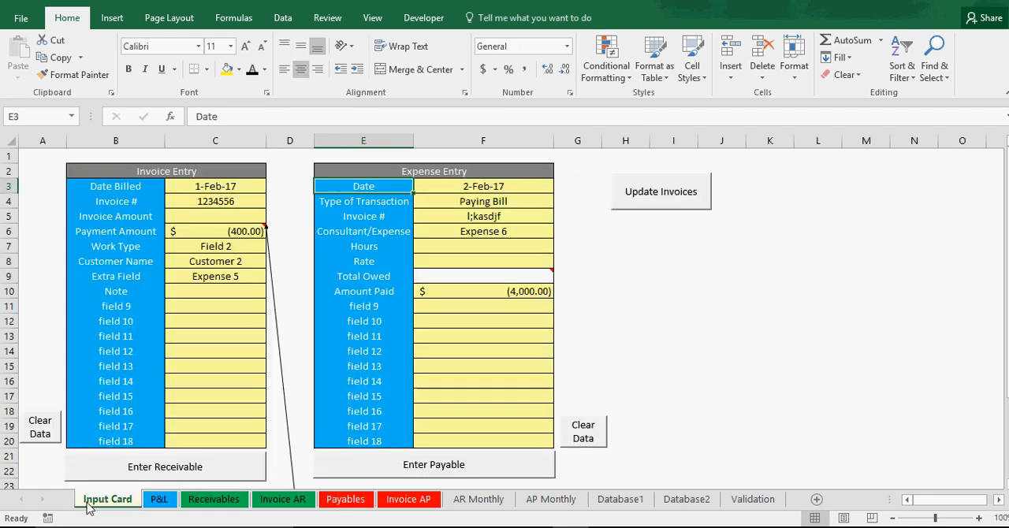
{"action": "left_click", "coordinate": [216, 187]}
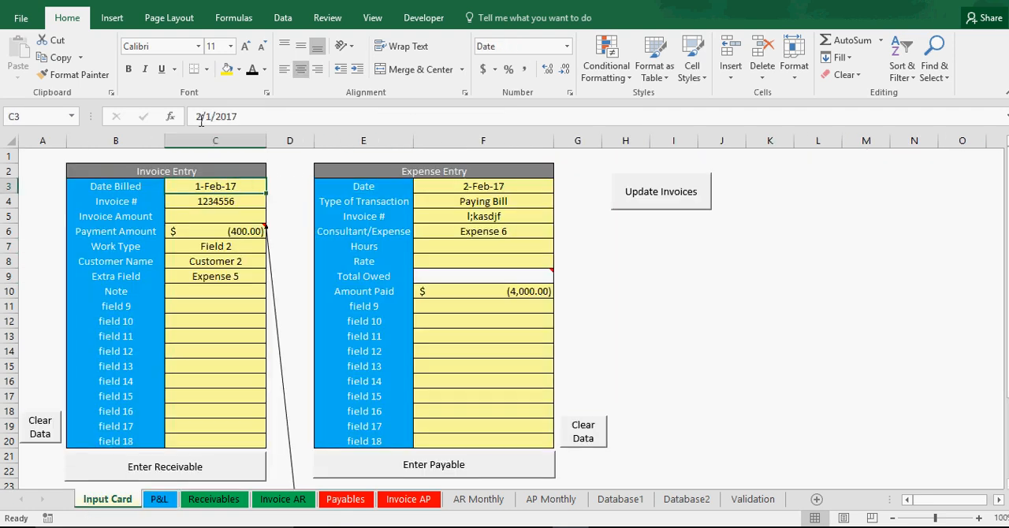
{"action": "left_click_drag", "start_coordinate": [201, 118], "coordinate": [173, 119]}
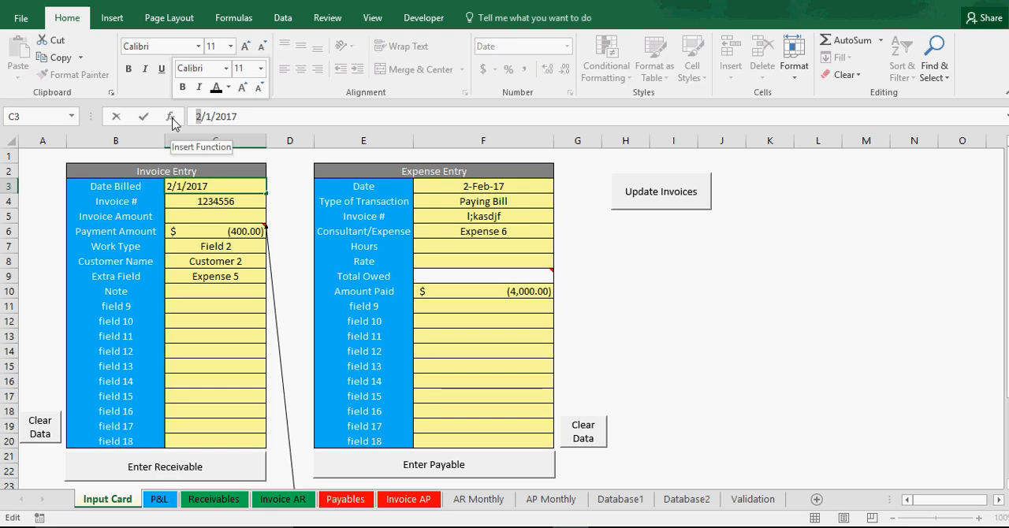
{"action": "type", "text": "3"}
{"action": "key", "text": "Return"}
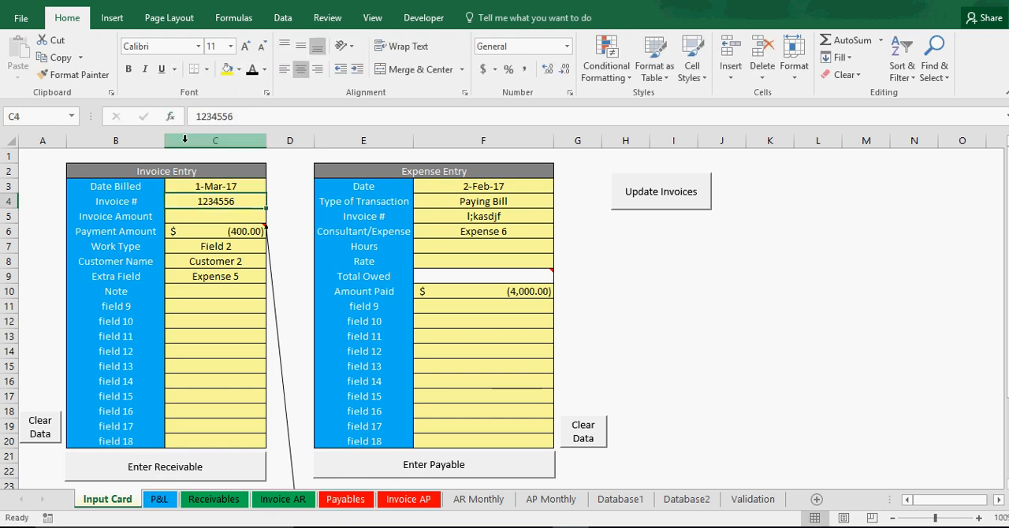
{"action": "type", "text": "gthth"}
Step: Enter an Invoice Amount of 15000 and a Payment Amount of -8500 in the Invoice Entry
{"action": "left_click", "coordinate": [210, 215]}
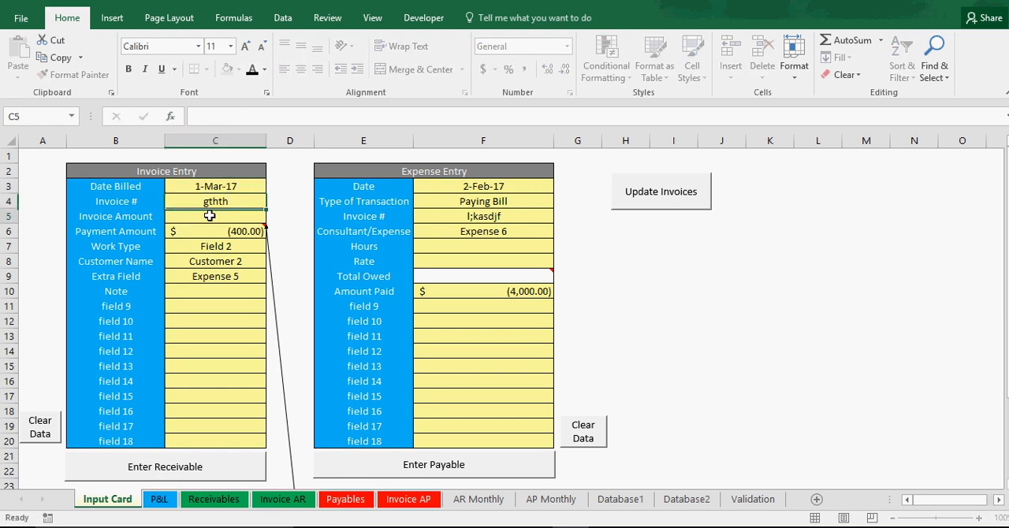
{"action": "type", "text": "1"}
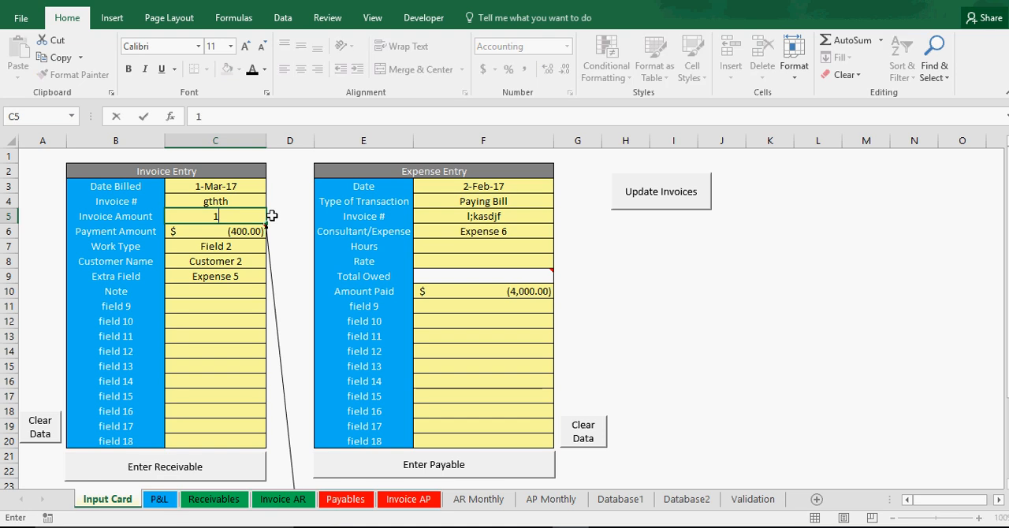
{"action": "type", "text": "5000"}
{"action": "key", "text": "Return"}
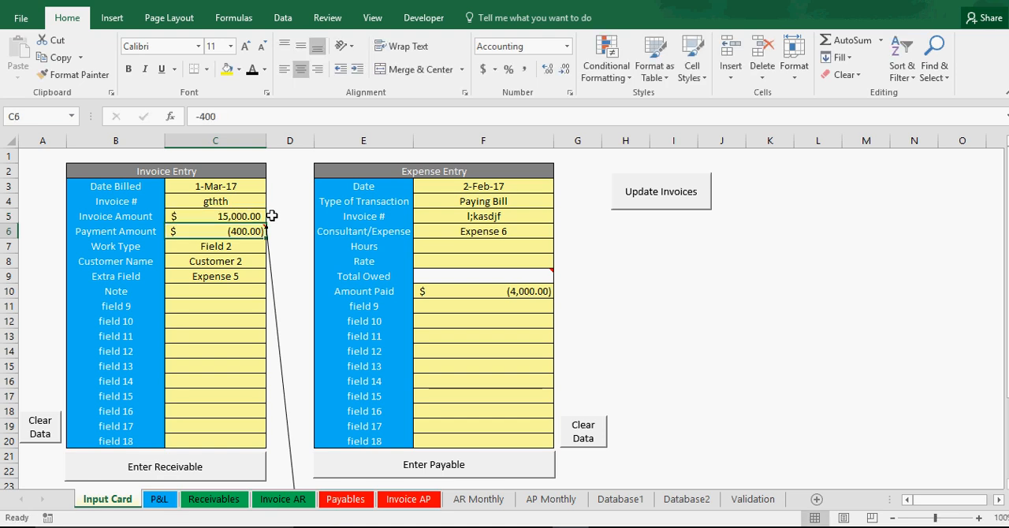
{"action": "type", "text": "-8500"}
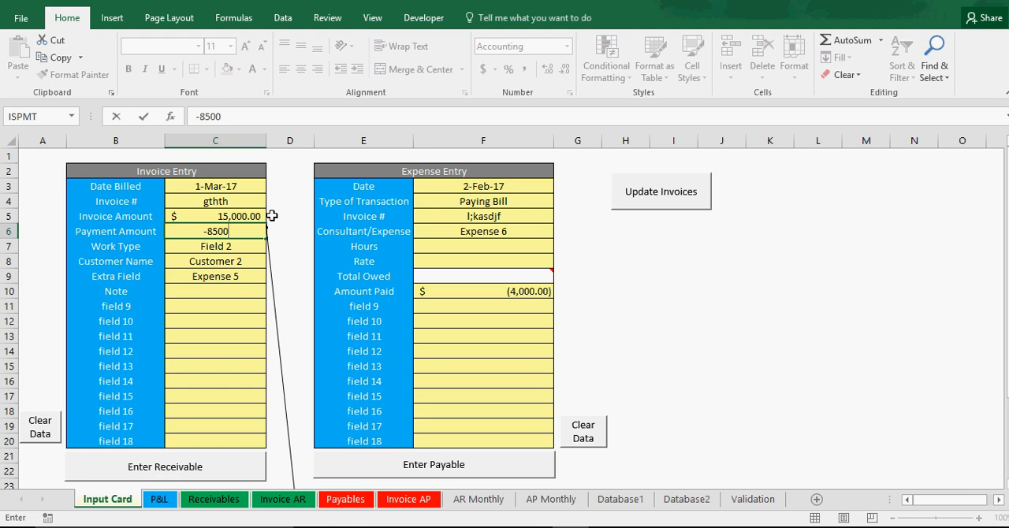
{"action": "key", "text": "Return"}
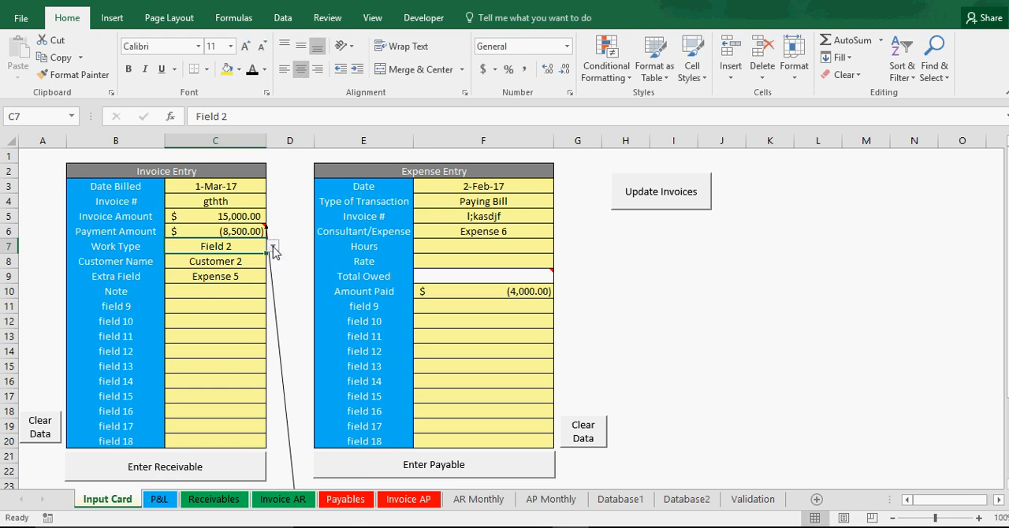
Step: Set the Invoice Entry's Work Type to Field 8 and its Customer Name to Customer 9
{"action": "left_click", "coordinate": [272, 246]}
{"action": "left_click", "coordinate": [237, 293]}
{"action": "left_click", "coordinate": [272, 246]}
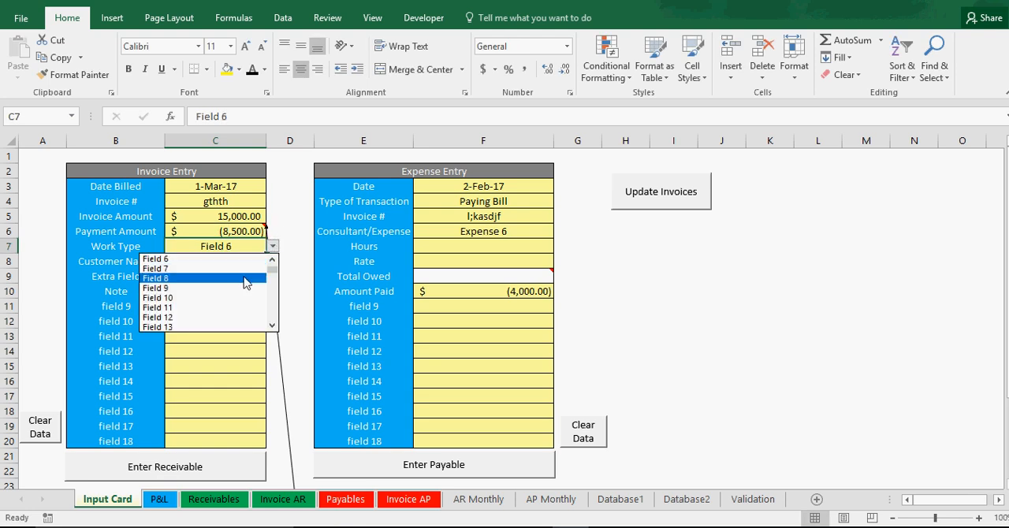
{"action": "left_click", "coordinate": [244, 279]}
{"action": "left_click", "coordinate": [240, 262]}
{"action": "left_click", "coordinate": [272, 261]}
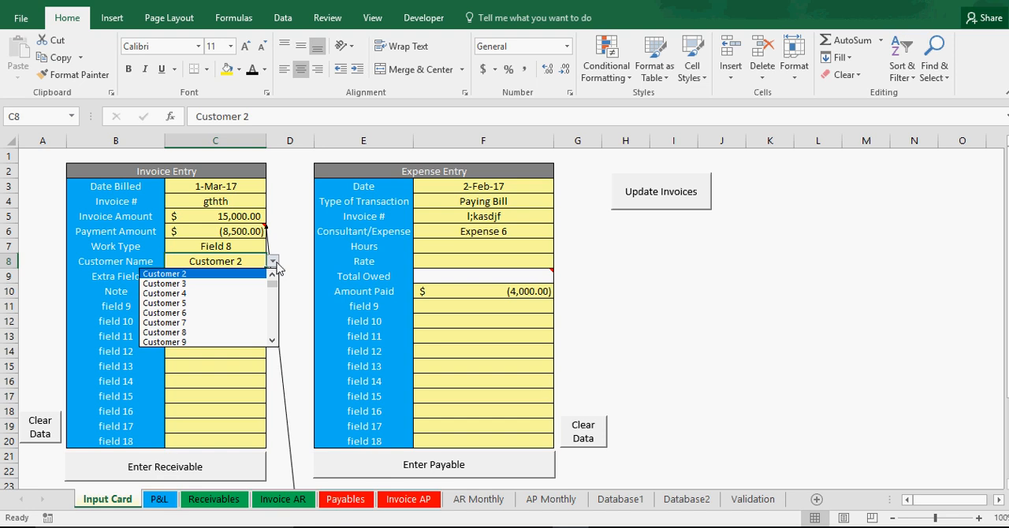
{"action": "scroll", "coordinate": [236, 315], "scroll_direction": "down", "scroll_amount": 1}
{"action": "left_click", "coordinate": [235, 338]}
Step: Keep Expense 5 in the Extra Field and record the Invoice Entry as a receivable
{"action": "left_click", "coordinate": [235, 277]}
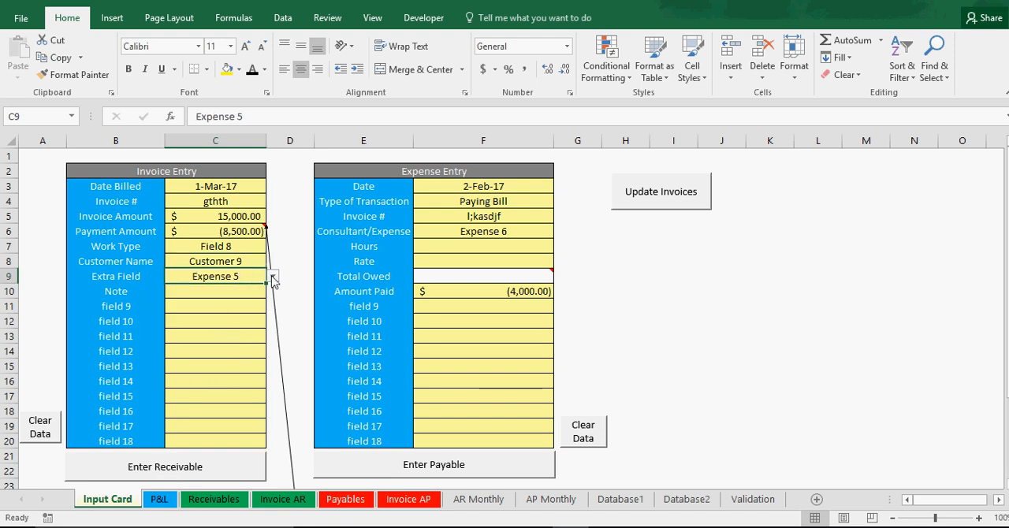
{"action": "left_click", "coordinate": [272, 276]}
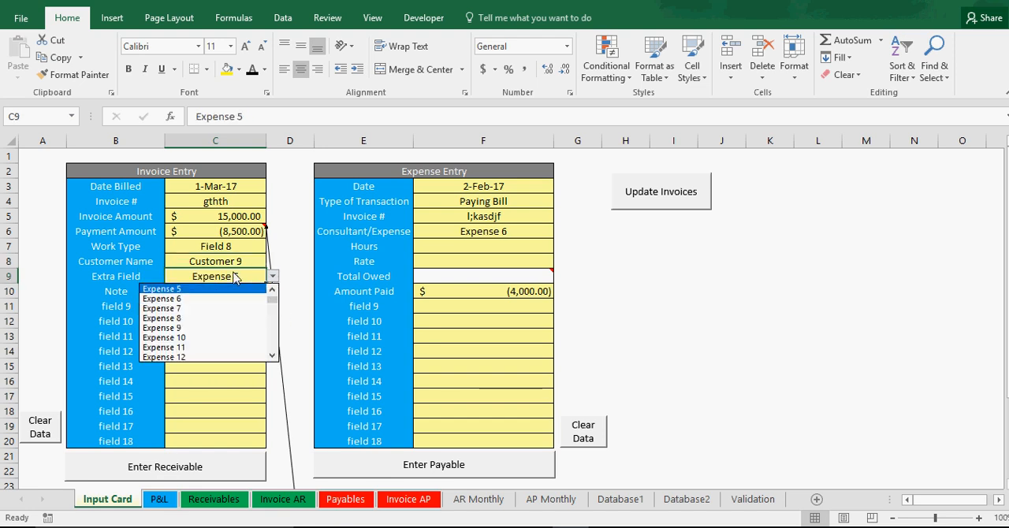
{"action": "left_click", "coordinate": [217, 407]}
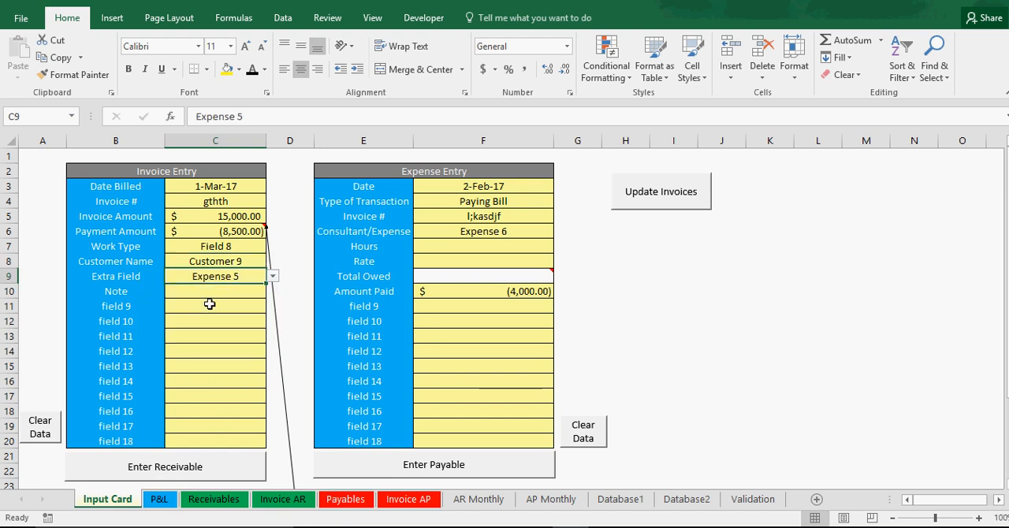
{"action": "left_click", "coordinate": [133, 276]}
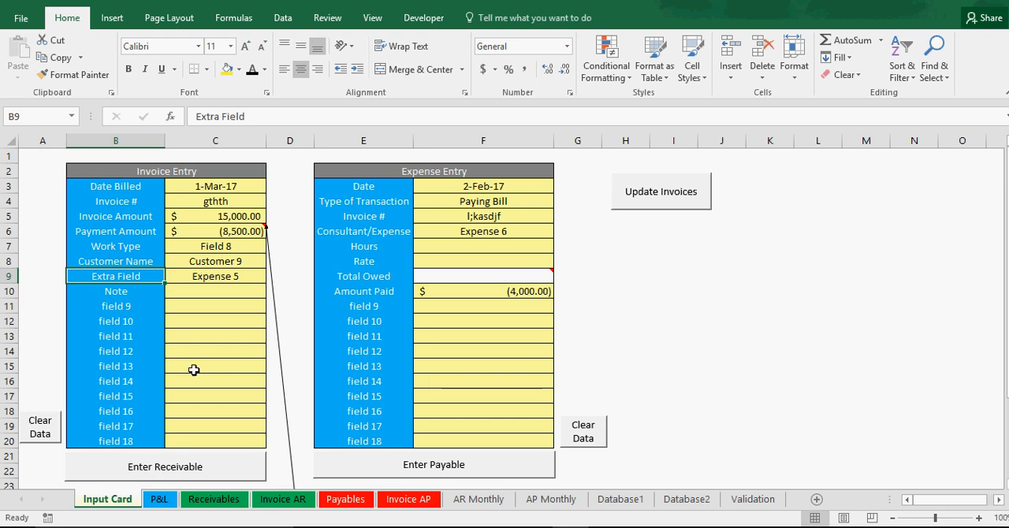
{"action": "left_click", "coordinate": [177, 468]}
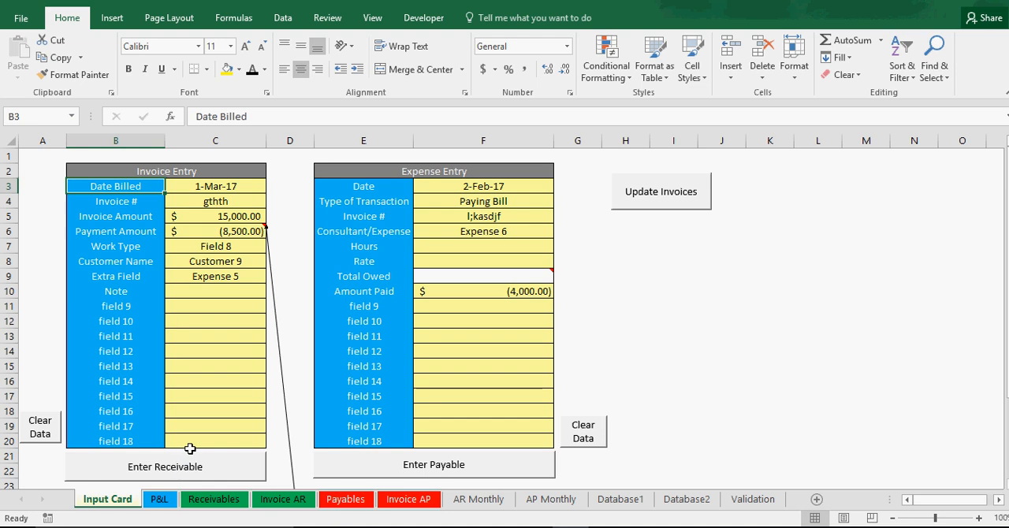
Step: Set the Current Date on the Receivables sheet to 4/1/2017
{"action": "left_click", "coordinate": [244, 502]}
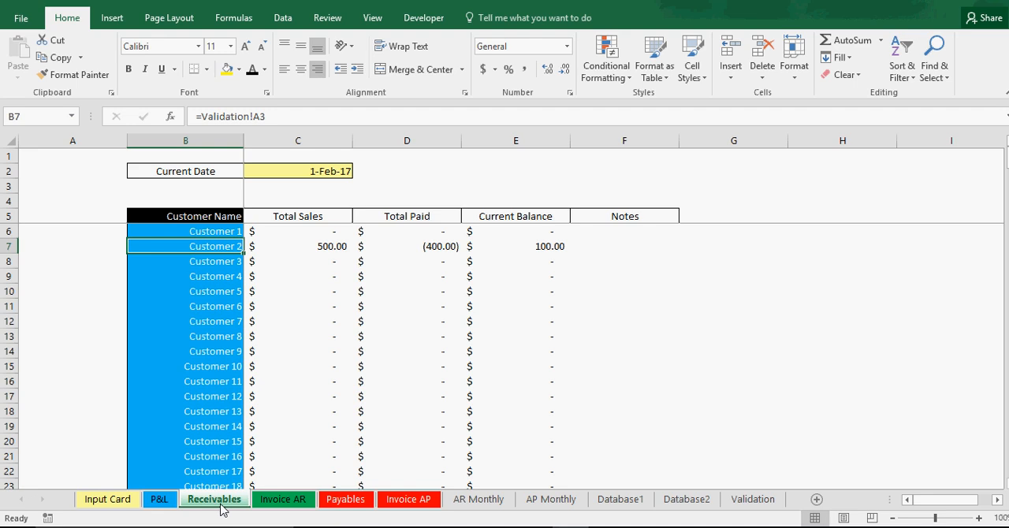
{"action": "scroll", "coordinate": [333, 401], "scroll_direction": "down", "scroll_amount": 5}
{"action": "scroll", "coordinate": [334, 401], "scroll_direction": "up", "scroll_amount": 5}
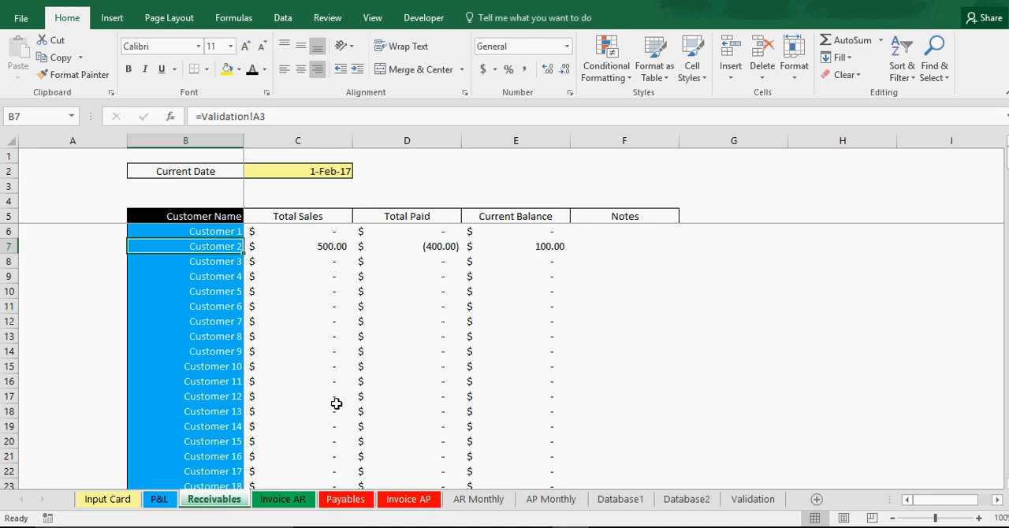
{"action": "left_click", "coordinate": [324, 169]}
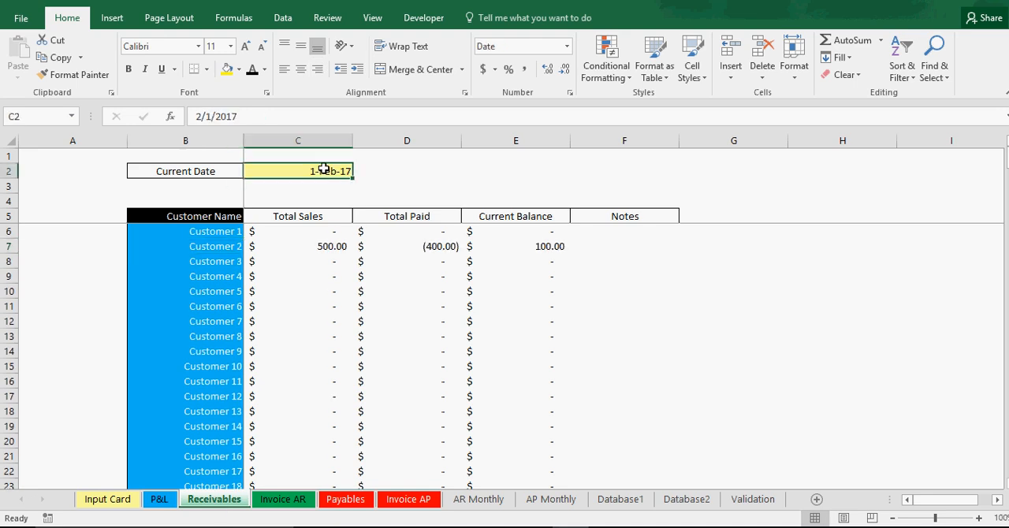
{"action": "left_click", "coordinate": [204, 116]}
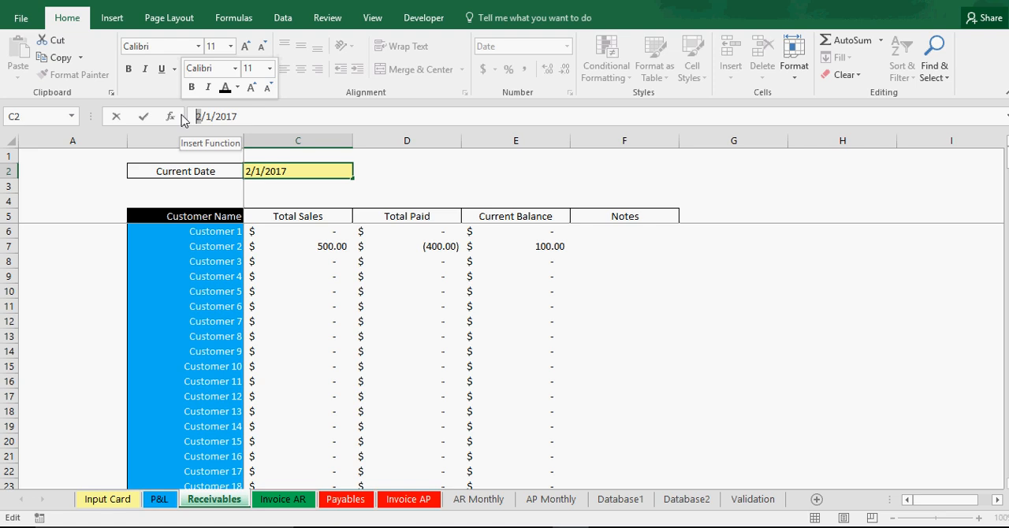
{"action": "type", "text": "4"}
{"action": "key", "text": "Return"}
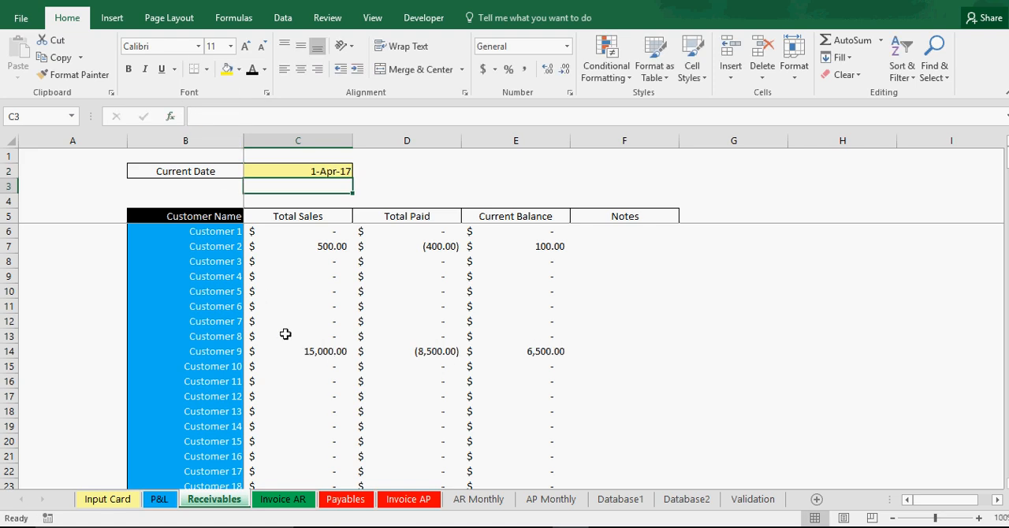
Step: Check Customer 9's Total Sales, Total Paid and Current Balance on the Receivables sheet
{"action": "left_click", "coordinate": [311, 352]}
{"action": "left_click", "coordinate": [414, 351]}
{"action": "left_click", "coordinate": [520, 351]}
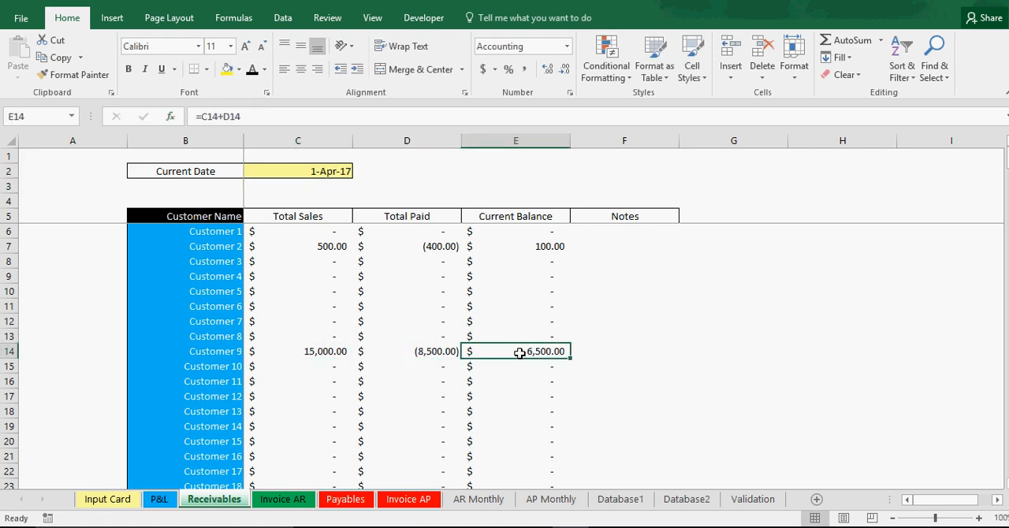
Step: Update the invoices from the Input Card and reopen the Invoice AR sheet
{"action": "left_click", "coordinate": [111, 499]}
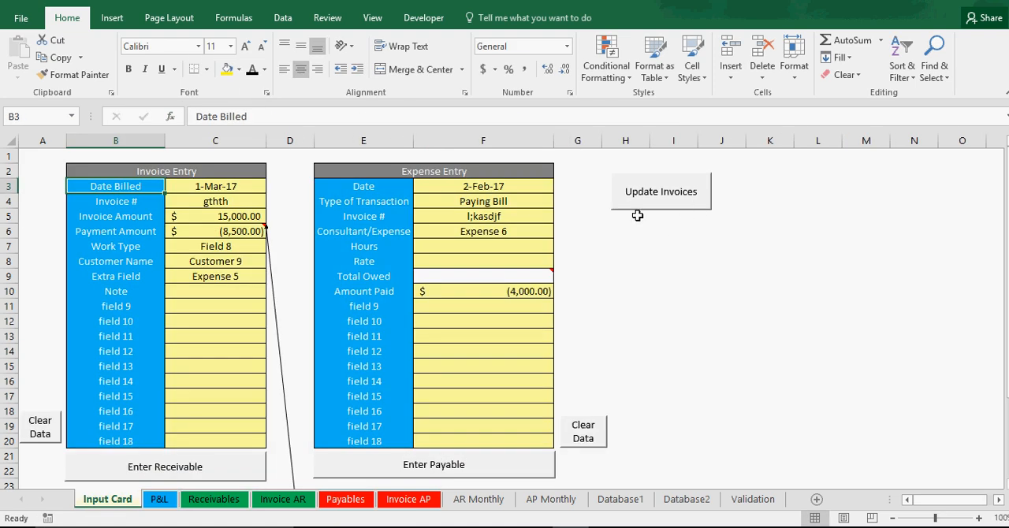
{"action": "left_click", "coordinate": [282, 499]}
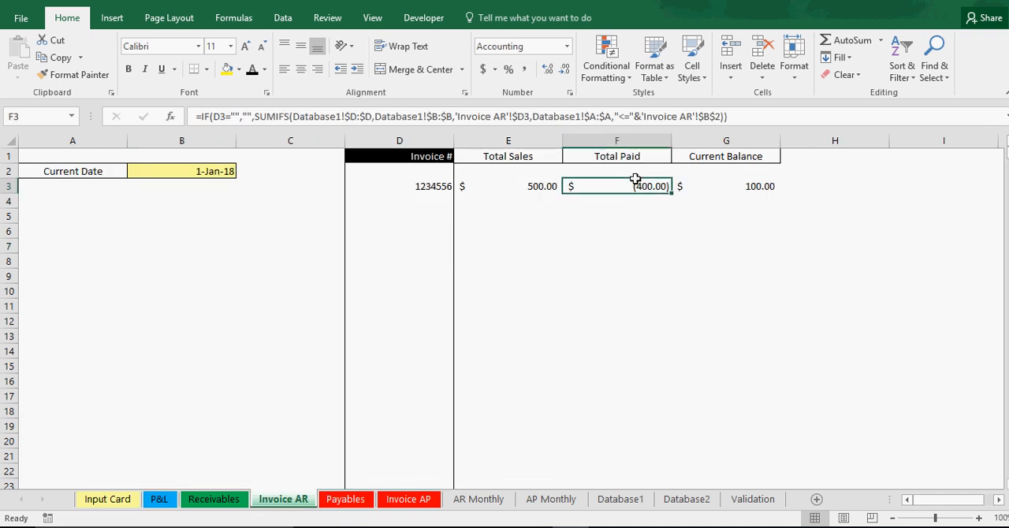
{"action": "left_click_drag", "start_coordinate": [637, 173], "coordinate": [459, 180]}
{"action": "left_click", "coordinate": [107, 499]}
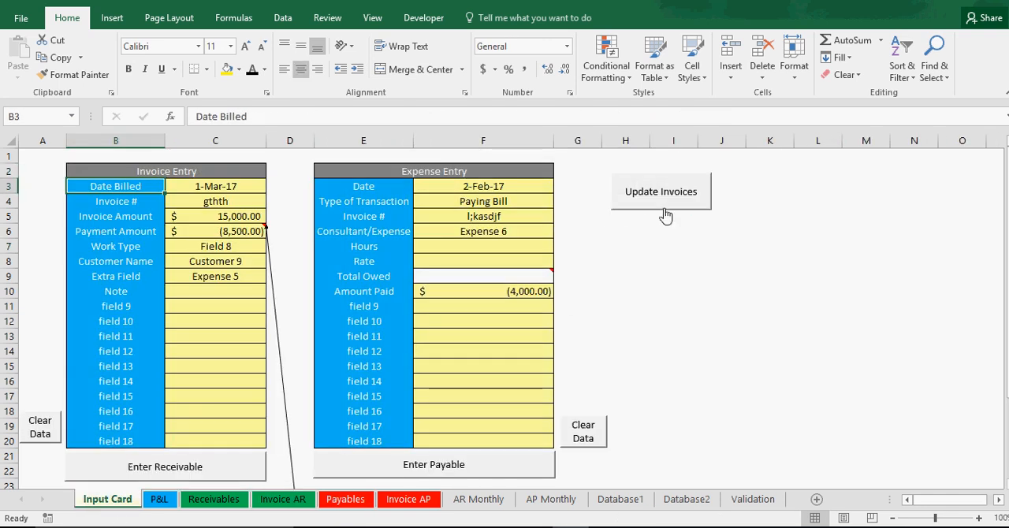
{"action": "left_click", "coordinate": [667, 199]}
{"action": "left_click", "coordinate": [285, 499]}
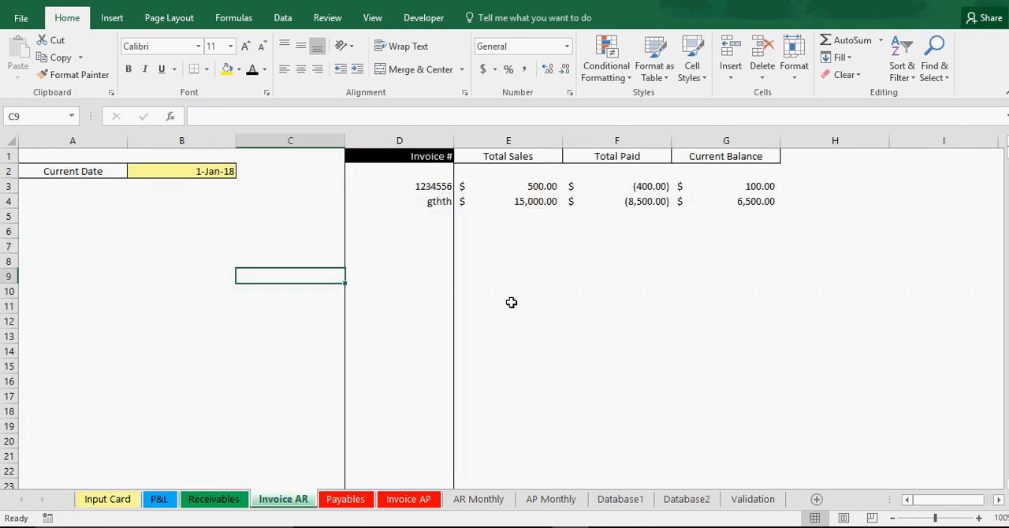
Step: Check invoice gthth's Total Sales, Total Paid and Current Balance on the Invoice AR sheet
{"action": "left_click", "coordinate": [431, 202]}
{"action": "left_click", "coordinate": [497, 201]}
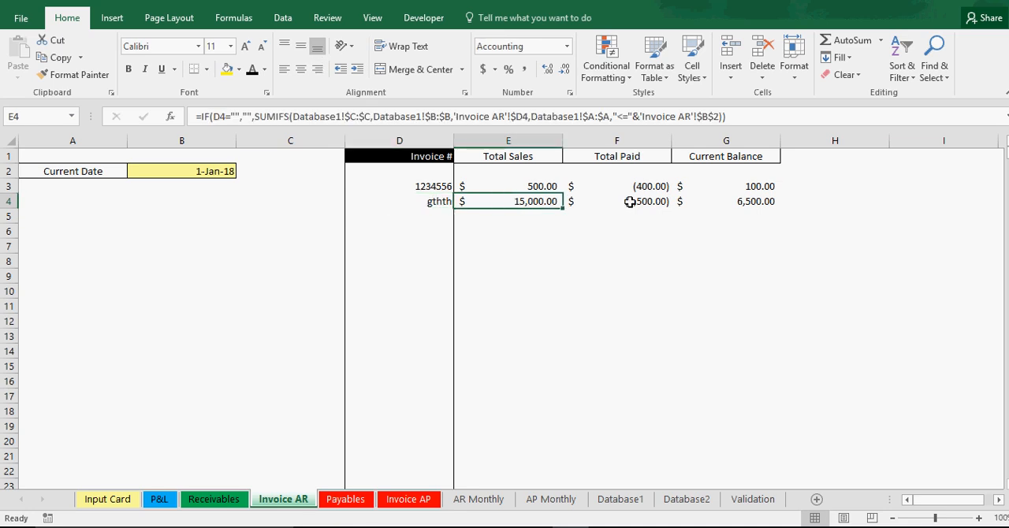
{"action": "left_click", "coordinate": [636, 202]}
{"action": "left_click", "coordinate": [726, 203]}
{"action": "left_click", "coordinate": [628, 201]}
{"action": "left_click", "coordinate": [544, 201]}
Step: Check the January 2017 Total Owed and Total Paid on the AP Monthly sheet
{"action": "left_click", "coordinate": [482, 503]}
{"action": "left_click", "coordinate": [549, 503]}
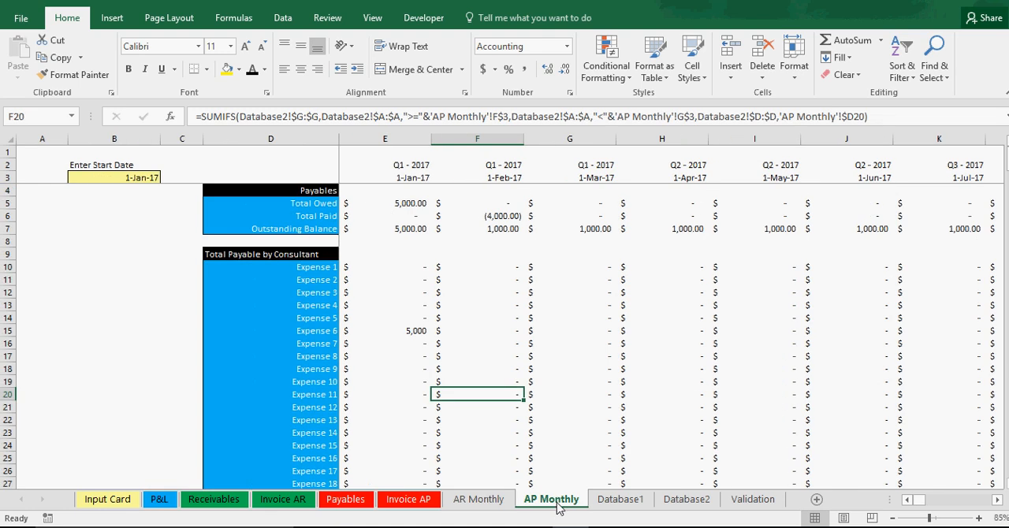
{"action": "left_click", "coordinate": [417, 204]}
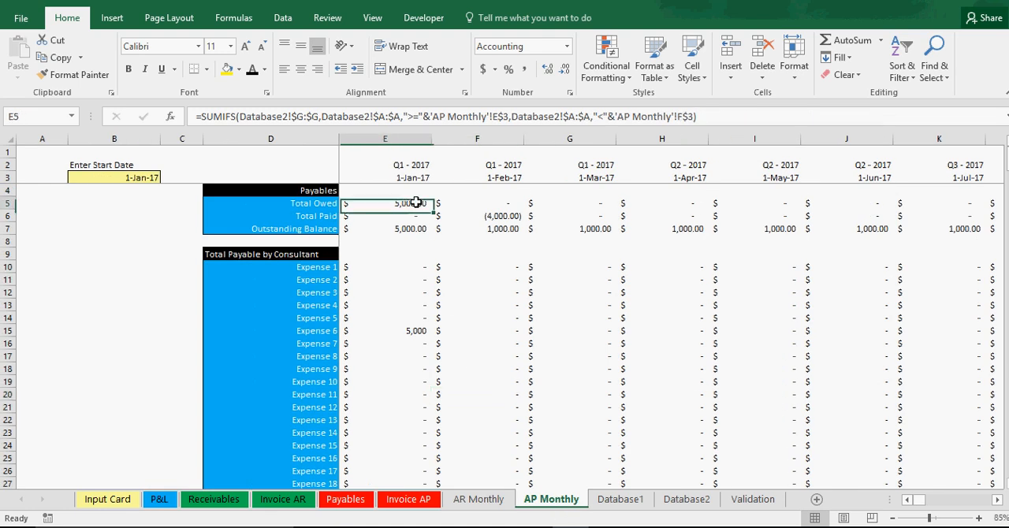
{"action": "left_click", "coordinate": [417, 213]}
Step: Review the January and February 2017 sales, payments and outstanding balances in the AR Monthly receivables summary
{"action": "left_click", "coordinate": [481, 500]}
{"action": "scroll", "coordinate": [472, 342], "scroll_direction": "up", "scroll_amount": 14}
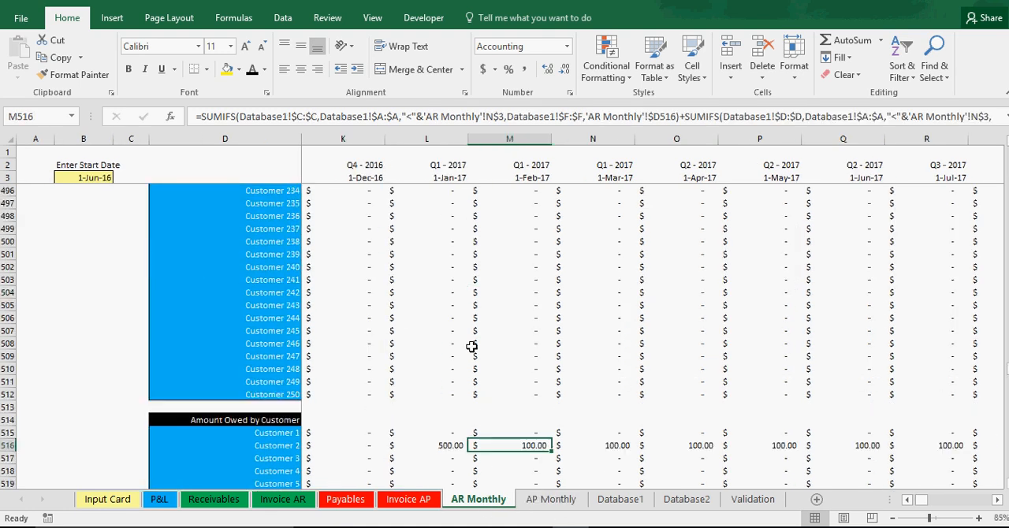
{"action": "left_click_drag", "start_coordinate": [1008, 353], "coordinate": [1007, 150]}
{"action": "left_click", "coordinate": [437, 206]}
{"action": "left_click", "coordinate": [454, 213]}
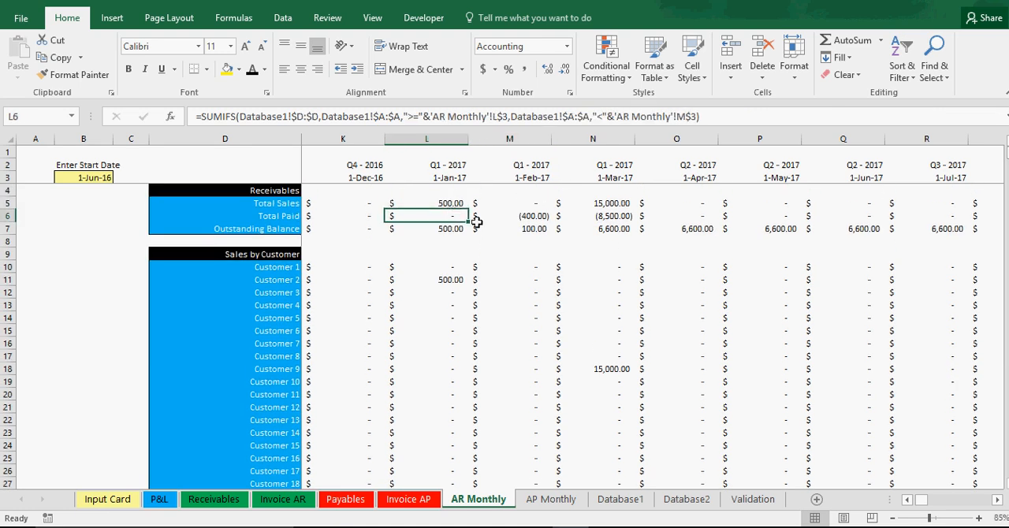
{"action": "left_click", "coordinate": [451, 230]}
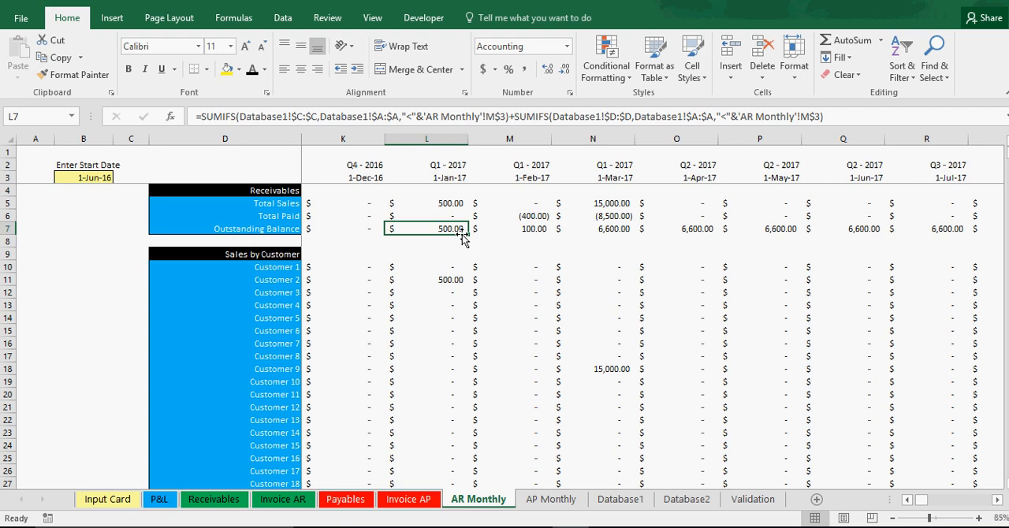
{"action": "left_click", "coordinate": [525, 229]}
{"action": "left_click", "coordinate": [532, 216]}
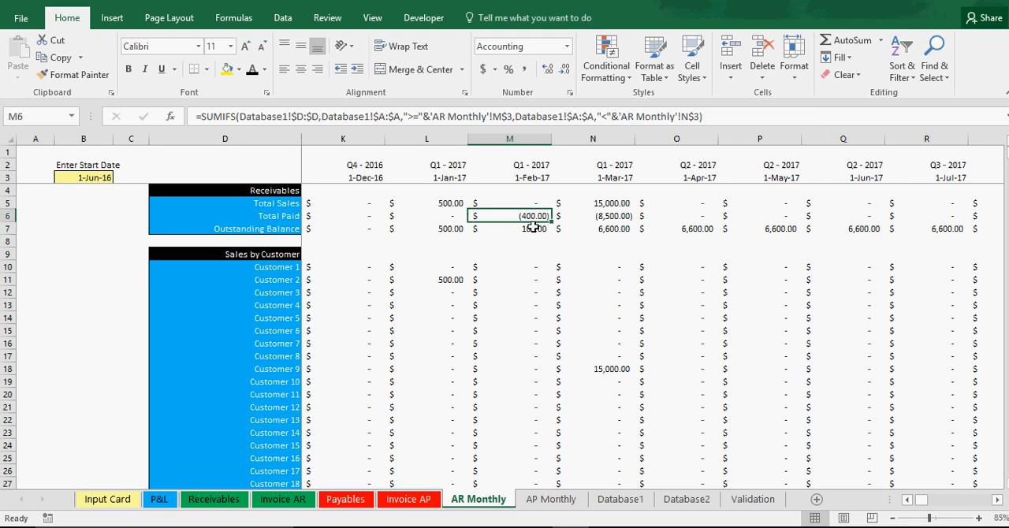
{"action": "left_click", "coordinate": [533, 229]}
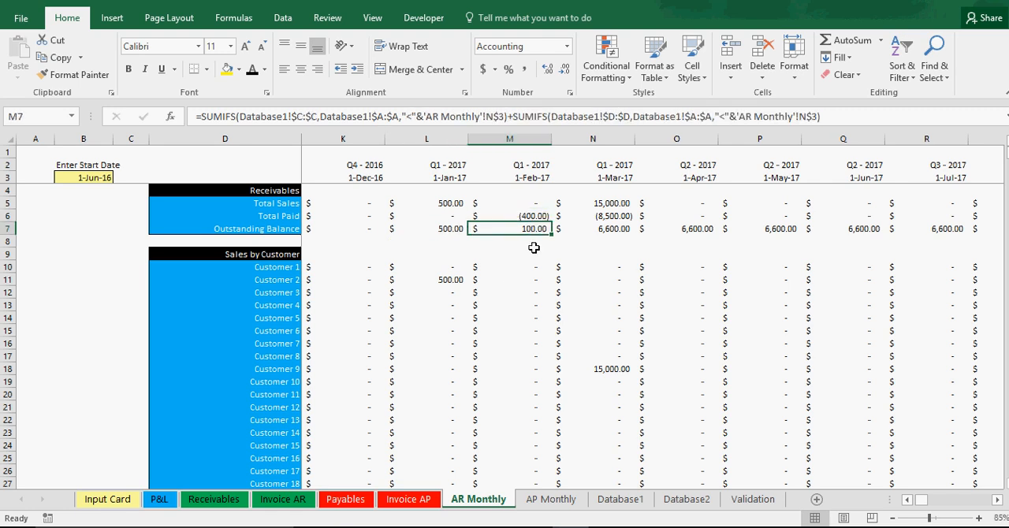
Step: Check the March 2017 sales and payments on AR Monthly and follow the Outstanding Balance from March through May
{"action": "left_click", "coordinate": [617, 202]}
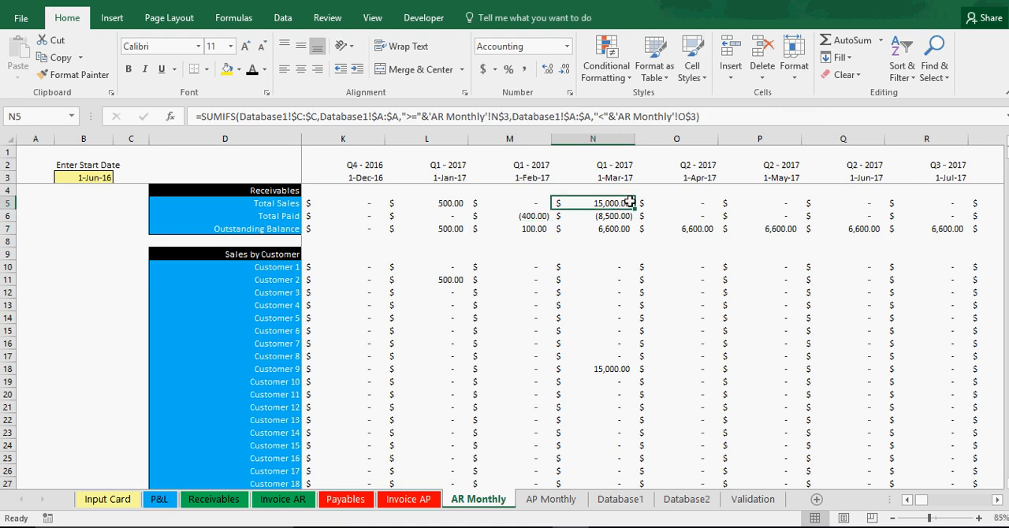
{"action": "left_click", "coordinate": [621, 216]}
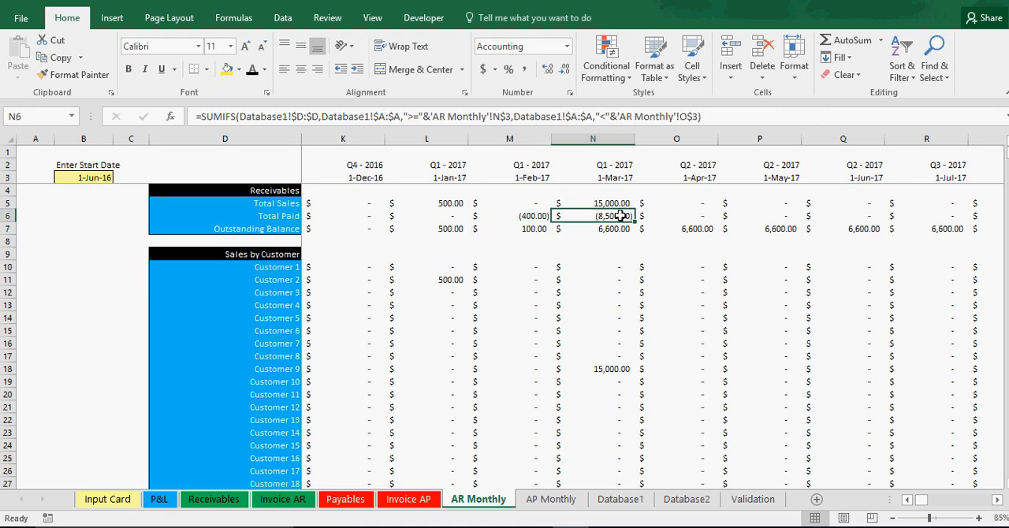
{"action": "left_click", "coordinate": [616, 231]}
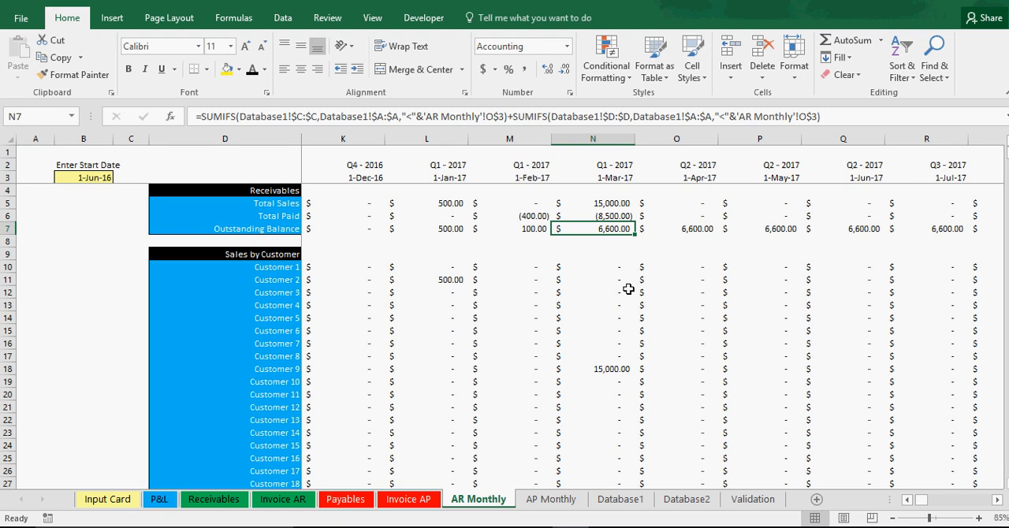
{"action": "left_click", "coordinate": [681, 227]}
{"action": "left_click", "coordinate": [758, 227]}
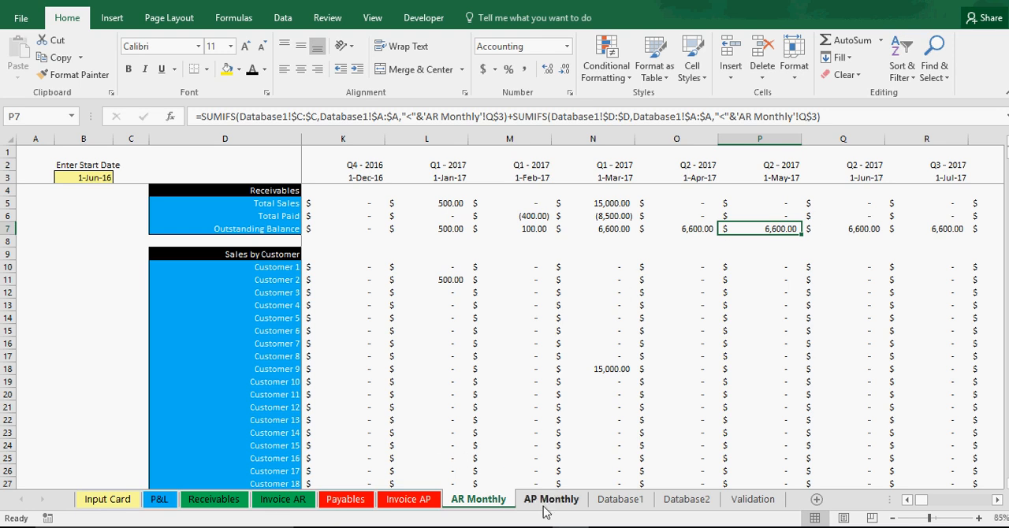
Step: Review the monthly Revenue Collected, Expenses Paid and Net Revenue on the P&L sheet, focusing on March 2017
{"action": "left_click", "coordinate": [159, 499]}
{"action": "left_click", "coordinate": [364, 398]}
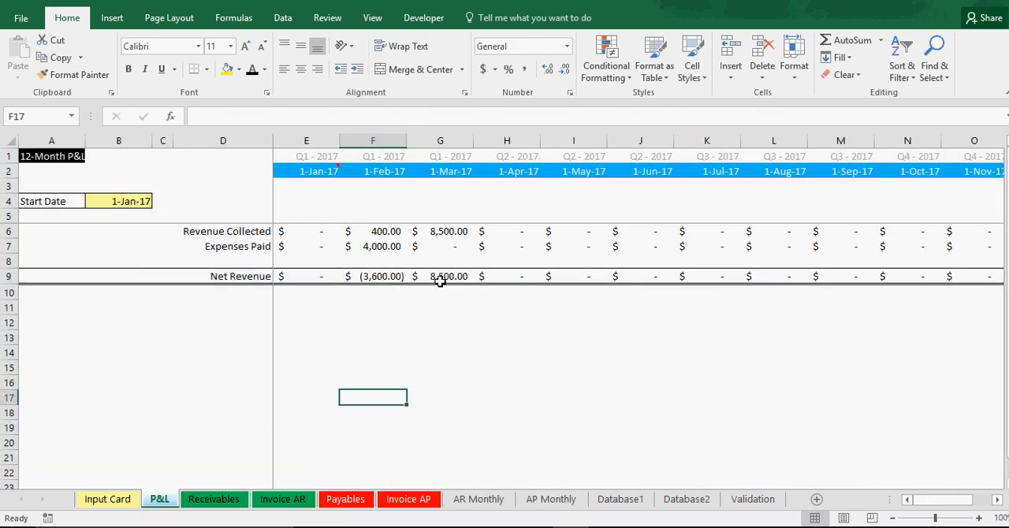
{"action": "left_click", "coordinate": [439, 276]}
{"action": "left_click", "coordinate": [443, 247]}
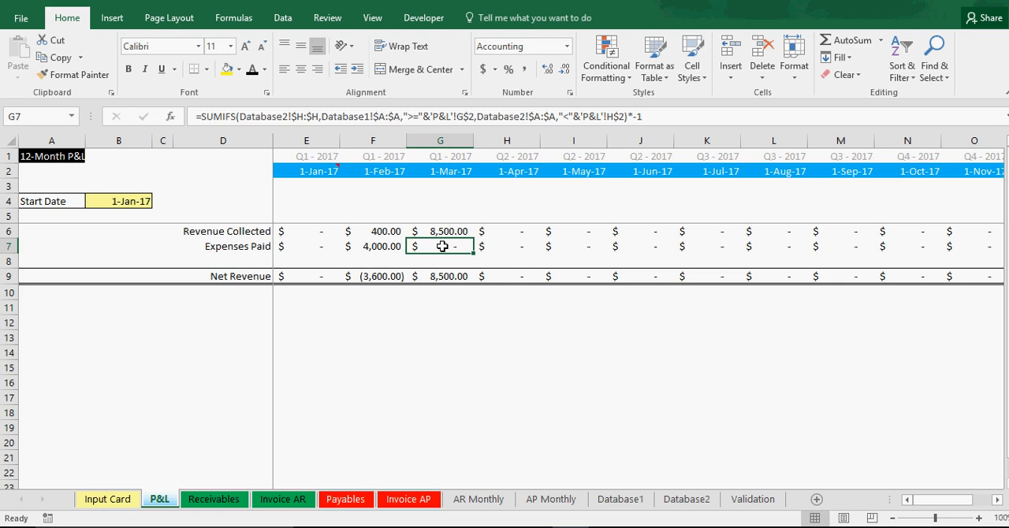
{"action": "left_click", "coordinate": [451, 231]}
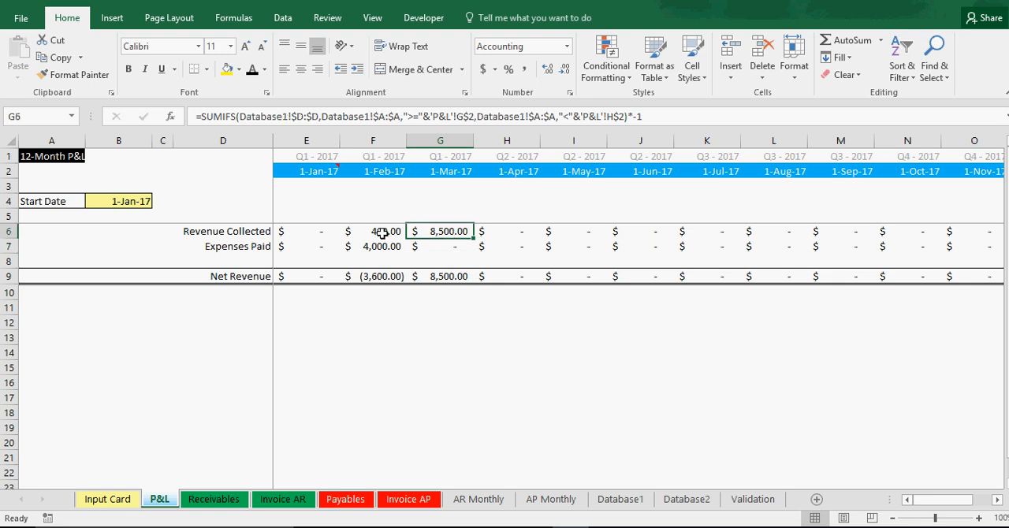
{"action": "left_click", "coordinate": [513, 231]}
{"action": "left_click", "coordinate": [526, 257]}
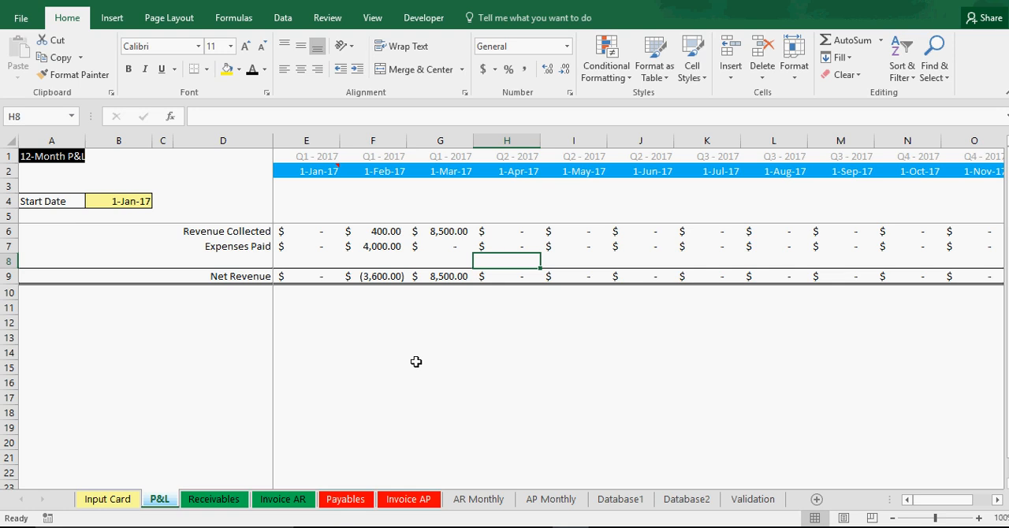
{"action": "left_click", "coordinate": [378, 366]}
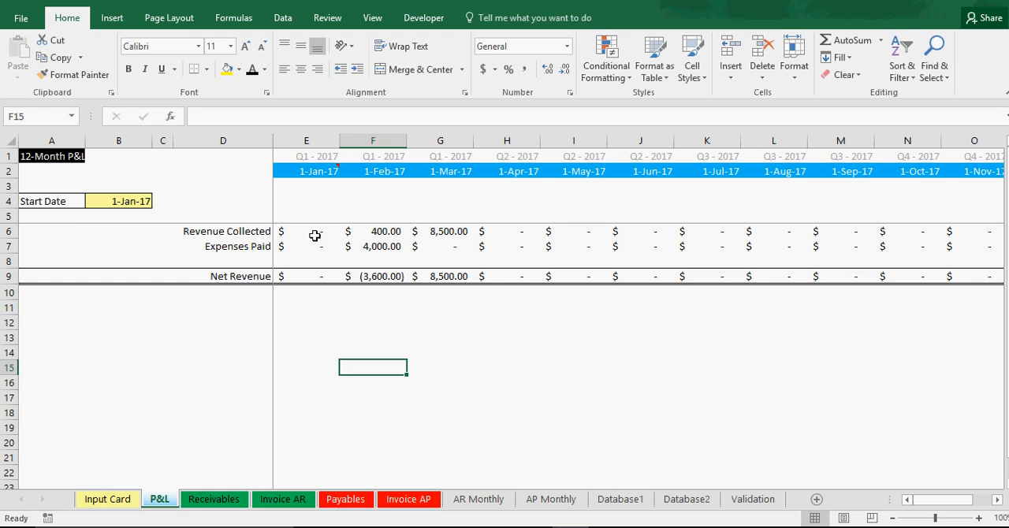
{"action": "left_click", "coordinate": [327, 313]}
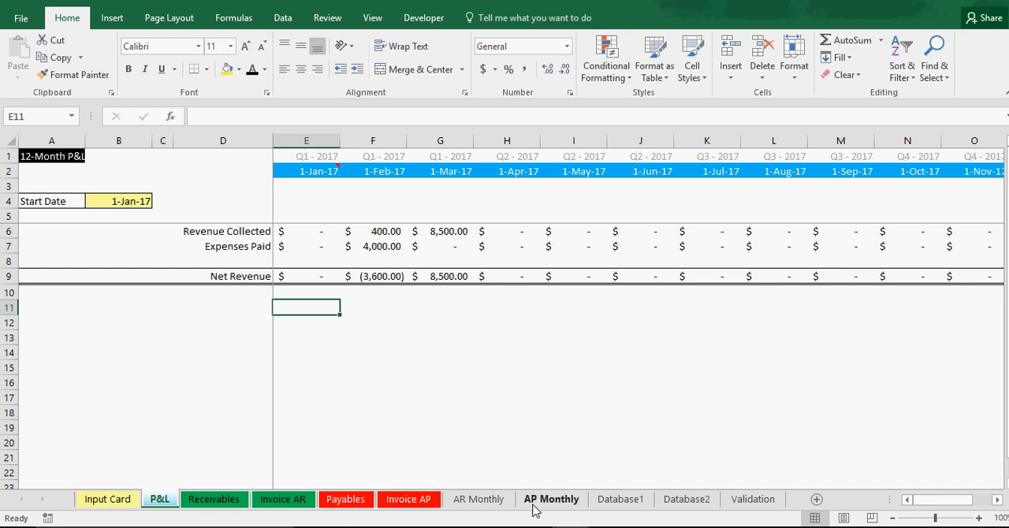
Step: Examine the AR Monthly quarter headings and receivables summary for December 2016 through June 2017
{"action": "left_click", "coordinate": [478, 502]}
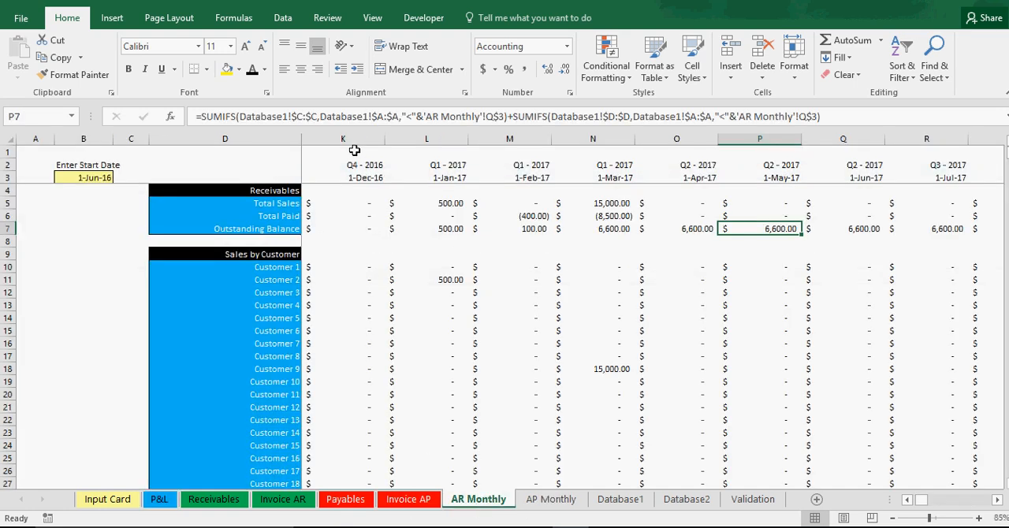
{"action": "left_click_drag", "start_coordinate": [349, 208], "coordinate": [613, 227]}
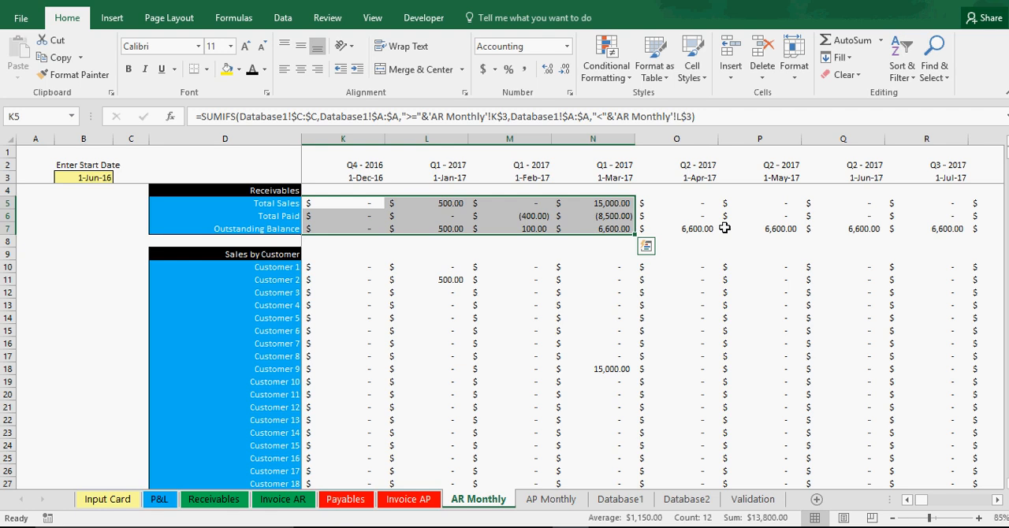
{"action": "left_click", "coordinate": [725, 227]}
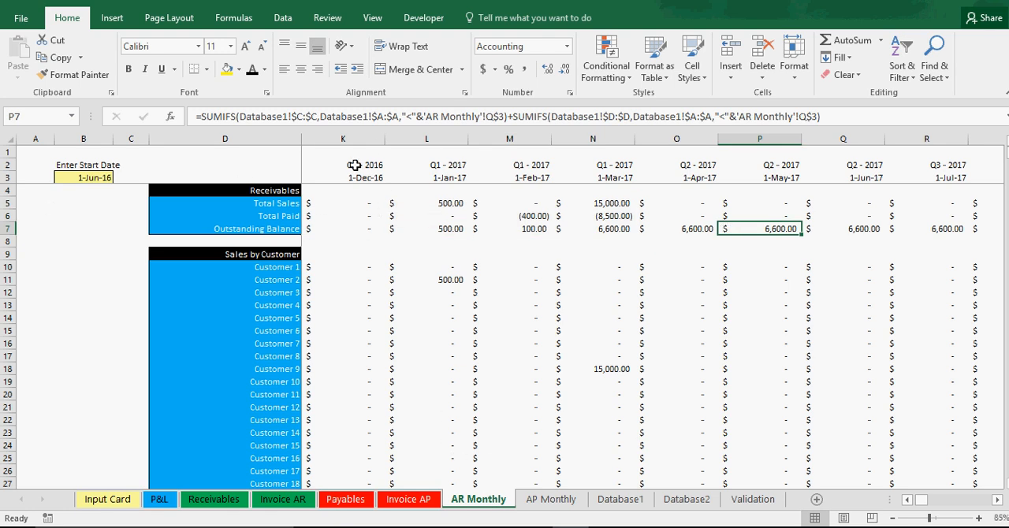
{"action": "left_click_drag", "start_coordinate": [353, 165], "coordinate": [822, 216]}
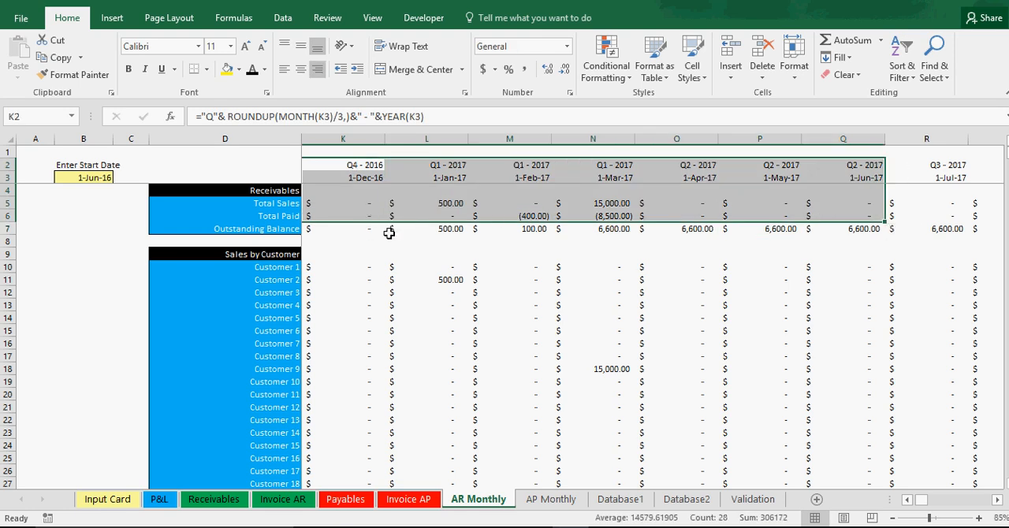
{"action": "left_click", "coordinate": [438, 406]}
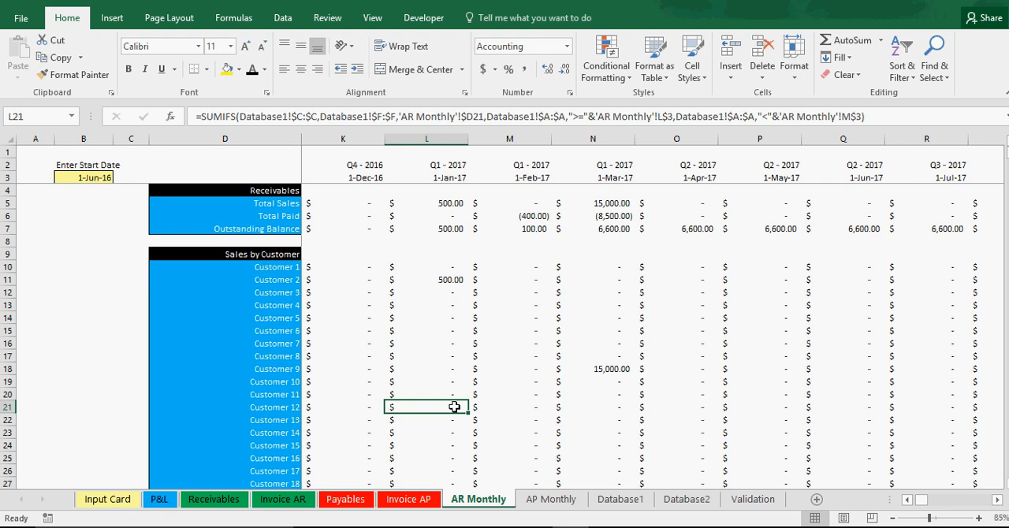
Step: Insert an empty column chart on the P&L sheet and place it just below the Net Revenue row
{"action": "left_click", "coordinate": [164, 502]}
{"action": "left_click", "coordinate": [402, 370]}
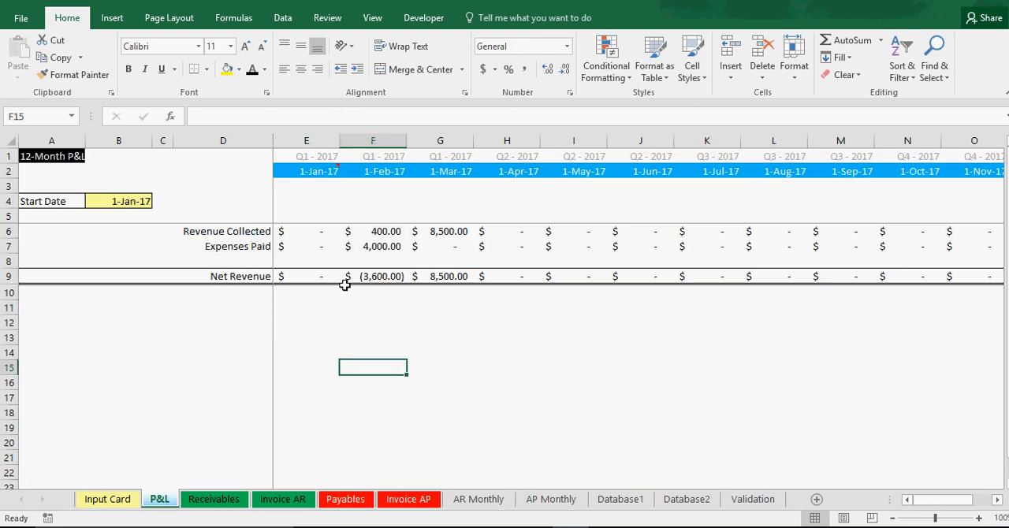
{"action": "left_click", "coordinate": [352, 330]}
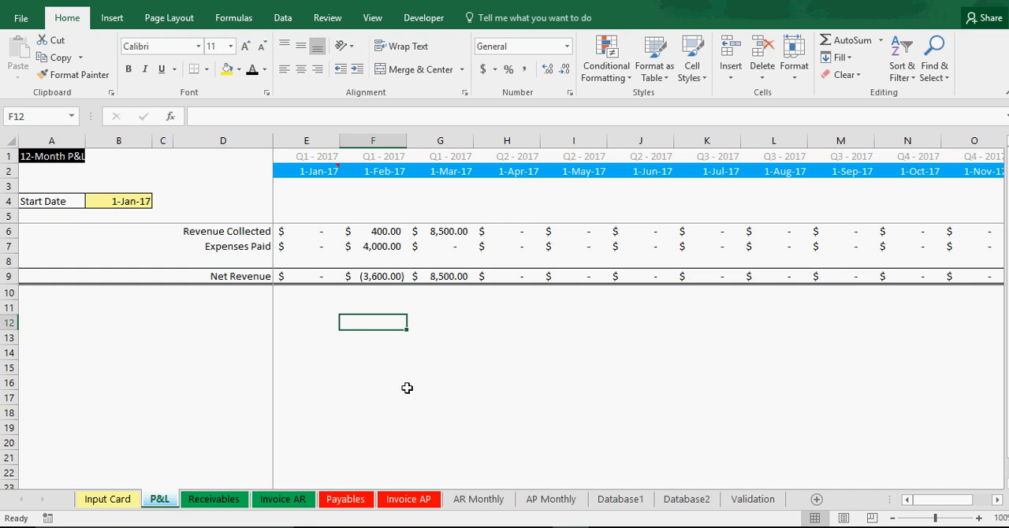
{"action": "left_click", "coordinate": [112, 18]}
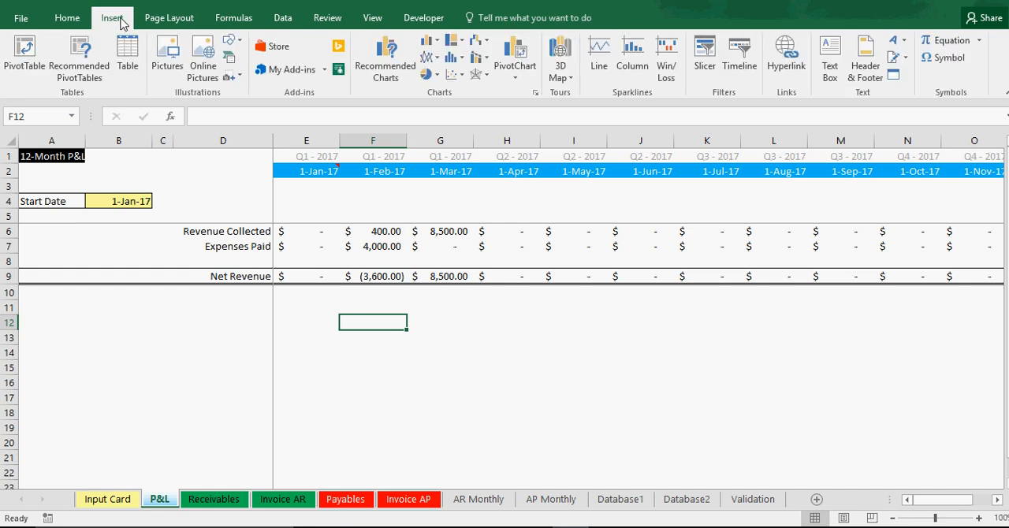
{"action": "left_click", "coordinate": [426, 44]}
{"action": "left_click", "coordinate": [448, 85]}
{"action": "left_click_drag", "start_coordinate": [549, 294], "coordinate": [374, 316]}
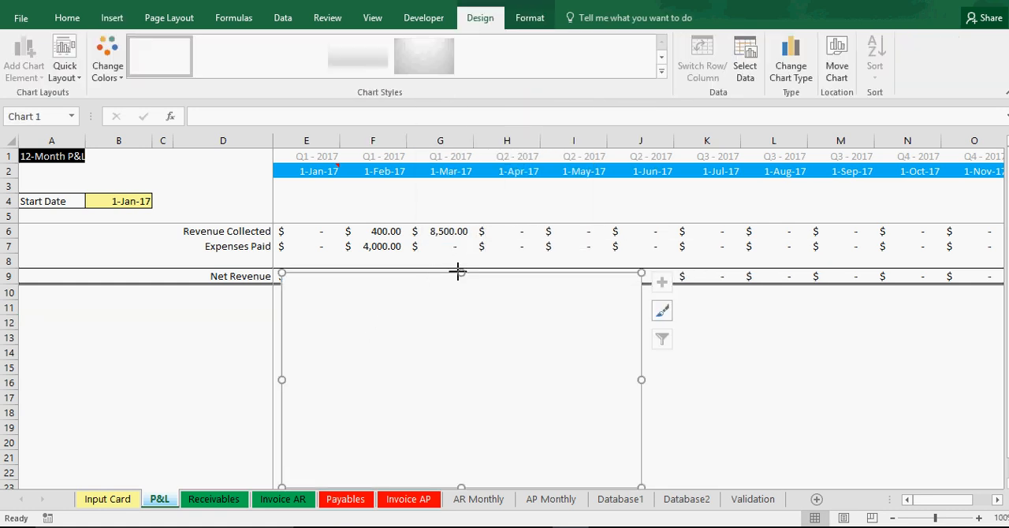
{"action": "left_click_drag", "start_coordinate": [462, 298], "coordinate": [456, 319]}
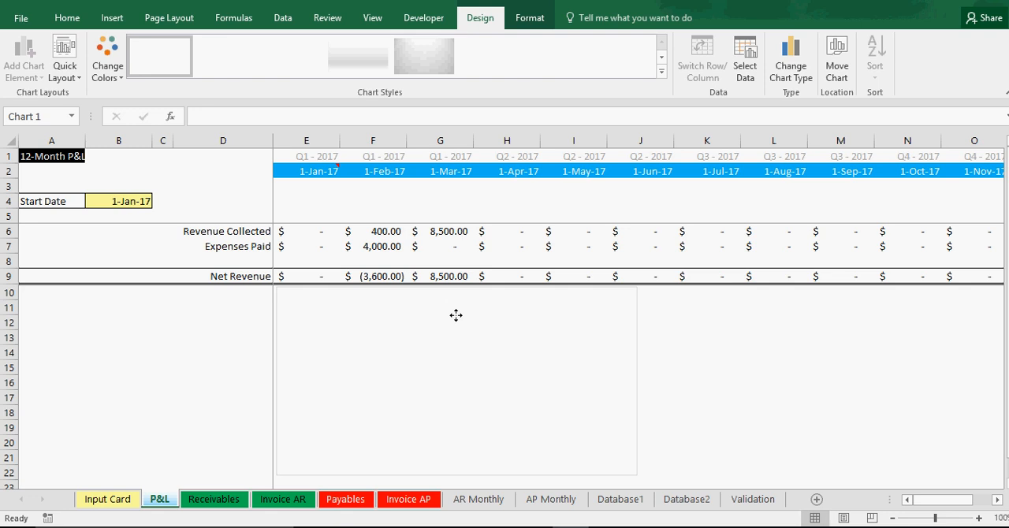
Step: Set the empty chart's data source to the P&L range D2:P9, from the date headings through the Net Revenue row
{"action": "right_click", "coordinate": [455, 320]}
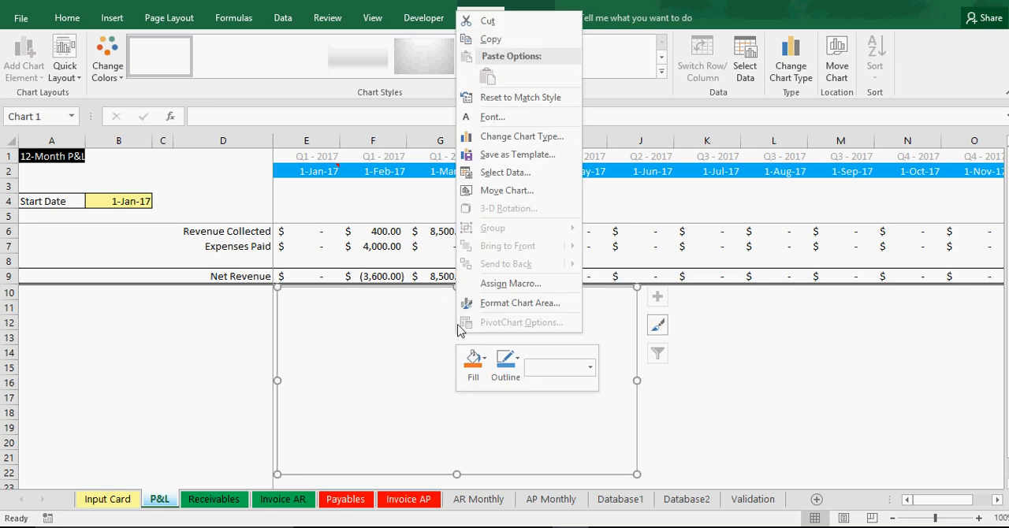
{"action": "left_click", "coordinate": [527, 171]}
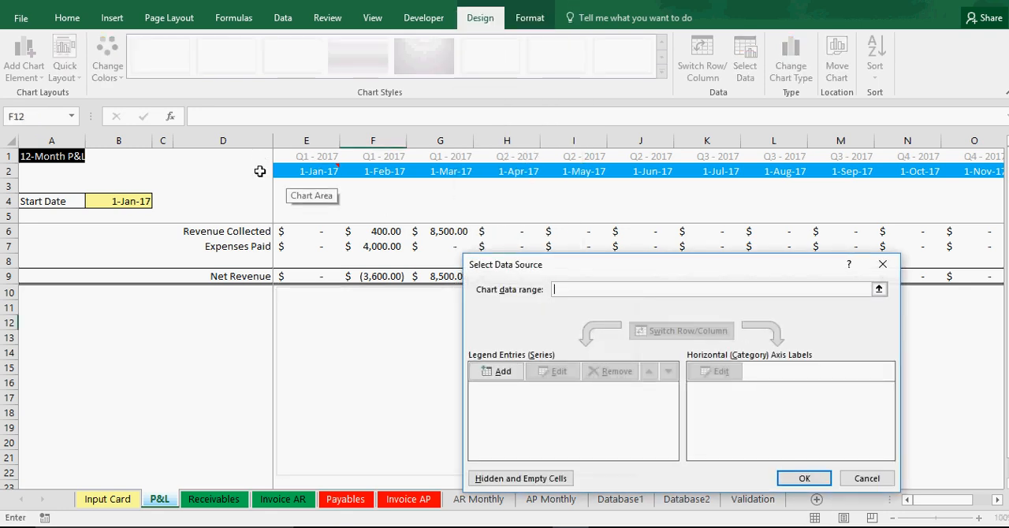
{"action": "left_click_drag", "start_coordinate": [259, 172], "coordinate": [865, 277]}
{"action": "left_click", "coordinate": [886, 289]}
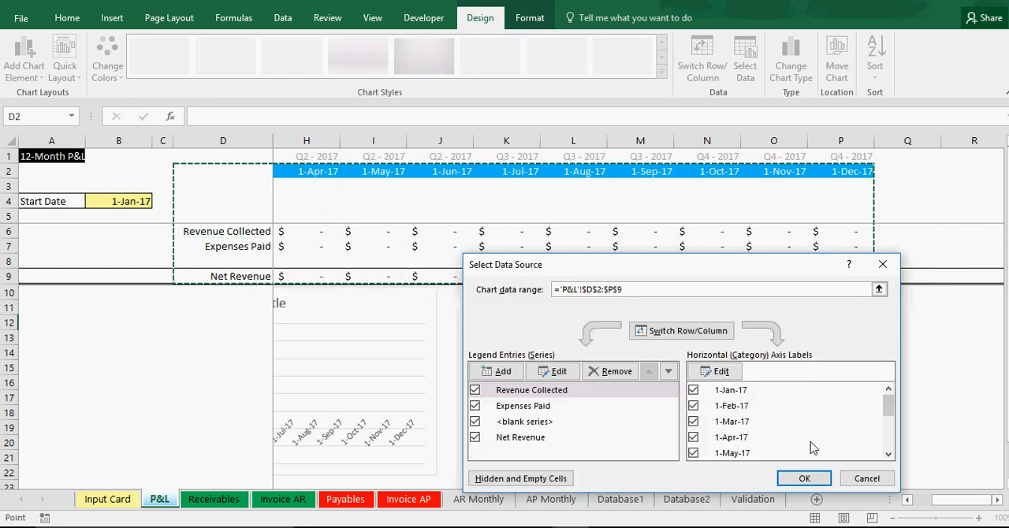
{"action": "left_click", "coordinate": [803, 478]}
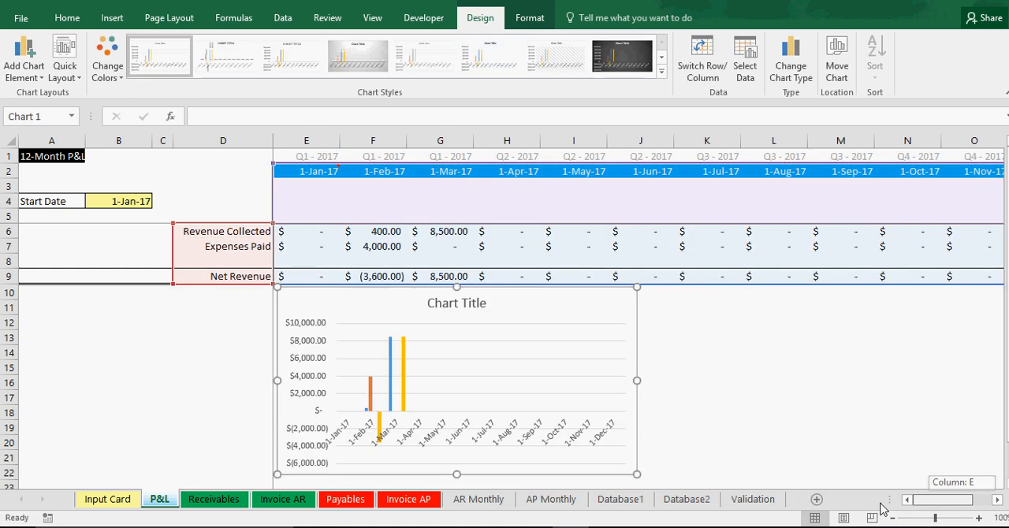
Step: Set the label position of the chart's horizontal date axis to Low
{"action": "right_click", "coordinate": [552, 439]}
{"action": "left_click", "coordinate": [583, 419]}
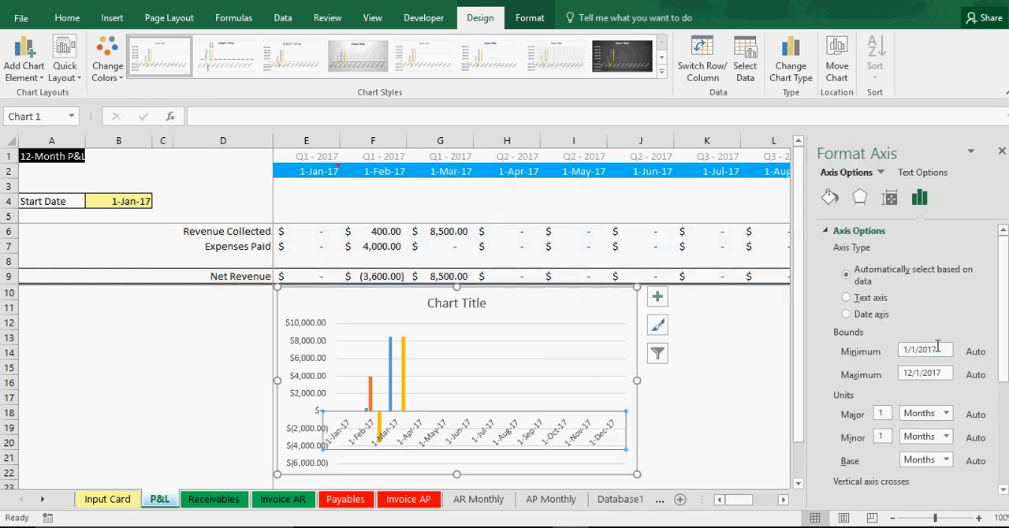
{"action": "left_click", "coordinate": [889, 197]}
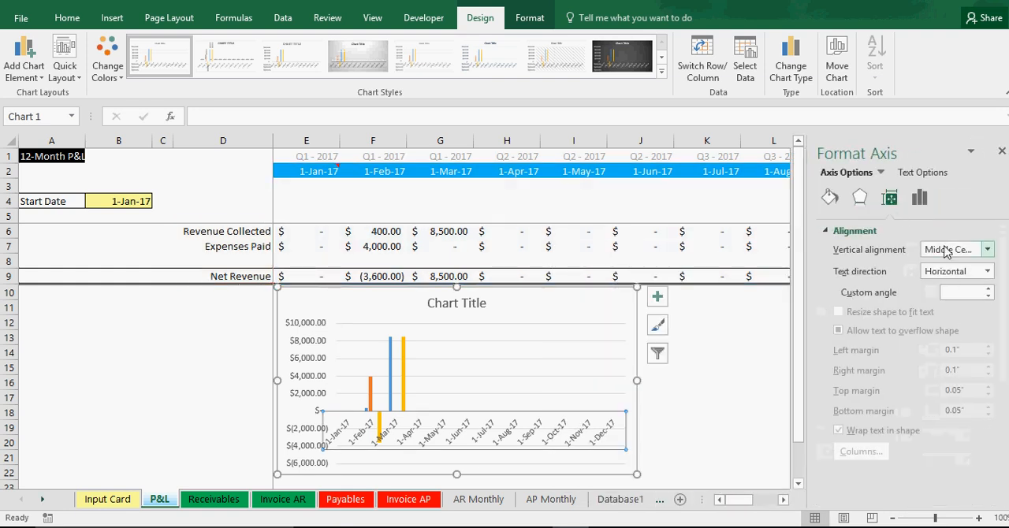
{"action": "left_click", "coordinate": [829, 197]}
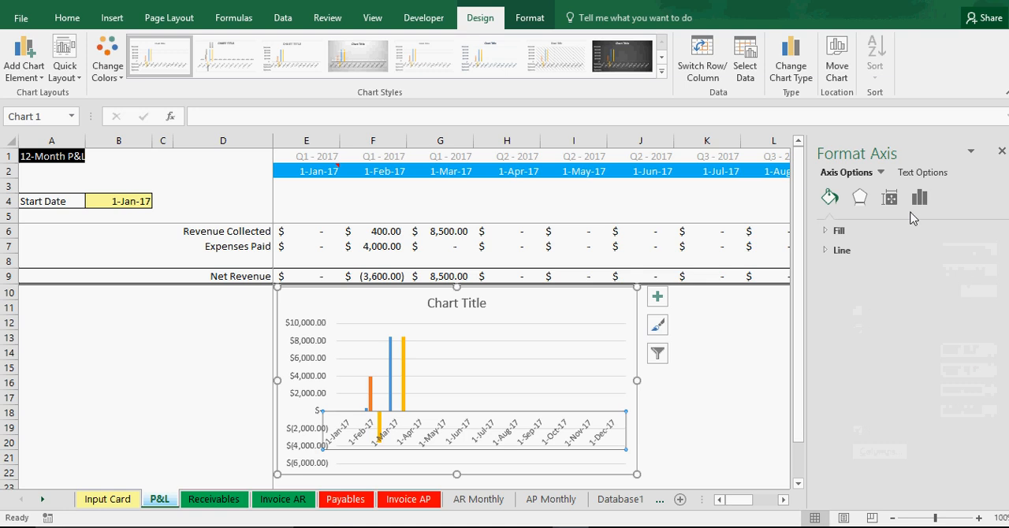
{"action": "left_click", "coordinate": [859, 198]}
{"action": "left_click", "coordinate": [918, 199]}
{"action": "scroll", "coordinate": [901, 425], "scroll_direction": "down", "scroll_amount": 5}
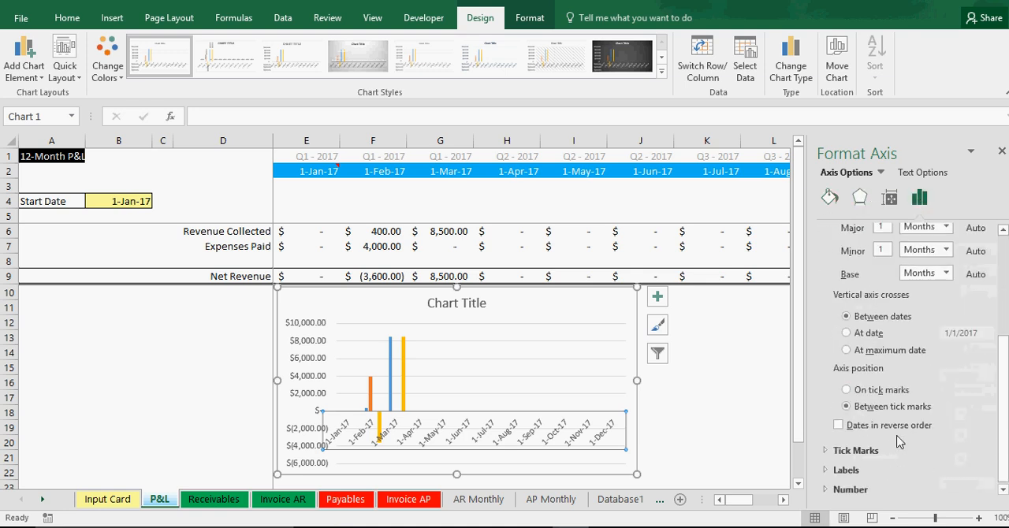
{"action": "left_click", "coordinate": [867, 470]}
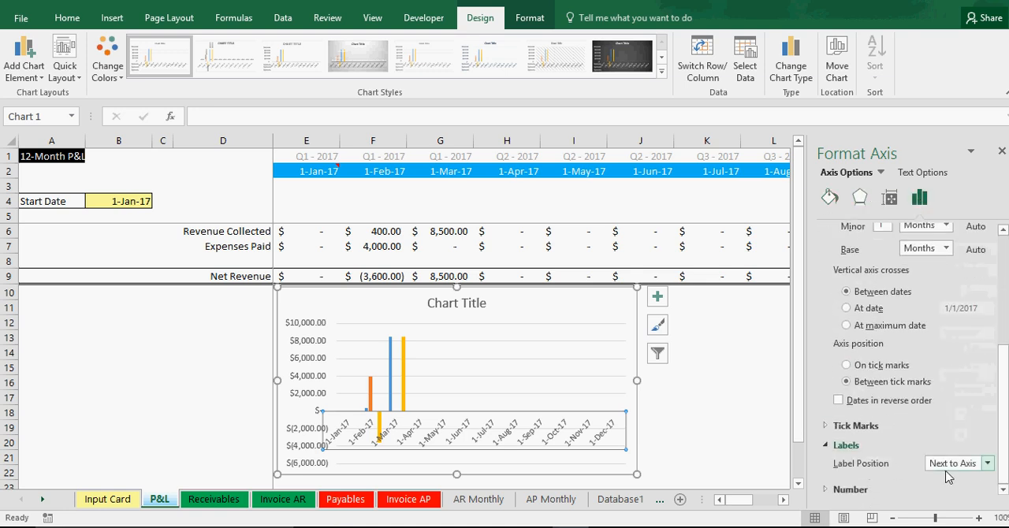
{"action": "left_click", "coordinate": [956, 465]}
{"action": "left_click", "coordinate": [937, 434]}
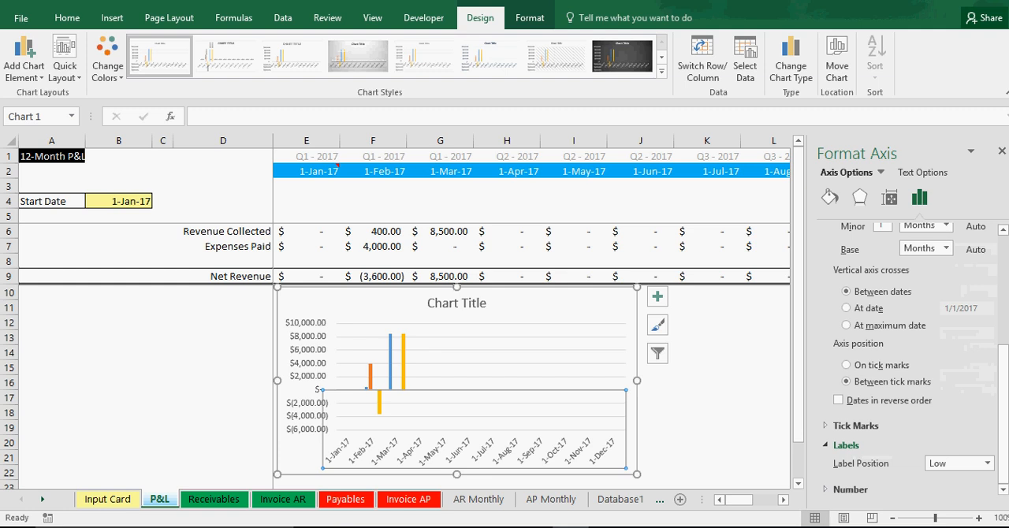
{"action": "left_click", "coordinate": [1002, 151]}
Step: Add a legend to the chart and delete the blank series' entry from it
{"action": "left_click", "coordinate": [656, 296]}
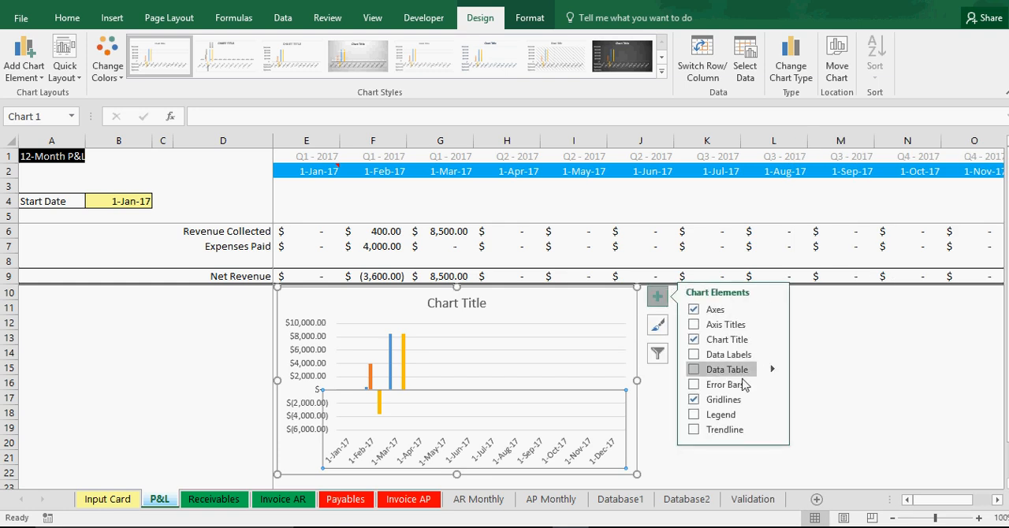
{"action": "left_click", "coordinate": [731, 416]}
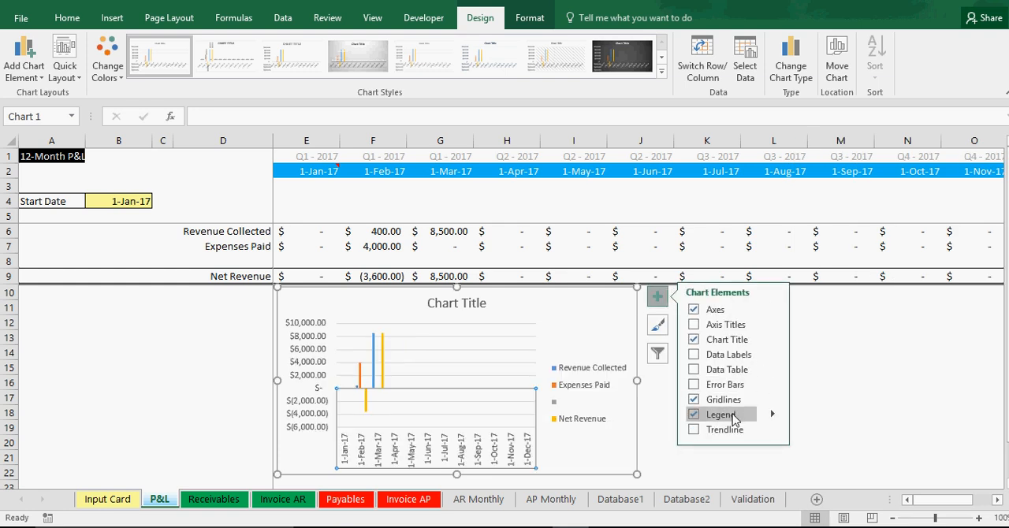
{"action": "right_click", "coordinate": [556, 410]}
{"action": "left_click", "coordinate": [555, 406]}
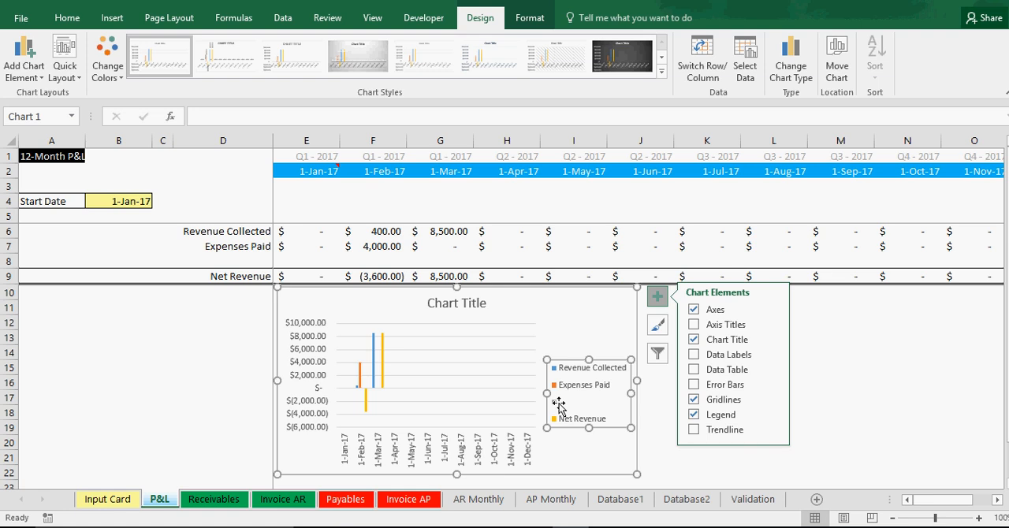
{"action": "double_click", "coordinate": [558, 405]}
{"action": "left_click", "coordinate": [556, 404]}
{"action": "right_click", "coordinate": [555, 403]}
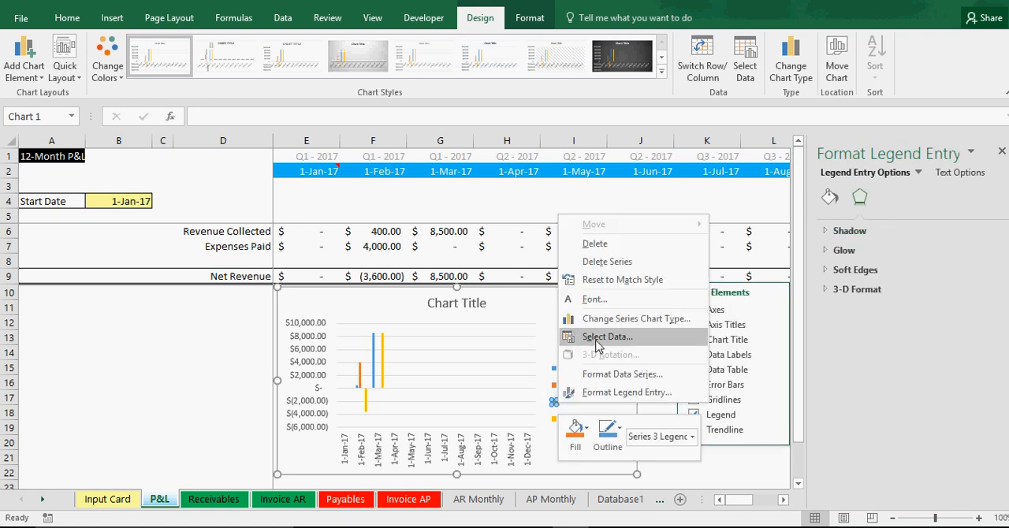
{"action": "left_click", "coordinate": [596, 244]}
Step: Replace the chart's placeholder title with "P&L Summary"
{"action": "left_click", "coordinate": [458, 299]}
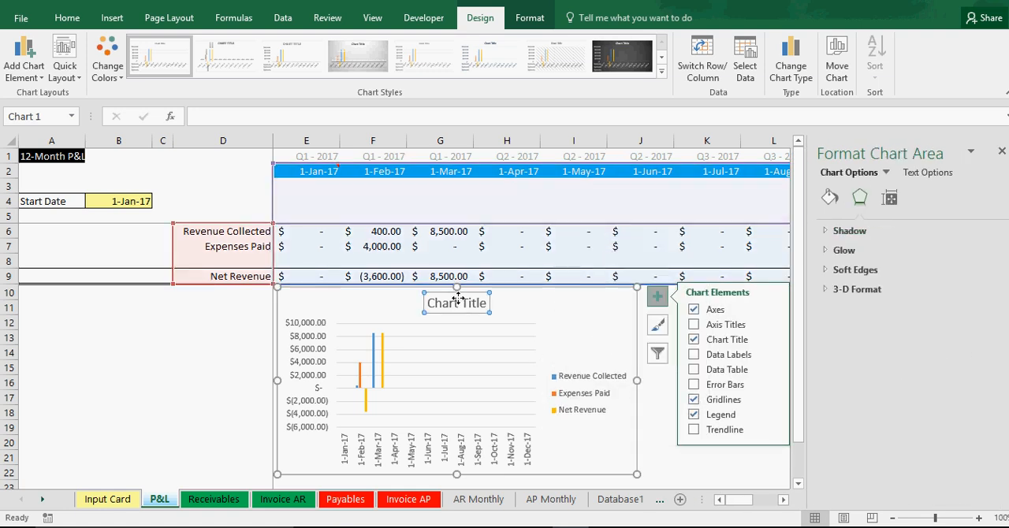
{"action": "left_click_drag", "start_coordinate": [429, 303], "coordinate": [553, 305]}
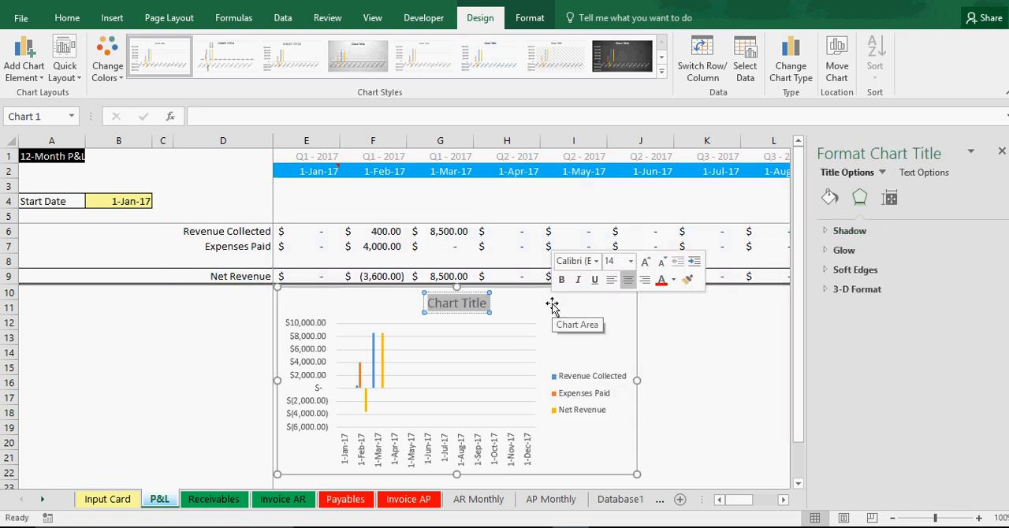
{"action": "type", "text": "P&"}
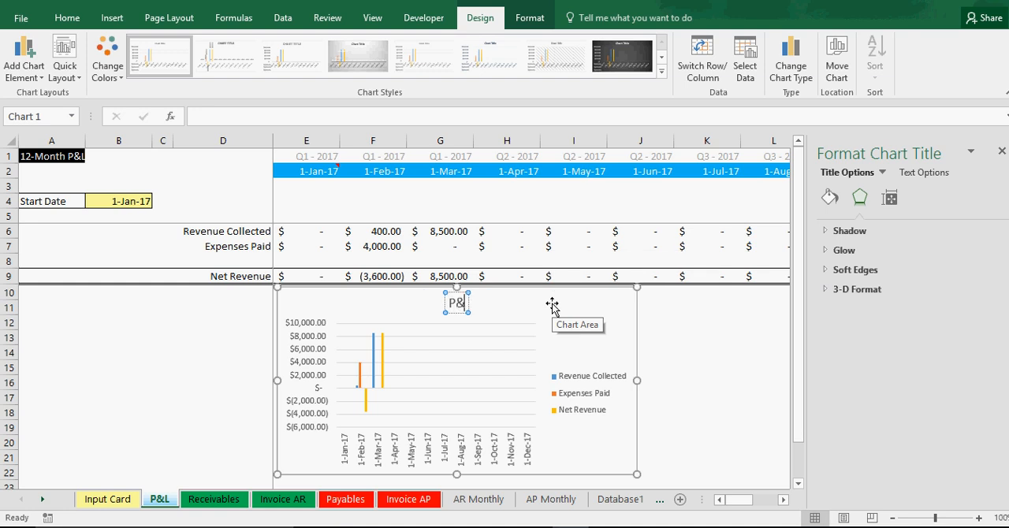
{"action": "type", "text": "L Summary"}
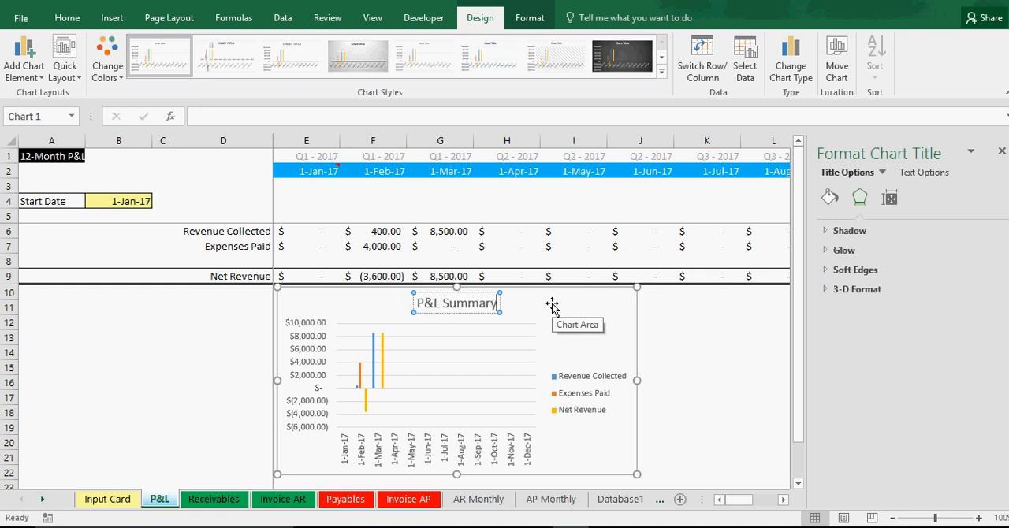
{"action": "left_click", "coordinate": [1001, 151]}
Step: Set the custom text angle of the horizontal axis date labels to -30°
{"action": "right_click", "coordinate": [481, 453]}
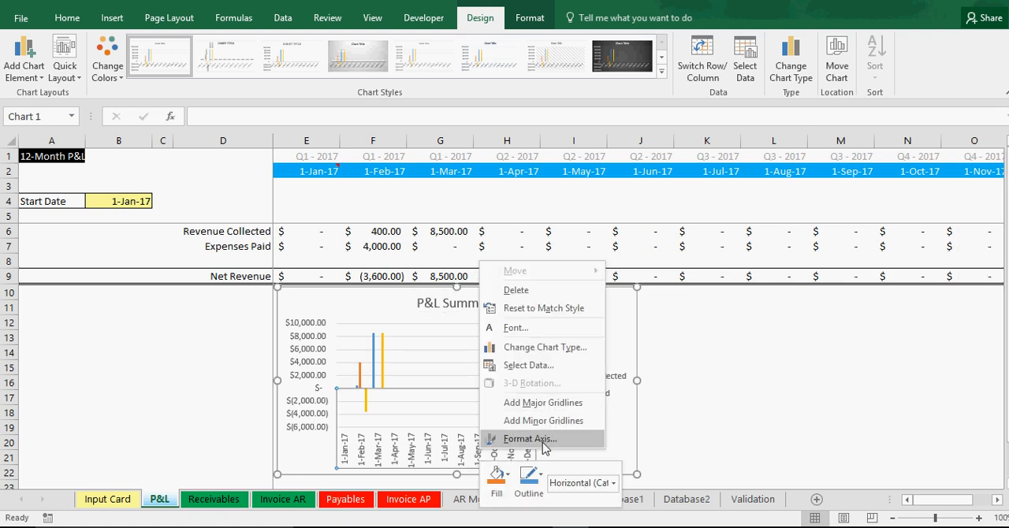
{"action": "left_click", "coordinate": [533, 439]}
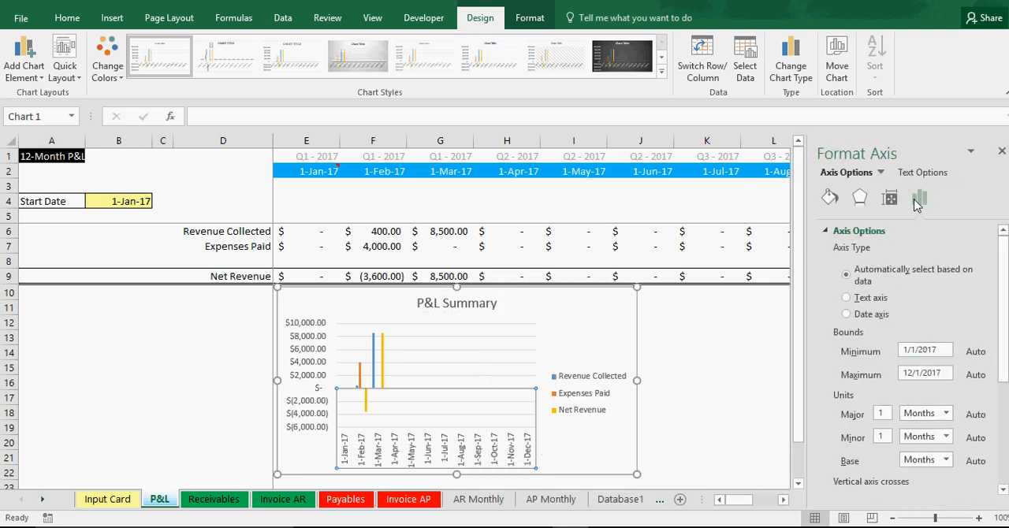
{"action": "left_click", "coordinate": [889, 197]}
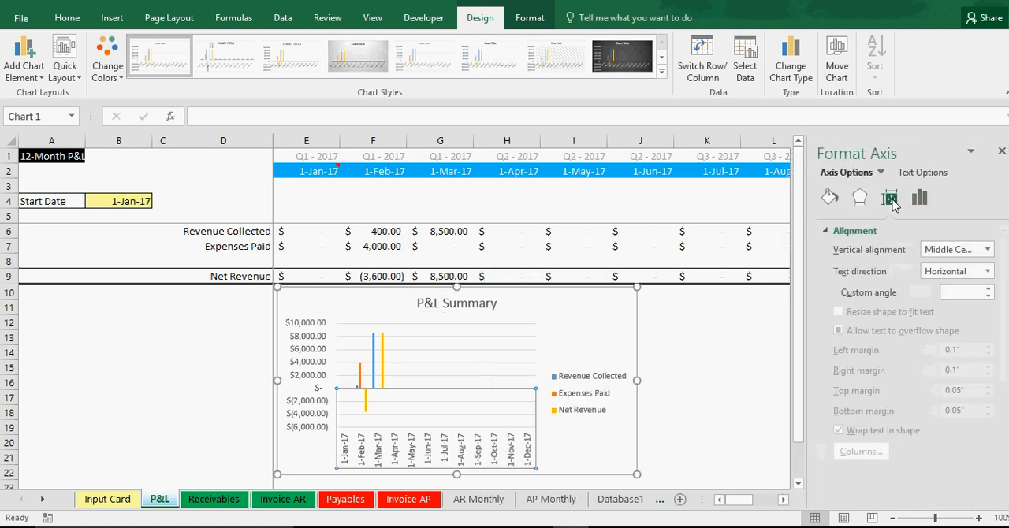
{"action": "left_click", "coordinate": [970, 293]}
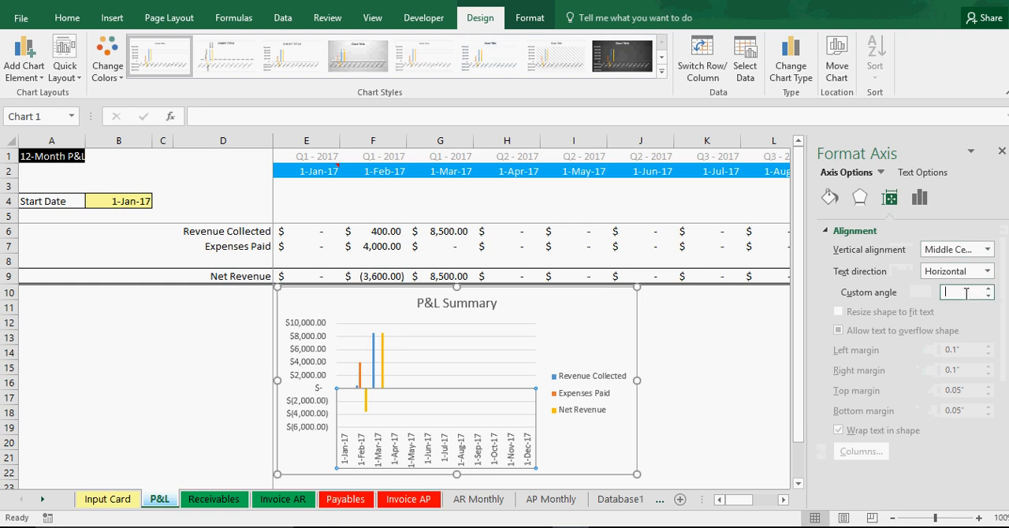
{"action": "type", "text": "-30"}
{"action": "key", "text": "Return"}
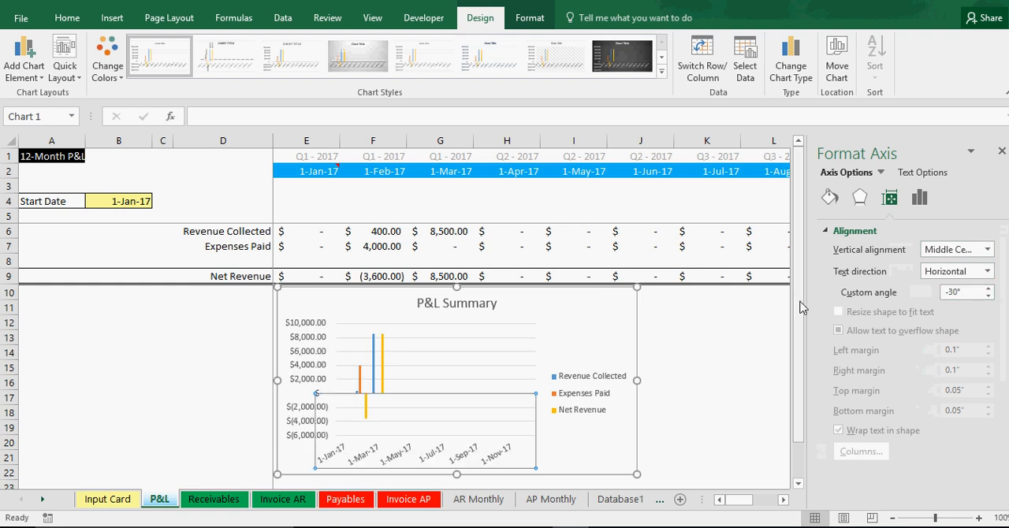
{"action": "left_click", "coordinate": [1001, 151]}
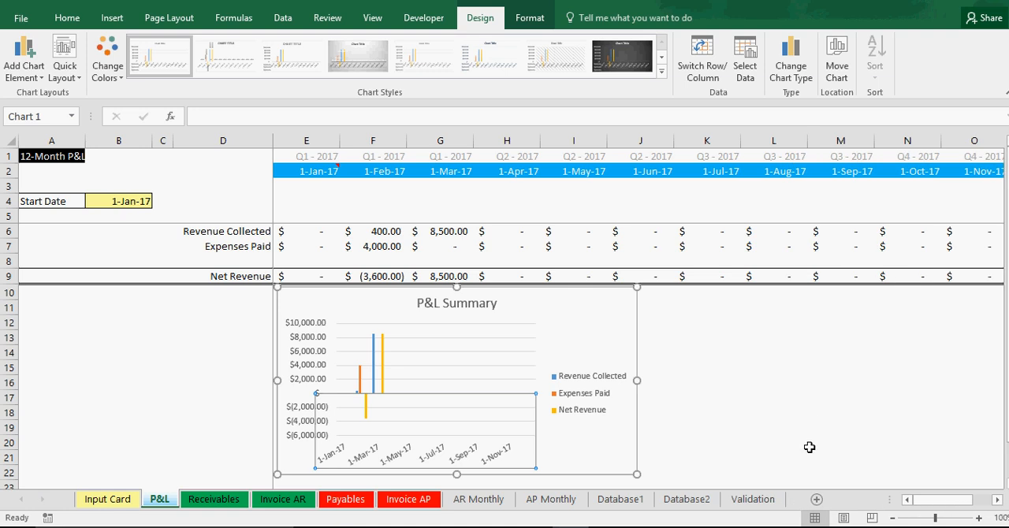
{"action": "left_click", "coordinate": [812, 443]}
Step: Give the P&L Summary chart area a black outline
{"action": "left_click", "coordinate": [573, 329]}
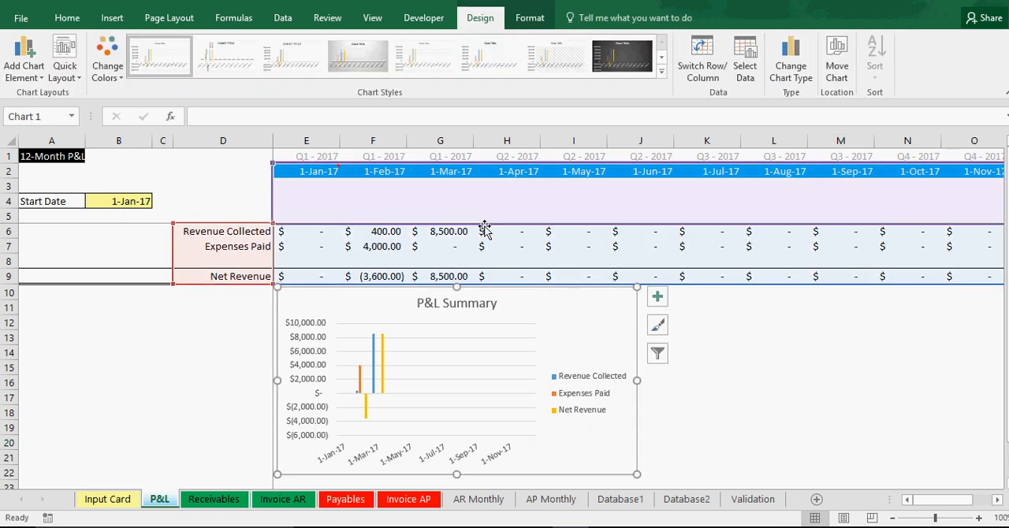
{"action": "right_click", "coordinate": [562, 317]}
{"action": "left_click", "coordinate": [614, 345]}
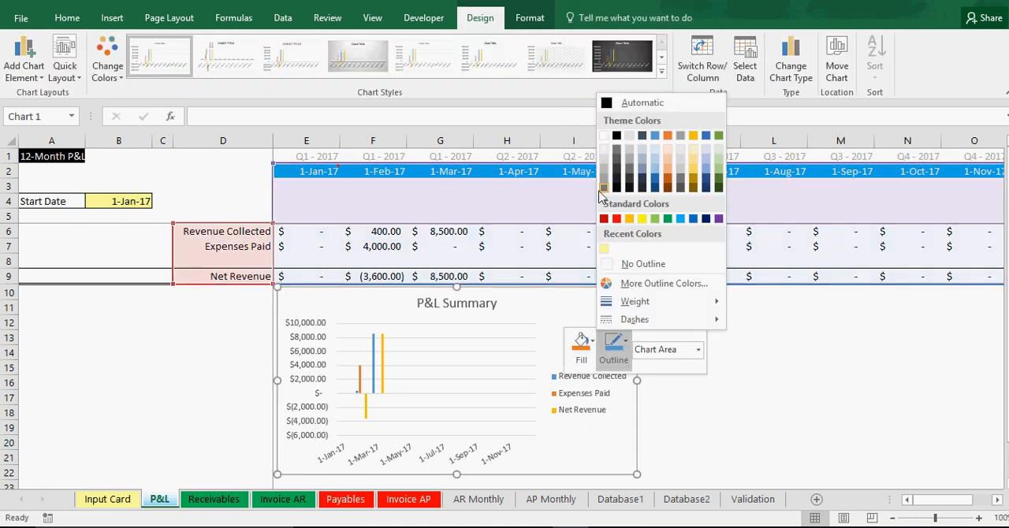
{"action": "left_click", "coordinate": [617, 137]}
{"action": "left_click", "coordinate": [778, 413]}
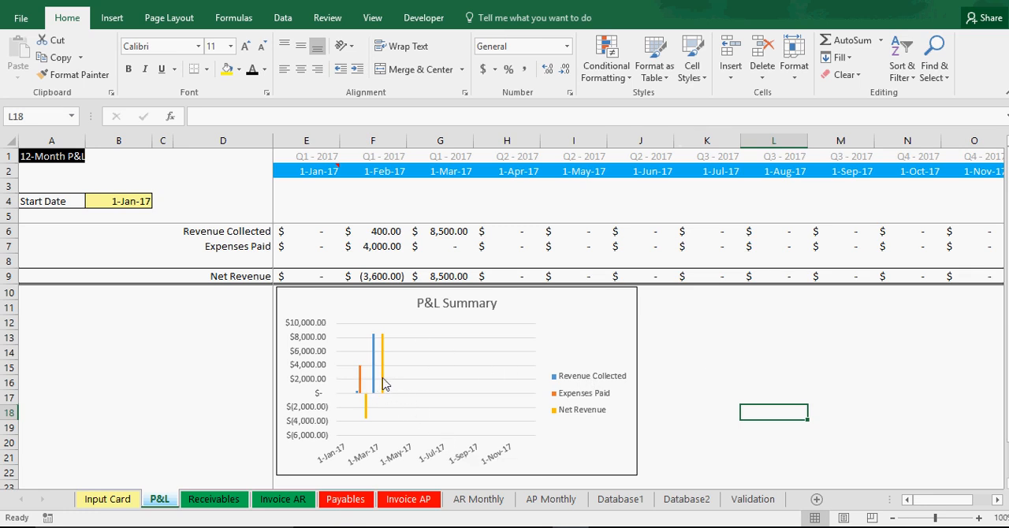
Step: Choose a Combo chart type with Net Revenue as Line with Markers, keeping it off the secondary axis
{"action": "mouse_move", "coordinate": [383, 384]}
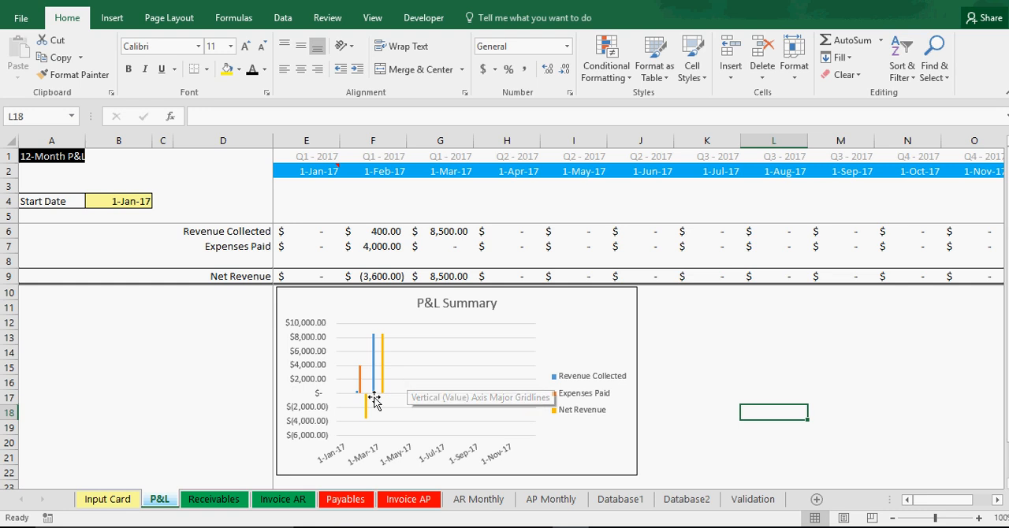
{"action": "right_click", "coordinate": [441, 361]}
{"action": "left_click", "coordinate": [552, 410]}
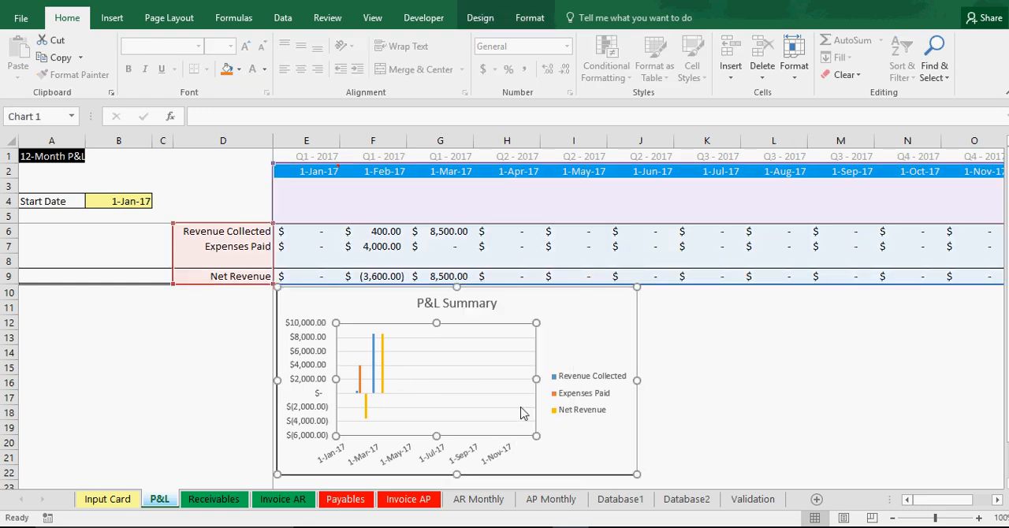
{"action": "left_click", "coordinate": [552, 405]}
{"action": "scroll", "coordinate": [888, 423], "scroll_direction": "down", "scroll_amount": 1}
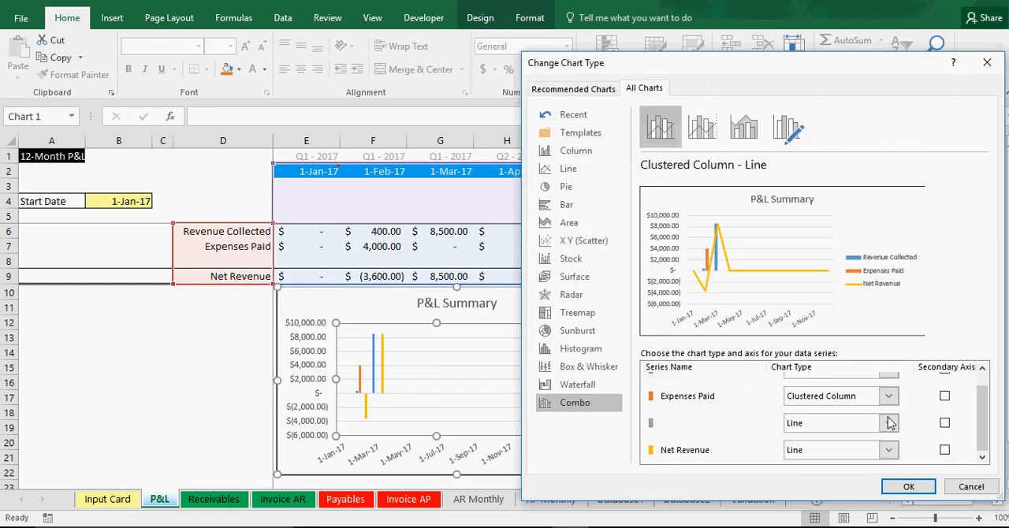
{"action": "left_click", "coordinate": [837, 452]}
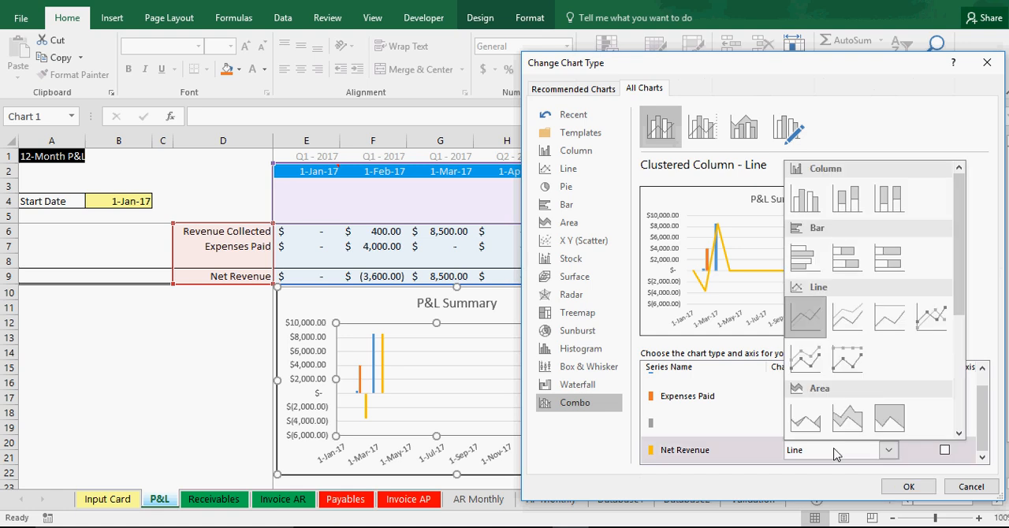
{"action": "left_click", "coordinate": [936, 325]}
{"action": "left_click", "coordinate": [944, 450]}
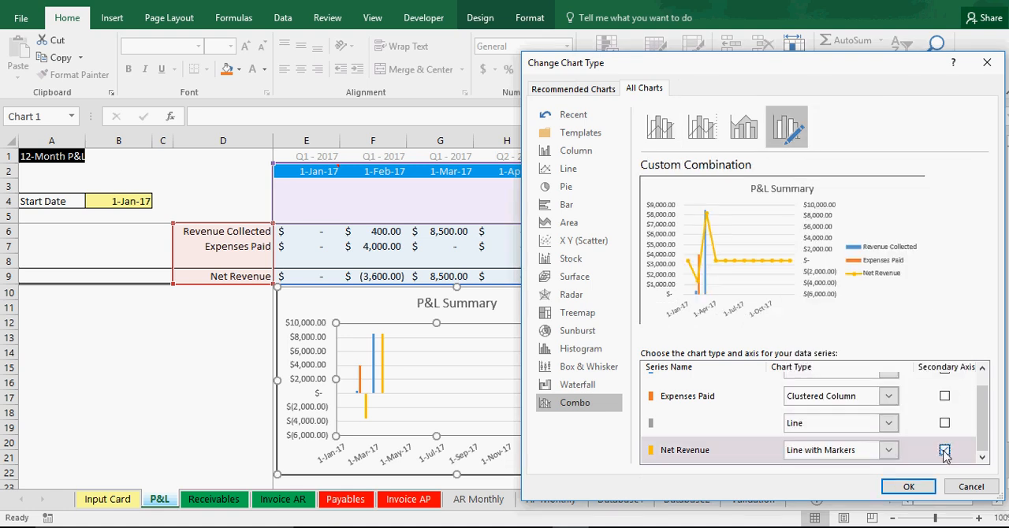
{"action": "left_click", "coordinate": [944, 451]}
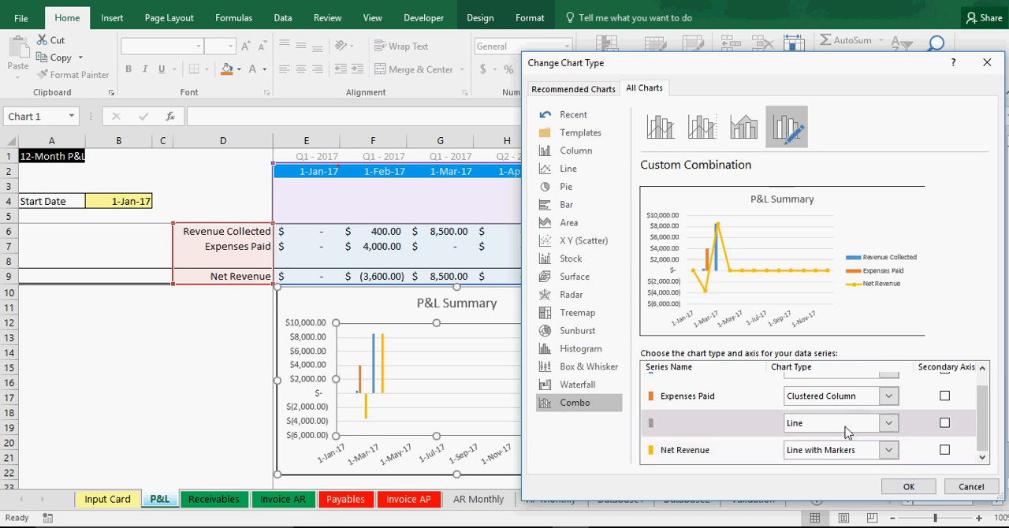
Step: Set the blank series to Clustered Column and apply the custom combination to the chart
{"action": "left_click", "coordinate": [796, 423]}
{"action": "left_click", "coordinate": [805, 172]}
{"action": "scroll", "coordinate": [820, 397], "scroll_direction": "up", "scroll_amount": 1}
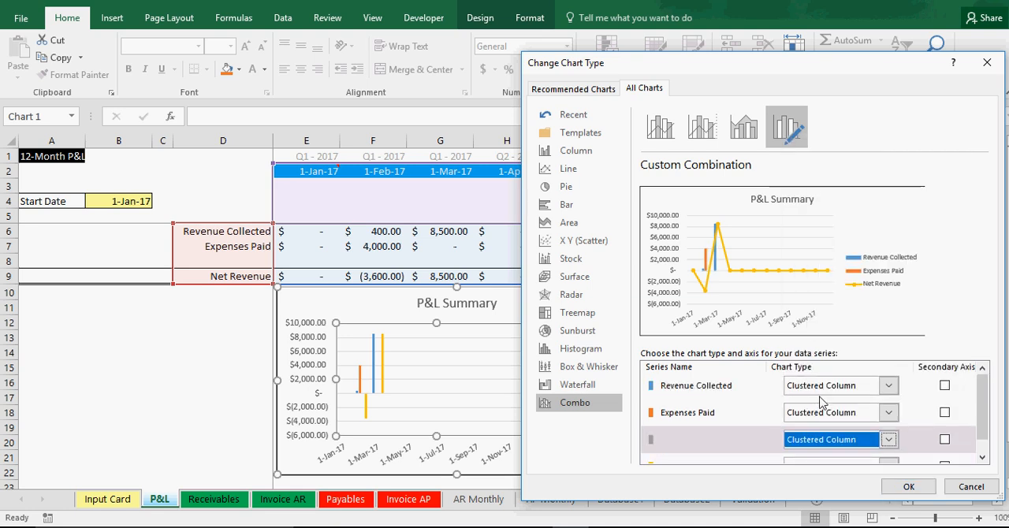
{"action": "left_click", "coordinate": [903, 482]}
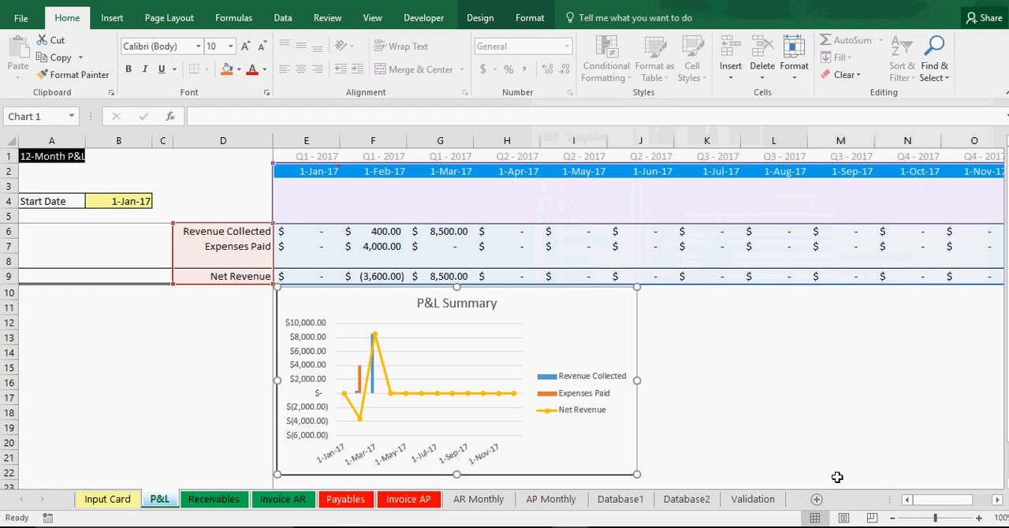
Step: Open the outline colour choices for the Net Revenue line in the chart
{"action": "right_click", "coordinate": [389, 386]}
{"action": "left_click", "coordinate": [426, 415]}
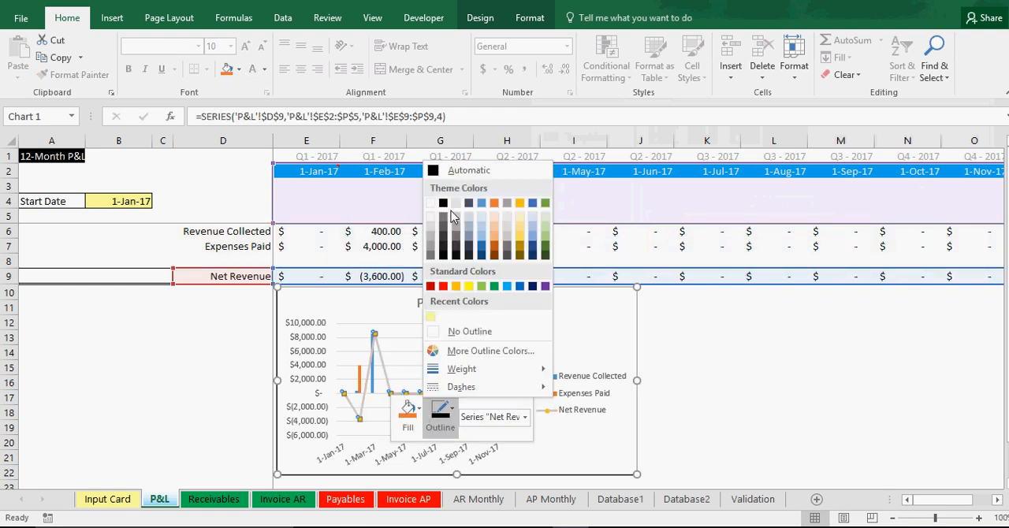
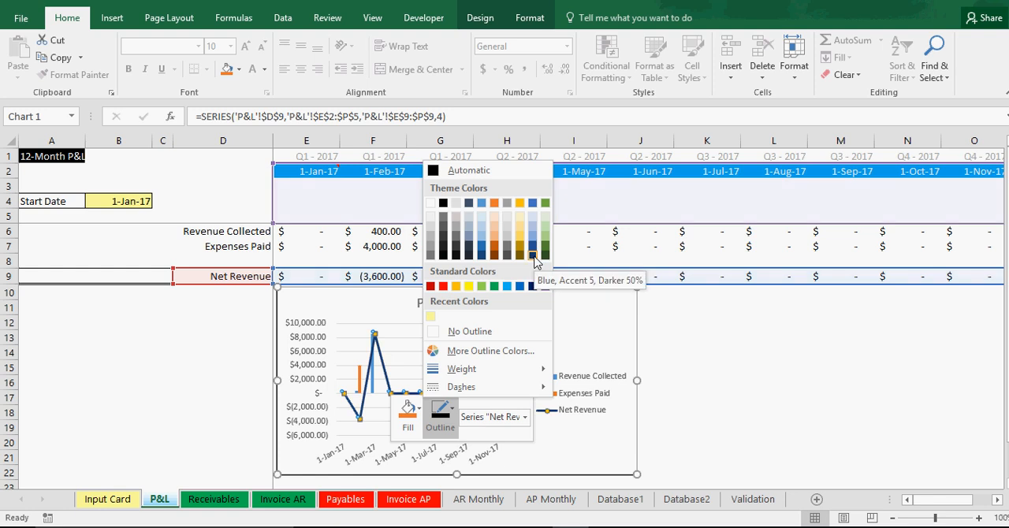
Step: Colour the Net Revenue line in the P&L Summary chart dark blue
{"action": "left_click", "coordinate": [533, 287]}
{"action": "left_click", "coordinate": [709, 381]}
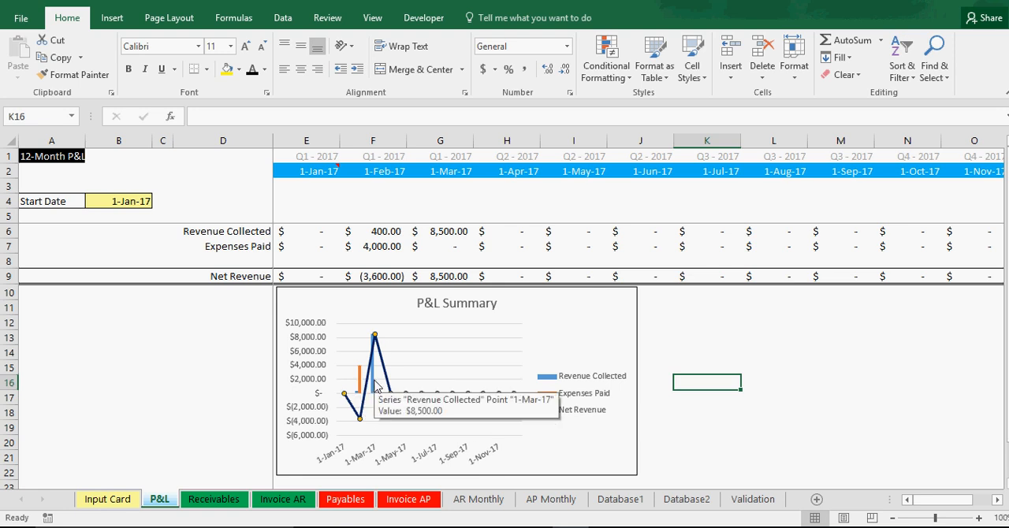
Step: Set the P&L Summary chart's legend position to Bottom
{"action": "left_click", "coordinate": [630, 352]}
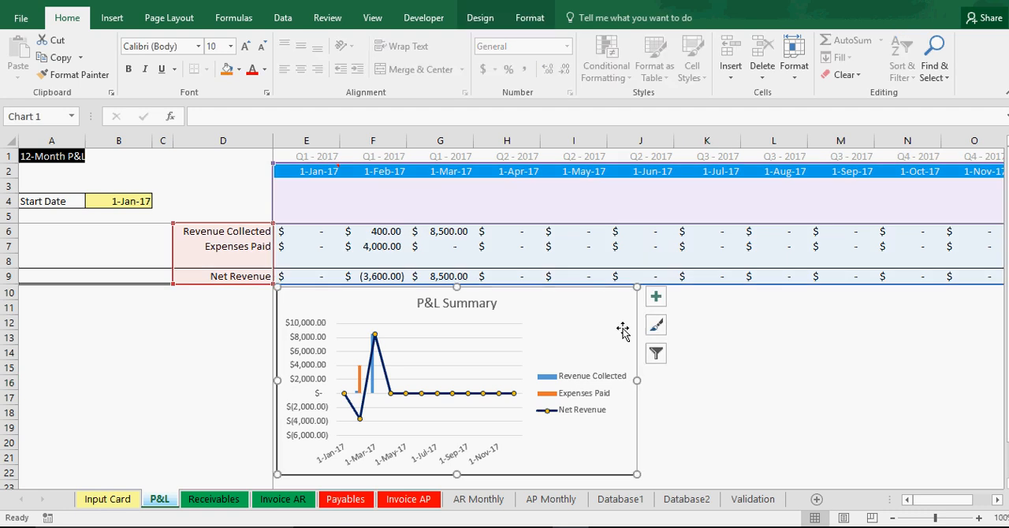
{"action": "right_click", "coordinate": [584, 386]}
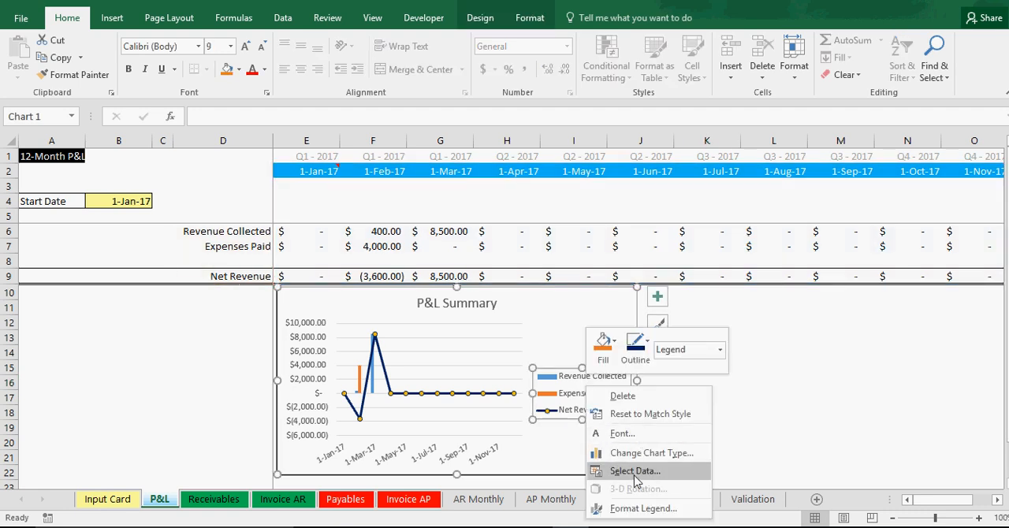
{"action": "left_click", "coordinate": [643, 508]}
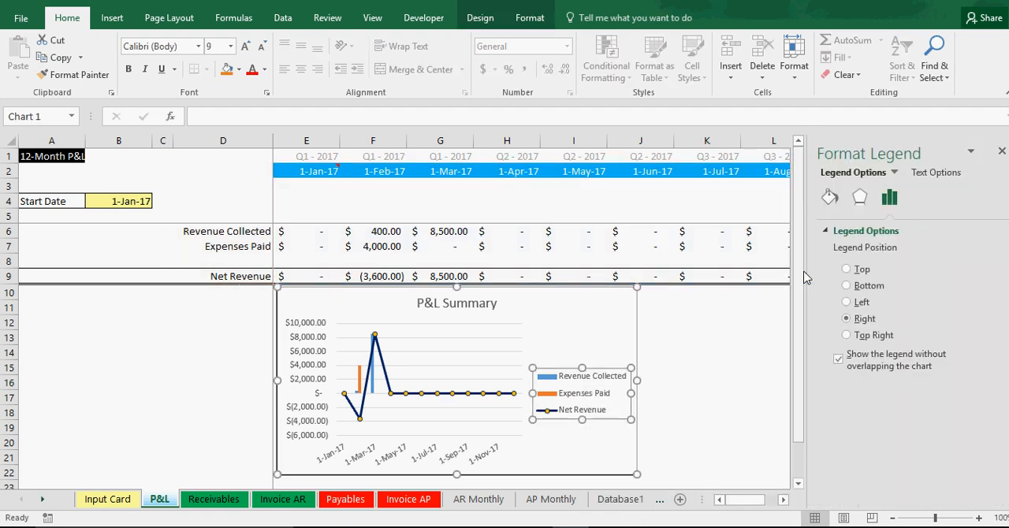
{"action": "left_click", "coordinate": [865, 286]}
{"action": "left_click", "coordinate": [1000, 153]}
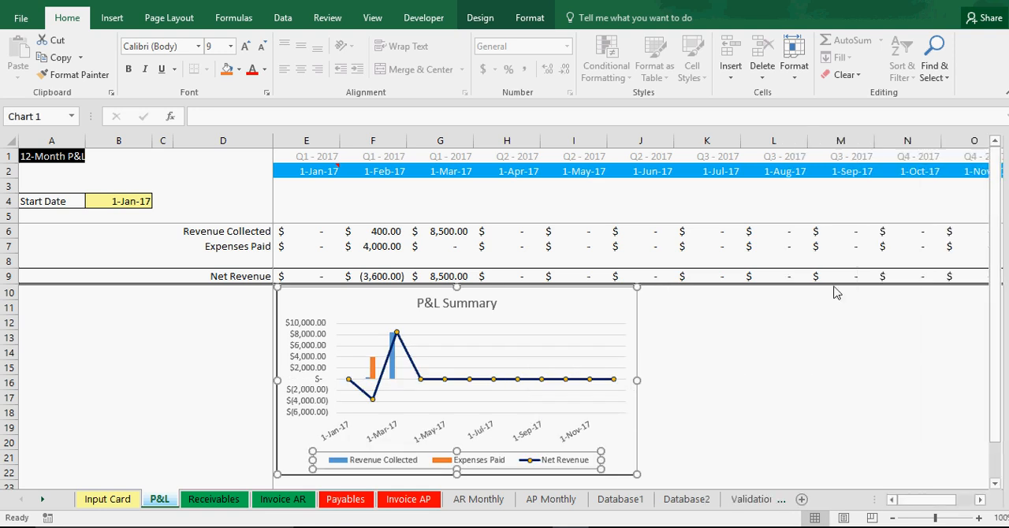
{"action": "left_click", "coordinate": [772, 338]}
{"action": "left_click", "coordinate": [580, 308]}
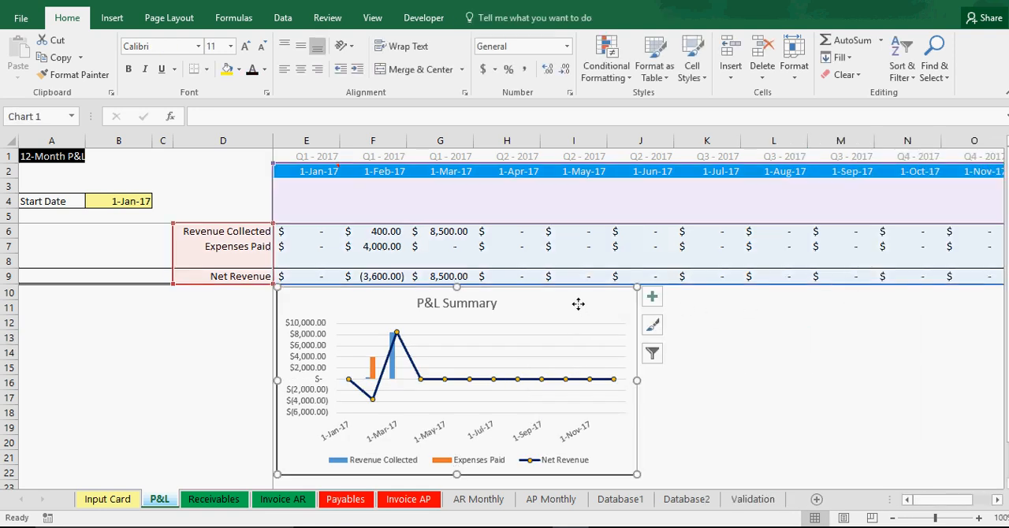
{"action": "left_click_drag", "start_coordinate": [576, 302], "coordinate": [573, 304]}
{"action": "left_click", "coordinate": [772, 364]}
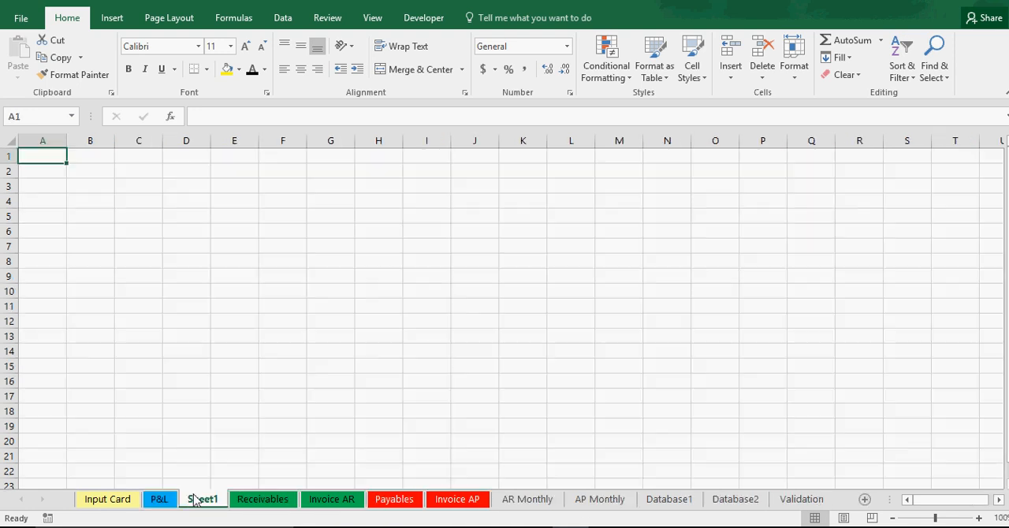
Step: Rename the new blank sheet as Balances
{"action": "right_click", "coordinate": [201, 499]}
{"action": "left_click", "coordinate": [267, 364]}
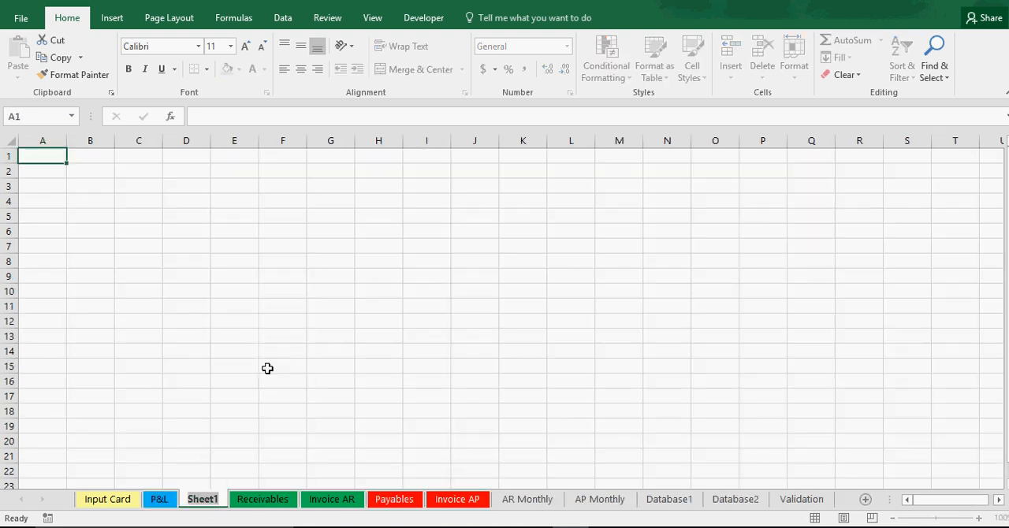
{"action": "type", "text": "Balances"}
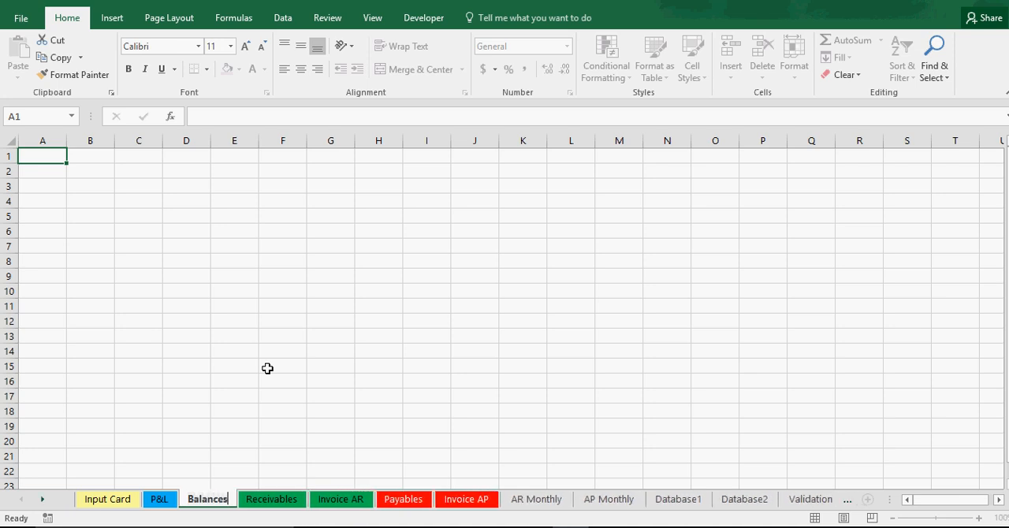
{"action": "key", "text": "Return"}
Step: Insert an empty clustered column chart on the Balances sheet and place it near cell A1
{"action": "left_click", "coordinate": [84, 167]}
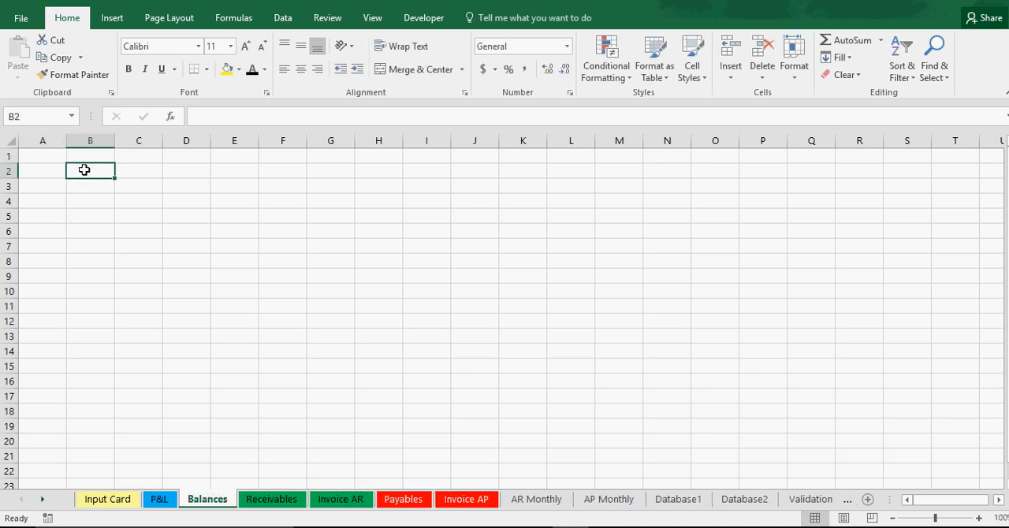
{"action": "left_click", "coordinate": [115, 19]}
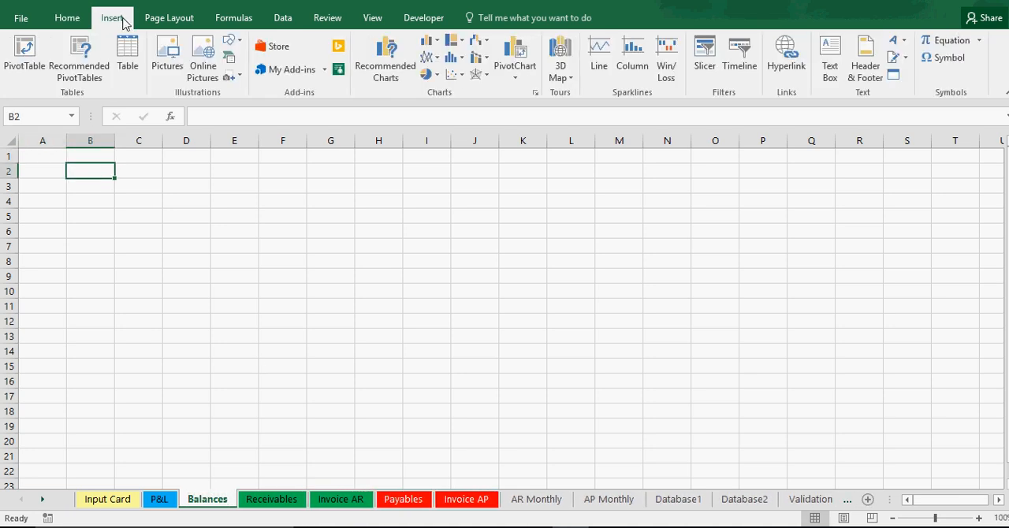
{"action": "left_click", "coordinate": [428, 39]}
{"action": "left_click", "coordinate": [441, 86]}
{"action": "left_click_drag", "start_coordinate": [404, 306], "coordinate": [87, 231]}
Step: Fill all cells of the Balances sheet with white
{"action": "left_click", "coordinate": [11, 140]}
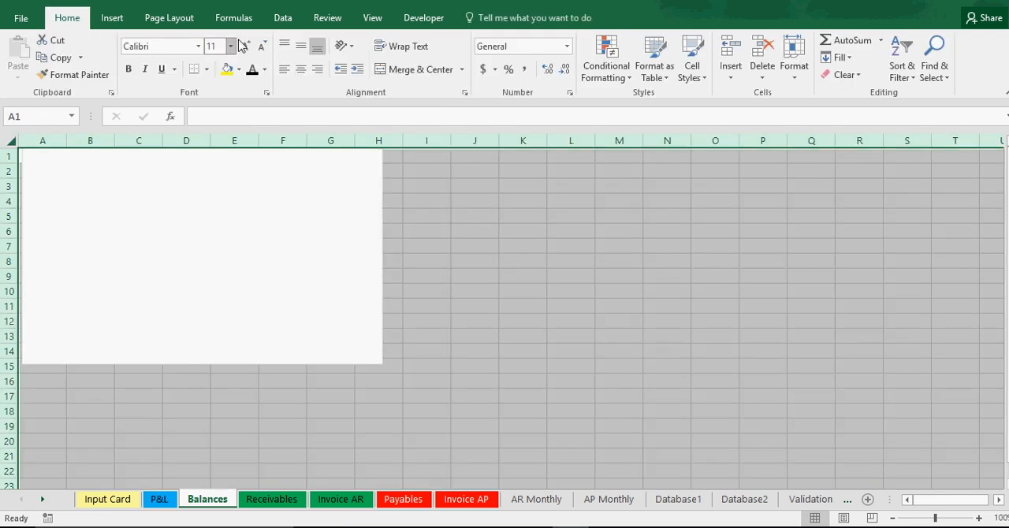
{"action": "left_click", "coordinate": [239, 70]}
{"action": "left_click", "coordinate": [236, 230]}
Step: Set the empty chart's data range to D3:P7 on the AR Monthly sheet
{"action": "left_click", "coordinate": [154, 214]}
{"action": "right_click", "coordinate": [154, 214]}
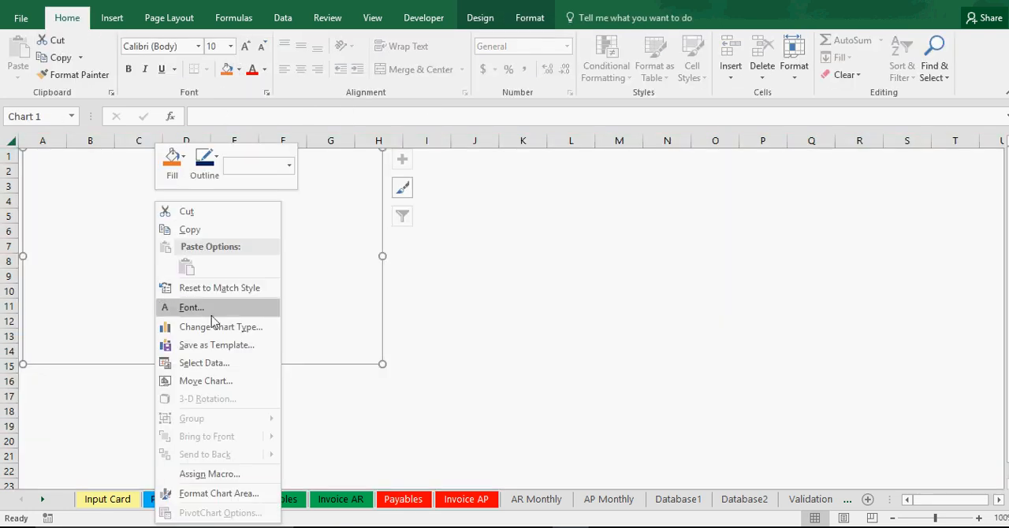
{"action": "left_click", "coordinate": [215, 361]}
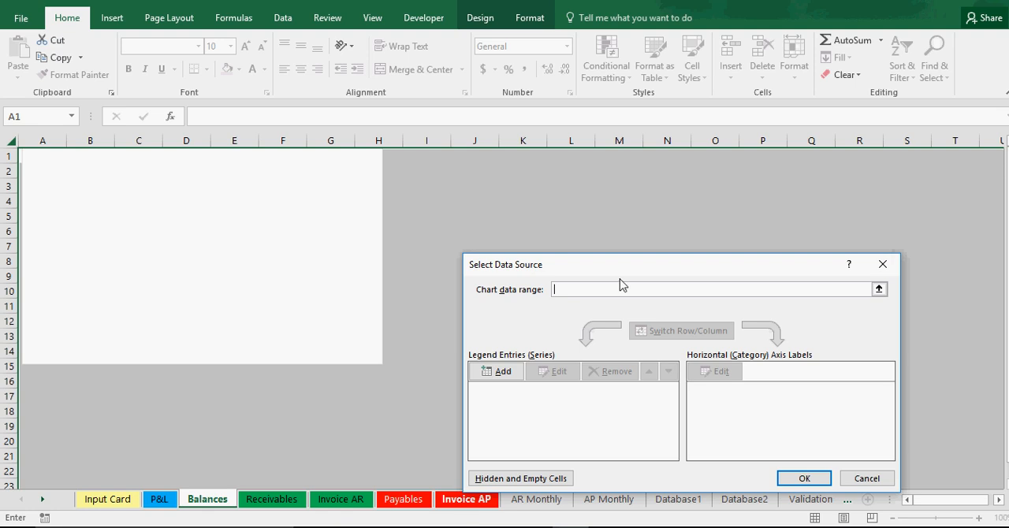
{"action": "left_click", "coordinate": [538, 500]}
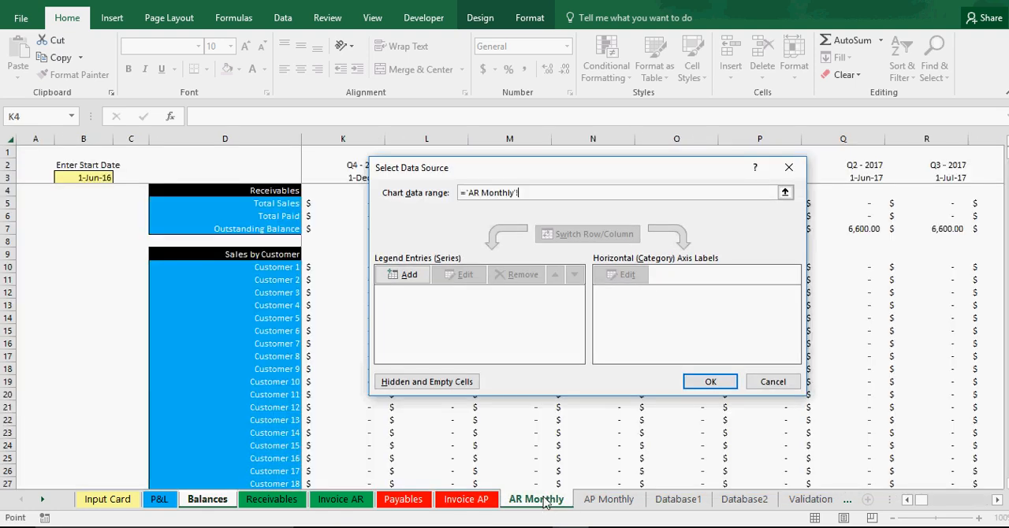
{"action": "left_click_drag", "start_coordinate": [563, 167], "coordinate": [332, 307]}
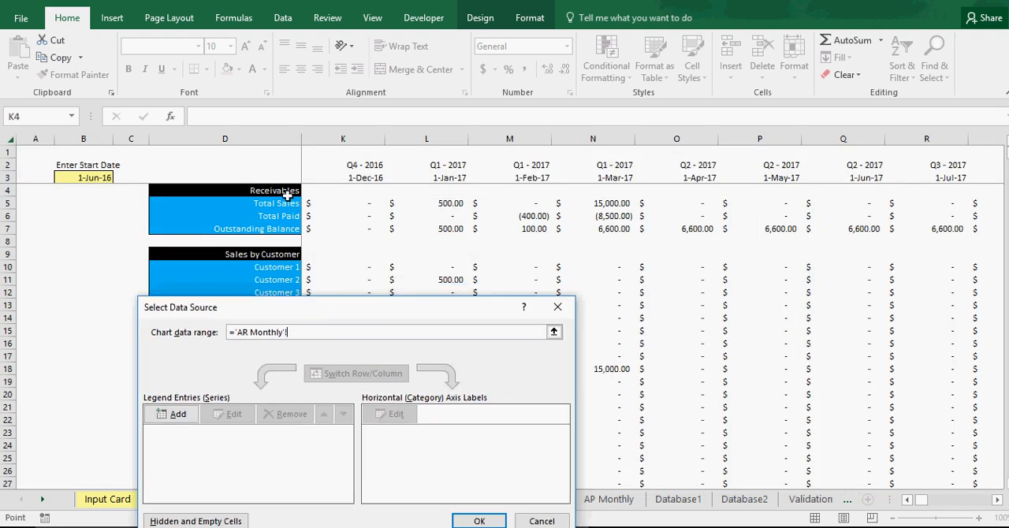
{"action": "left_click_drag", "start_coordinate": [273, 183], "coordinate": [955, 231]}
{"action": "left_click_drag", "start_coordinate": [138, 224], "coordinate": [445, 227]}
{"action": "left_click", "coordinate": [907, 501]}
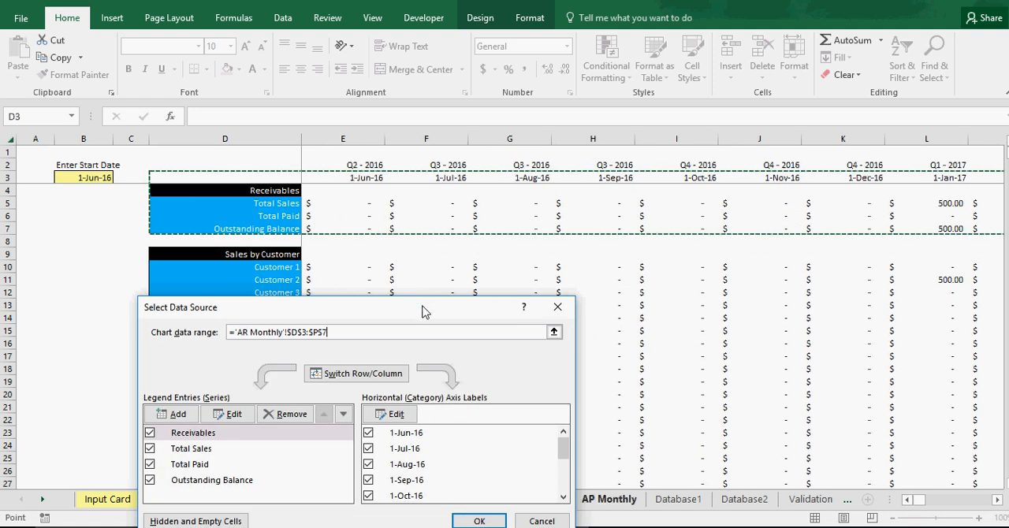
{"action": "left_click_drag", "start_coordinate": [423, 312], "coordinate": [441, 197]}
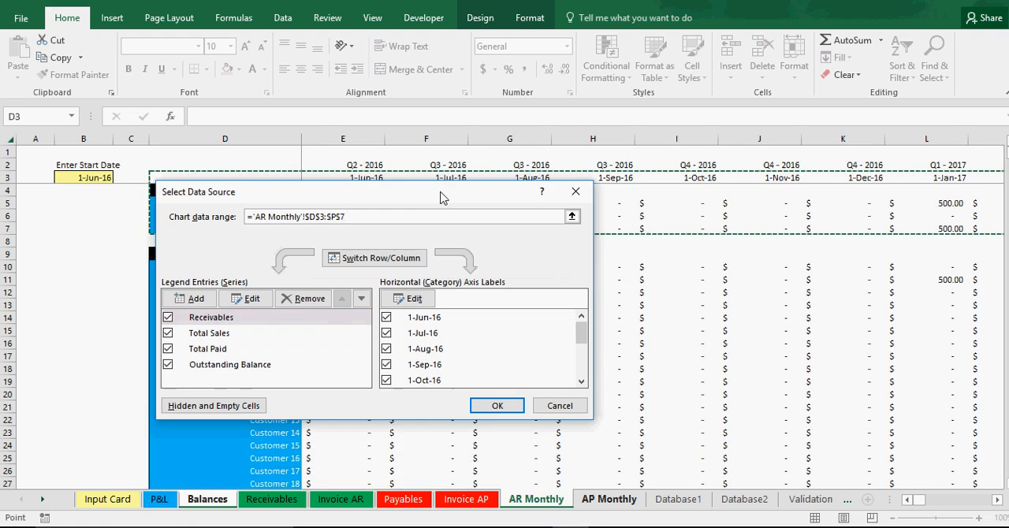
{"action": "left_click", "coordinate": [498, 406]}
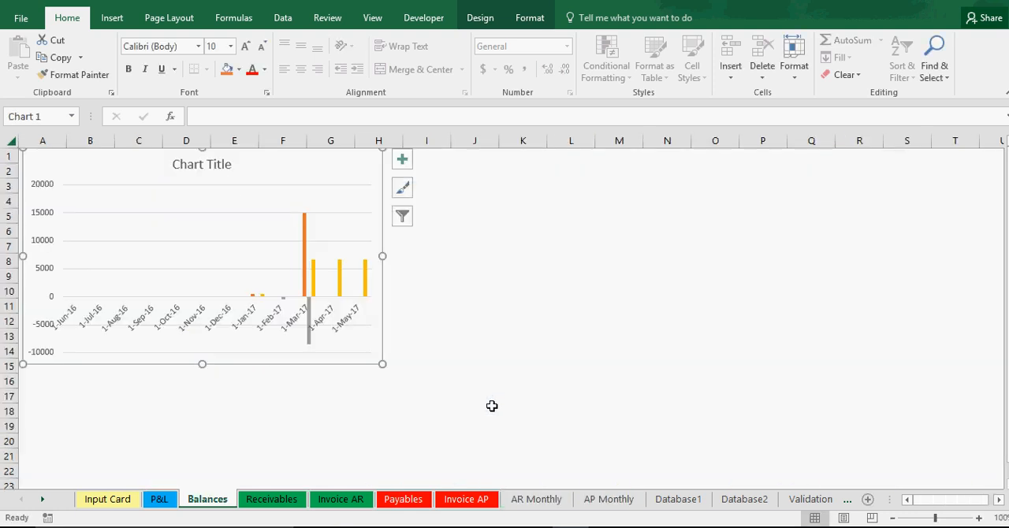
Step: Move the receivables chart down so it starts at row 2, and title it "AR Analysis"
{"action": "left_click_drag", "start_coordinate": [325, 161], "coordinate": [327, 189]}
{"action": "left_click", "coordinate": [233, 185]}
{"action": "left_click_drag", "start_coordinate": [189, 184], "coordinate": [322, 183]}
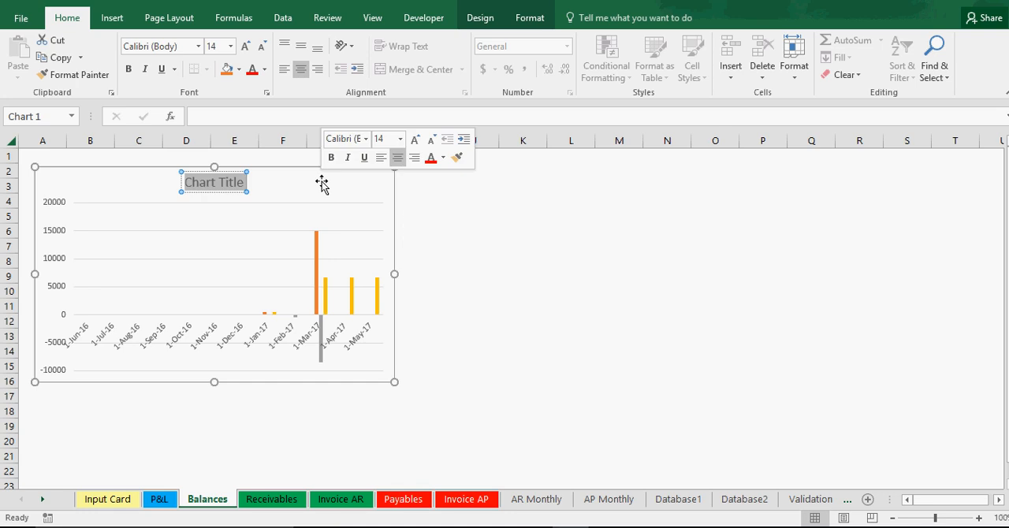
{"action": "type", "text": "AR"}
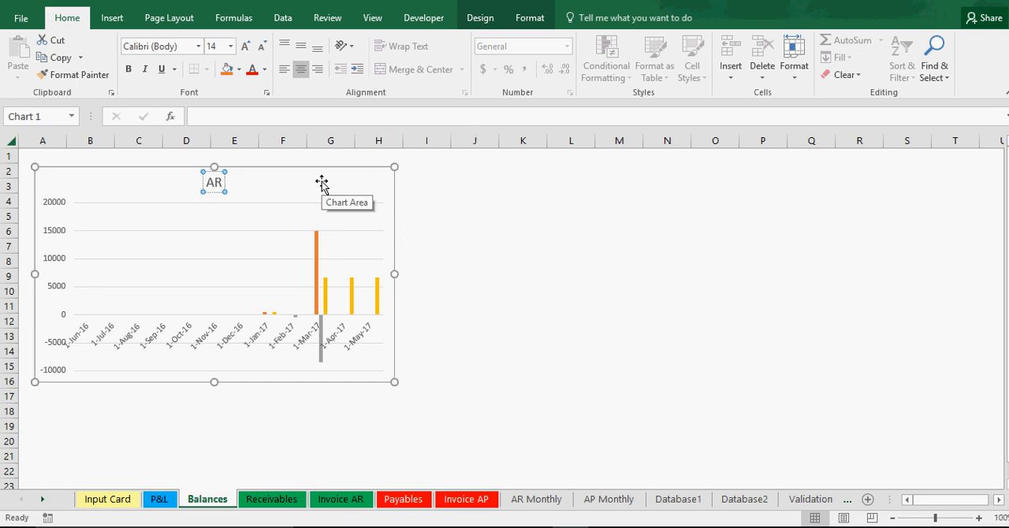
{"action": "type", "text": " Analysis"}
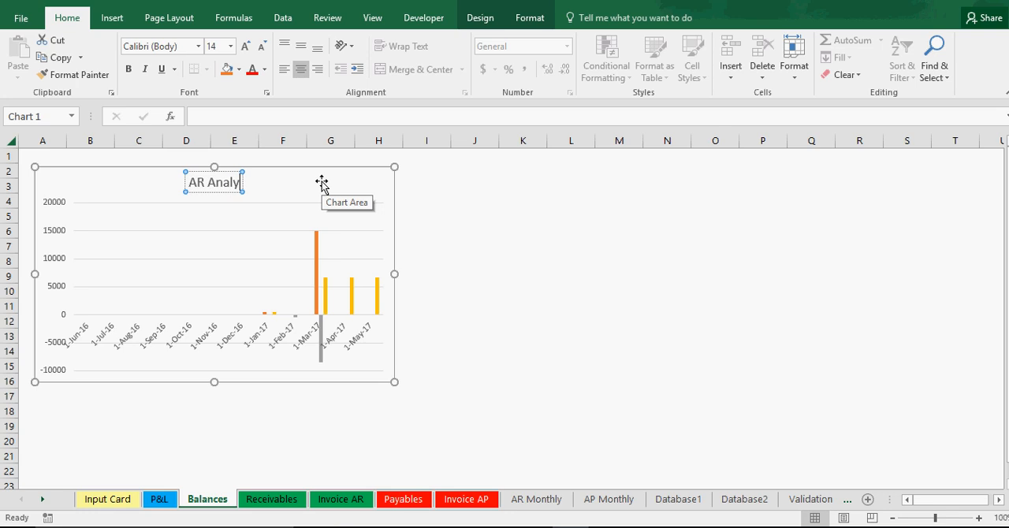
{"action": "left_click", "coordinate": [471, 294]}
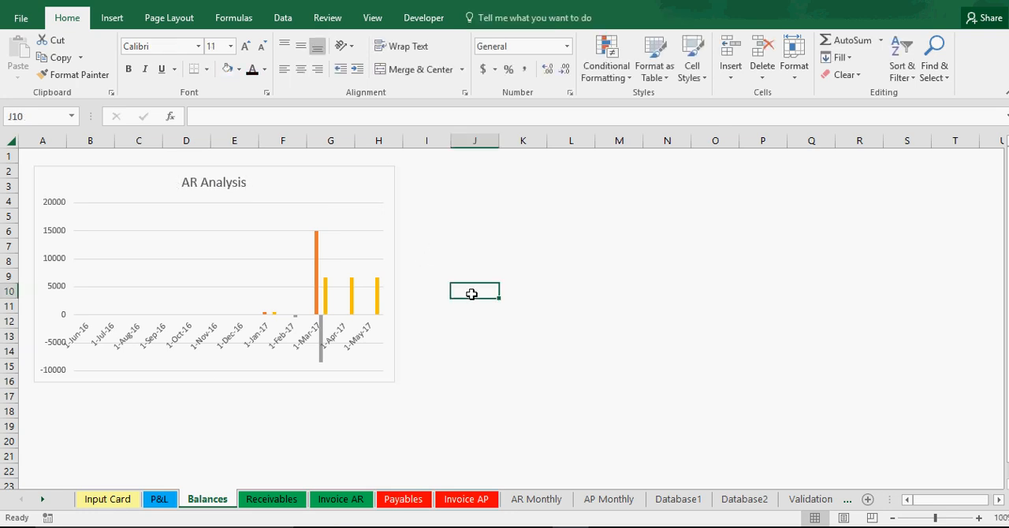
Step: Change the start date in cell B3 of the AR Monthly sheet to 1/1/2017
{"action": "left_click", "coordinate": [365, 198]}
{"action": "left_click", "coordinate": [536, 499]}
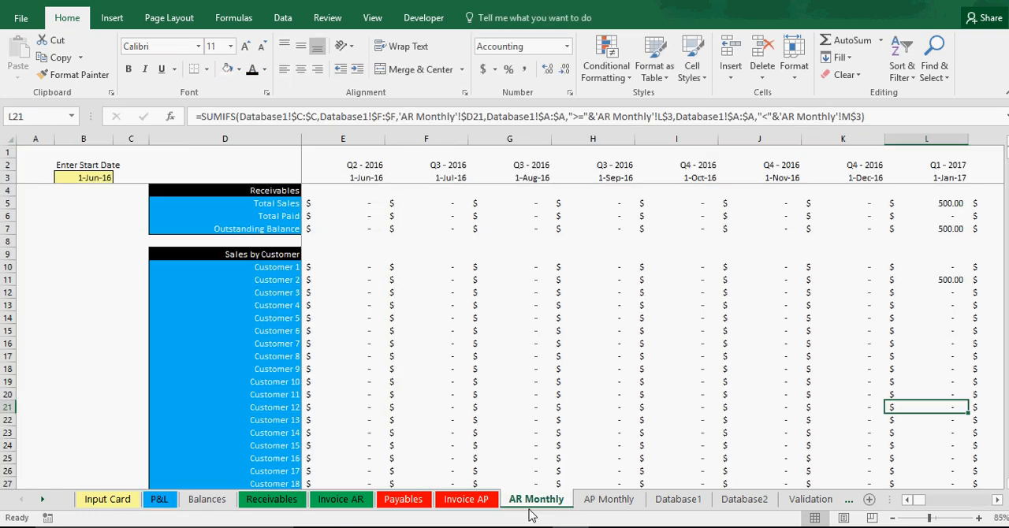
{"action": "left_click", "coordinate": [73, 178]}
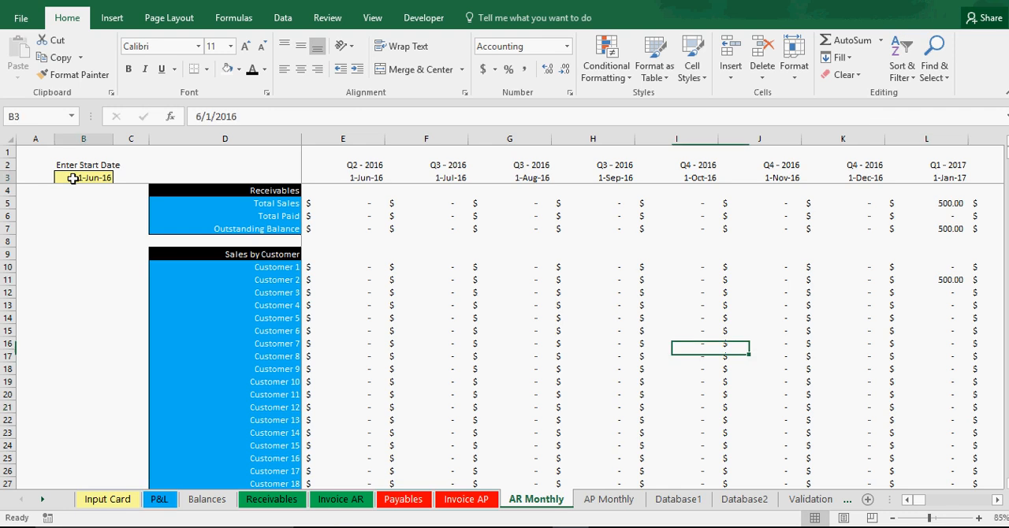
{"action": "left_click", "coordinate": [200, 116]}
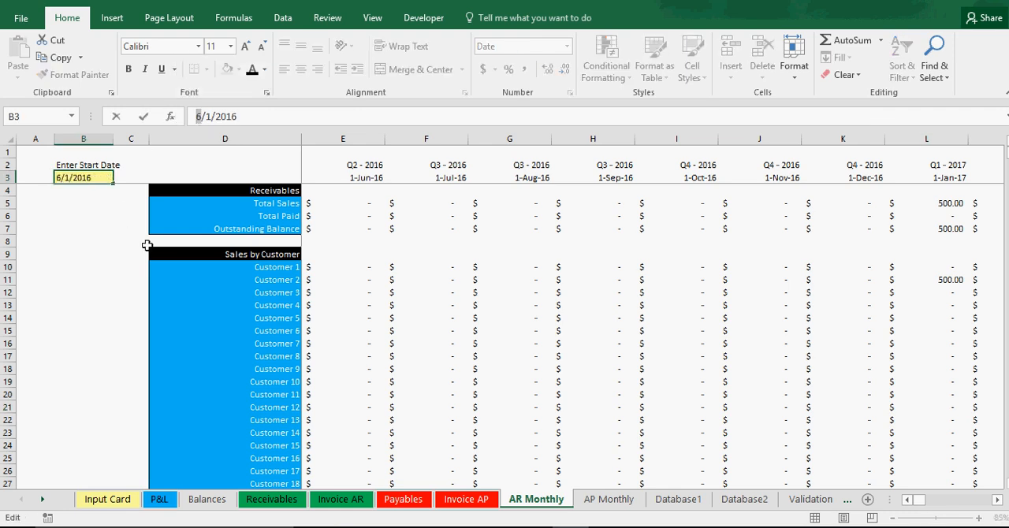
{"action": "type", "text": "17"}
{"action": "key", "text": "Return"}
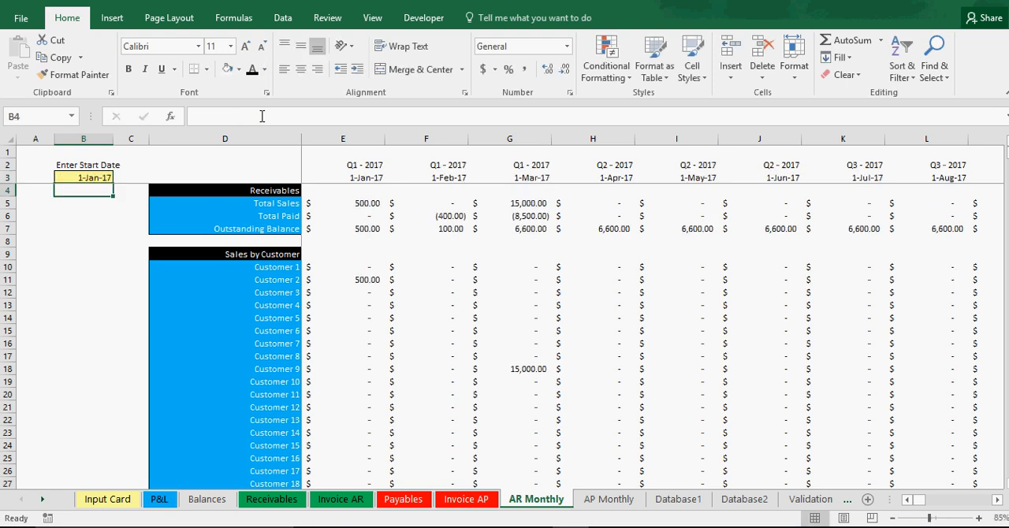
Step: Rename the Balances sheet as "Visuals (balances)"
{"action": "left_click", "coordinate": [200, 505]}
{"action": "right_click", "coordinate": [201, 505]}
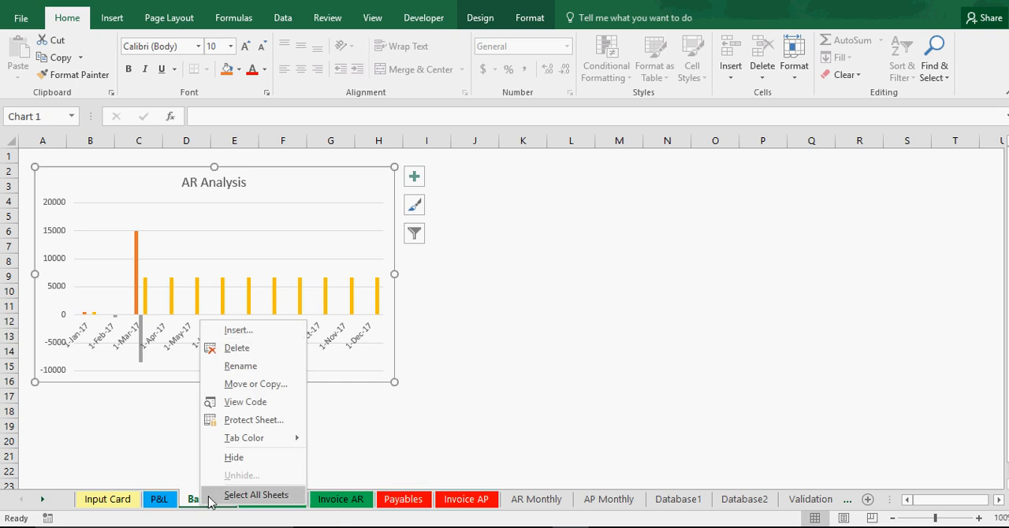
{"action": "mouse_move", "coordinate": [256, 444]}
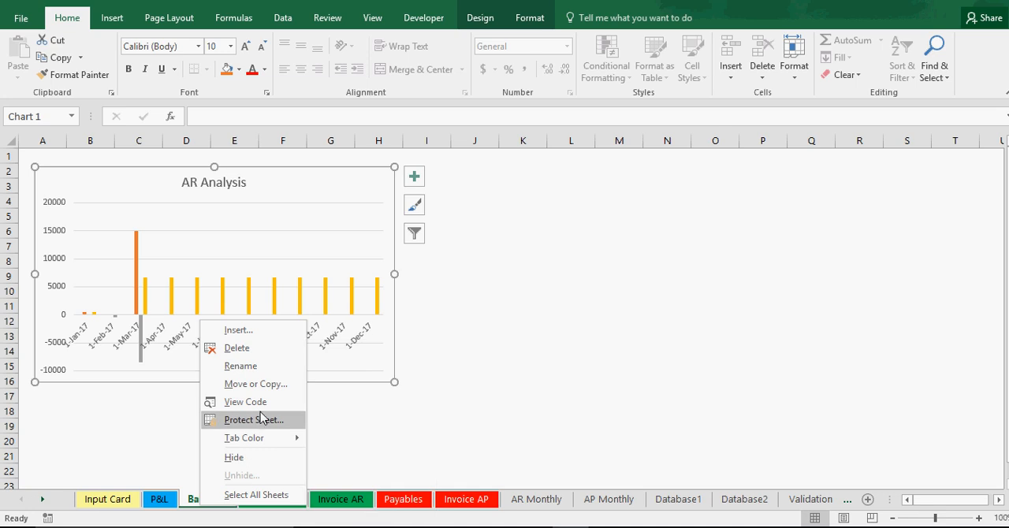
{"action": "left_click", "coordinate": [260, 365]}
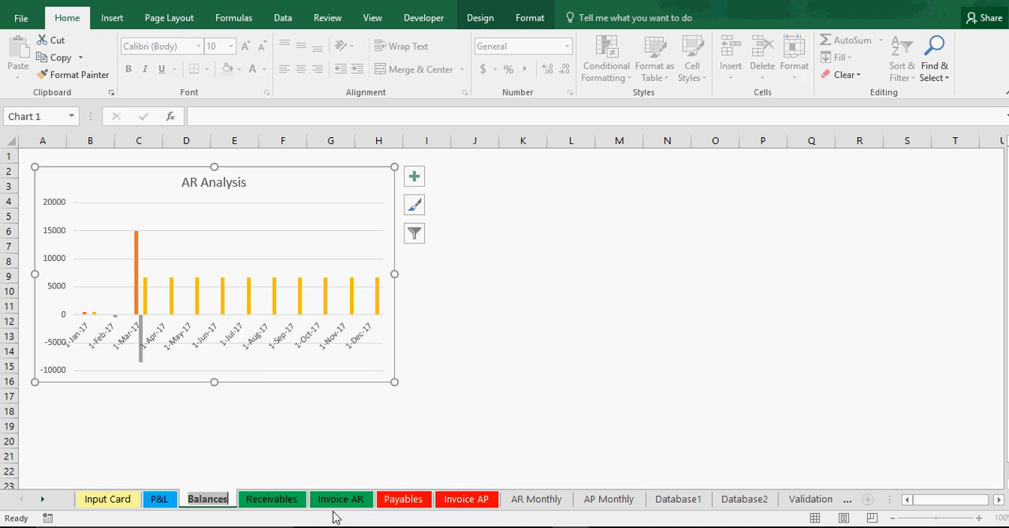
{"action": "type", "text": "Visuals"}
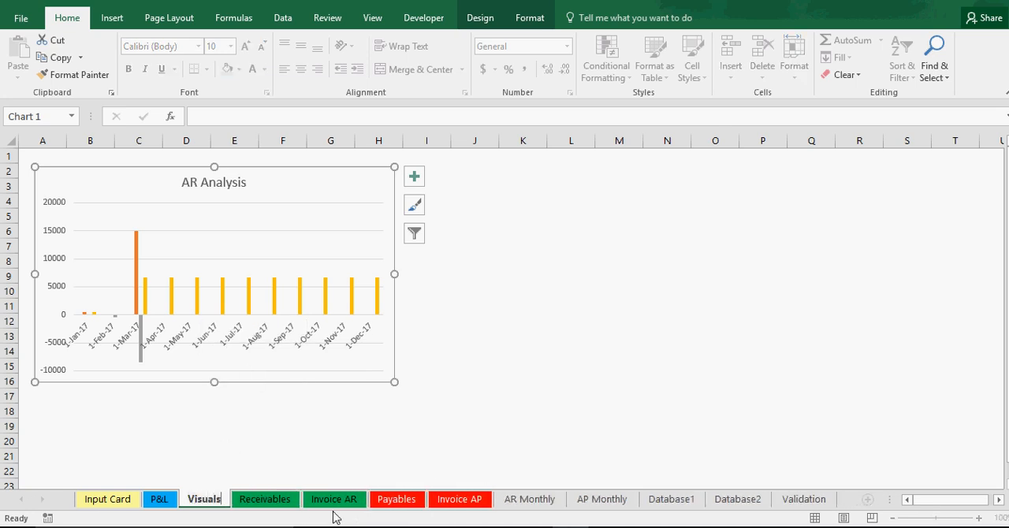
{"action": "type", "text": " (balances)"}
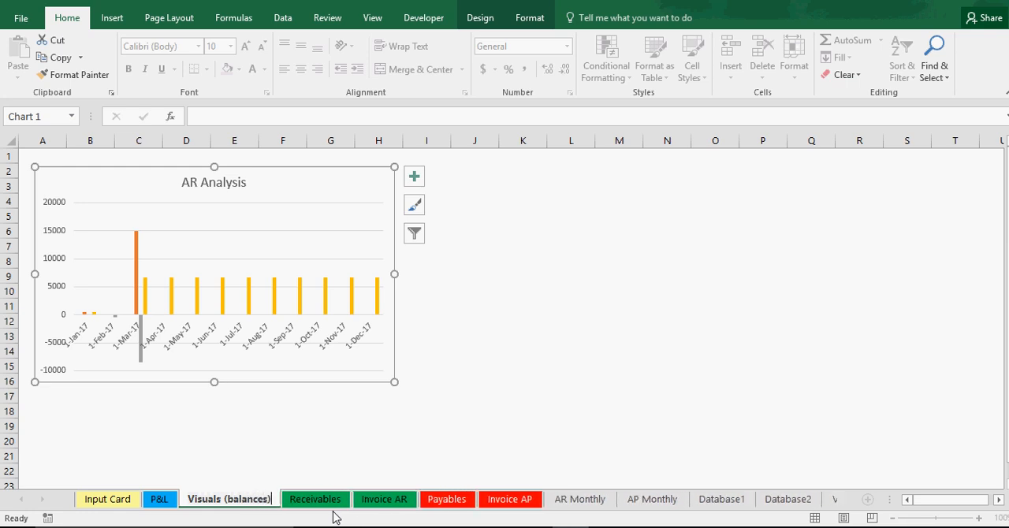
{"action": "key", "text": "Return"}
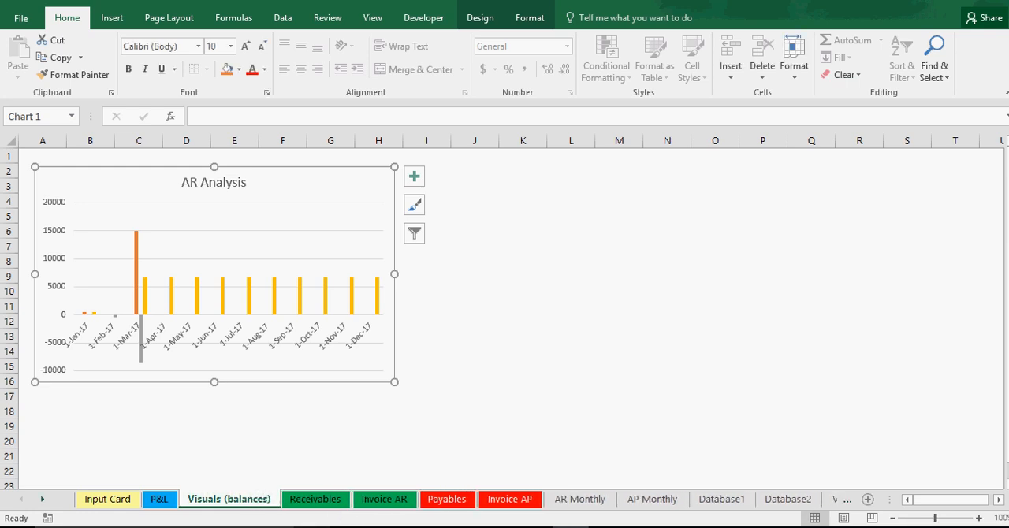
Step: Apply a tab colour to the Visuals (balances) sheet
{"action": "left_click", "coordinate": [306, 499]}
{"action": "left_click", "coordinate": [236, 498]}
{"action": "right_click", "coordinate": [240, 501]}
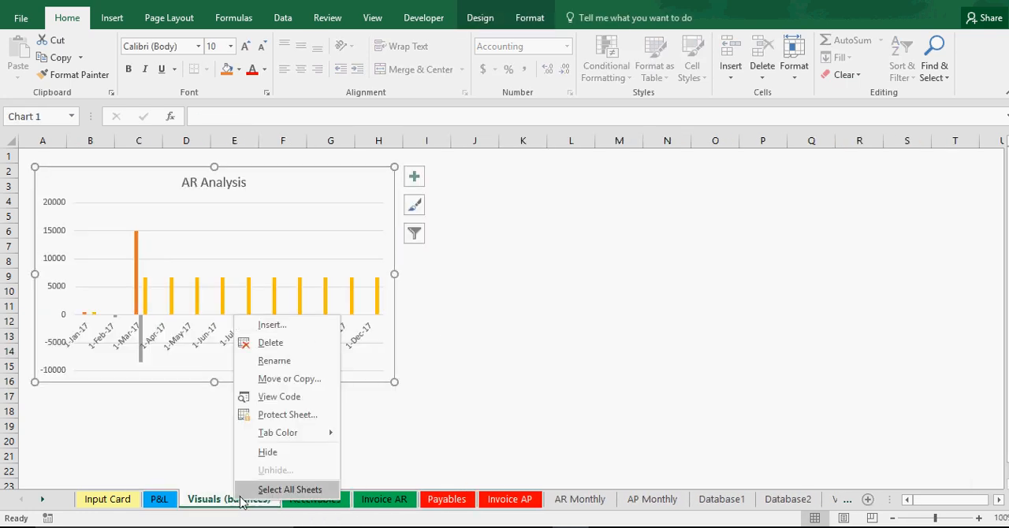
{"action": "mouse_move", "coordinate": [305, 433]}
{"action": "left_click", "coordinate": [349, 364]}
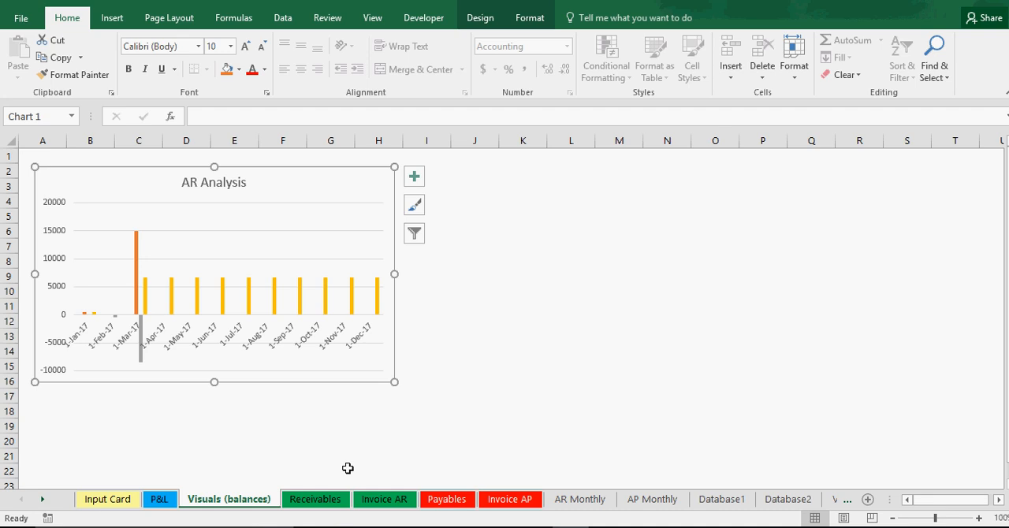
Step: Add a legend at the bottom of the AR Analysis chart and widen the chart to the end of column L
{"action": "left_click", "coordinate": [331, 499]}
{"action": "left_click", "coordinate": [209, 499]}
{"action": "left_click", "coordinate": [414, 176]}
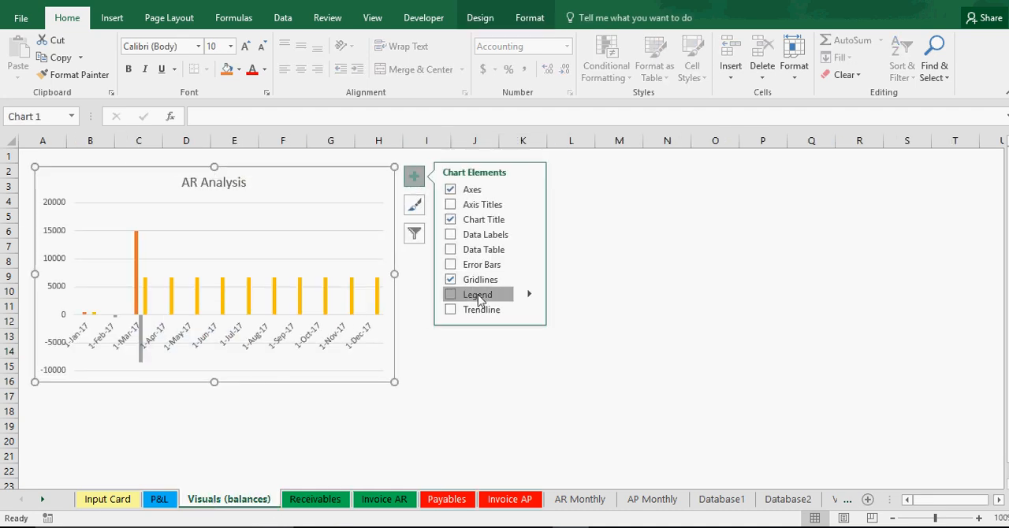
{"action": "left_click", "coordinate": [450, 294]}
{"action": "right_click", "coordinate": [329, 285]}
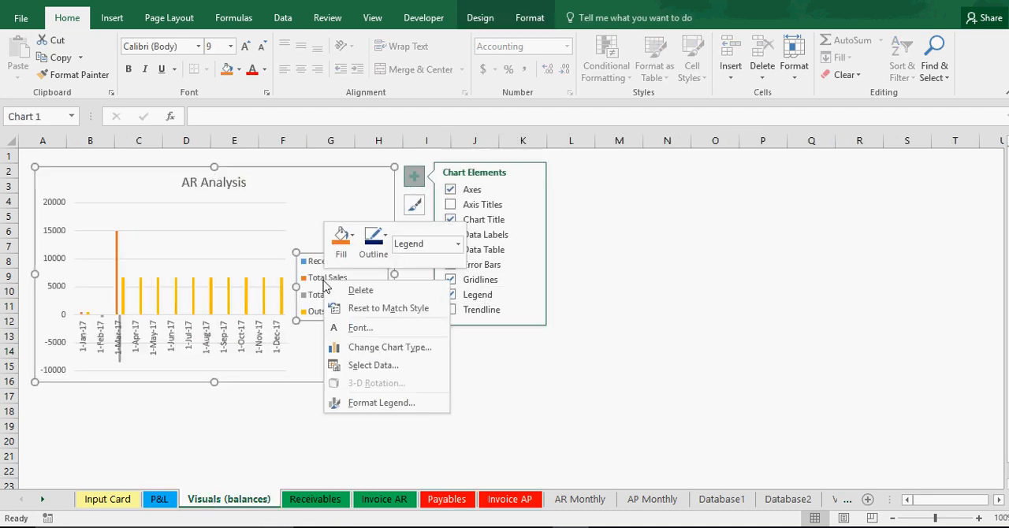
{"action": "left_click", "coordinate": [380, 403]}
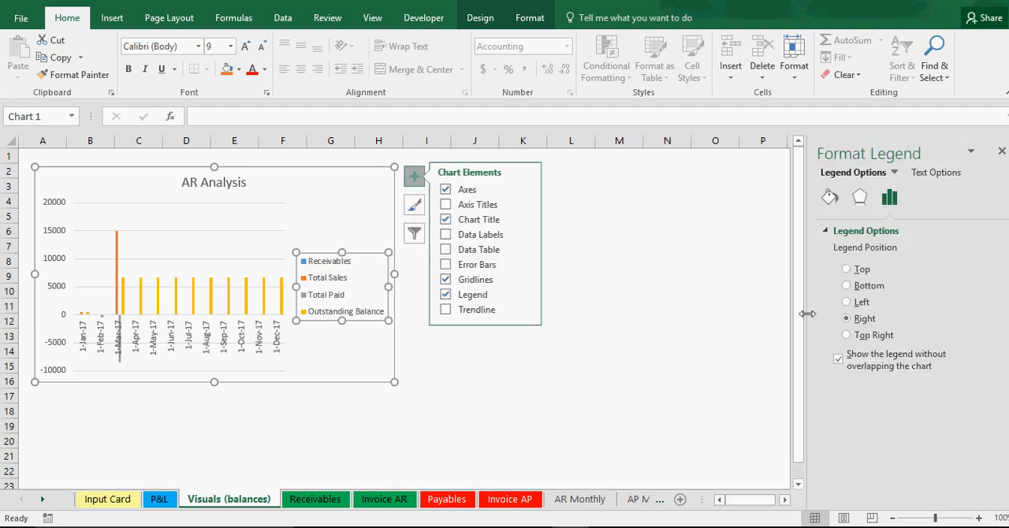
{"action": "left_click", "coordinate": [868, 287]}
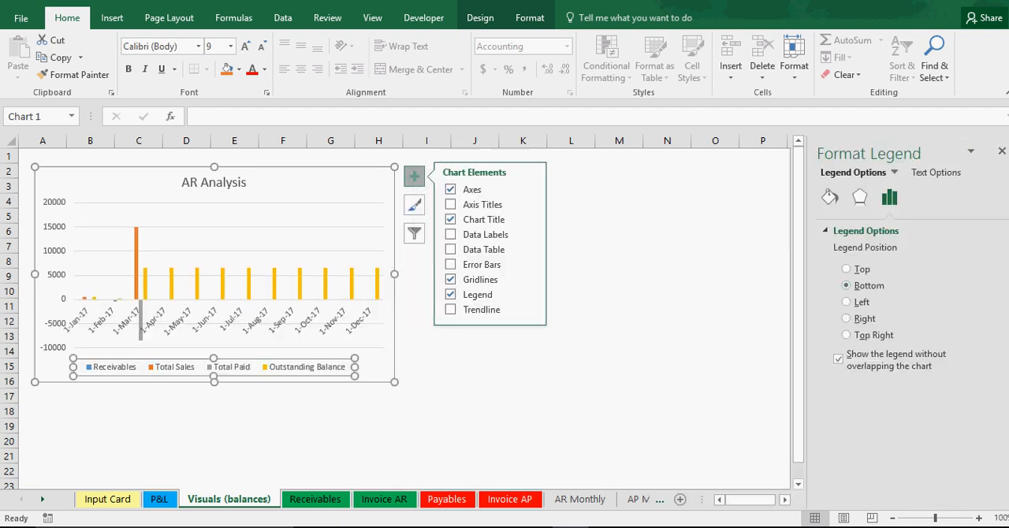
{"action": "left_click", "coordinate": [1002, 151]}
{"action": "left_click", "coordinate": [354, 182]}
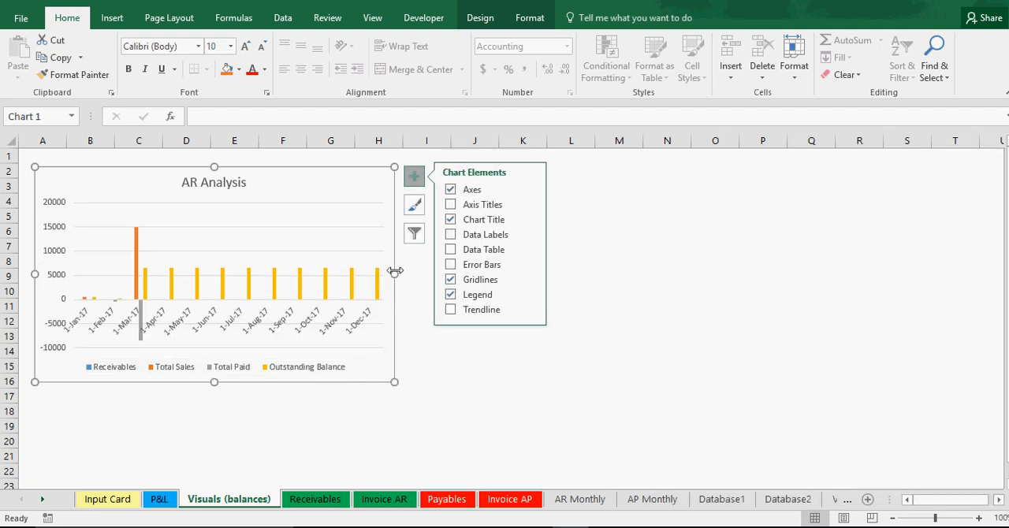
{"action": "left_click_drag", "start_coordinate": [394, 274], "coordinate": [591, 273]}
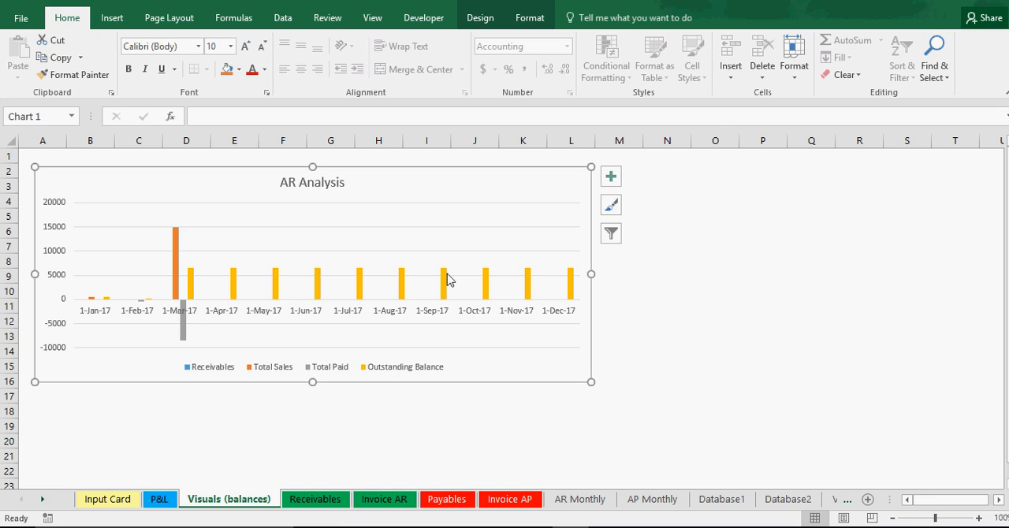
{"action": "right_click", "coordinate": [406, 293]}
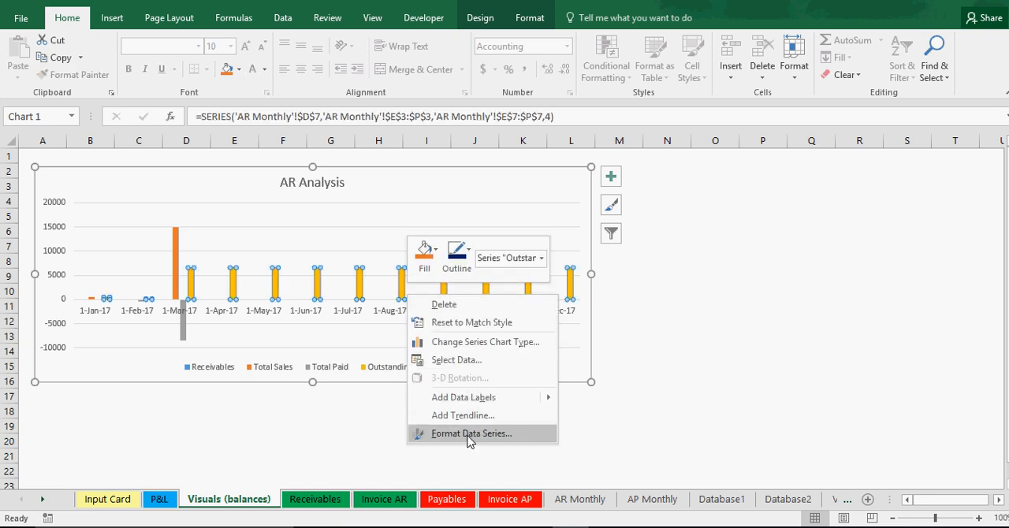
{"action": "left_click", "coordinate": [473, 342]}
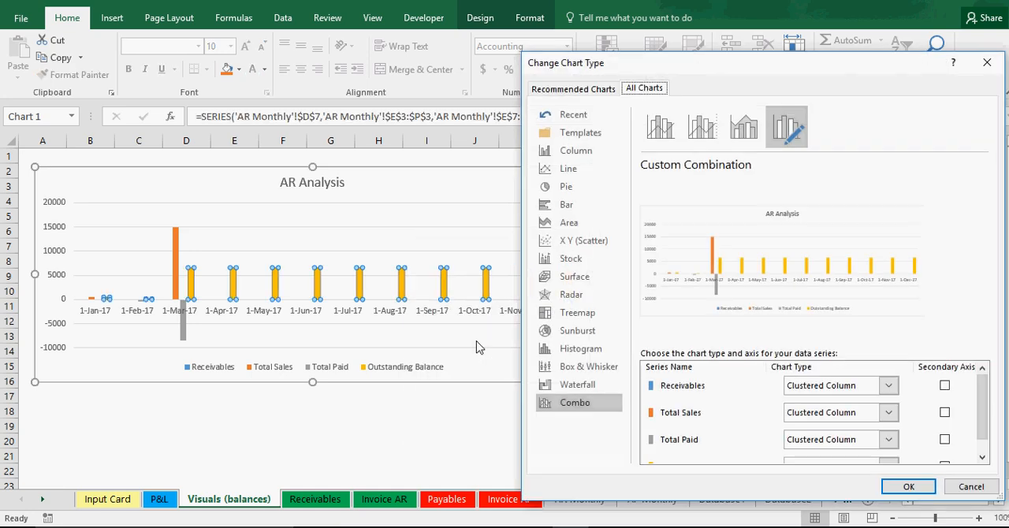
{"action": "left_click", "coordinate": [970, 486]}
Step: Change the AR Analysis chart to a combo type with the Outstanding Balance series as Line with Markers
{"action": "right_click", "coordinate": [472, 239]}
{"action": "left_click", "coordinate": [530, 284]}
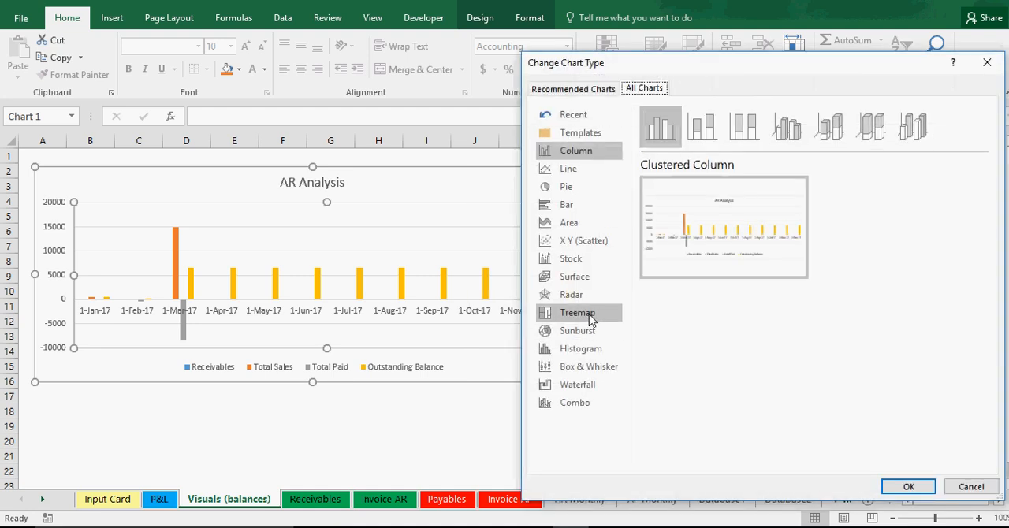
{"action": "left_click", "coordinate": [573, 89]}
{"action": "left_click", "coordinate": [643, 90]}
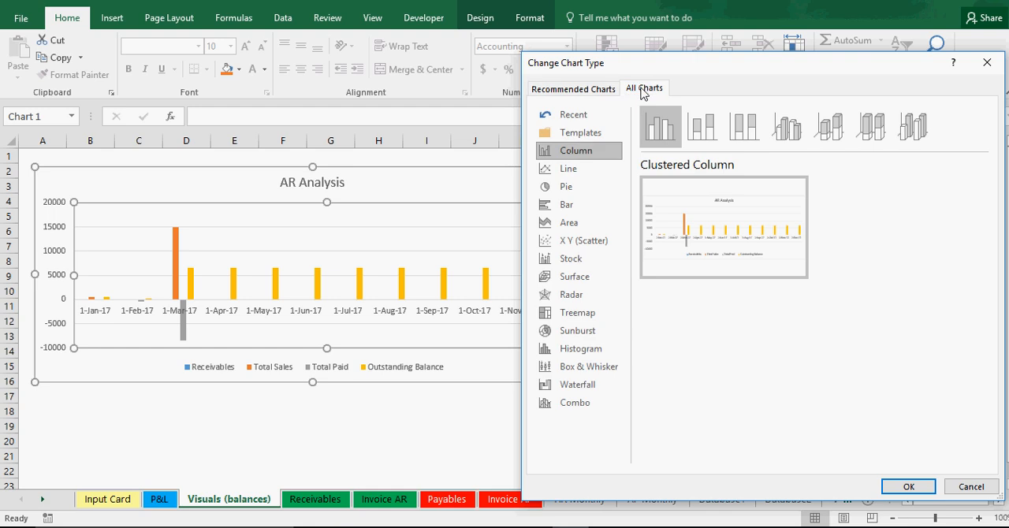
{"action": "left_click", "coordinate": [593, 403]}
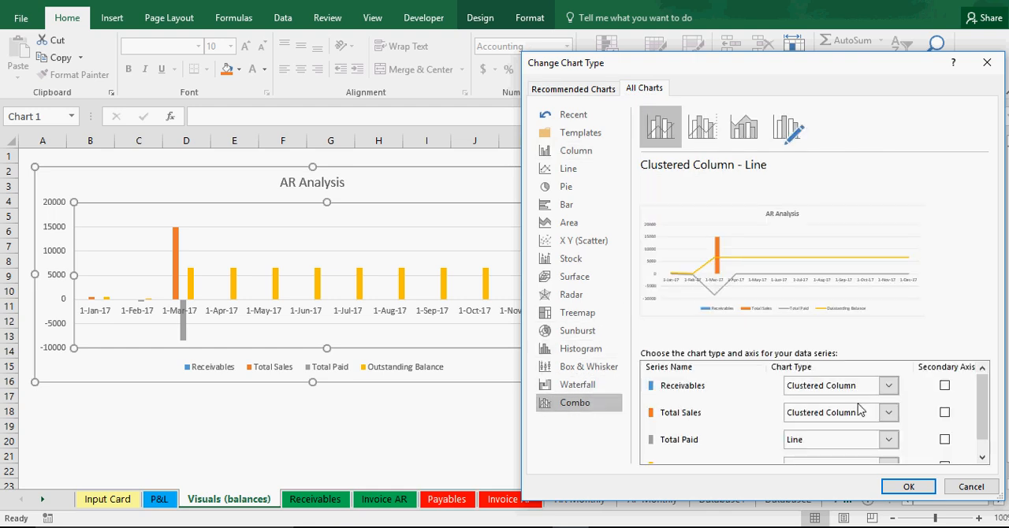
{"action": "scroll", "coordinate": [859, 409], "scroll_direction": "down", "scroll_amount": 1}
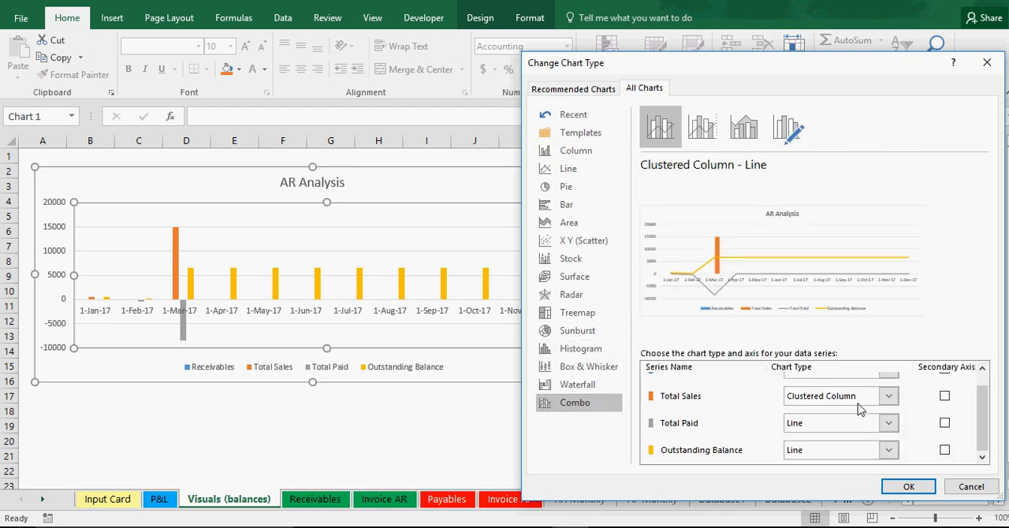
{"action": "left_click", "coordinate": [824, 450]}
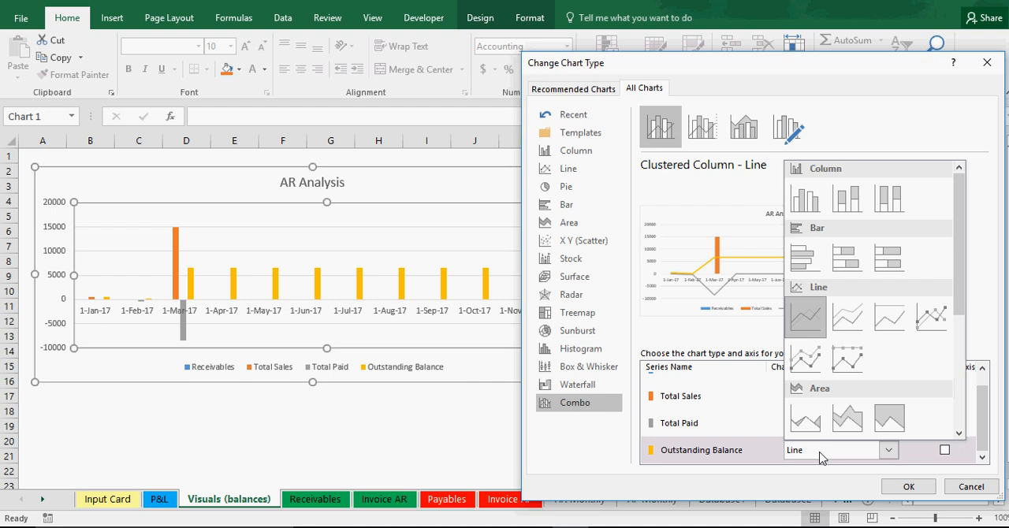
{"action": "left_click", "coordinate": [942, 320]}
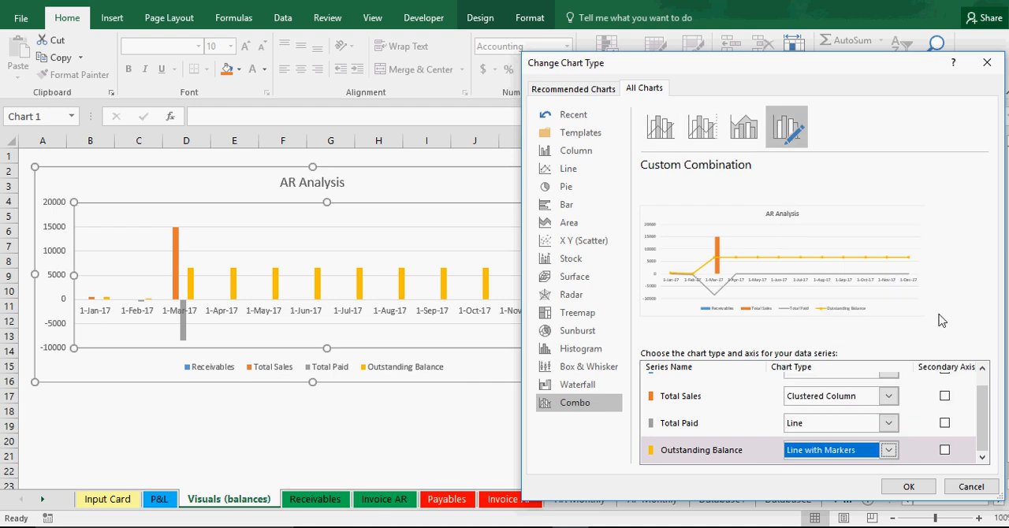
Step: Set the Total Paid series to Clustered Column and apply the custom combination to the AR Analysis chart
{"action": "left_click", "coordinate": [836, 423]}
{"action": "left_click", "coordinate": [816, 177]}
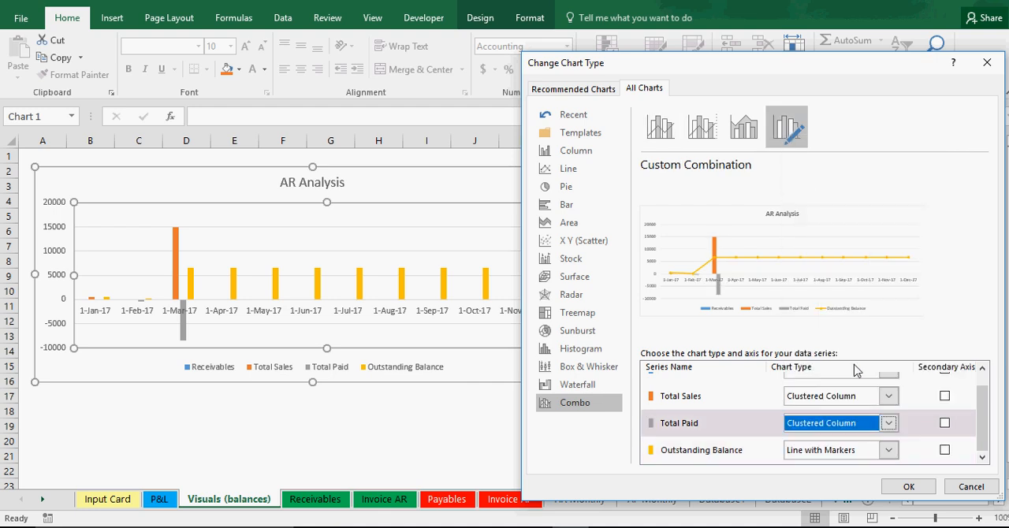
{"action": "scroll", "coordinate": [834, 404], "scroll_direction": "up", "scroll_amount": 1}
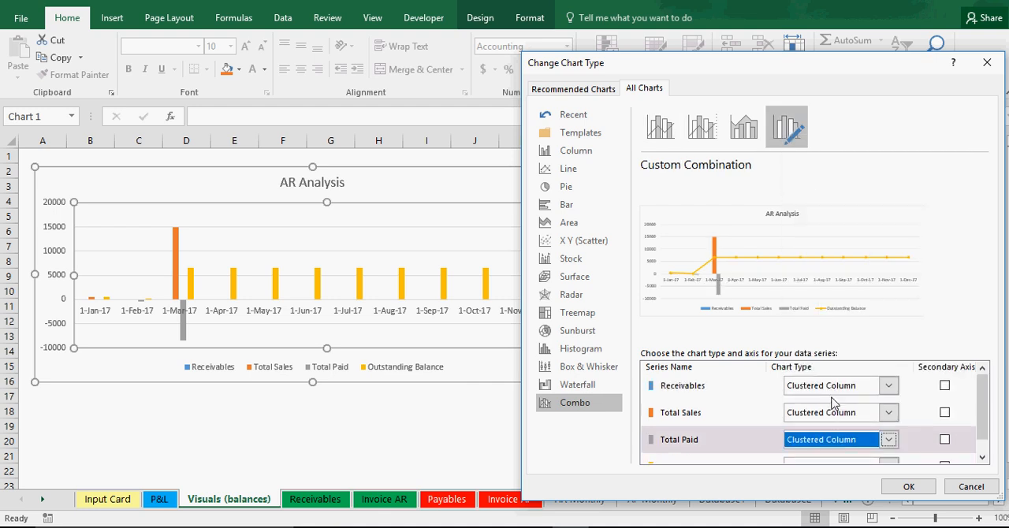
{"action": "scroll", "coordinate": [833, 404], "scroll_direction": "down", "scroll_amount": 1}
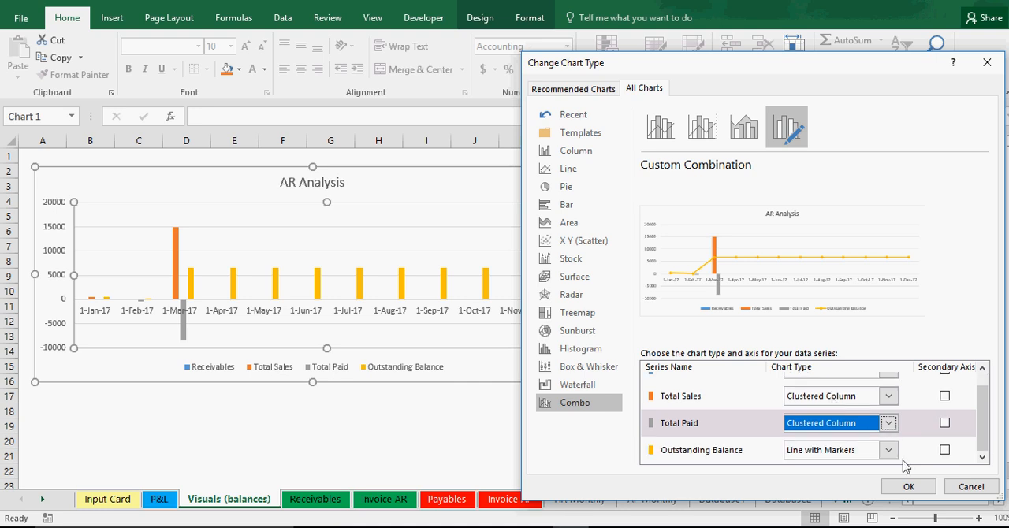
{"action": "left_click", "coordinate": [909, 487]}
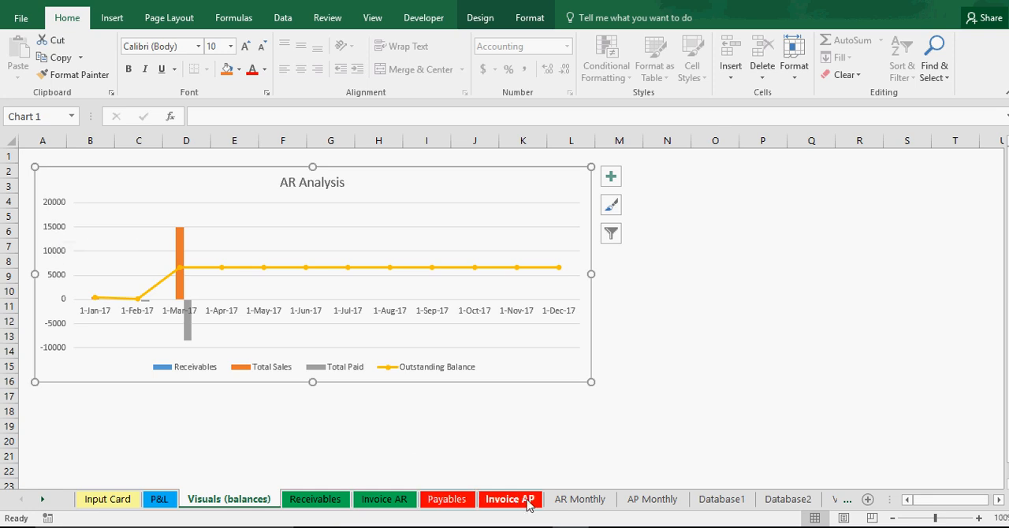
Step: Set the number format of the AR Analysis chart's vertical axis to Currency
{"action": "left_click", "coordinate": [576, 503]}
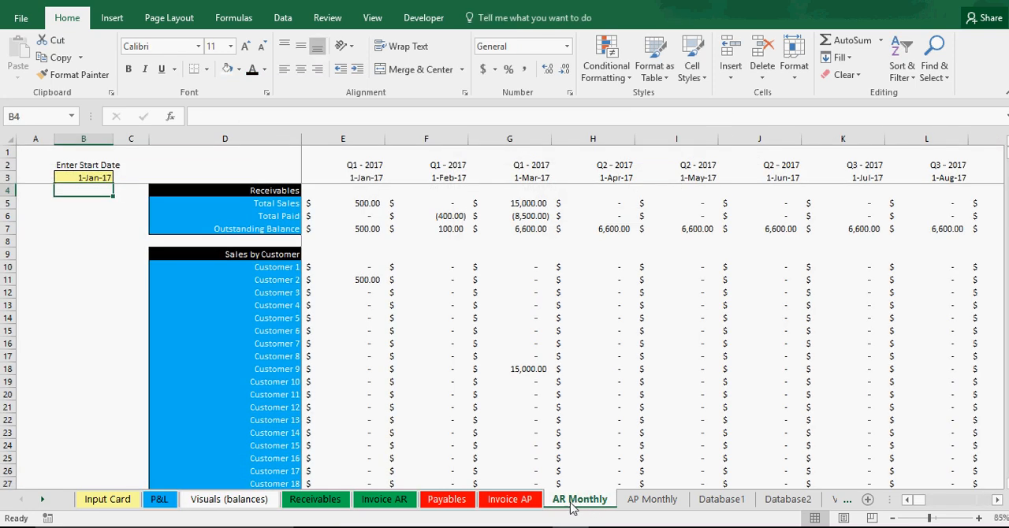
{"action": "left_click", "coordinate": [221, 498]}
{"action": "right_click", "coordinate": [49, 260]}
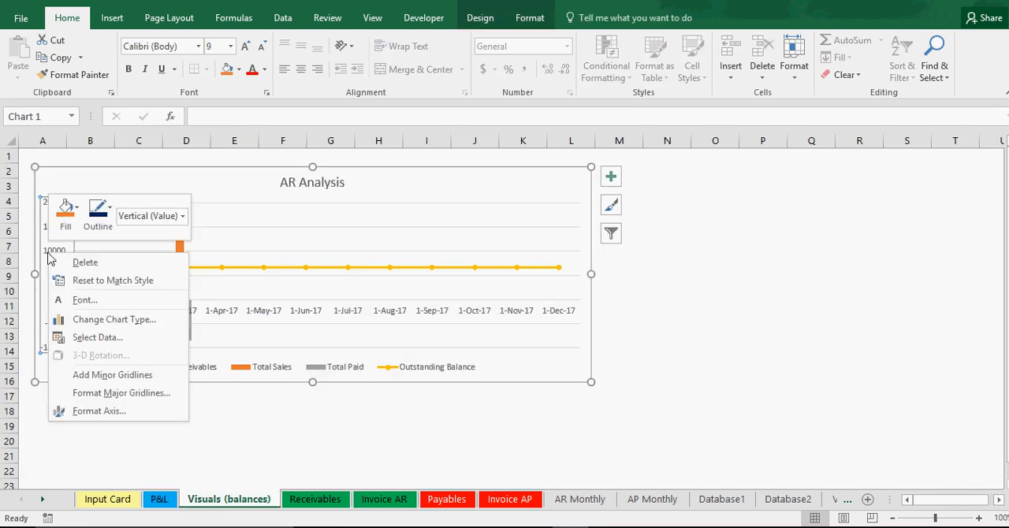
{"action": "left_click", "coordinate": [102, 411]}
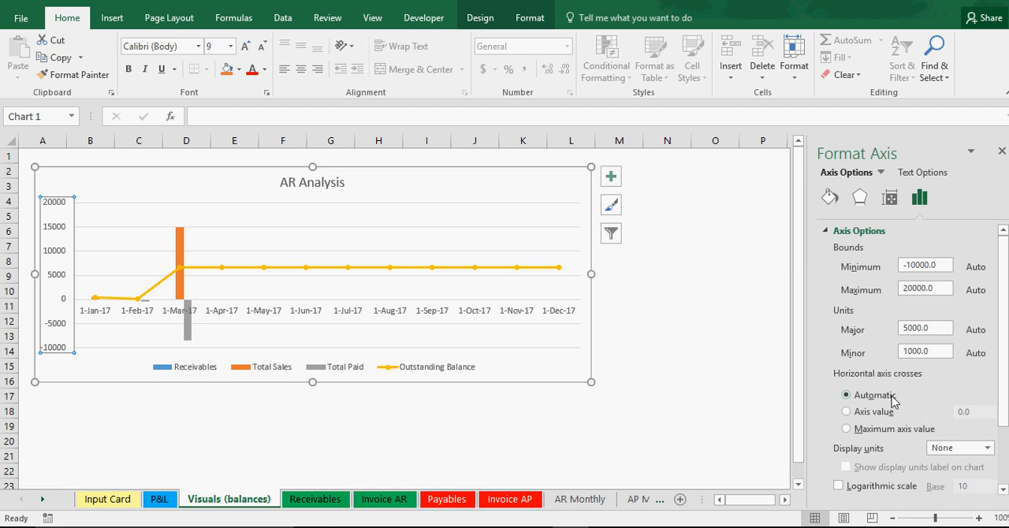
{"action": "scroll", "coordinate": [887, 434], "scroll_direction": "down", "scroll_amount": 3}
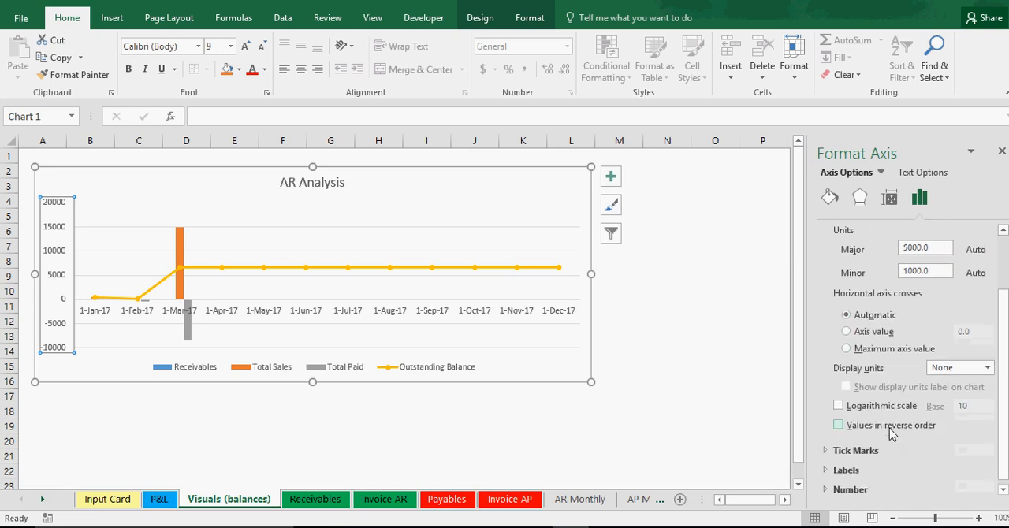
{"action": "left_click", "coordinate": [855, 470]}
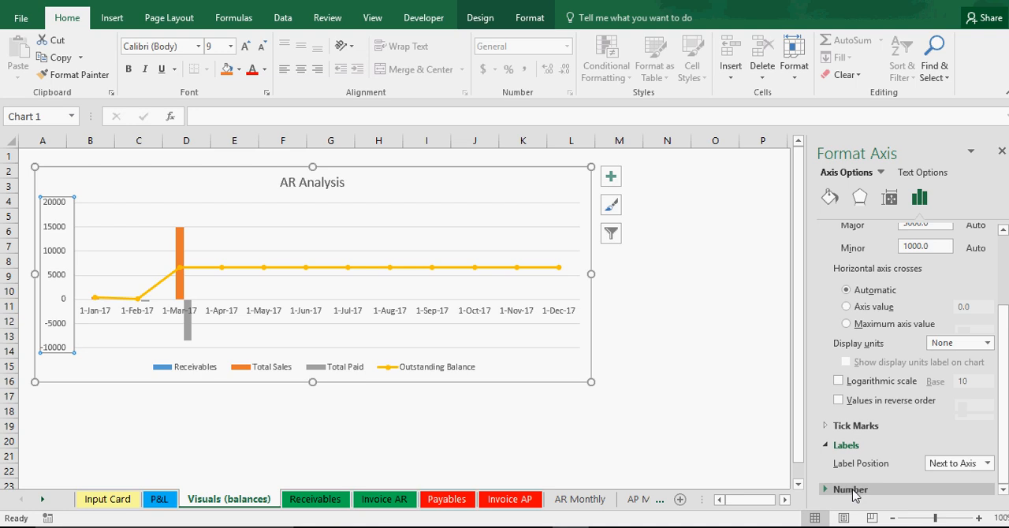
{"action": "left_click", "coordinate": [858, 494]}
{"action": "left_click", "coordinate": [910, 412]}
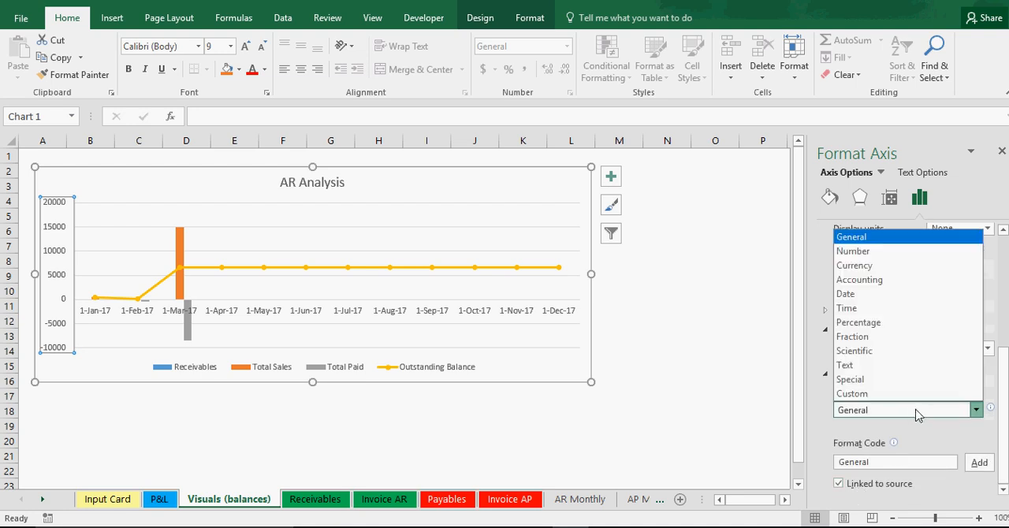
{"action": "left_click", "coordinate": [877, 266]}
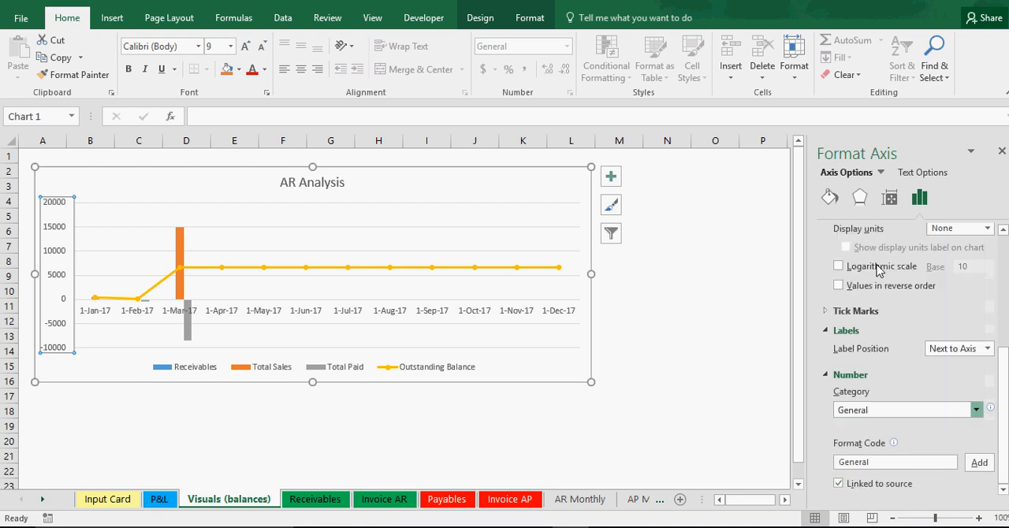
Step: Set the vertical axis currency labels to 0 decimal places and finish formatting the axis
{"action": "double_click", "coordinate": [920, 417]}
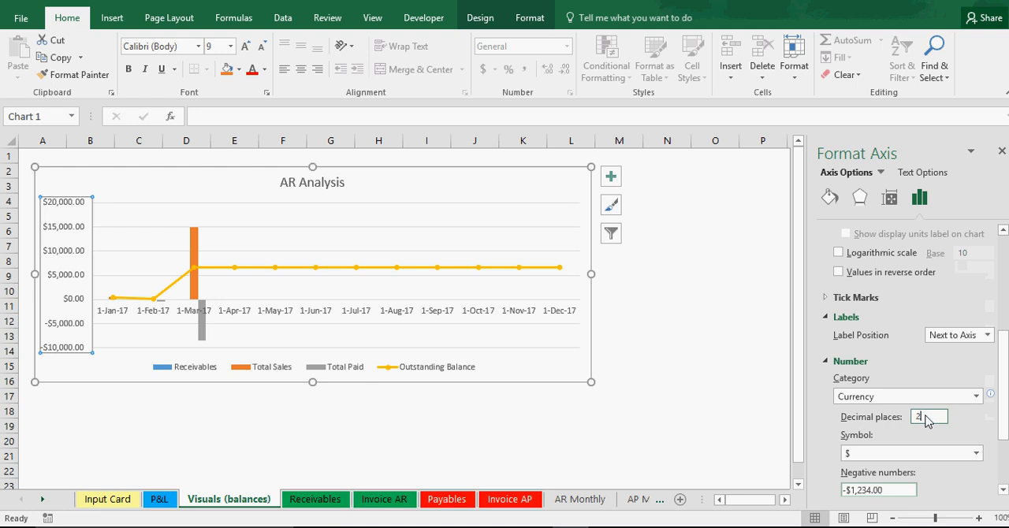
{"action": "left_click", "coordinate": [801, 358]}
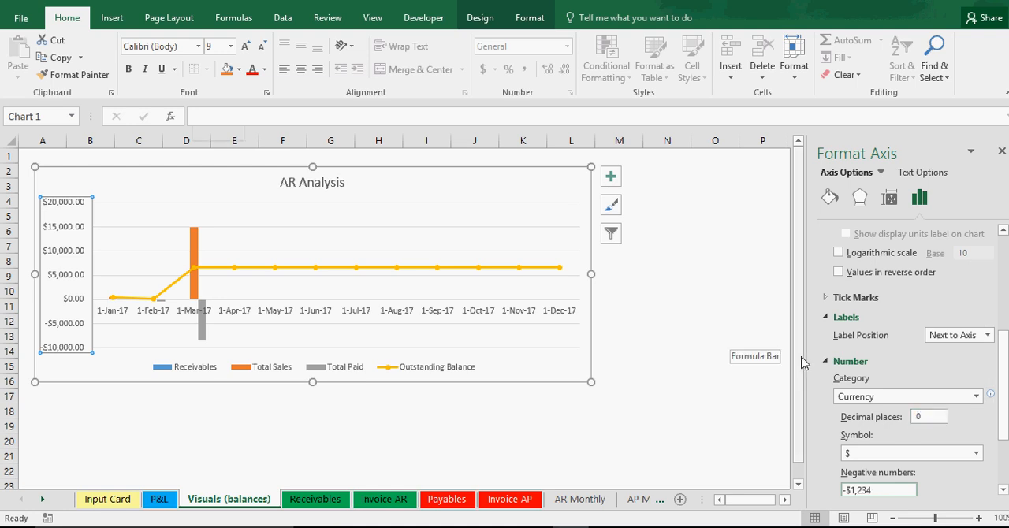
{"action": "left_click", "coordinate": [1001, 151]}
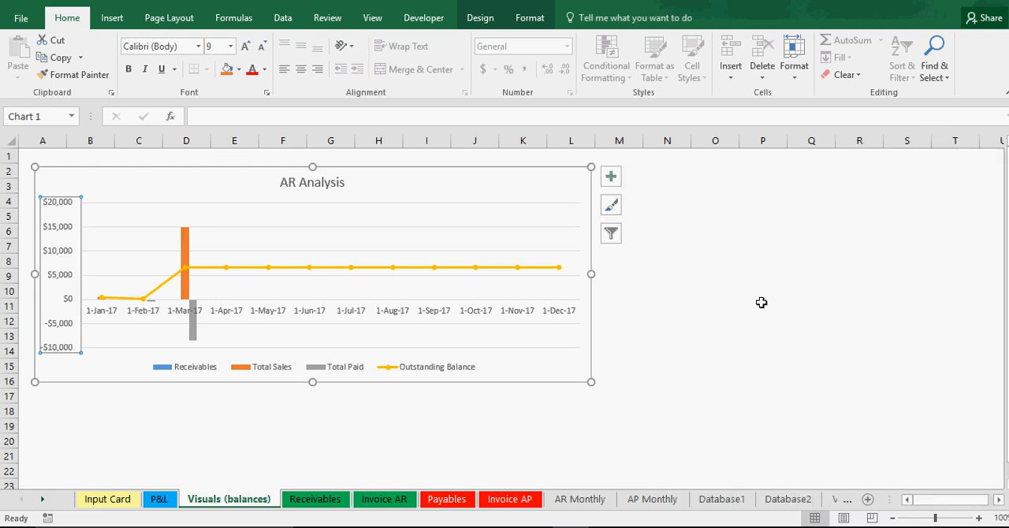
{"action": "left_click", "coordinate": [761, 304]}
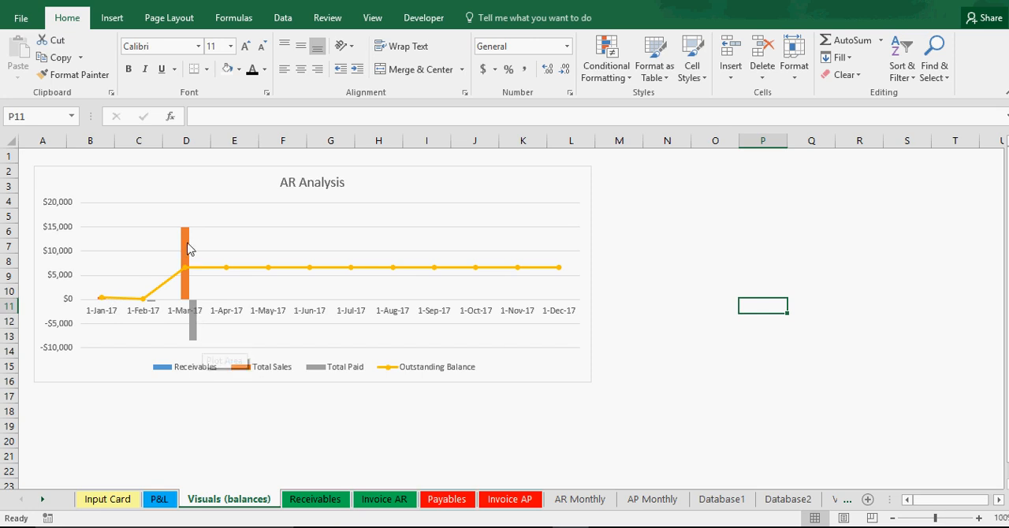
Step: Compare the AR Analysis chart with the monthly figures on the AR Monthly sheet and with the P&L sheet
{"action": "mouse_move", "coordinate": [189, 248]}
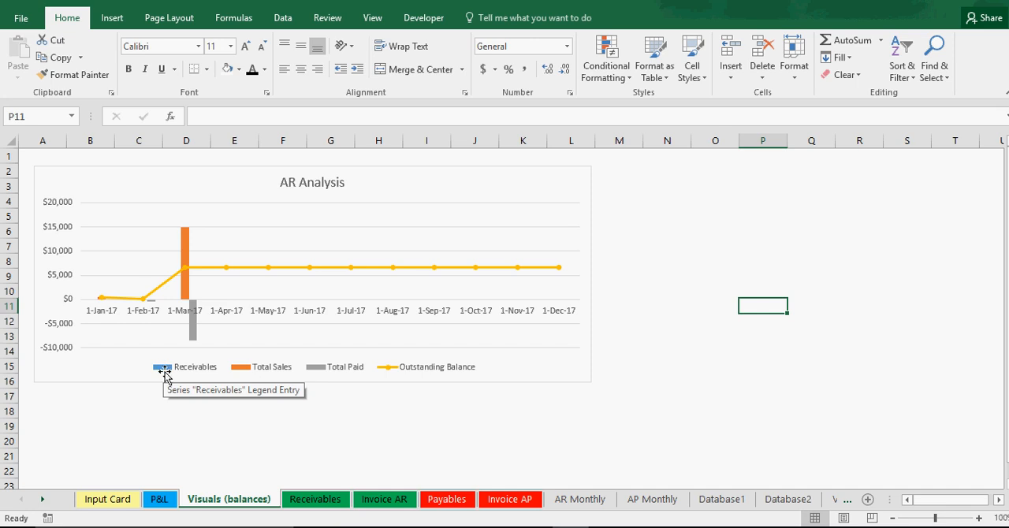
{"action": "left_click", "coordinate": [584, 499]}
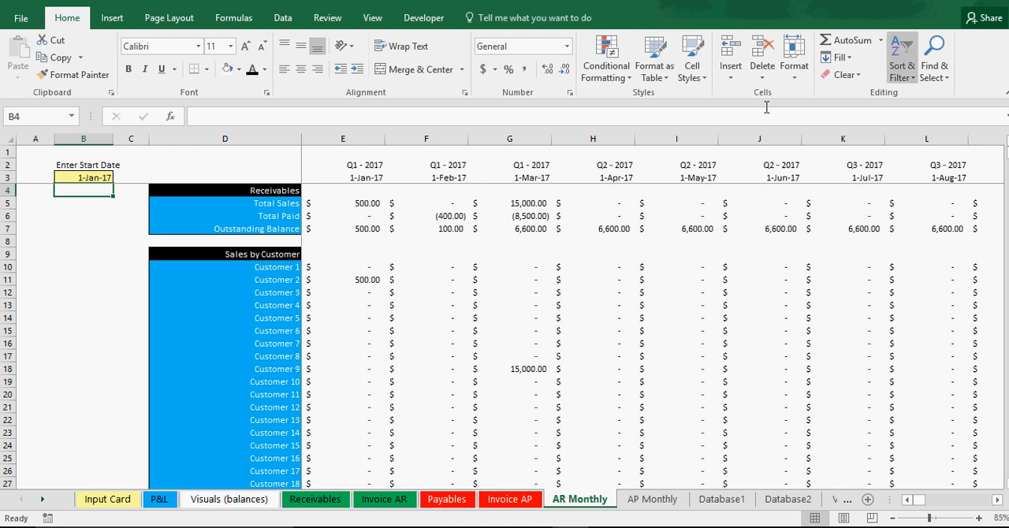
{"action": "left_click", "coordinate": [210, 500]}
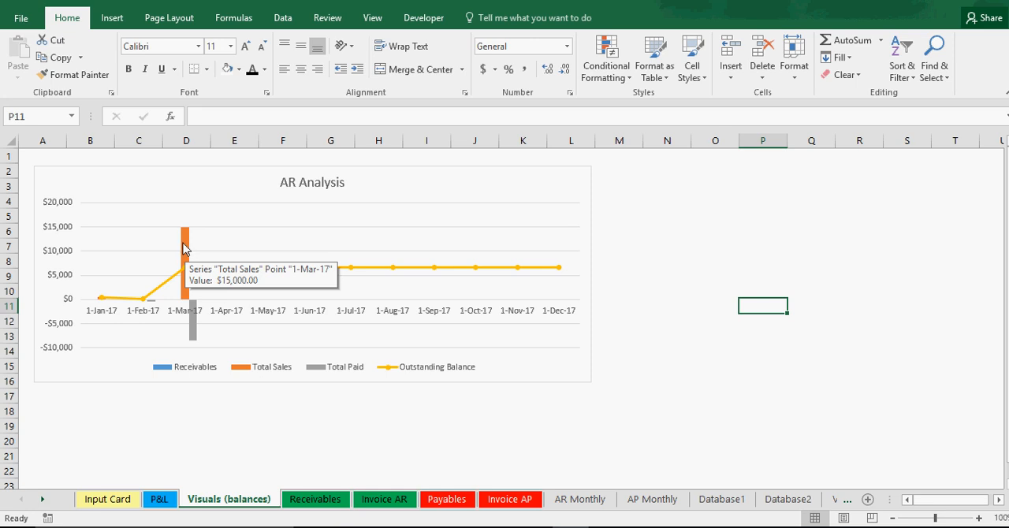
{"action": "left_click", "coordinate": [581, 499]}
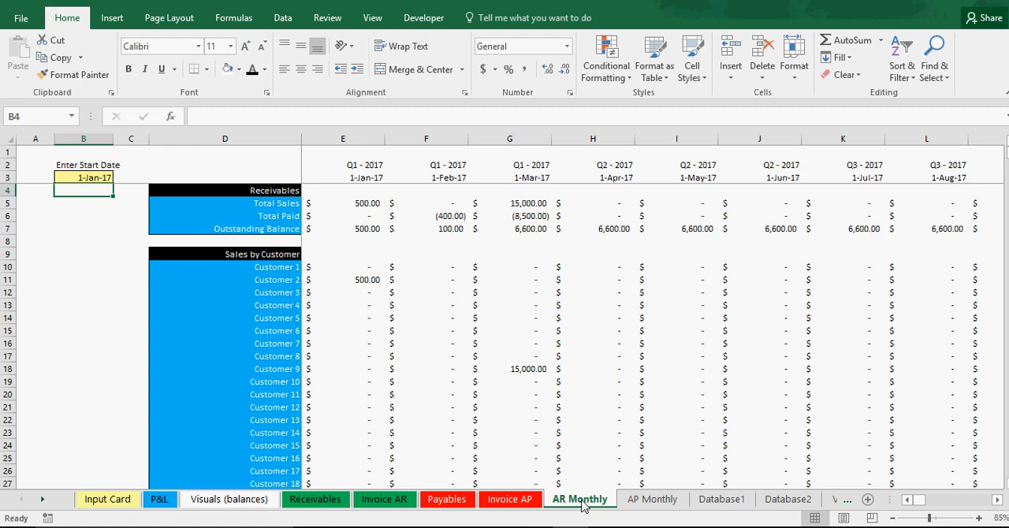
{"action": "left_click", "coordinate": [159, 500]}
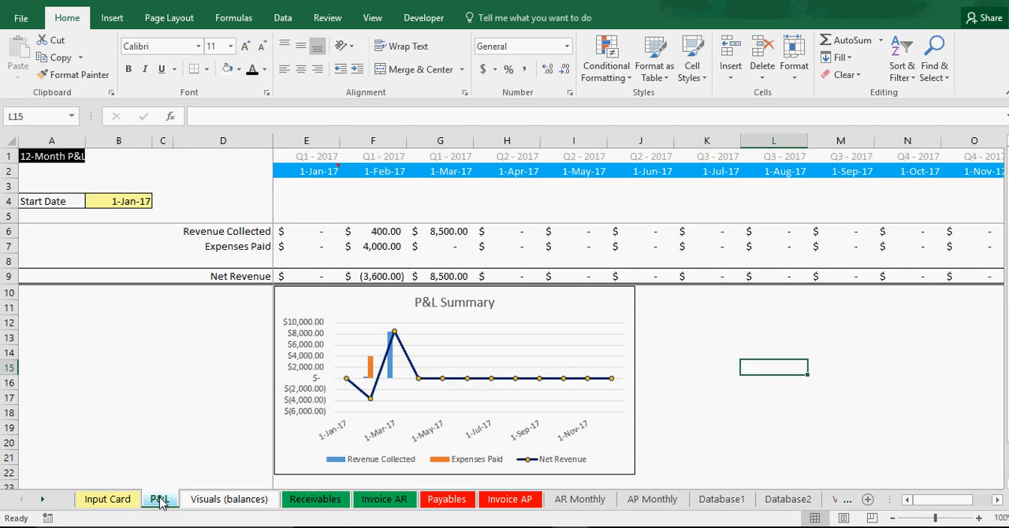
Step: Remove the Receivables entry from the legend of the AR Analysis chart on the Visuals (balances) sheet
{"action": "left_click", "coordinate": [209, 500]}
{"action": "left_click", "coordinate": [189, 376]}
{"action": "left_click", "coordinate": [188, 373]}
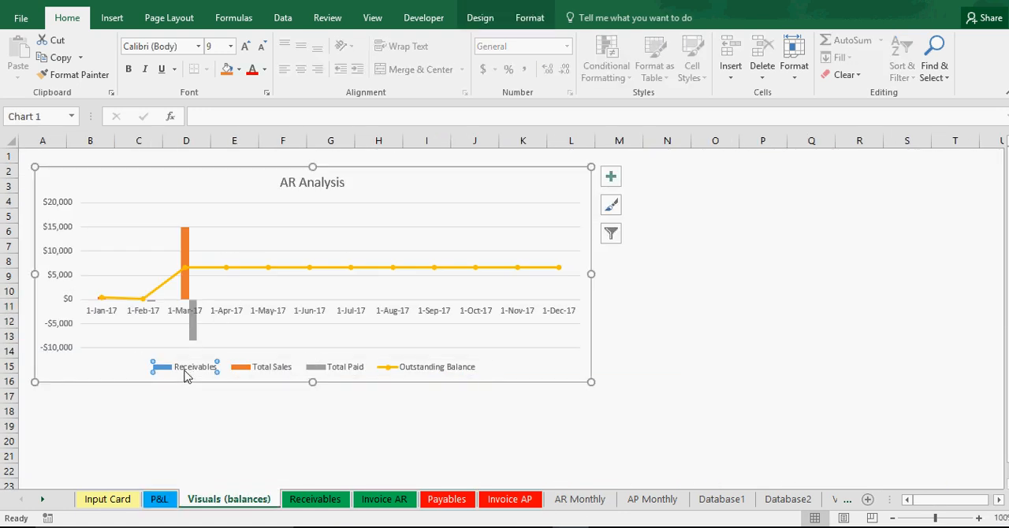
{"action": "right_click", "coordinate": [186, 372]}
{"action": "left_click", "coordinate": [218, 209]}
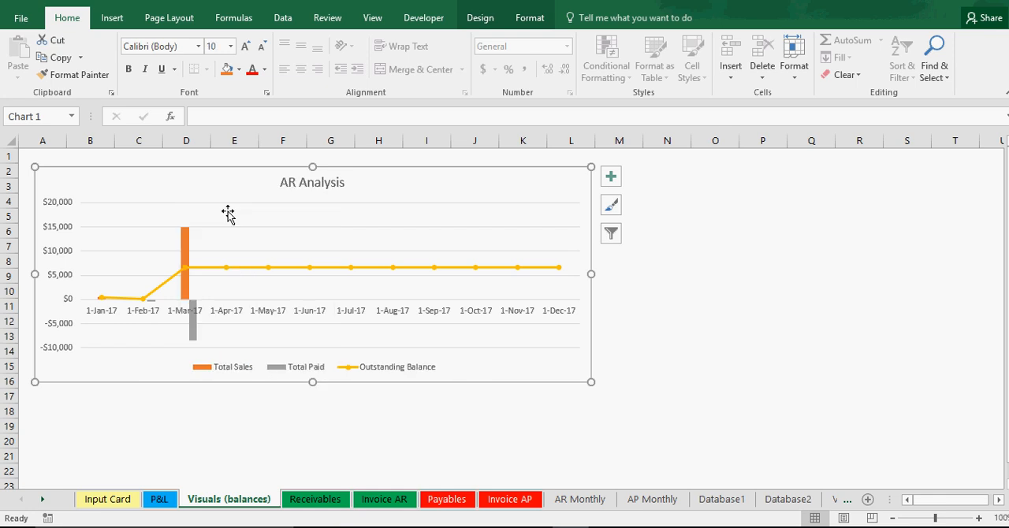
{"action": "left_click", "coordinate": [375, 415]}
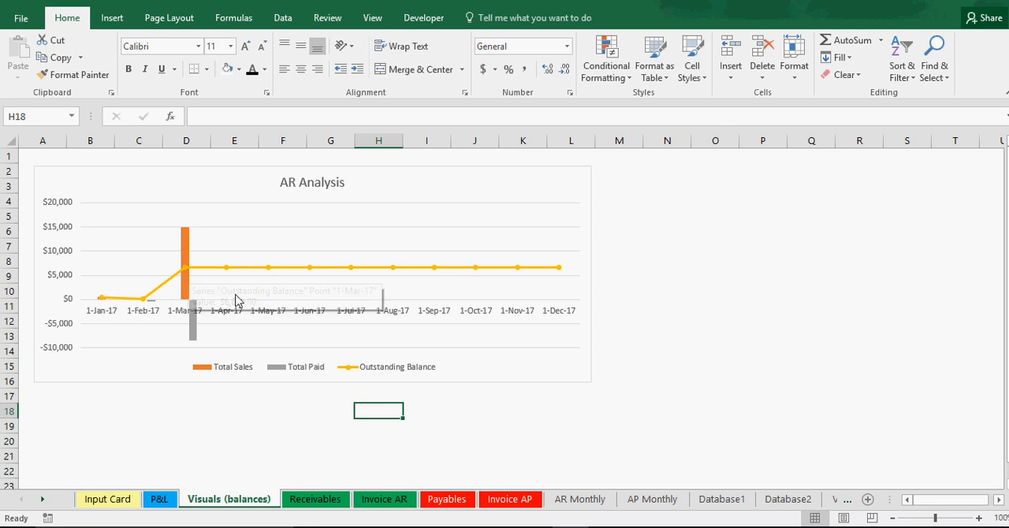
Step: Inspect the March data points of the sales, paid and outstanding balance series in the AR Analysis chart
{"action": "left_click", "coordinate": [188, 242]}
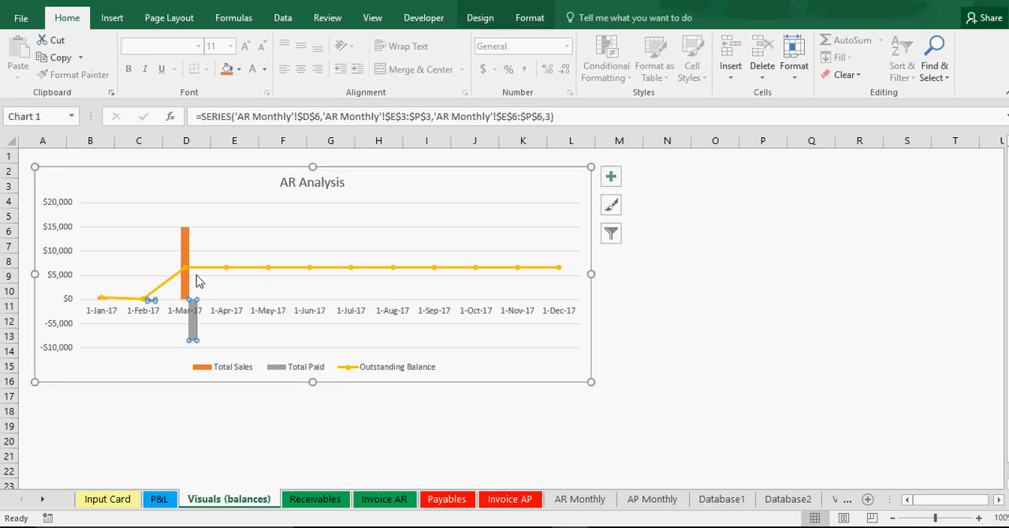
{"action": "left_click", "coordinate": [192, 324]}
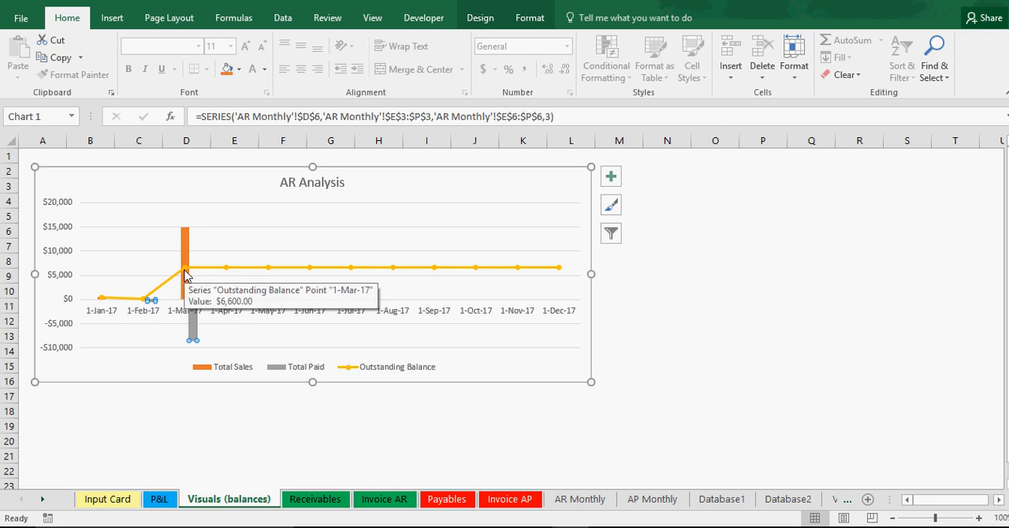
{"action": "left_click", "coordinate": [675, 419]}
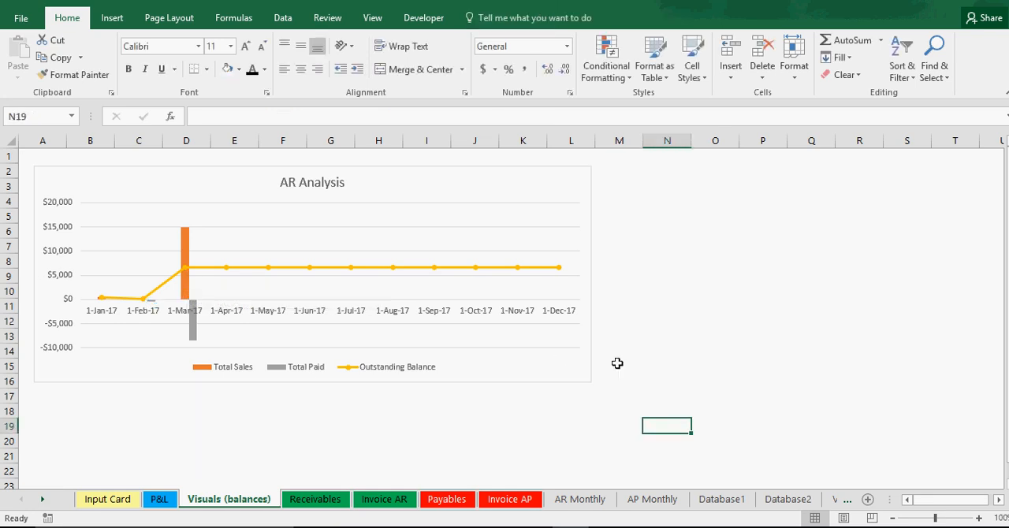
Step: Give the AR Analysis chart a black outline and move it to start at cell A1
{"action": "right_click", "coordinate": [402, 187]}
{"action": "left_click", "coordinate": [451, 163]}
{"action": "left_click", "coordinate": [456, 215]}
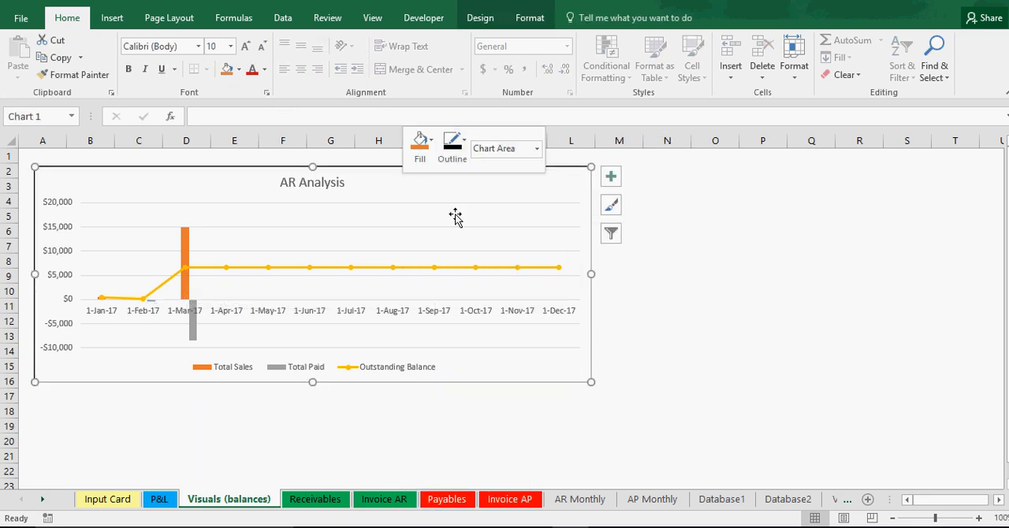
{"action": "left_click", "coordinate": [714, 260]}
{"action": "left_click", "coordinate": [133, 189]}
{"action": "left_click_drag", "start_coordinate": [133, 189], "coordinate": [120, 175]}
{"action": "left_click", "coordinate": [242, 414]}
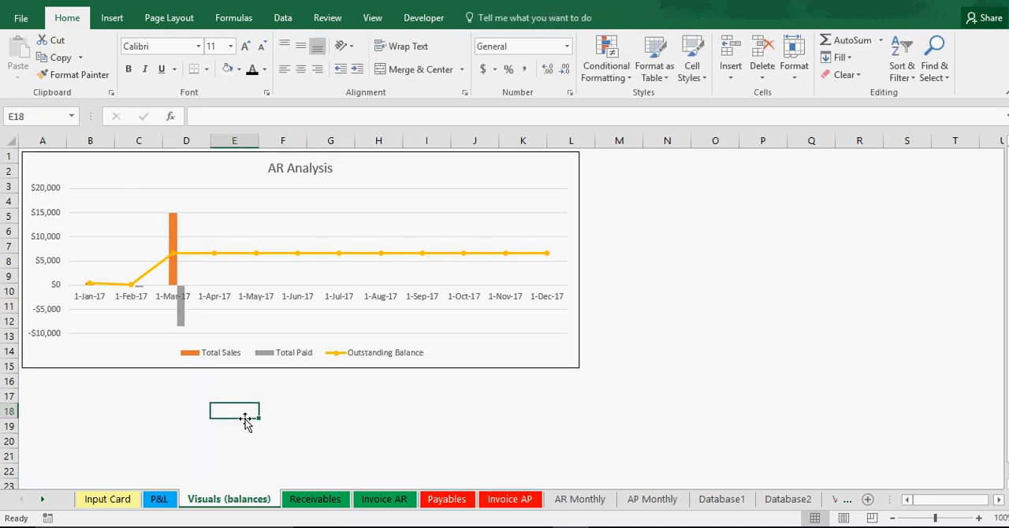
Step: Duplicate the AR Analysis chart and align the copy directly beneath the original, starting at row 16
{"action": "right_click", "coordinate": [456, 179]}
{"action": "left_click", "coordinate": [505, 206]}
{"action": "right_click", "coordinate": [98, 394]}
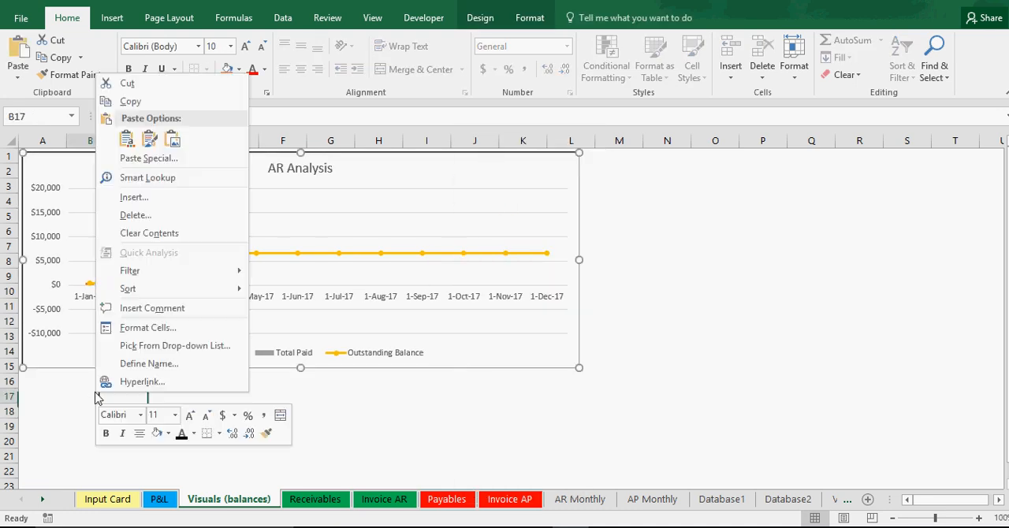
{"action": "left_click", "coordinate": [122, 140]}
{"action": "scroll", "coordinate": [150, 292], "scroll_direction": "down", "scroll_amount": 3}
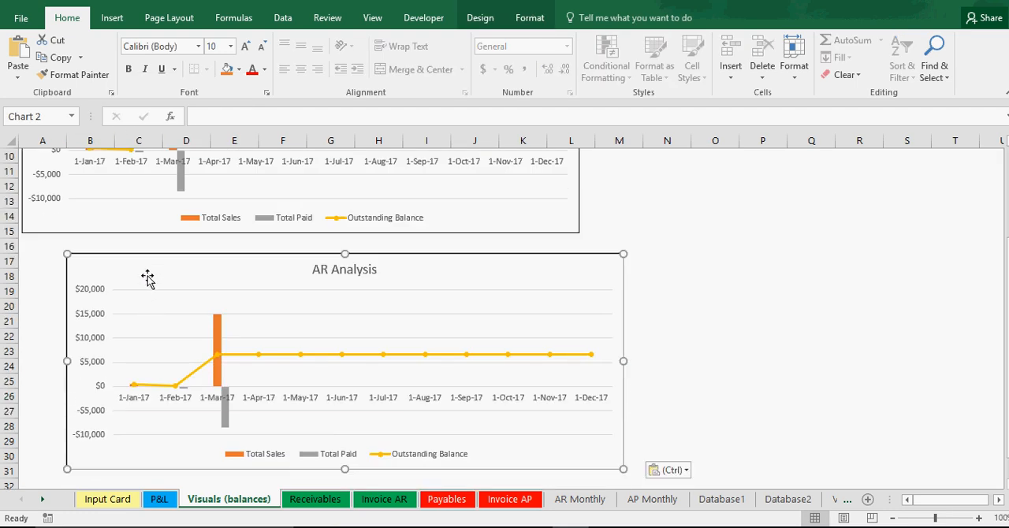
{"action": "left_click_drag", "start_coordinate": [147, 276], "coordinate": [105, 254]}
{"action": "left_click_drag", "start_coordinate": [104, 252], "coordinate": [102, 250]}
Step: Remove all existing data series from the copied chart's data source after checking the AP Monthly sheet
{"action": "left_click", "coordinate": [648, 501]}
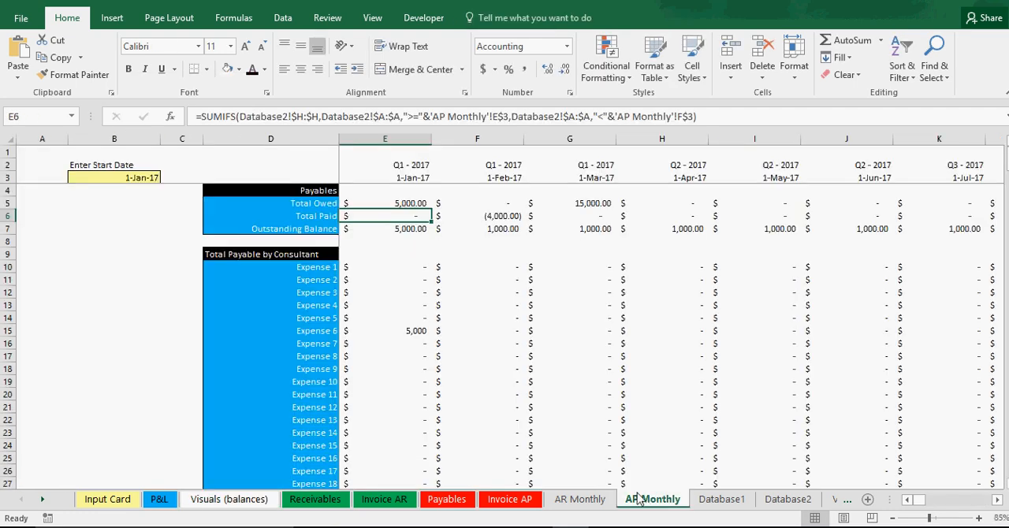
{"action": "left_click", "coordinate": [217, 503]}
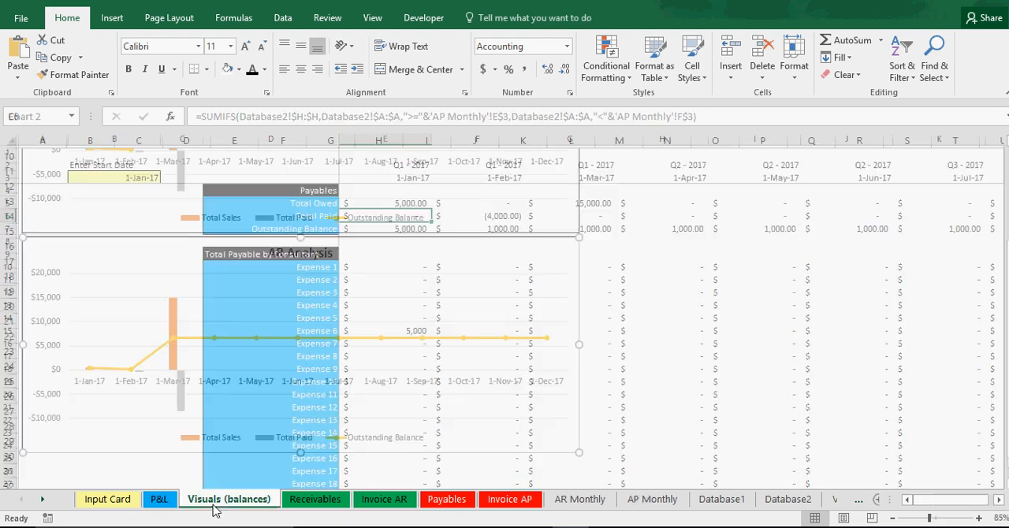
{"action": "right_click", "coordinate": [223, 309]}
{"action": "left_click", "coordinate": [268, 386]}
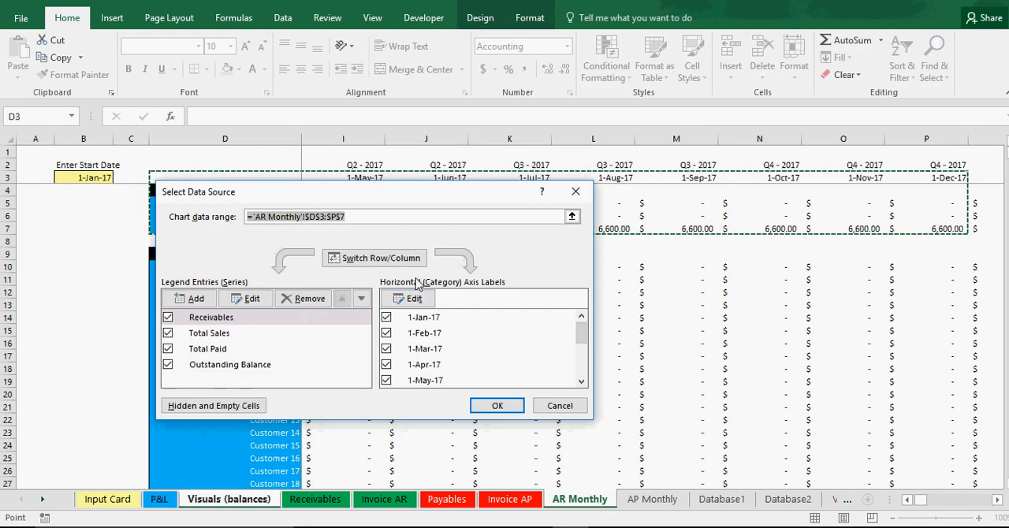
{"action": "left_click", "coordinate": [304, 298]}
{"action": "left_click", "coordinate": [303, 298]}
{"action": "left_click", "coordinate": [303, 298]}
{"action": "left_click", "coordinate": [303, 298]}
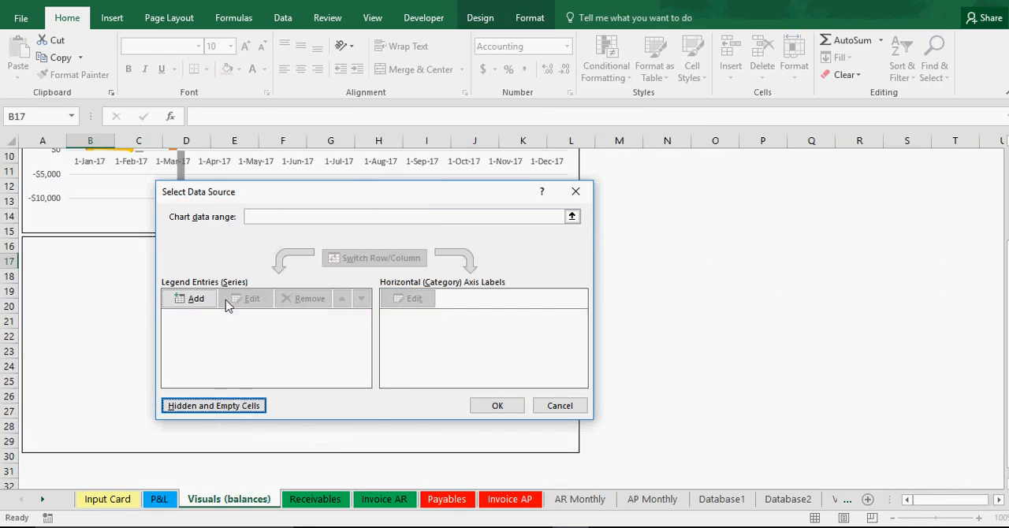
{"action": "left_click", "coordinate": [196, 298]}
{"action": "left_click", "coordinate": [451, 341]}
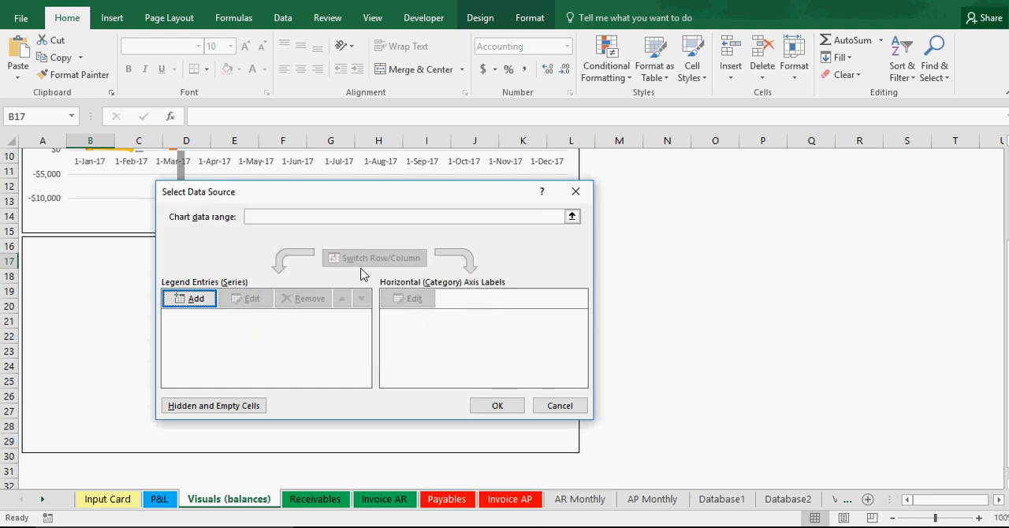
Step: Set the copied chart's data range to ='AP Monthly'!$D$3:$P$7 and apply it
{"action": "left_click", "coordinate": [349, 217]}
{"action": "left_click", "coordinate": [674, 501]}
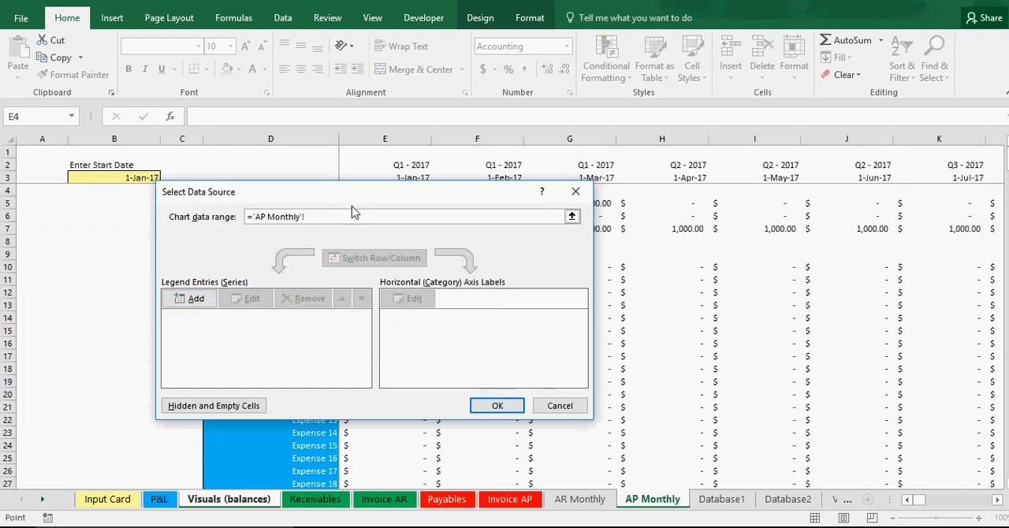
{"action": "mouse_move", "coordinate": [325, 176]}
{"action": "left_mouse_down"}
{"action": "mouse_move", "coordinate": [322, 229]}
{"action": "mouse_move", "coordinate": [968, 225]}
{"action": "mouse_move", "coordinate": [508, 225]}
{"action": "left_mouse_up"}
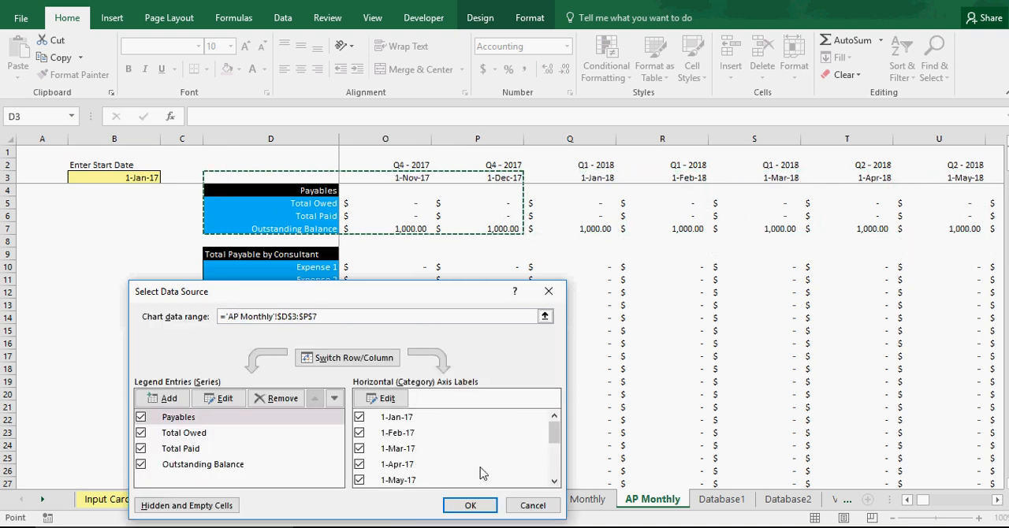
{"action": "left_click", "coordinate": [469, 505]}
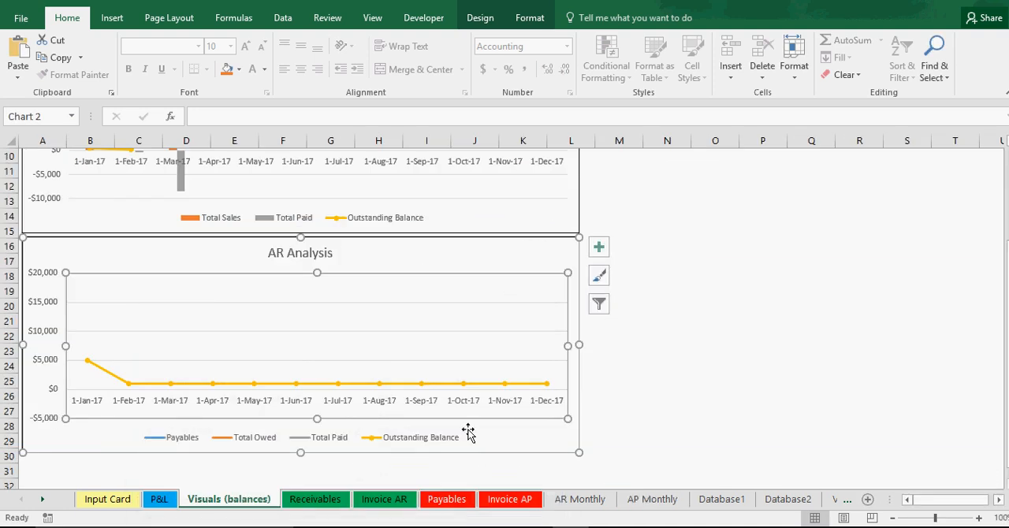
Step: Remove the Payables entry from the copied chart's legend
{"action": "left_click", "coordinate": [176, 442]}
{"action": "left_click", "coordinate": [174, 443]}
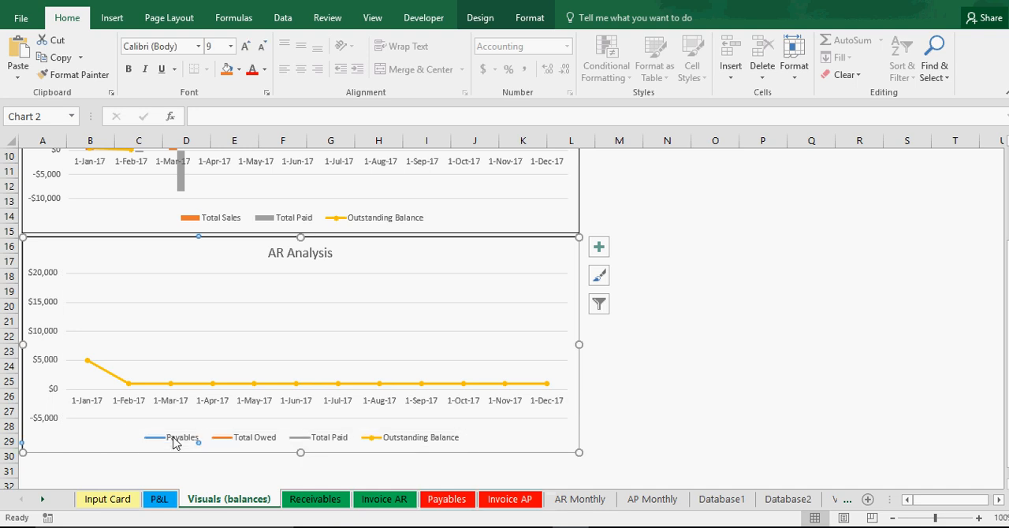
{"action": "right_click", "coordinate": [174, 442]}
{"action": "left_click", "coordinate": [199, 279]}
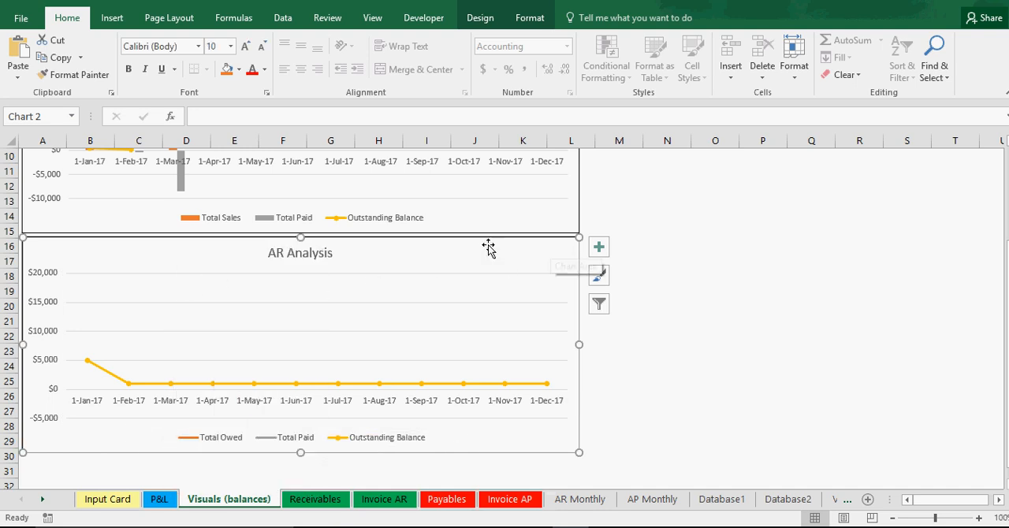
Step: Rename the copied chart's title to AP Analysis
{"action": "left_click", "coordinate": [272, 253]}
{"action": "left_click", "coordinate": [282, 252]}
{"action": "key", "text": "BackSpace"}
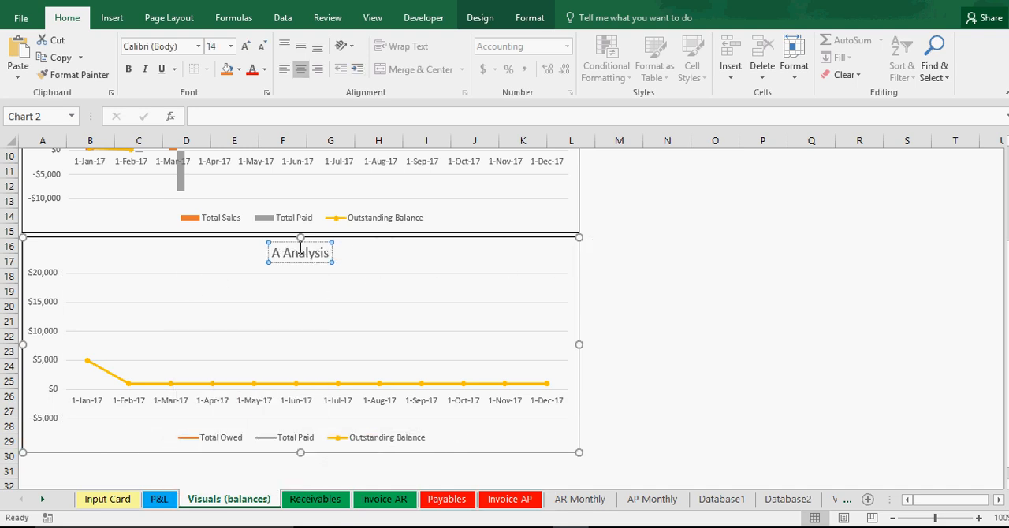
{"action": "type", "text": "P"}
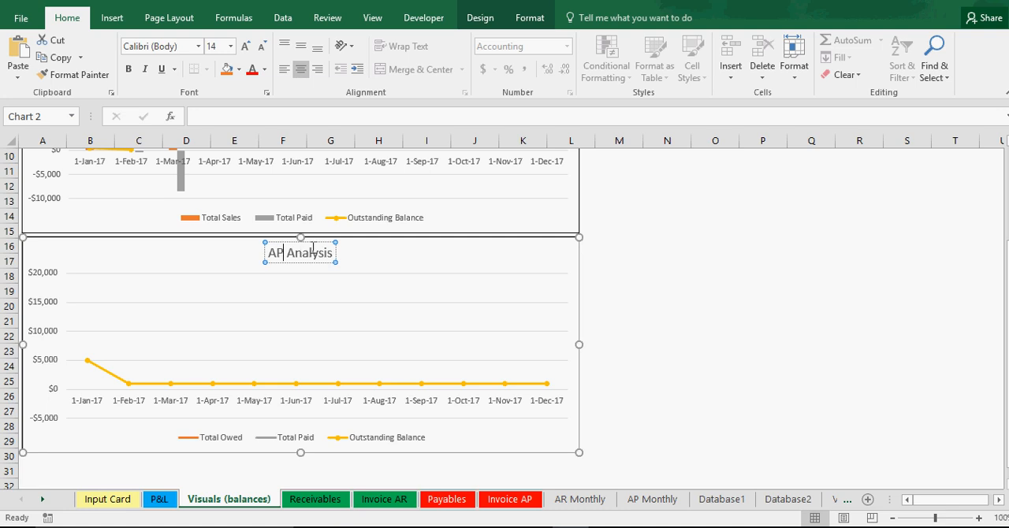
{"action": "left_click", "coordinate": [488, 250]}
{"action": "left_click", "coordinate": [599, 249]}
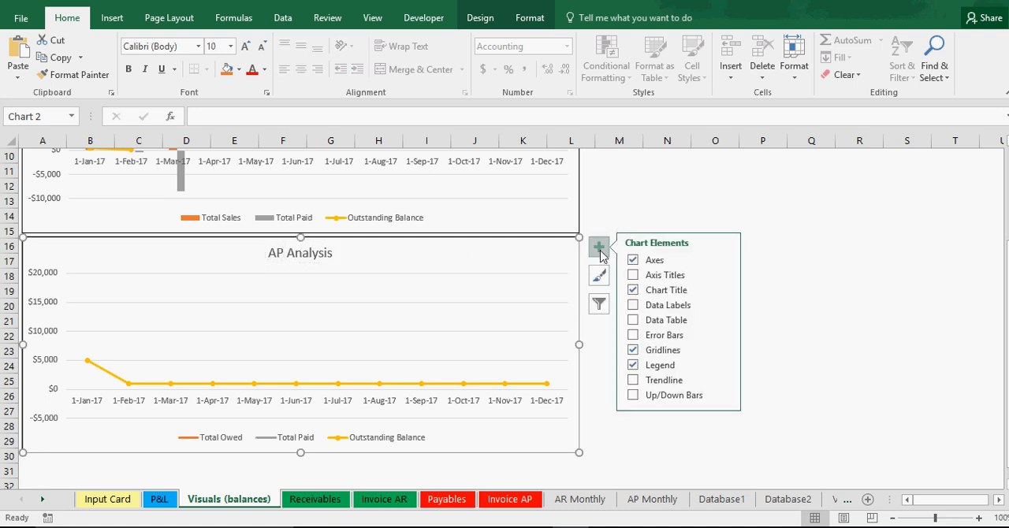
{"action": "left_click", "coordinate": [651, 439]}
Step: Compare the monthly totals on AP Monthly and AR Monthly with the entries on the Input Card, Payables and Invoice AP sheets
{"action": "left_click", "coordinate": [653, 500]}
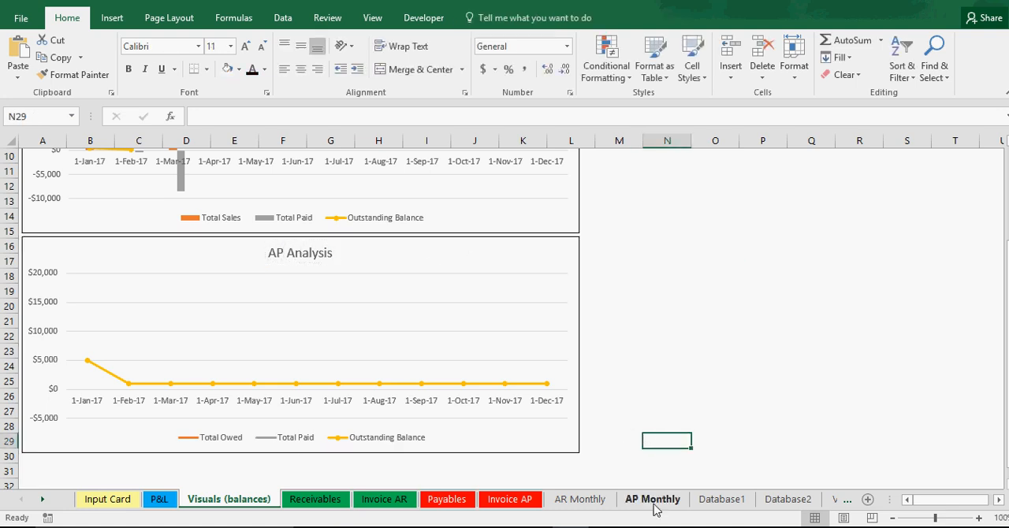
{"action": "left_click_drag", "start_coordinate": [923, 500], "coordinate": [900, 499]}
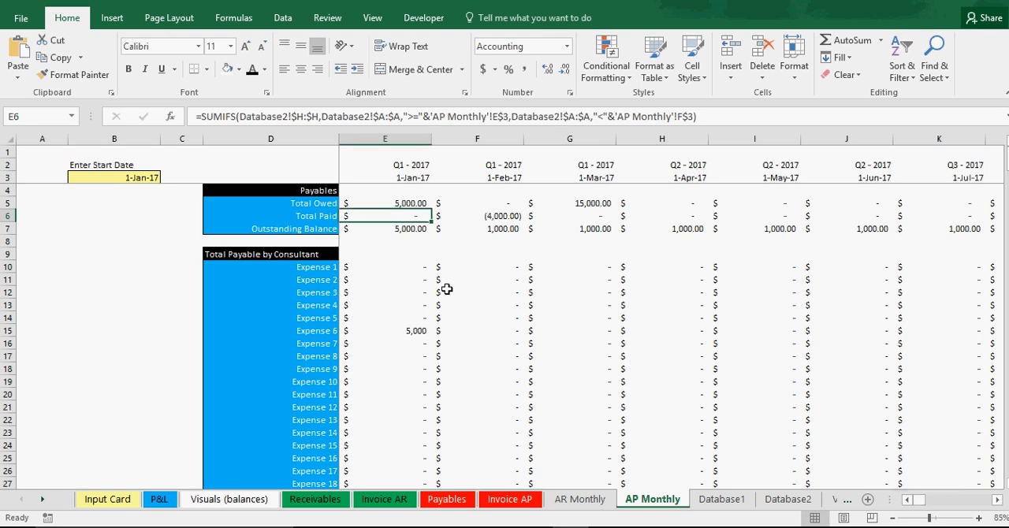
{"action": "left_click", "coordinate": [580, 500]}
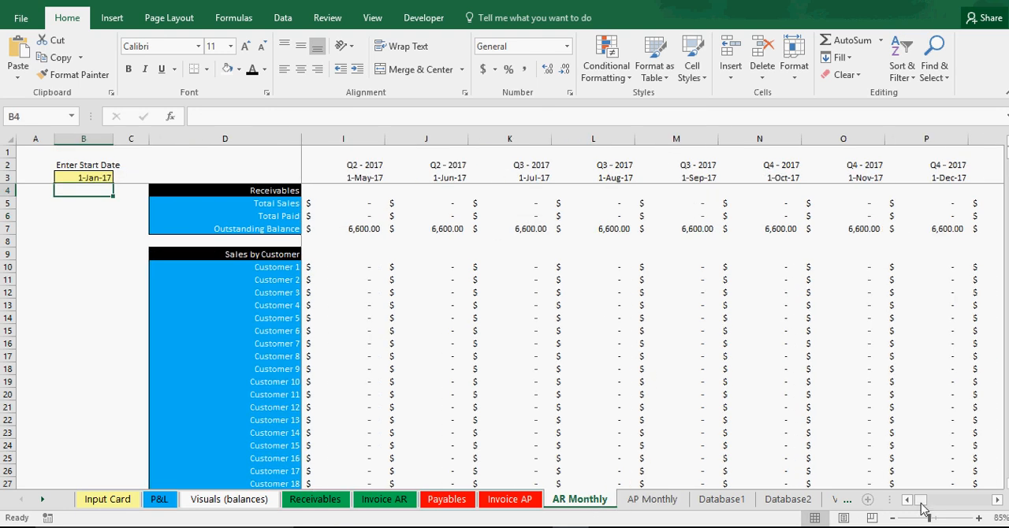
{"action": "left_click_drag", "start_coordinate": [919, 502], "coordinate": [894, 505]}
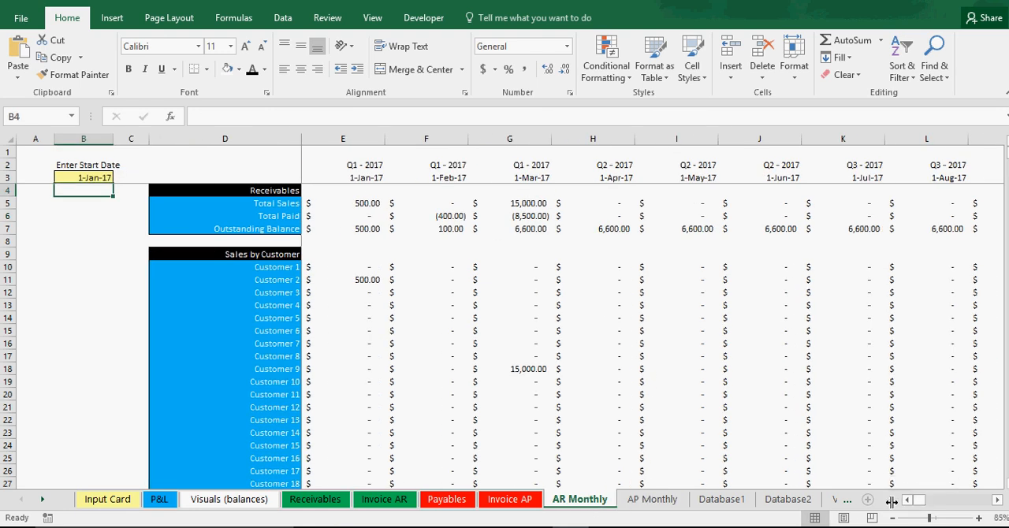
{"action": "left_click", "coordinate": [639, 501]}
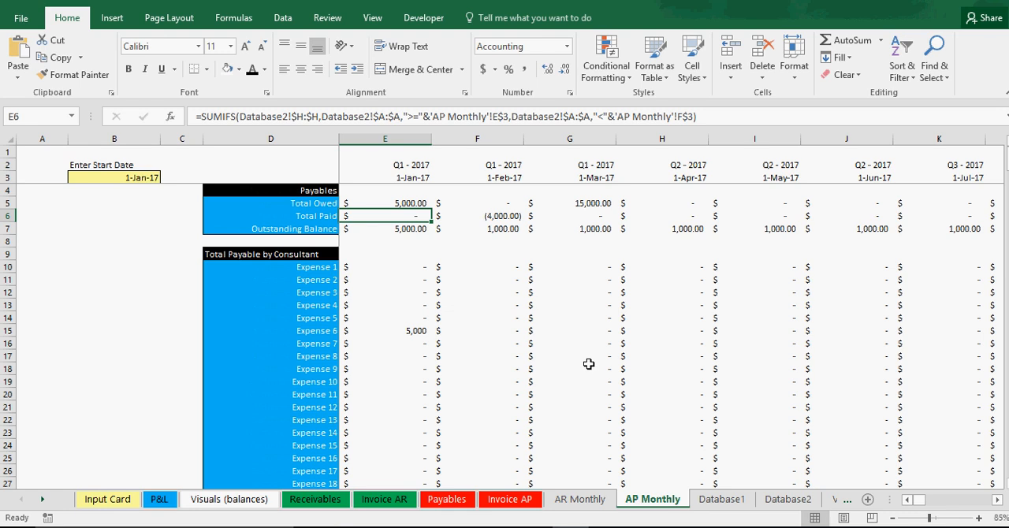
{"action": "left_click", "coordinate": [134, 502]}
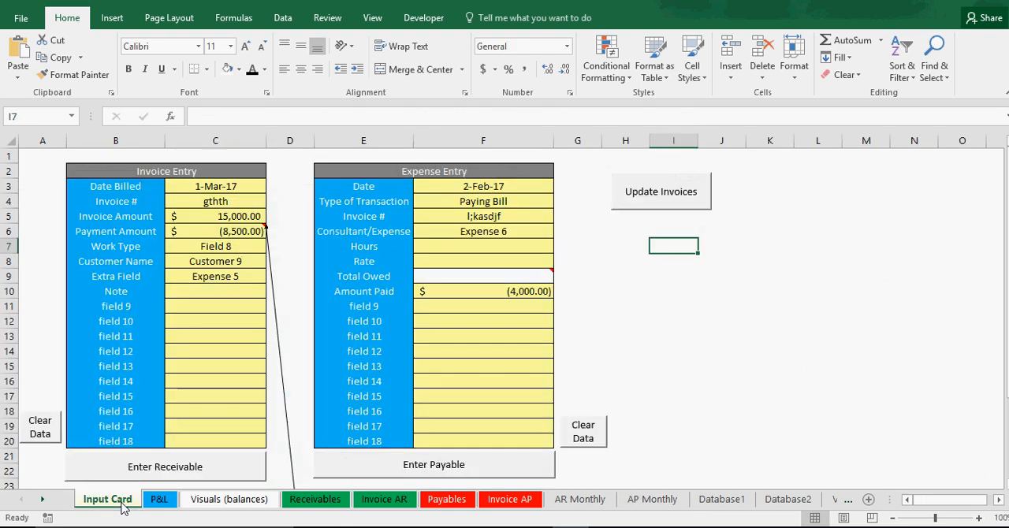
{"action": "left_click", "coordinate": [441, 501]}
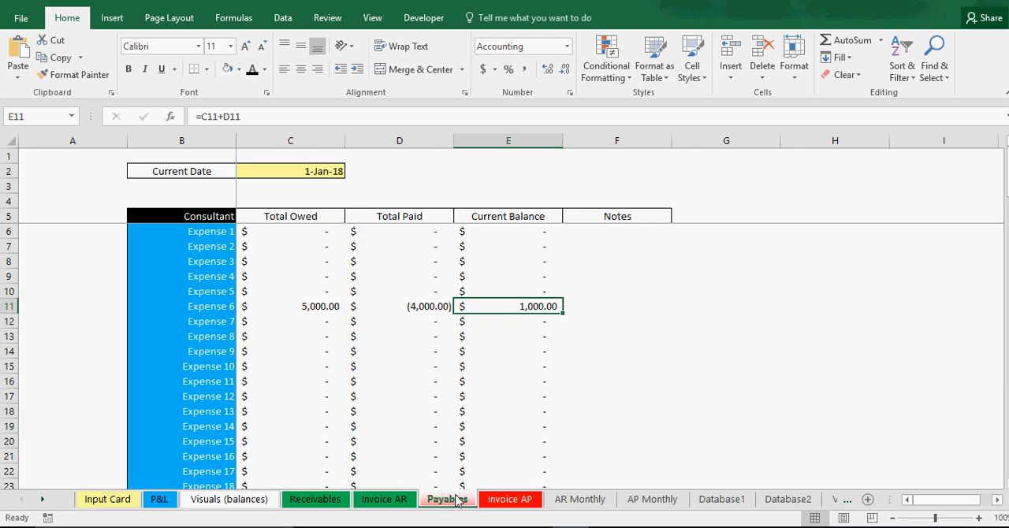
{"action": "left_click", "coordinate": [505, 500]}
{"action": "left_click", "coordinate": [580, 501]}
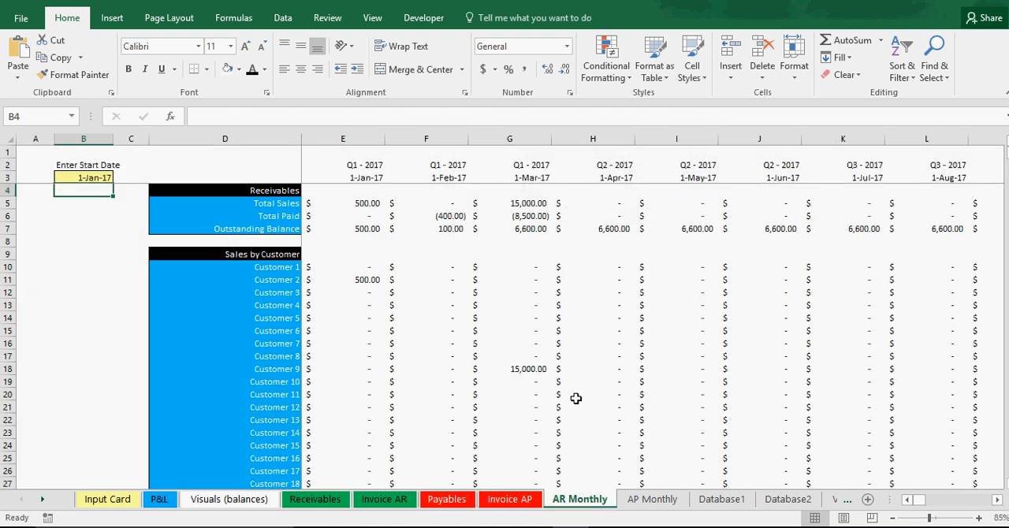
Step: Check the March Total Owed formula in G5 of AP Monthly against the records on the Database1 sheet
{"action": "left_click", "coordinate": [644, 501]}
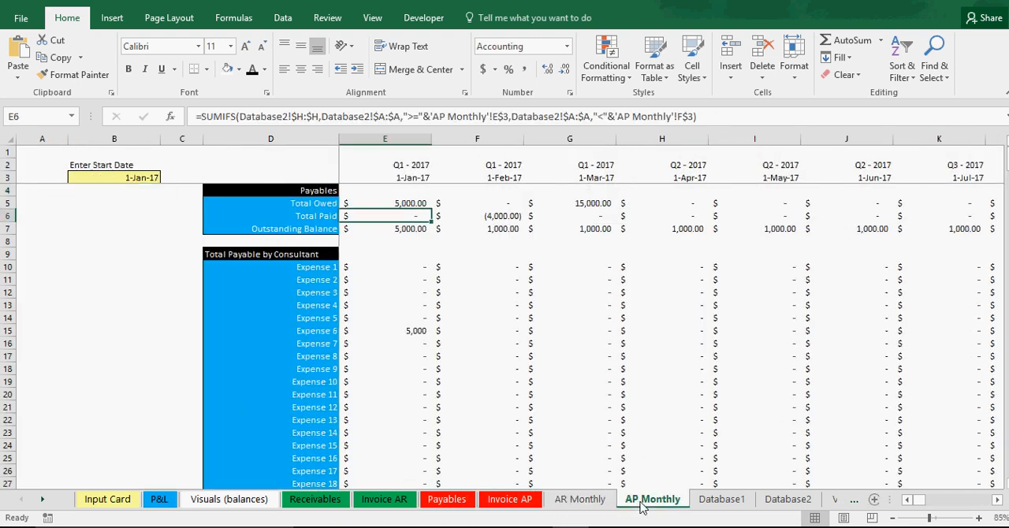
{"action": "left_click", "coordinate": [584, 204]}
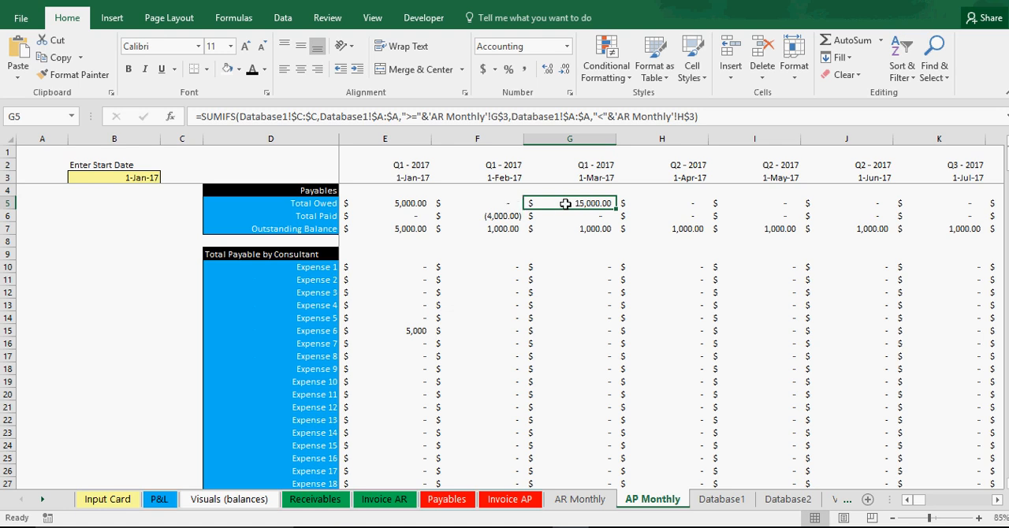
{"action": "left_click", "coordinate": [714, 501]}
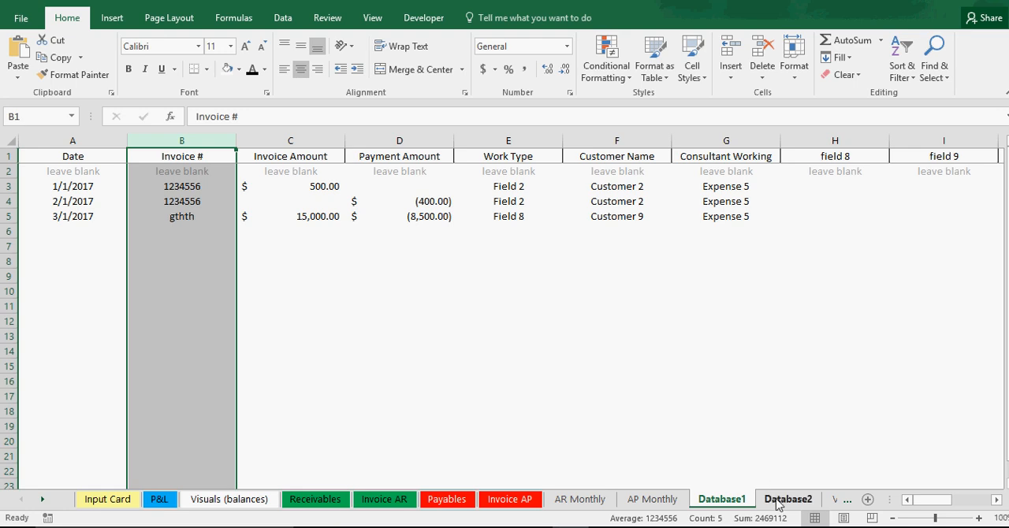
{"action": "left_click", "coordinate": [651, 502]}
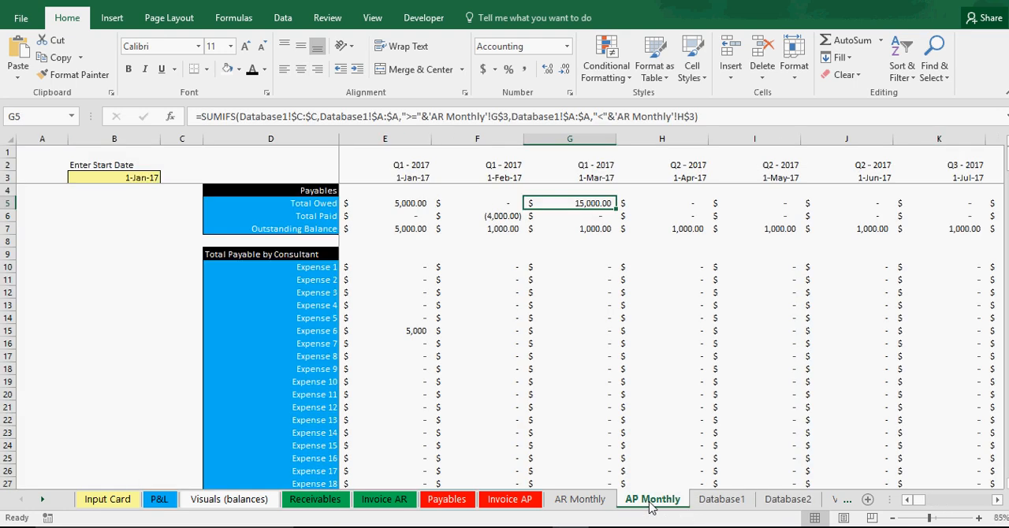
Step: Compare the Total Owed formulas in E5:G5 of AP Monthly with each other and with the Total Paid formula in F6
{"action": "left_click", "coordinate": [567, 229]}
{"action": "left_click", "coordinate": [498, 227]}
{"action": "left_click", "coordinate": [498, 214]}
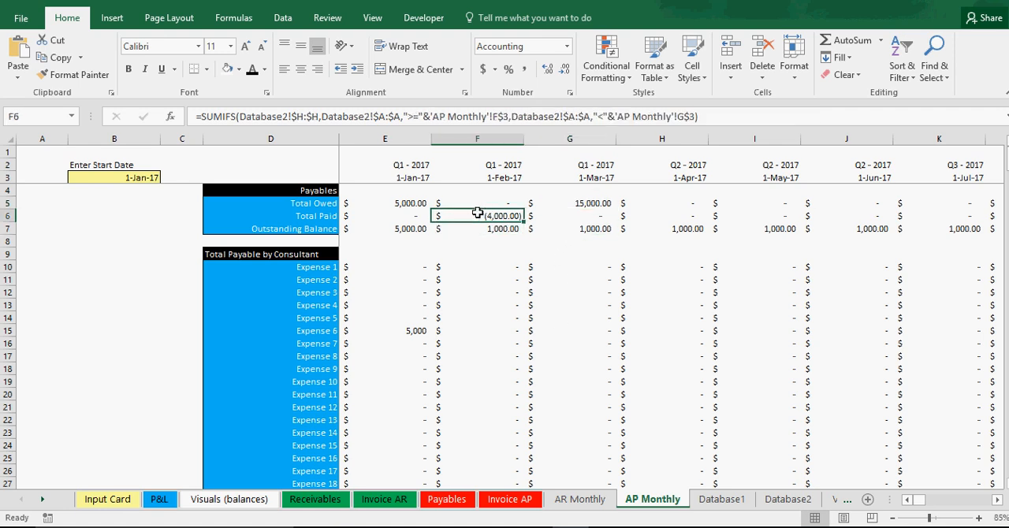
{"action": "left_click", "coordinate": [572, 203]}
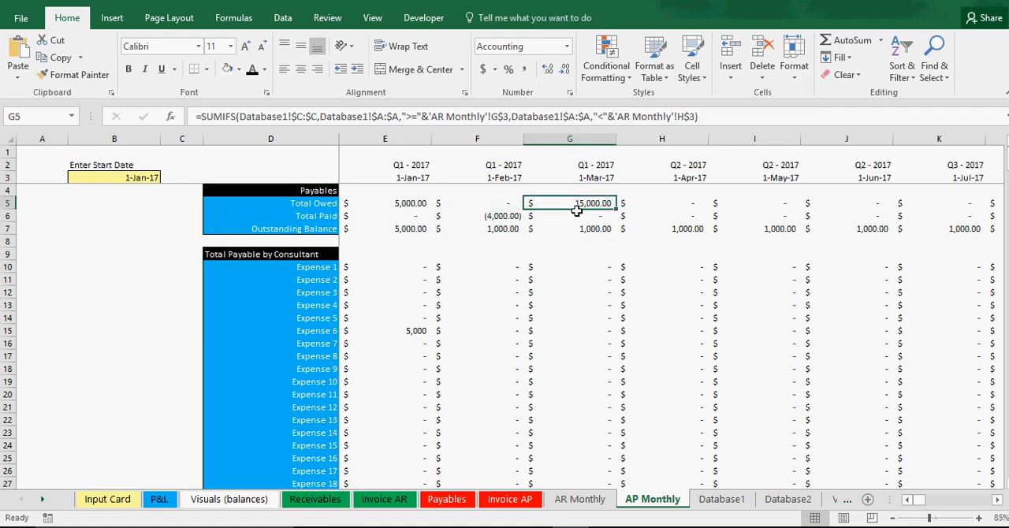
{"action": "left_click", "coordinate": [488, 202]}
{"action": "left_click", "coordinate": [400, 203]}
{"action": "left_click", "coordinate": [441, 202]}
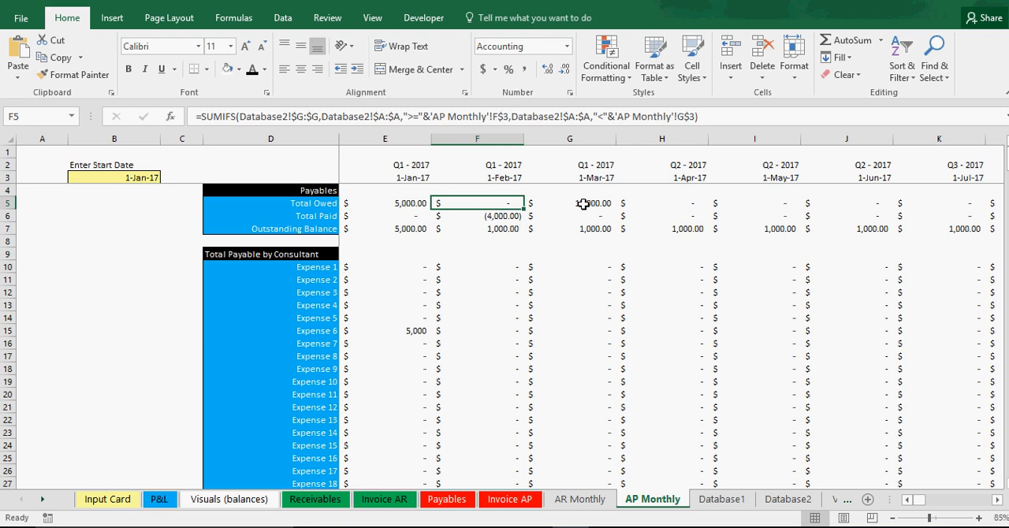
{"action": "left_click", "coordinate": [583, 204]}
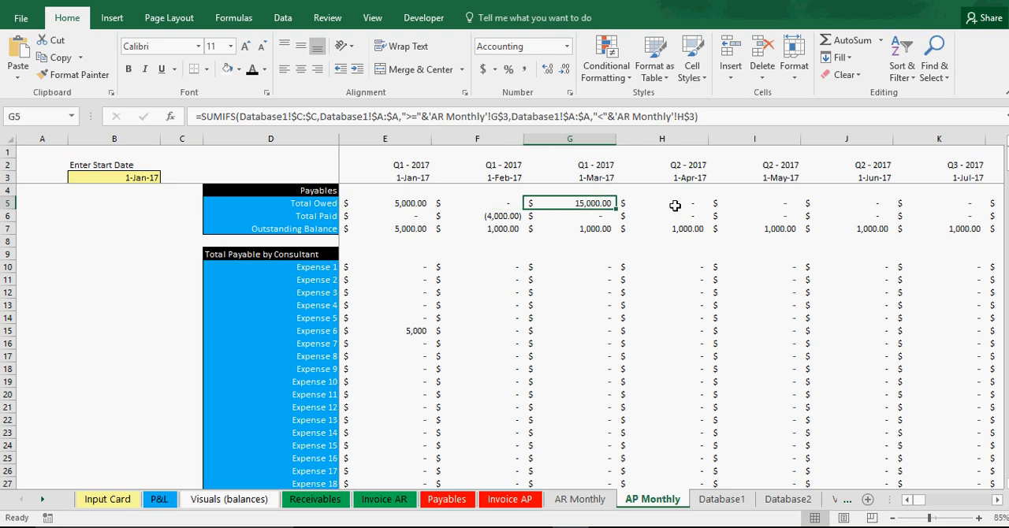
{"action": "left_click", "coordinate": [381, 207]}
{"action": "left_click_drag", "start_coordinate": [381, 206], "coordinate": [315, 203]}
Step: Fill the January Total Owed formula in E5 of AP Monthly across row 5 to the May 2031 column
{"action": "left_click", "coordinate": [384, 201]}
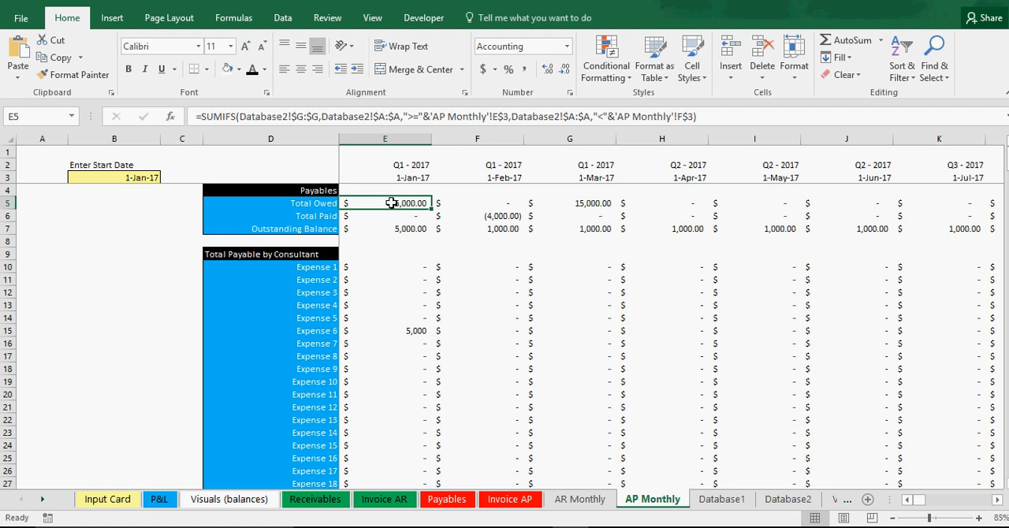
{"action": "left_click_drag", "start_coordinate": [433, 209], "coordinate": [672, 208]}
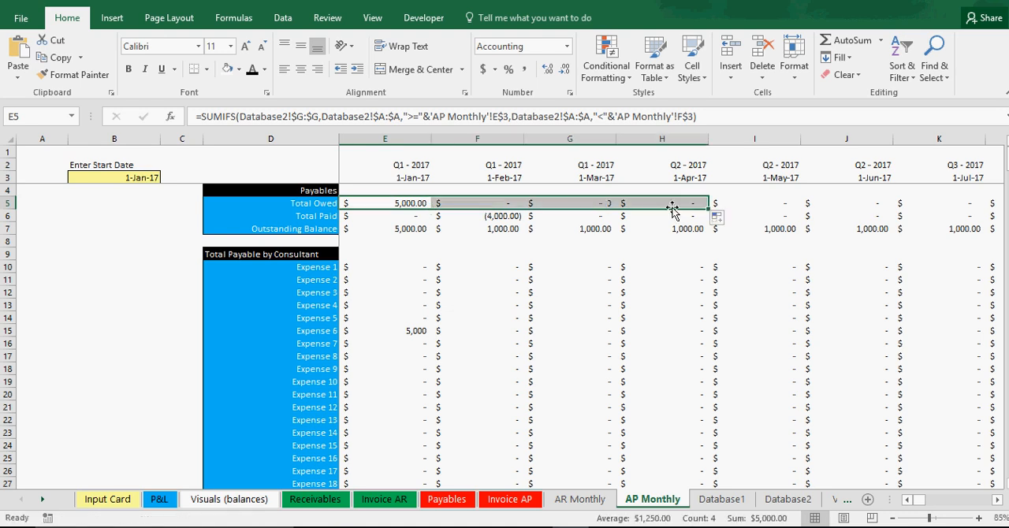
{"action": "left_click", "coordinate": [747, 204]}
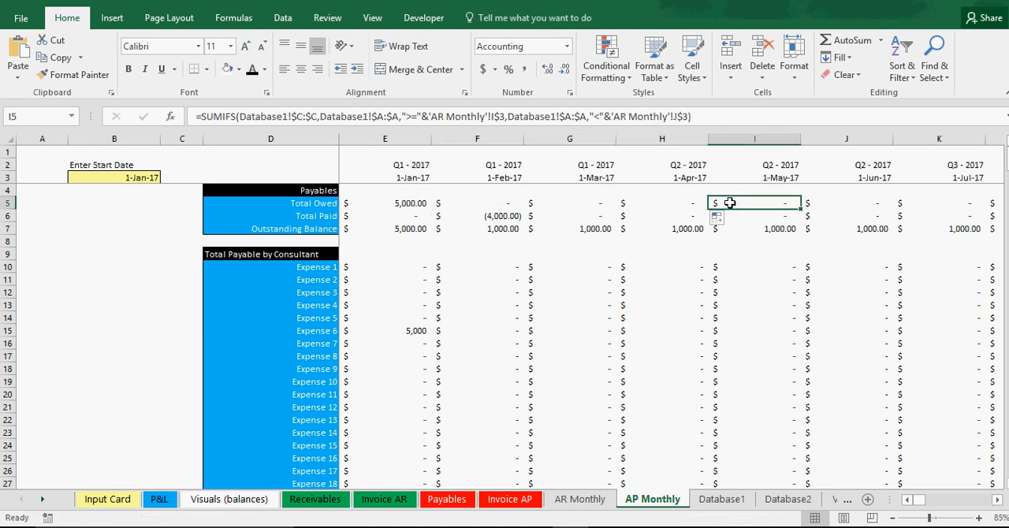
{"action": "left_click", "coordinate": [671, 203]}
{"action": "left_click_drag", "start_coordinate": [709, 209], "coordinate": [891, 207]}
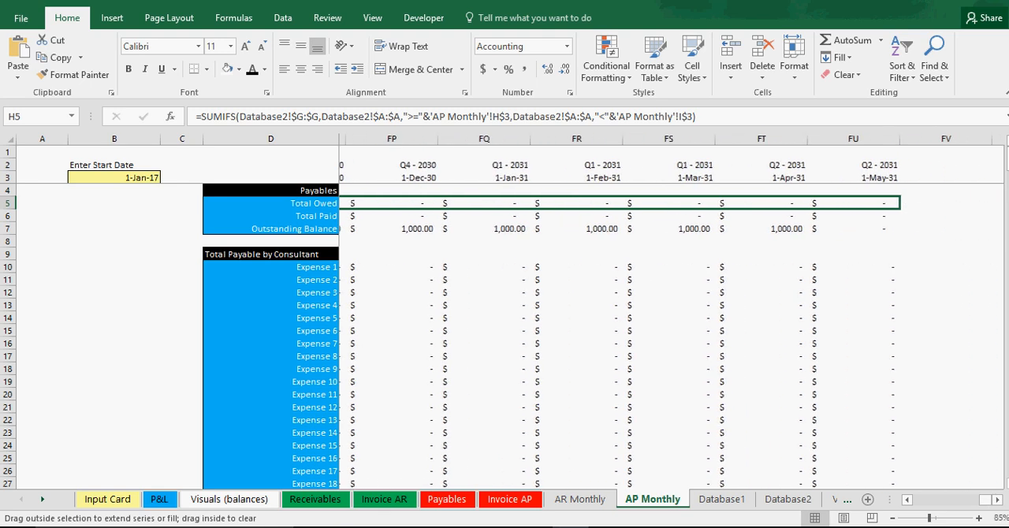
{"action": "left_click_drag", "start_coordinate": [985, 223], "coordinate": [873, 221]}
{"action": "left_click", "coordinate": [769, 203]}
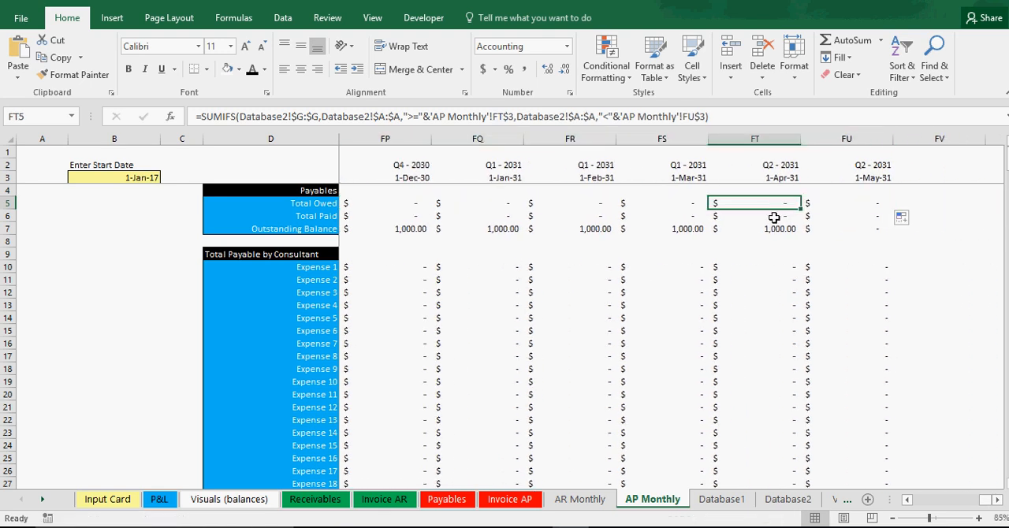
Step: Check the Total Owed, Total Paid and Outstanding Balance formulas in the final months and in January and February 2017
{"action": "left_click", "coordinate": [772, 228]}
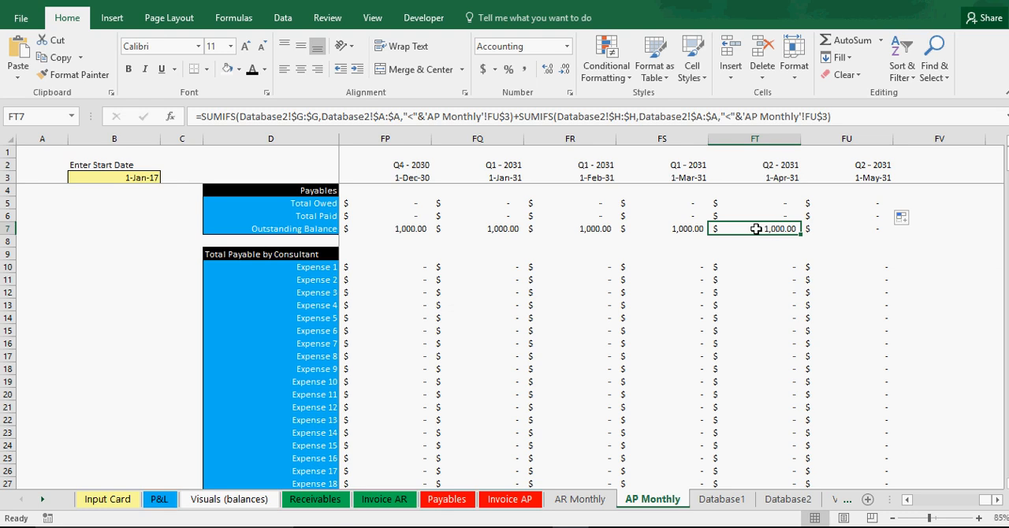
{"action": "left_click", "coordinate": [677, 228]}
{"action": "left_click", "coordinate": [678, 197]}
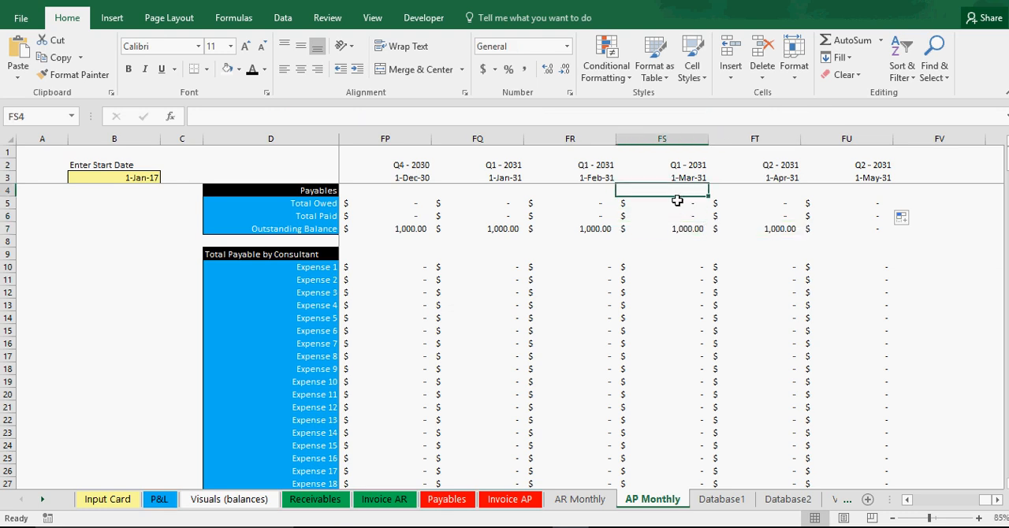
{"action": "left_click", "coordinate": [677, 202]}
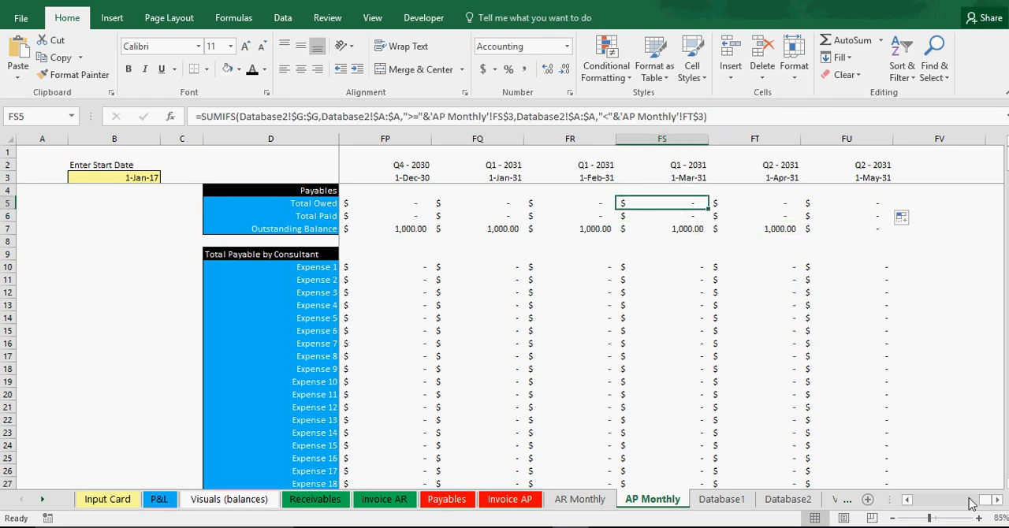
{"action": "left_click_drag", "start_coordinate": [994, 502], "coordinate": [920, 505]}
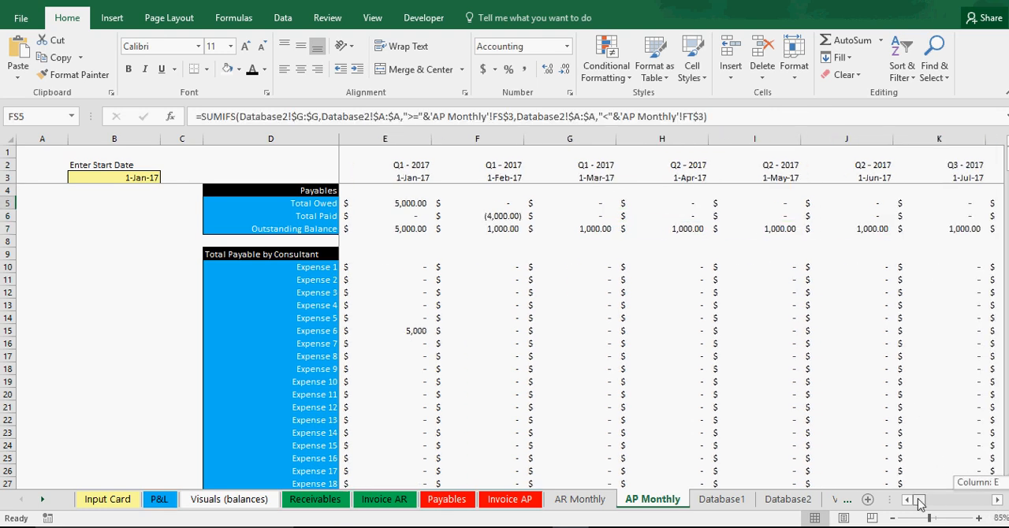
{"action": "left_click", "coordinate": [665, 333]}
{"action": "left_click", "coordinate": [414, 203]}
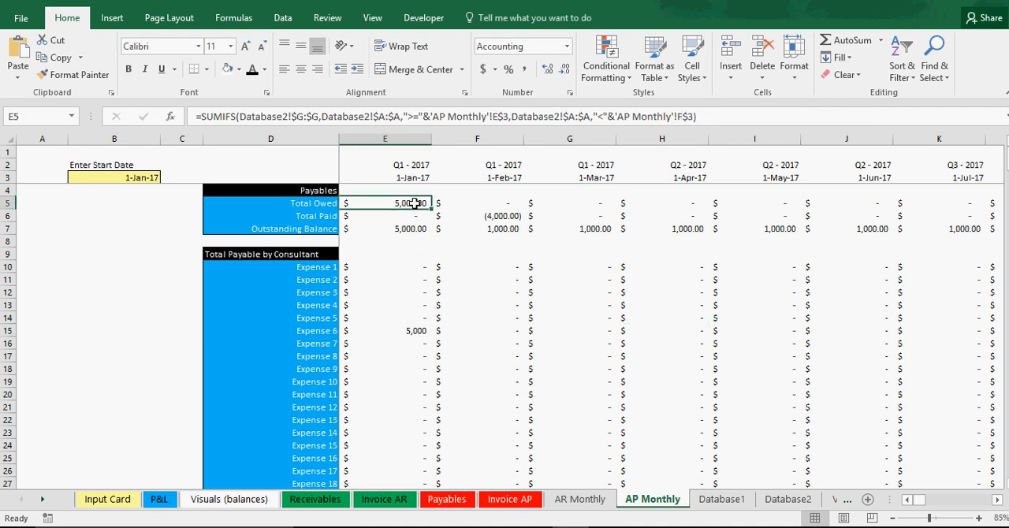
{"action": "left_click", "coordinate": [413, 214]}
{"action": "left_click", "coordinate": [413, 227]}
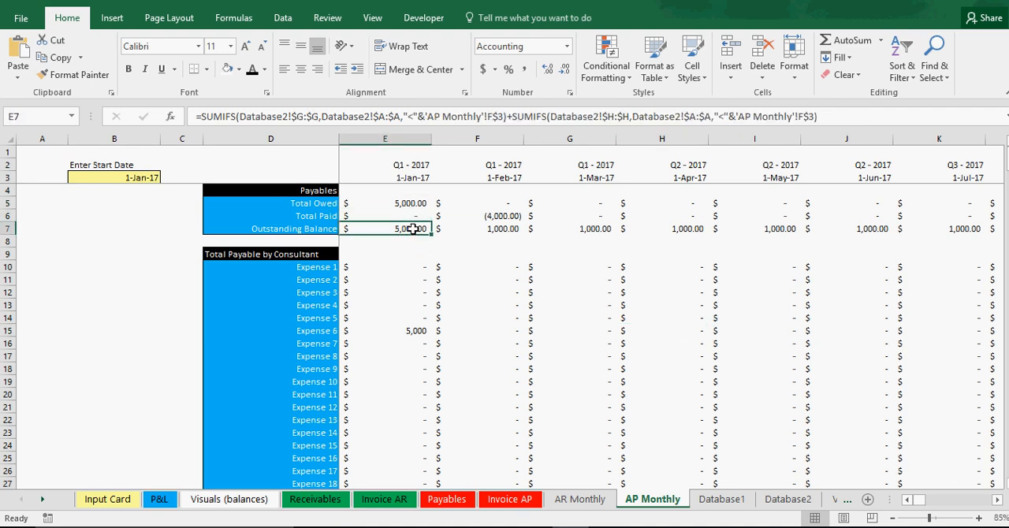
{"action": "left_click", "coordinate": [479, 213]}
{"action": "left_click", "coordinate": [483, 203]}
Step: Examine the per-expense formulas in the sections below the Payables summary for consistent references to the Database2 sheet
{"action": "left_click", "coordinate": [509, 281]}
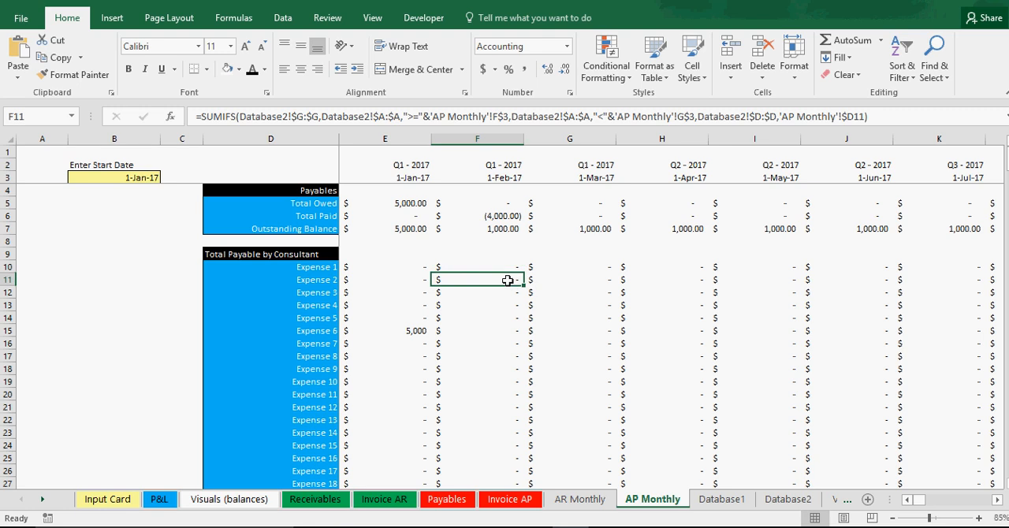
{"action": "left_click", "coordinate": [509, 330]}
{"action": "left_click", "coordinate": [510, 368]}
{"action": "left_click", "coordinate": [604, 380]}
{"action": "left_click_drag", "start_coordinate": [1007, 161], "coordinate": [1008, 327]}
{"action": "left_click", "coordinate": [646, 346]}
{"action": "left_click", "coordinate": [543, 347]}
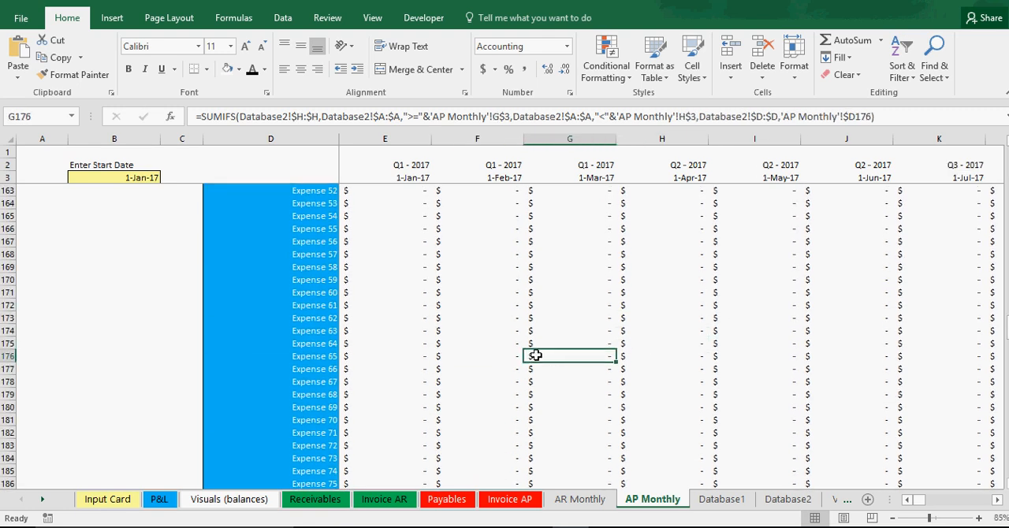
{"action": "left_click", "coordinate": [477, 318]}
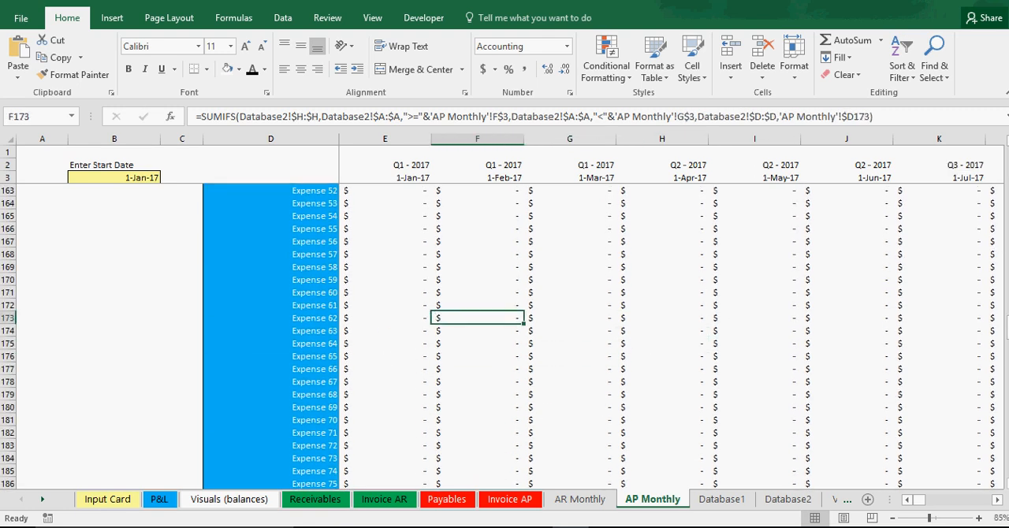
{"action": "left_click_drag", "start_coordinate": [1007, 326], "coordinate": [1006, 409]}
{"action": "left_click", "coordinate": [549, 418]}
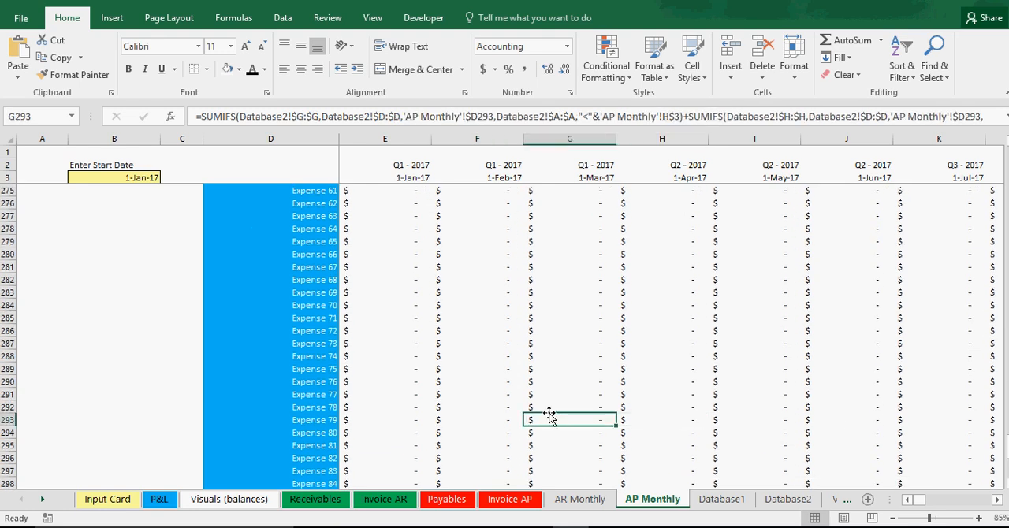
{"action": "left_click_drag", "start_coordinate": [477, 357], "coordinate": [477, 344]}
{"action": "left_click_drag", "start_coordinate": [1006, 409], "coordinate": [1006, 157]}
Step: Compare the January Total Owed and Total Paid formulas in E5 and E6 with the records on the Database2 and Database1 sheets
{"action": "left_click", "coordinate": [393, 204]}
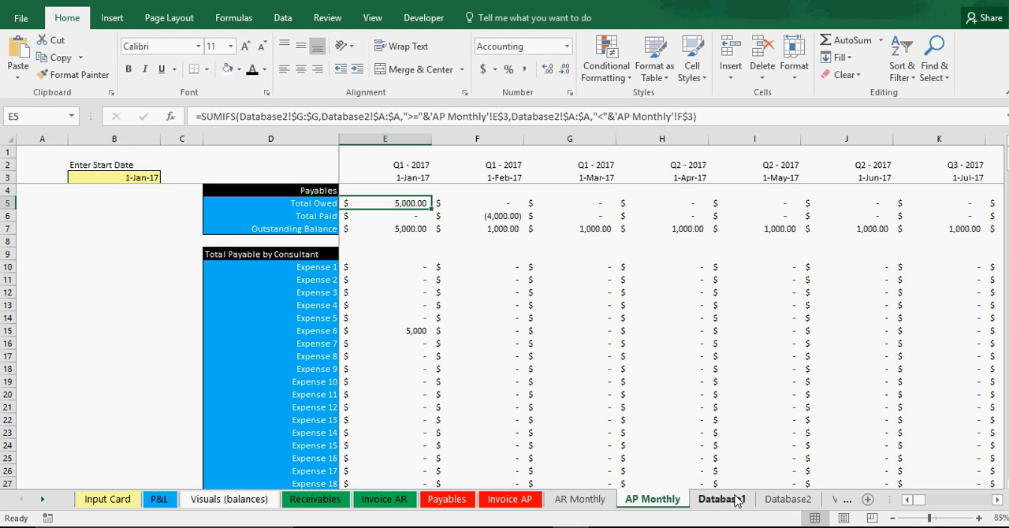
{"action": "left_click", "coordinate": [810, 501]}
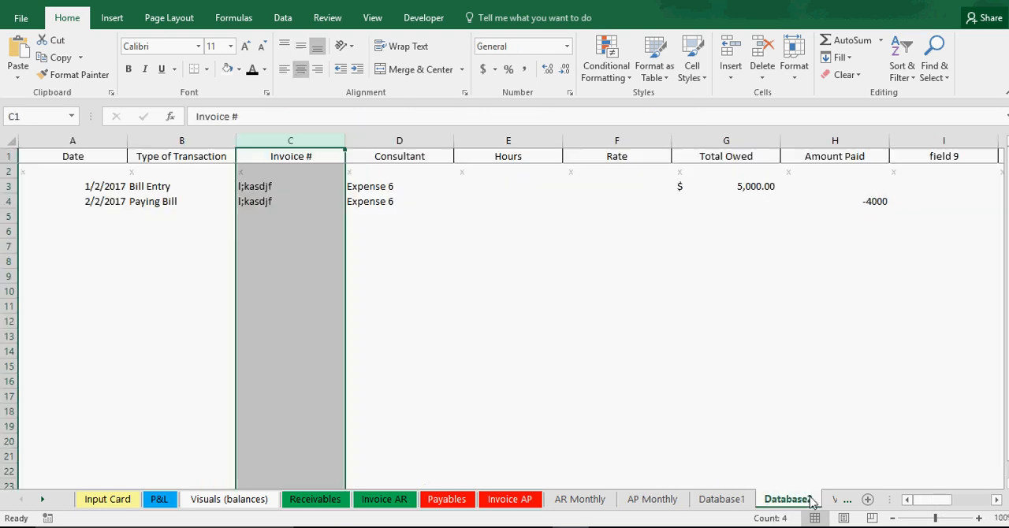
{"action": "left_click", "coordinate": [749, 188]}
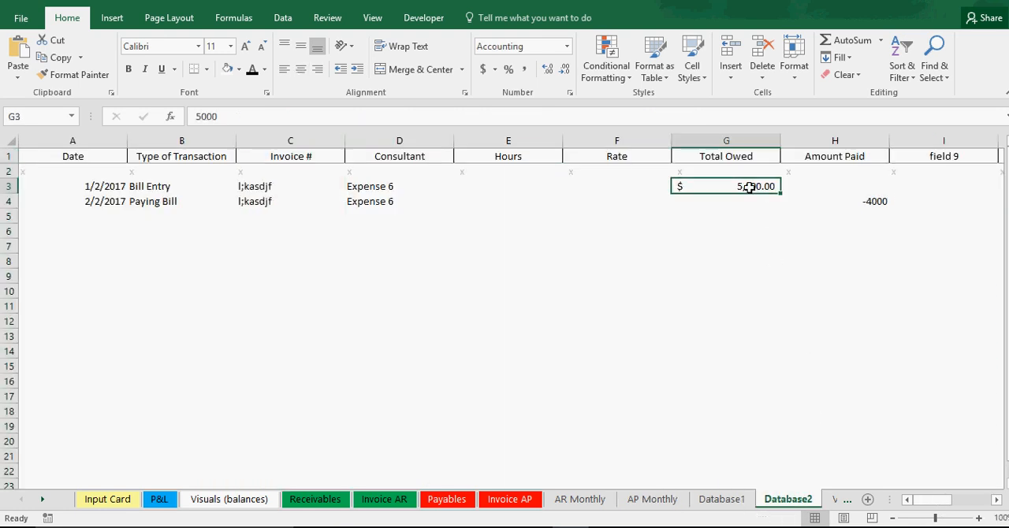
{"action": "left_click", "coordinate": [711, 506]}
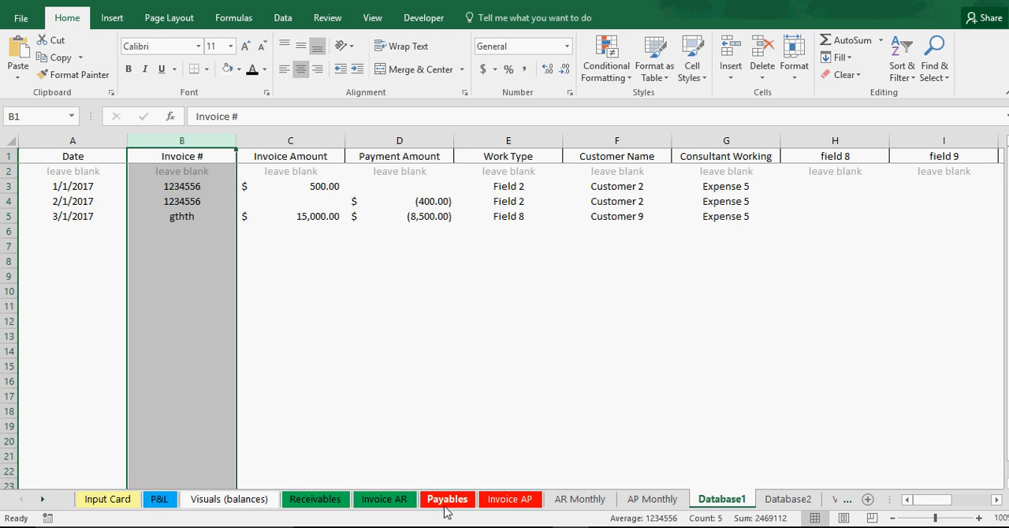
{"action": "left_click", "coordinate": [653, 502]}
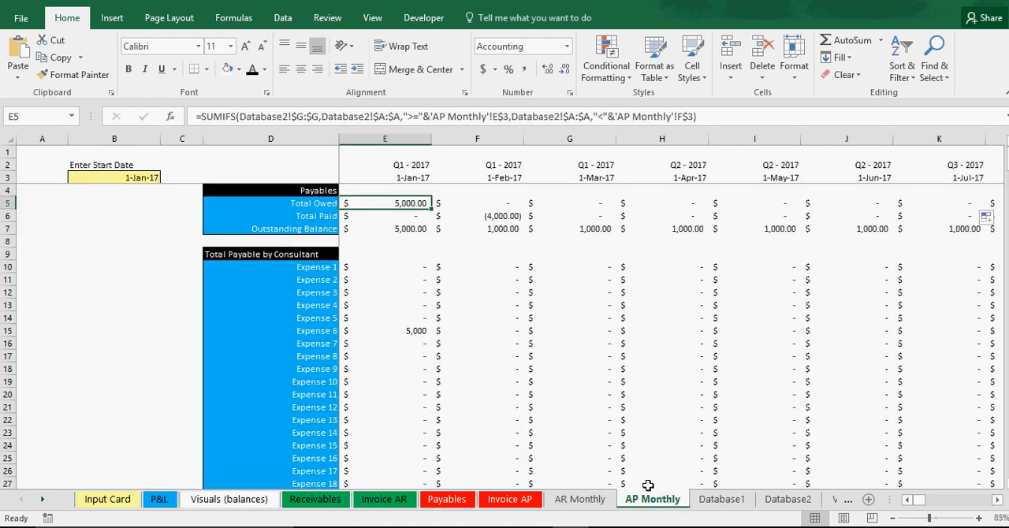
{"action": "left_click", "coordinate": [410, 215]}
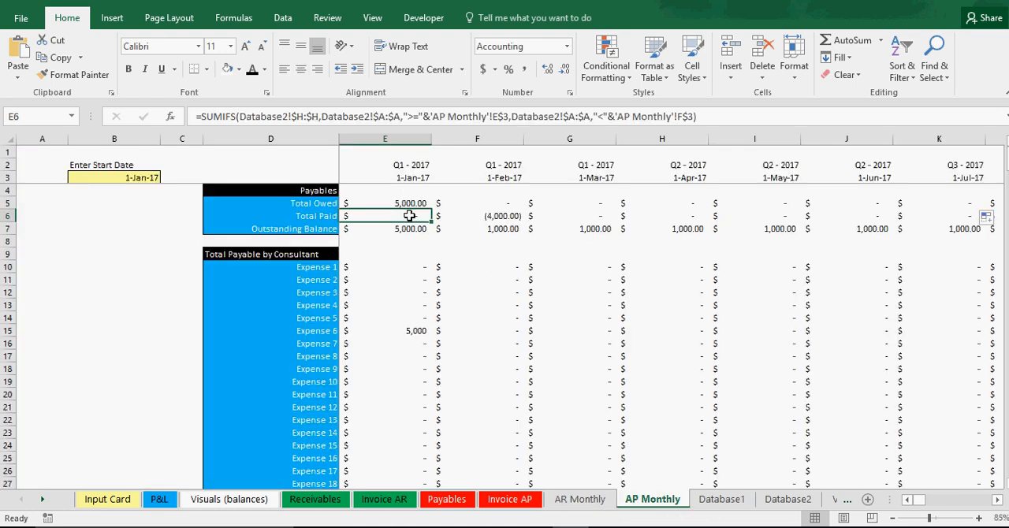
{"action": "left_click", "coordinate": [788, 499]}
{"action": "left_click", "coordinate": [832, 189]}
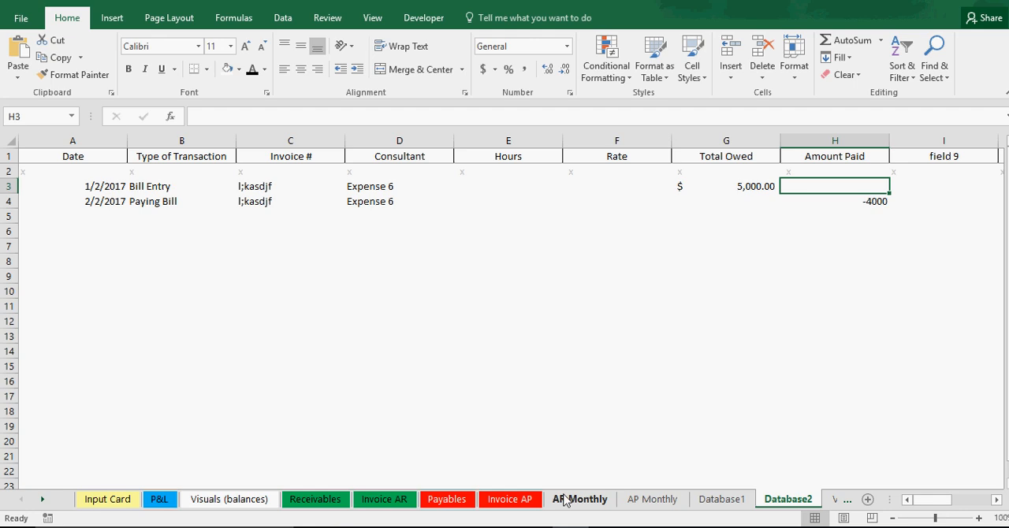
Step: Examine the Outstanding Balance formulas in row 7 of AP Monthly from January through April 2017
{"action": "left_click", "coordinate": [640, 500]}
{"action": "left_click", "coordinate": [401, 229]}
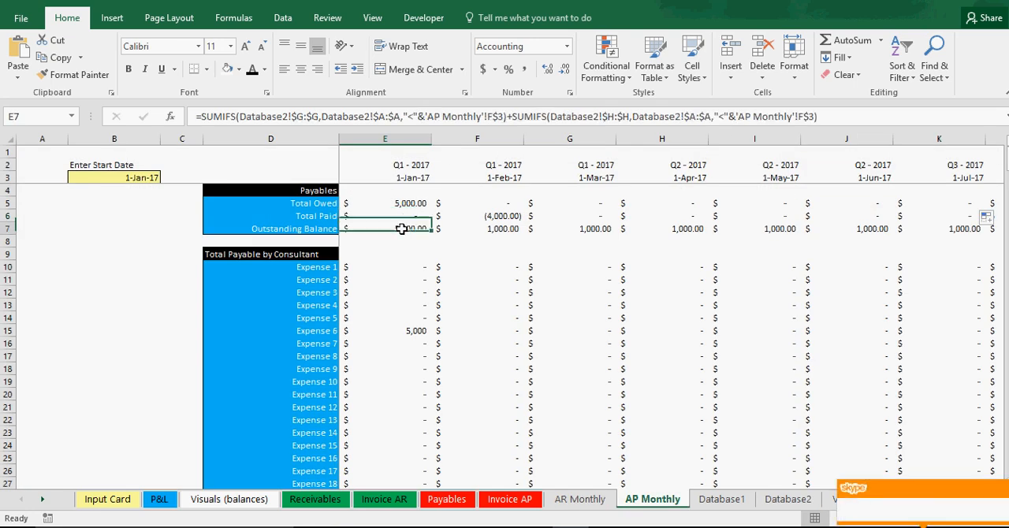
{"action": "key", "text": "Right"}
{"action": "left_click", "coordinate": [1004, 472]}
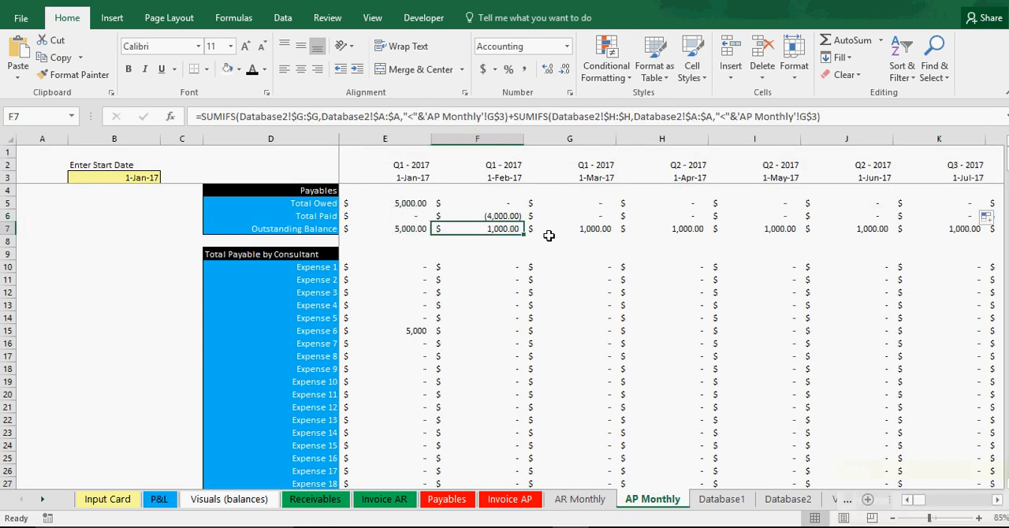
{"action": "left_click", "coordinate": [422, 226]}
{"action": "left_click", "coordinate": [477, 227]}
{"action": "left_click", "coordinate": [427, 228]}
{"action": "left_click", "coordinate": [518, 228]}
{"action": "left_click", "coordinate": [569, 228]}
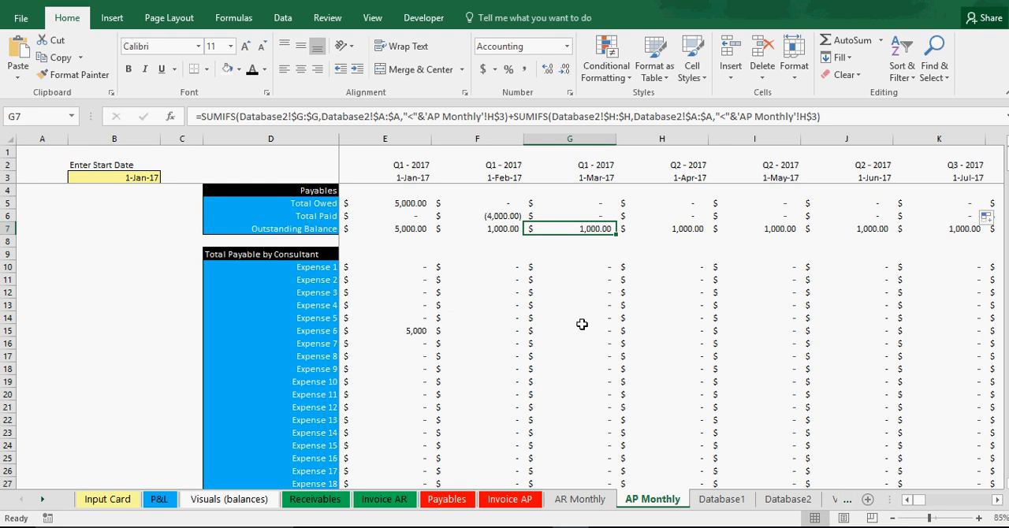
{"action": "left_click", "coordinate": [383, 227]}
{"action": "left_click", "coordinate": [465, 227]}
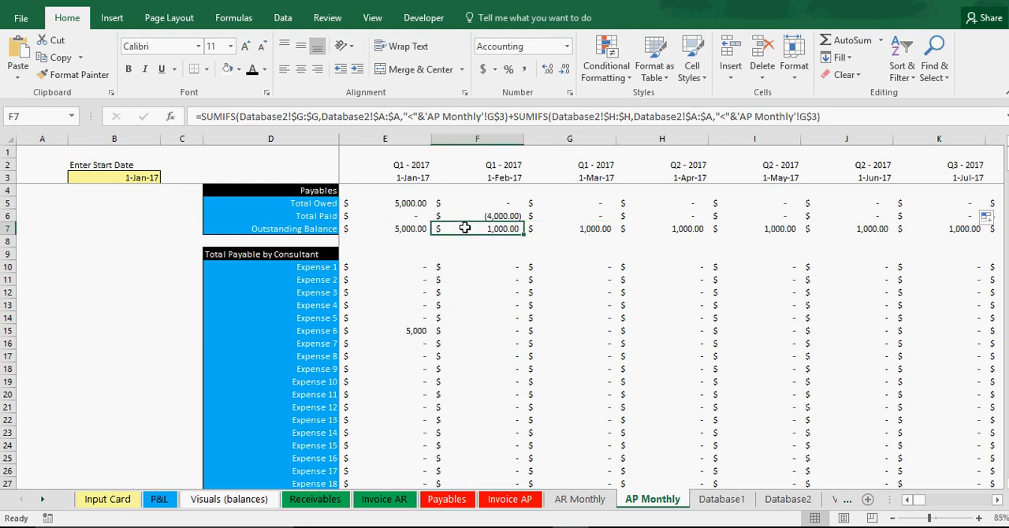
{"action": "left_click", "coordinate": [579, 227]}
{"action": "left_click", "coordinate": [653, 227]}
{"action": "left_click", "coordinate": [505, 228]}
{"action": "left_click", "coordinate": [410, 227]}
{"action": "left_click", "coordinate": [479, 227]}
{"action": "left_click", "coordinate": [558, 227]}
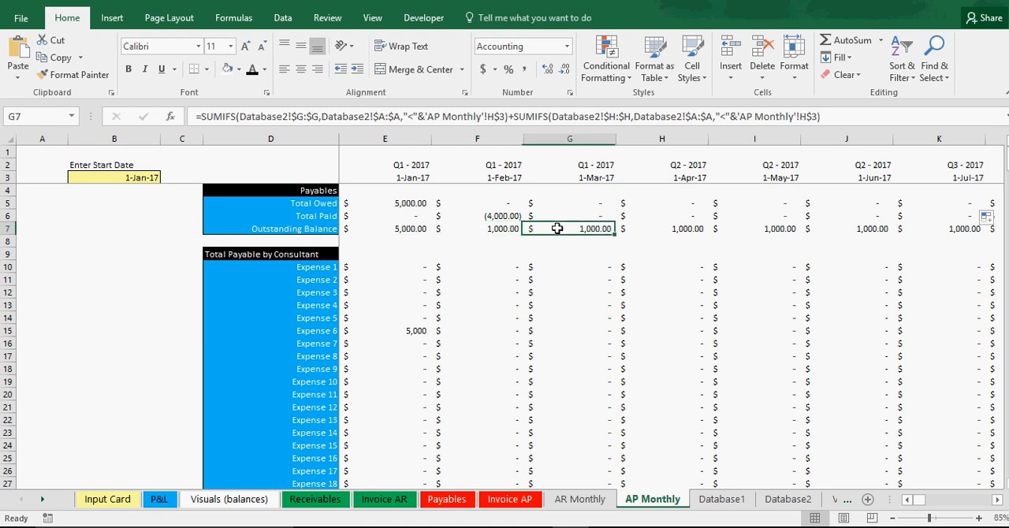
{"action": "left_click", "coordinate": [640, 227]}
Step: Compare the AP Analysis chart on the Visuals (balances) sheet with the monthly payables figures on AP Monthly
{"action": "left_click", "coordinate": [229, 499]}
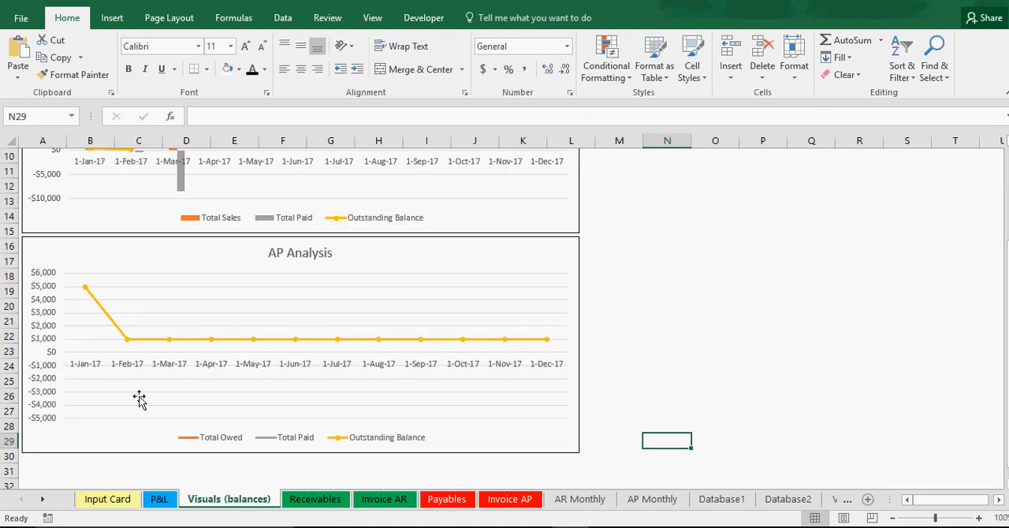
{"action": "mouse_move", "coordinate": [85, 290]}
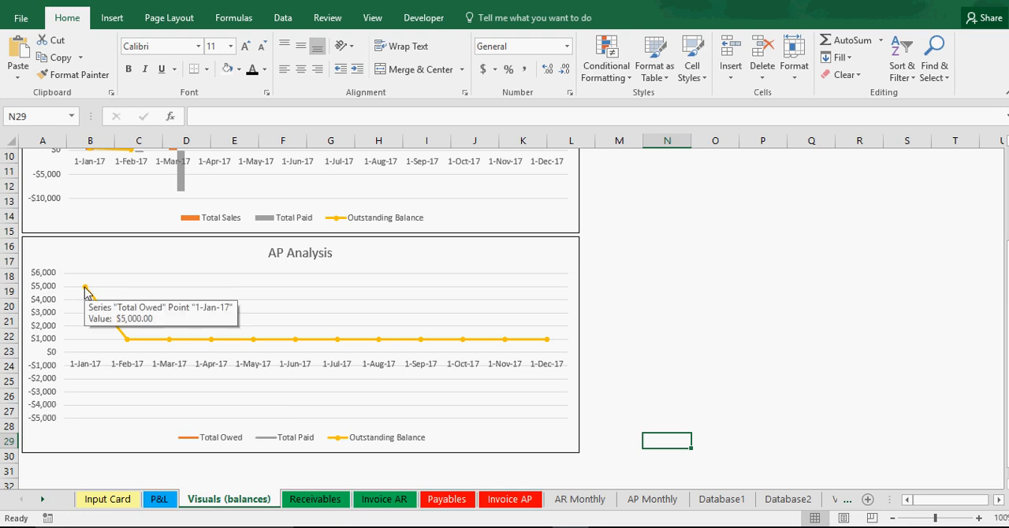
{"action": "left_click", "coordinate": [648, 499]}
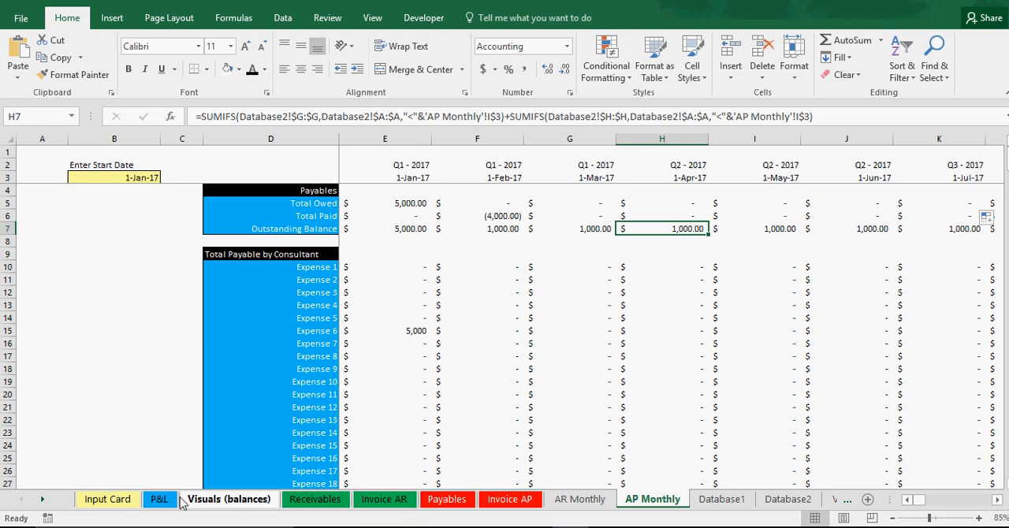
{"action": "left_click", "coordinate": [209, 500]}
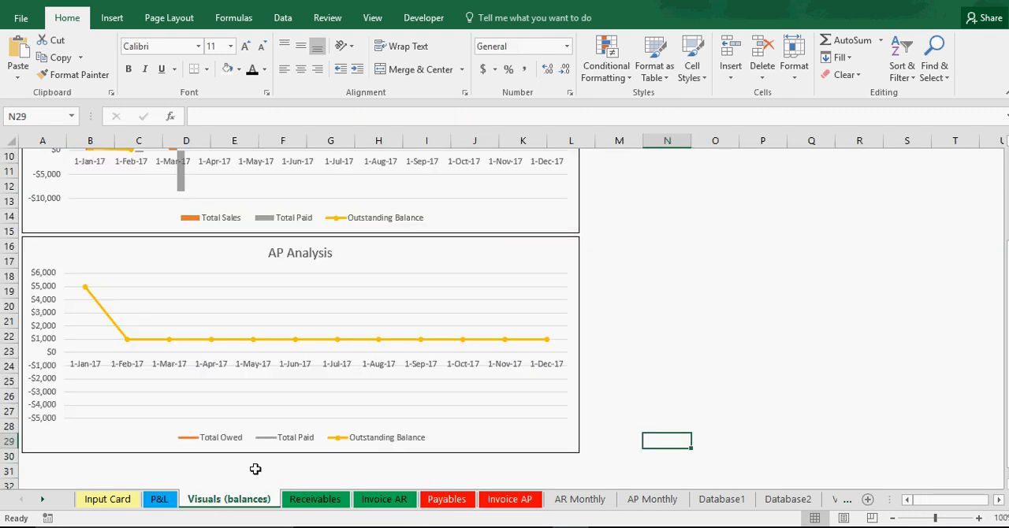
Step: Exclude the Payables series from the AP Analysis chart's data source after checking the chart's source range on AP Monthly
{"action": "left_click", "coordinate": [648, 504]}
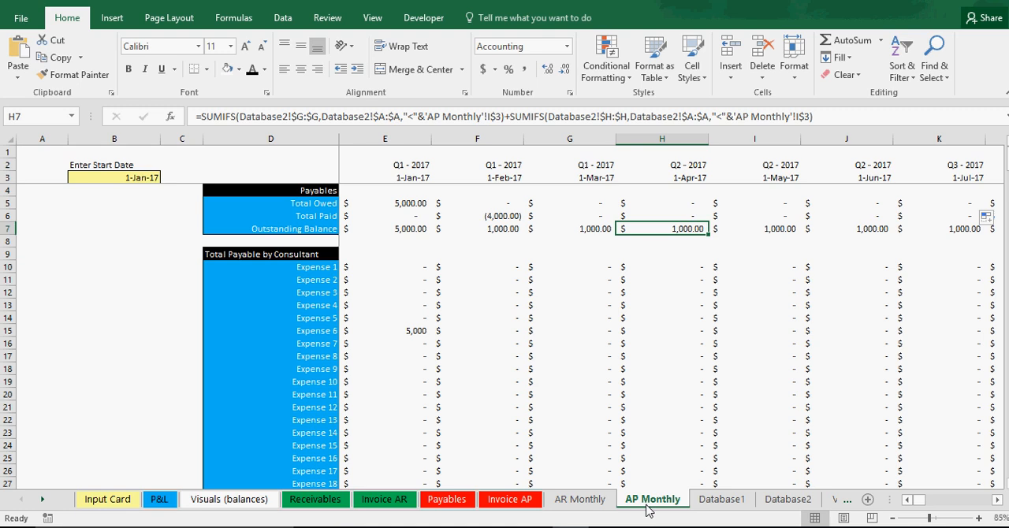
{"action": "left_click", "coordinate": [209, 503]}
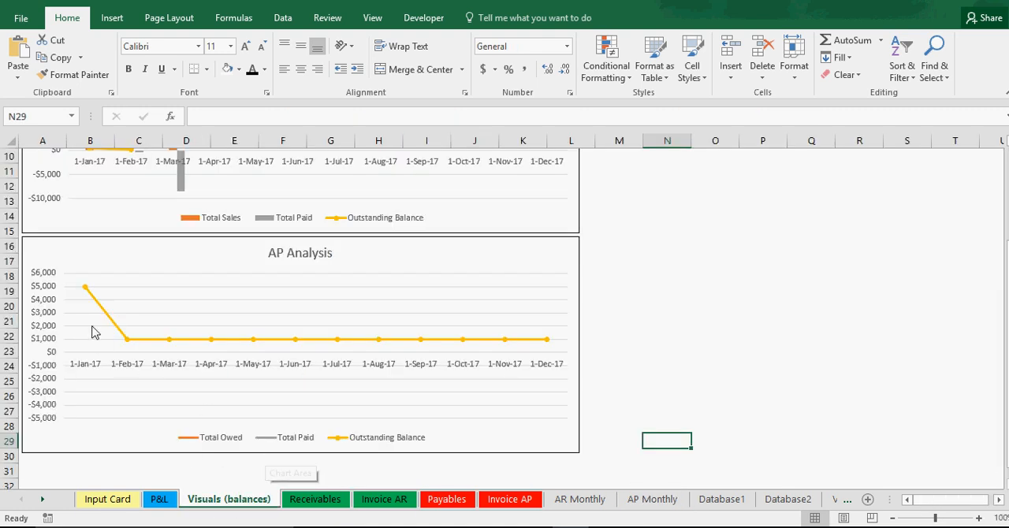
{"action": "right_click", "coordinate": [224, 306]}
{"action": "left_click", "coordinate": [273, 390]}
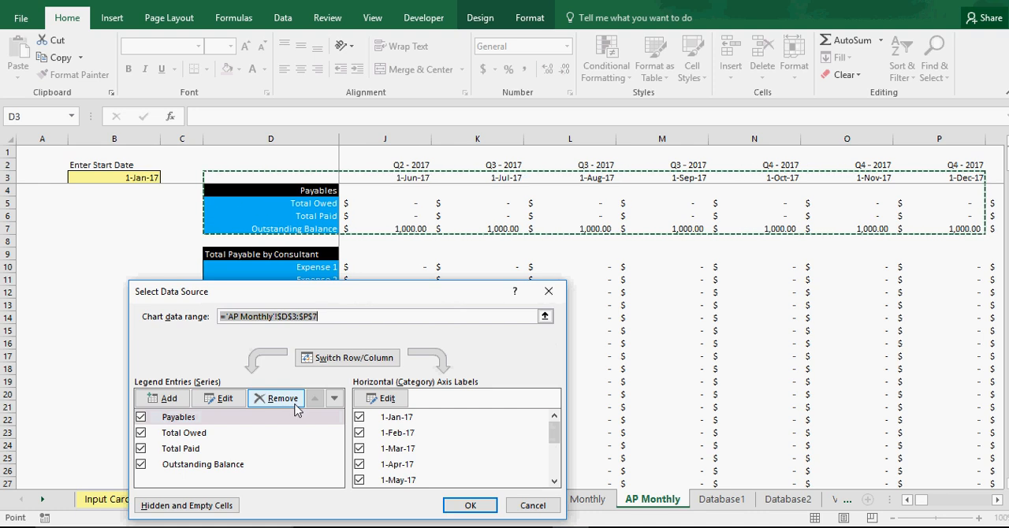
{"action": "left_click", "coordinate": [906, 500]}
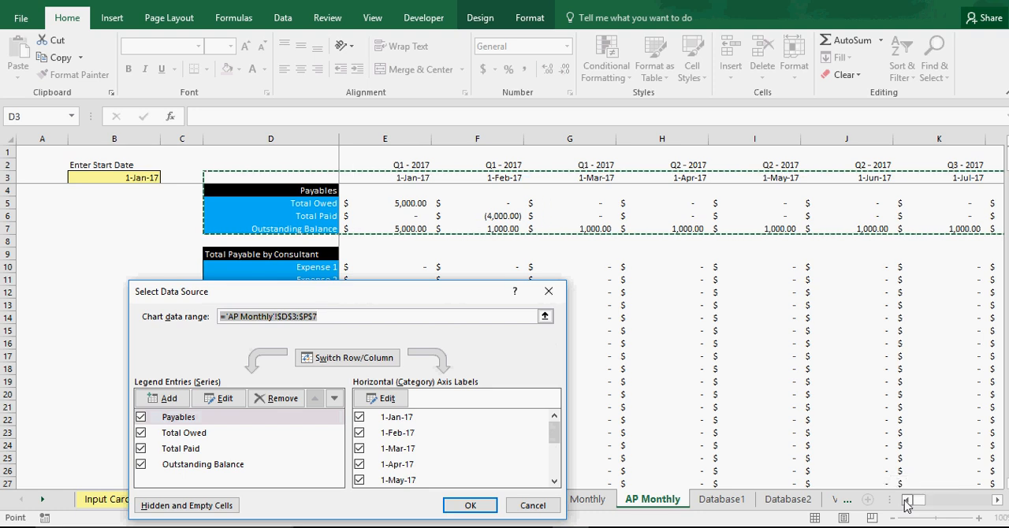
{"action": "left_click", "coordinate": [998, 500]}
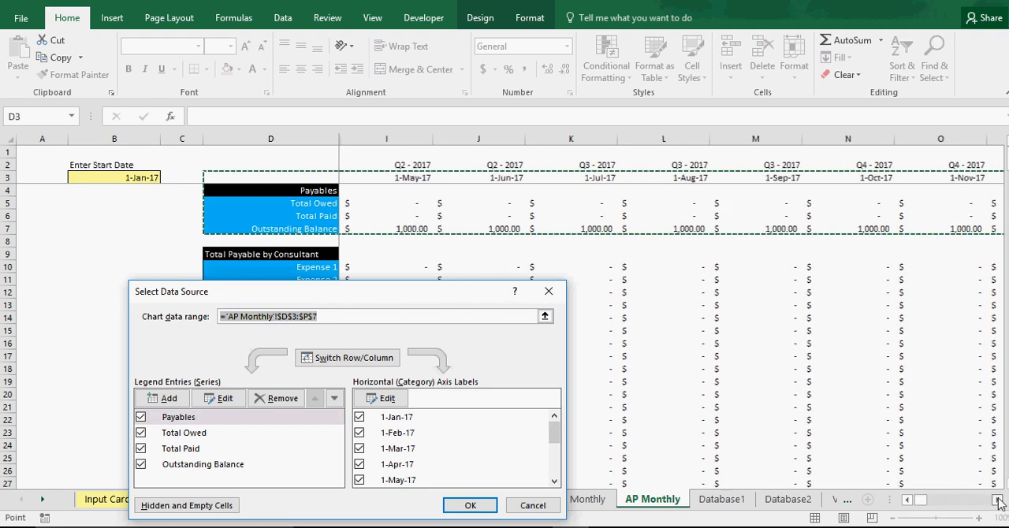
{"action": "left_click_drag", "start_coordinate": [916, 504], "coordinate": [904, 504]}
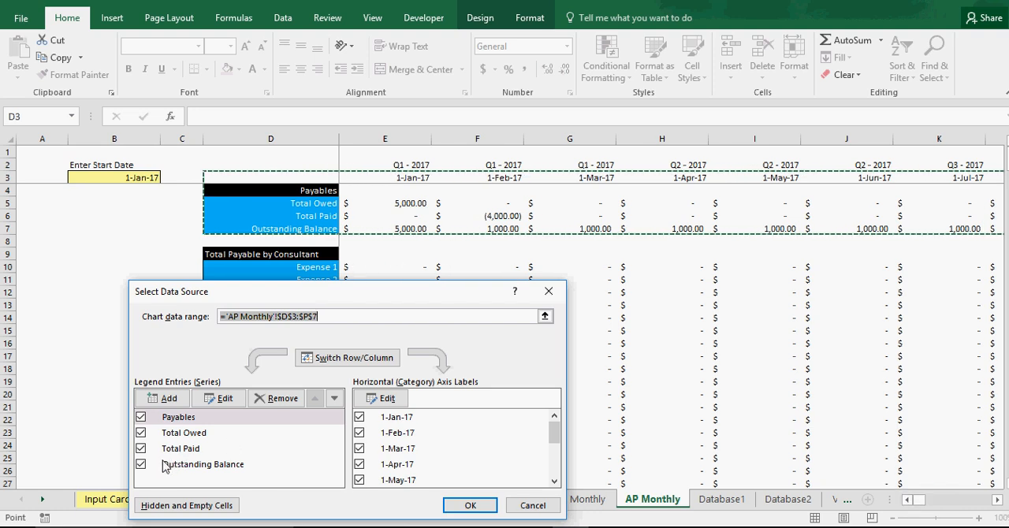
{"action": "left_click", "coordinate": [141, 417]}
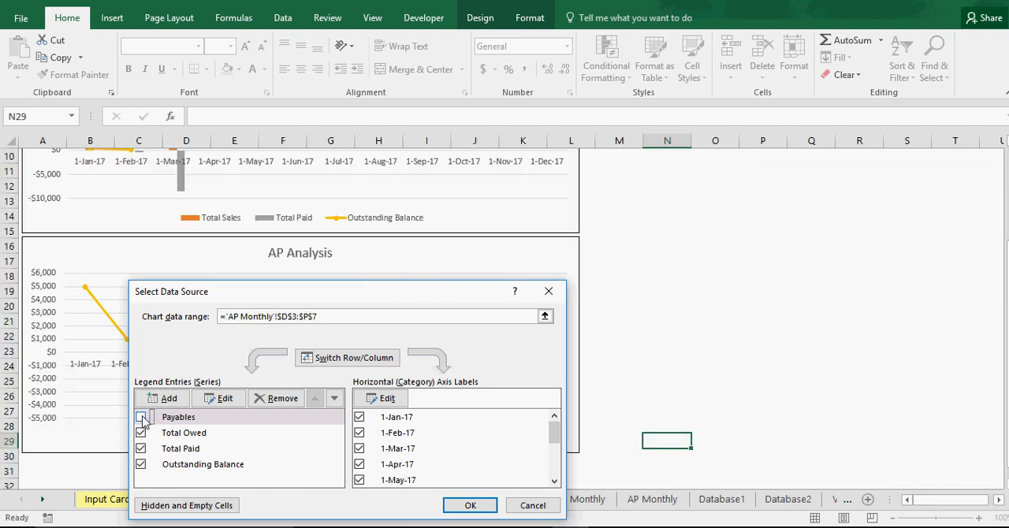
{"action": "left_click", "coordinate": [470, 505]}
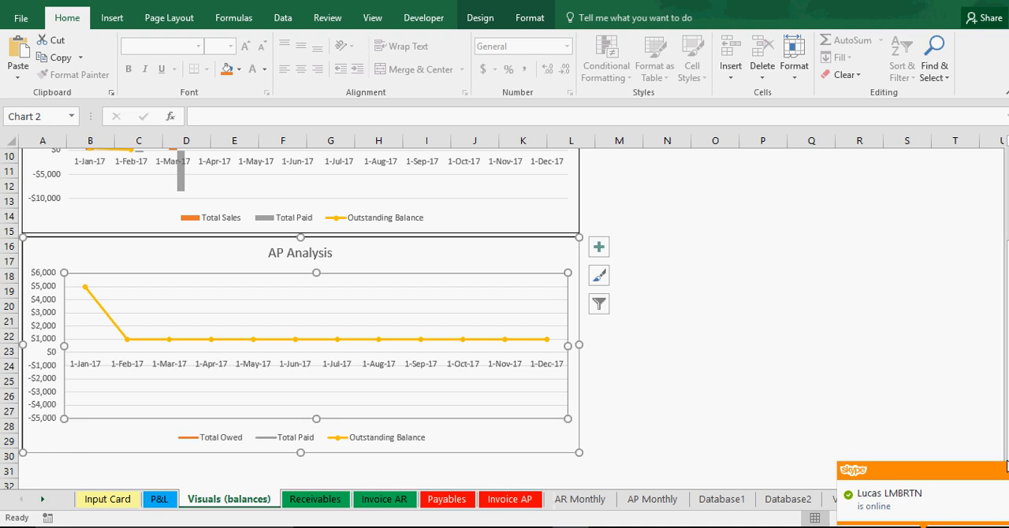
{"action": "left_click", "coordinate": [774, 407]}
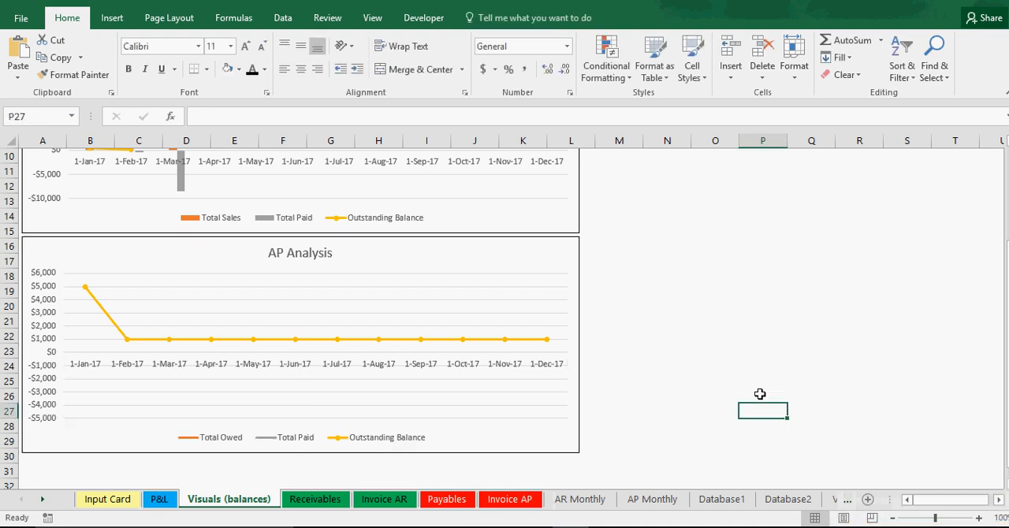
{"action": "scroll", "coordinate": [675, 405], "scroll_direction": "up", "scroll_amount": 1}
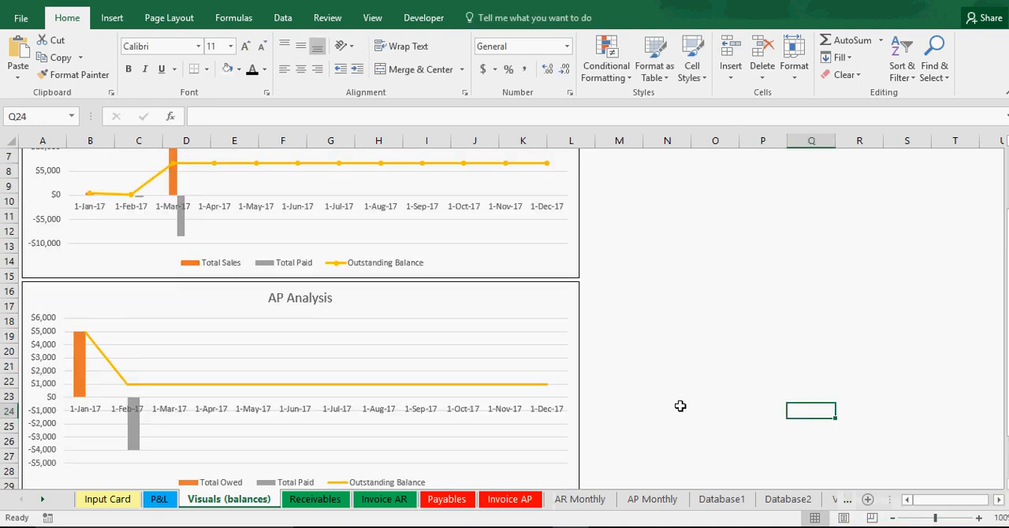
Step: Set the label position of the AP Analysis chart's horizontal date axis to Low
{"action": "left_click", "coordinate": [322, 407]}
{"action": "scroll", "coordinate": [321, 412], "scroll_direction": "down", "scroll_amount": 2}
{"action": "left_click", "coordinate": [322, 388]}
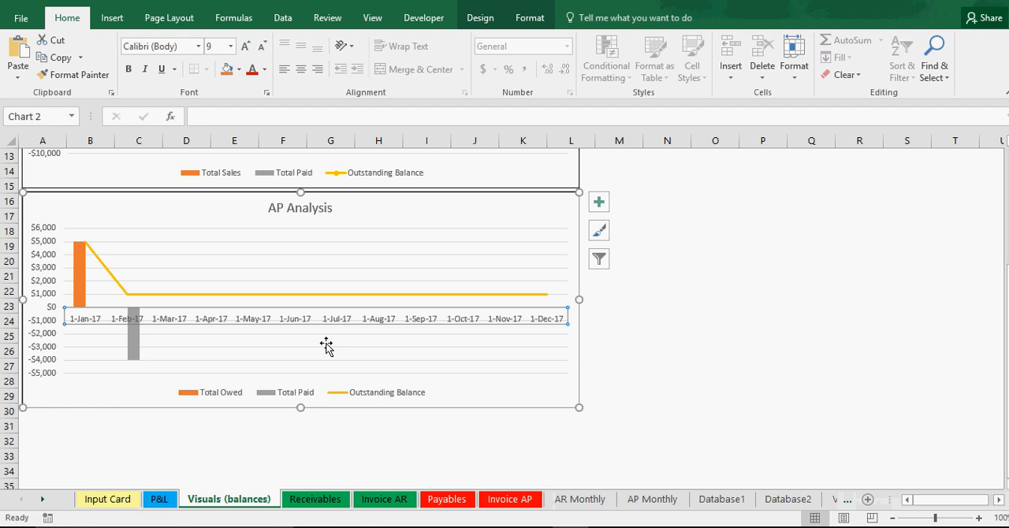
{"action": "right_click", "coordinate": [336, 320]}
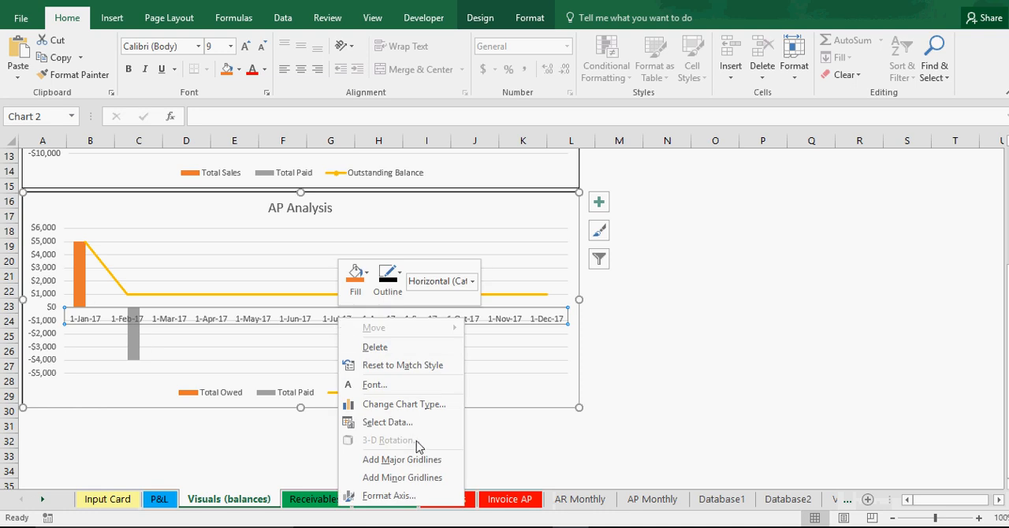
{"action": "left_click", "coordinate": [401, 496]}
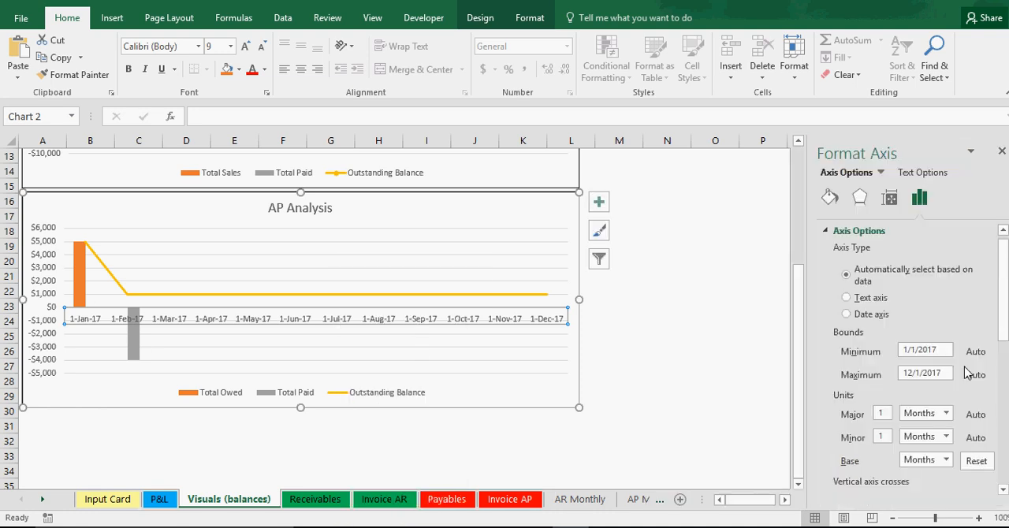
{"action": "scroll", "coordinate": [930, 434], "scroll_direction": "down", "scroll_amount": 5}
{"action": "scroll", "coordinate": [930, 435], "scroll_direction": "down", "scroll_amount": 2}
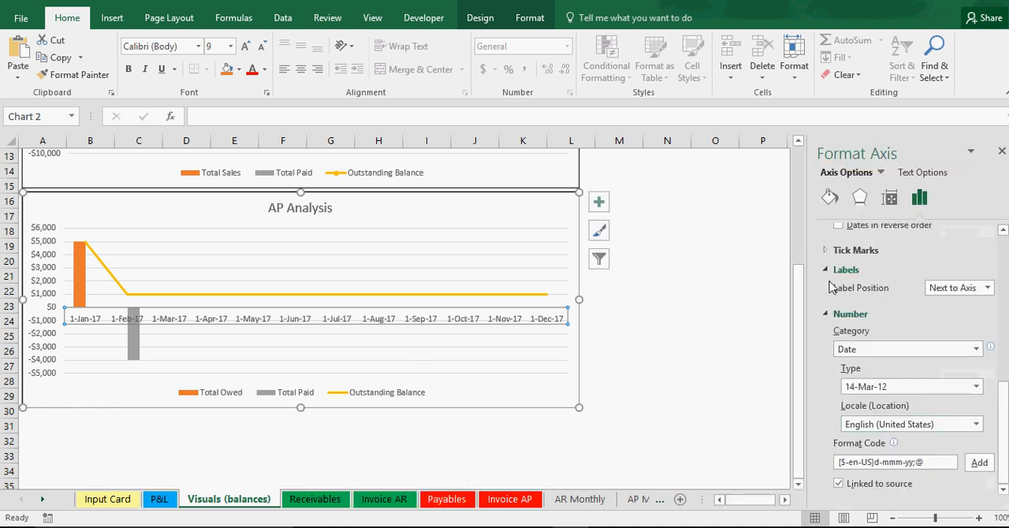
{"action": "left_click", "coordinate": [946, 288]}
{"action": "left_click", "coordinate": [949, 317]}
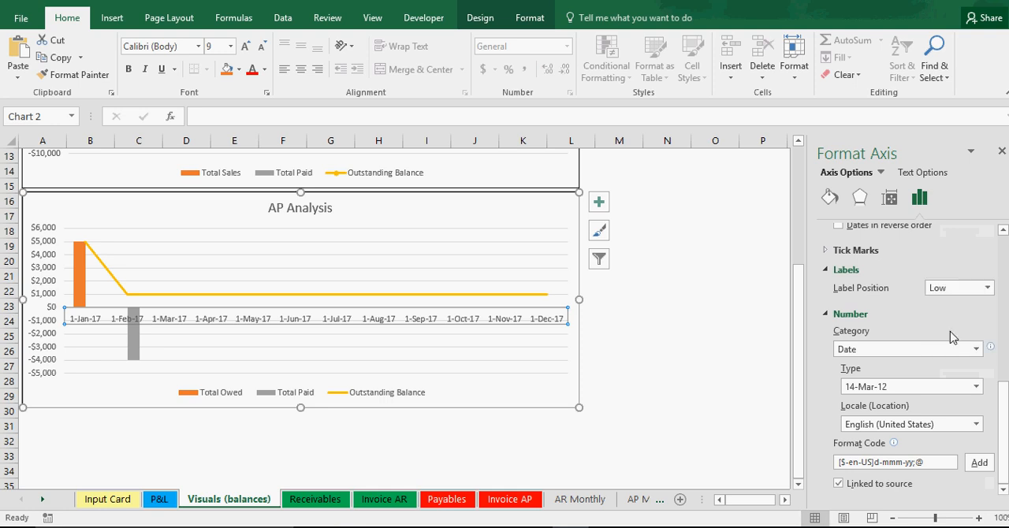
{"action": "left_click", "coordinate": [1000, 150]}
{"action": "left_click", "coordinate": [741, 348]}
{"action": "scroll", "coordinate": [630, 369], "scroll_direction": "up", "scroll_amount": 3}
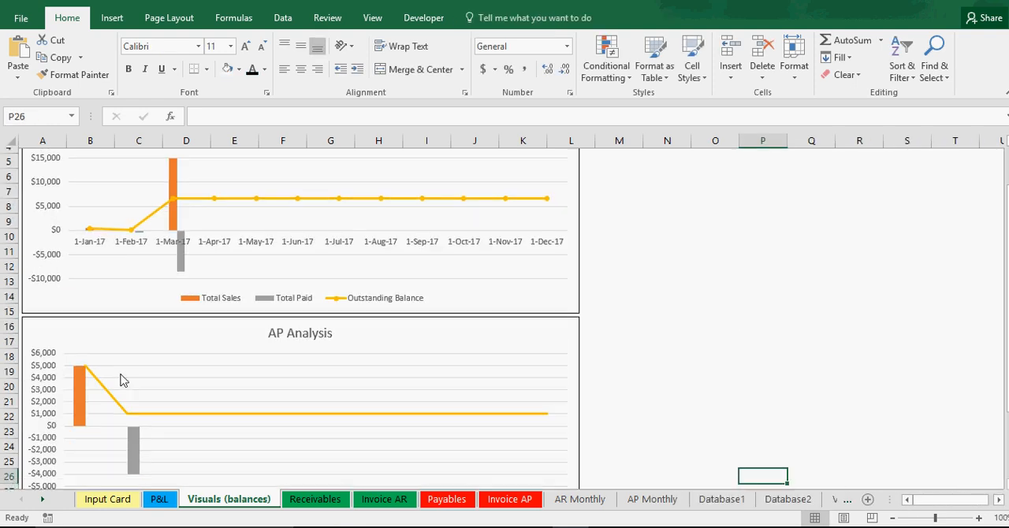
{"action": "scroll", "coordinate": [123, 379], "scroll_direction": "down", "scroll_amount": 1}
Step: Open the fill and line formatting options for the Outstanding Balance series in the AP Analysis chart
{"action": "mouse_move", "coordinate": [87, 373]}
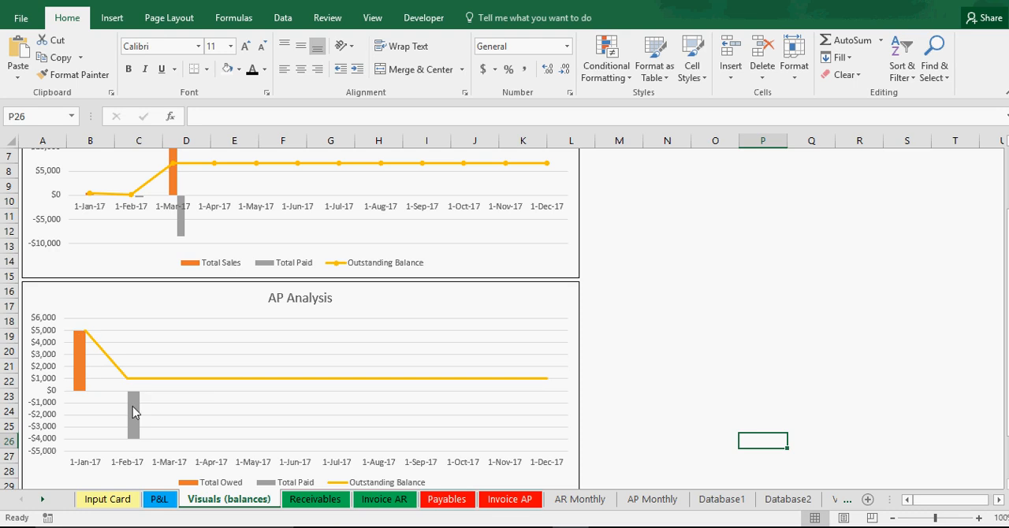
{"action": "mouse_move", "coordinate": [132, 410]}
{"action": "left_click", "coordinate": [174, 384]}
{"action": "right_click", "coordinate": [175, 385]}
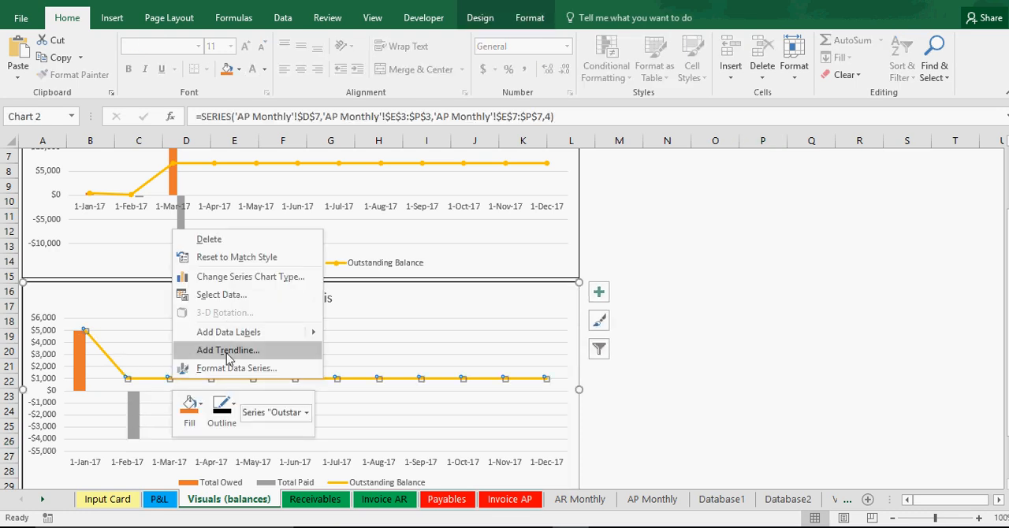
{"action": "key", "text": "Escape"}
{"action": "double_click", "coordinate": [248, 377]}
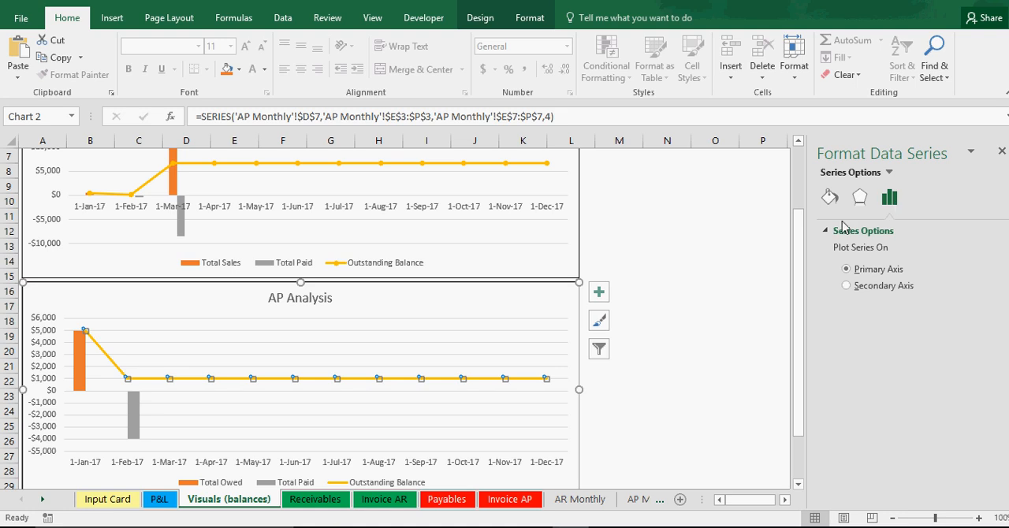
{"action": "left_click", "coordinate": [517, 386]}
{"action": "left_click", "coordinate": [519, 383]}
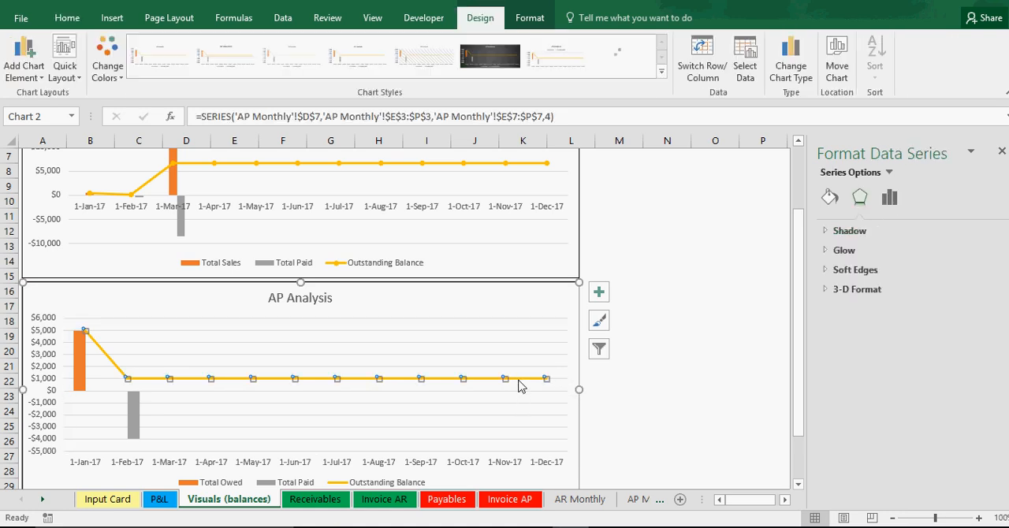
{"action": "left_click", "coordinate": [889, 197]}
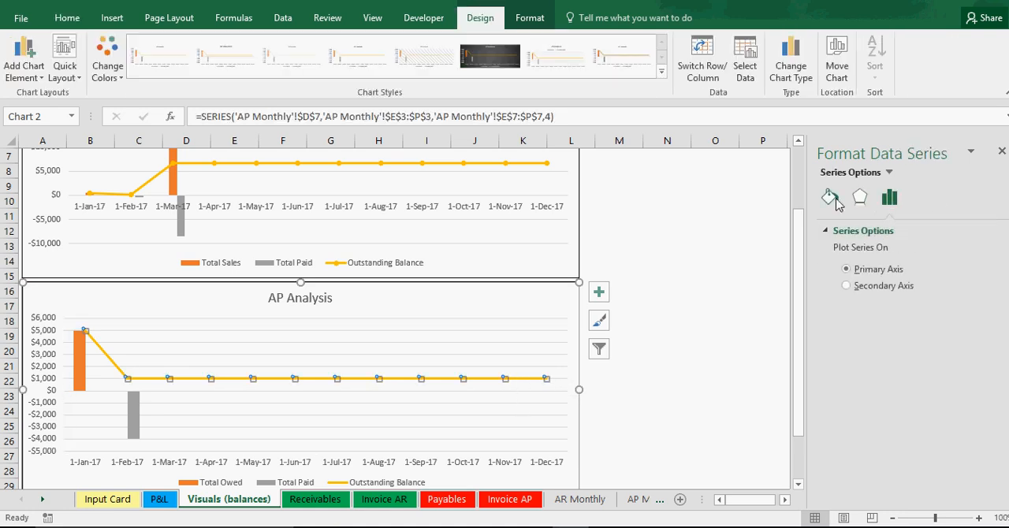
{"action": "left_click", "coordinate": [828, 198]}
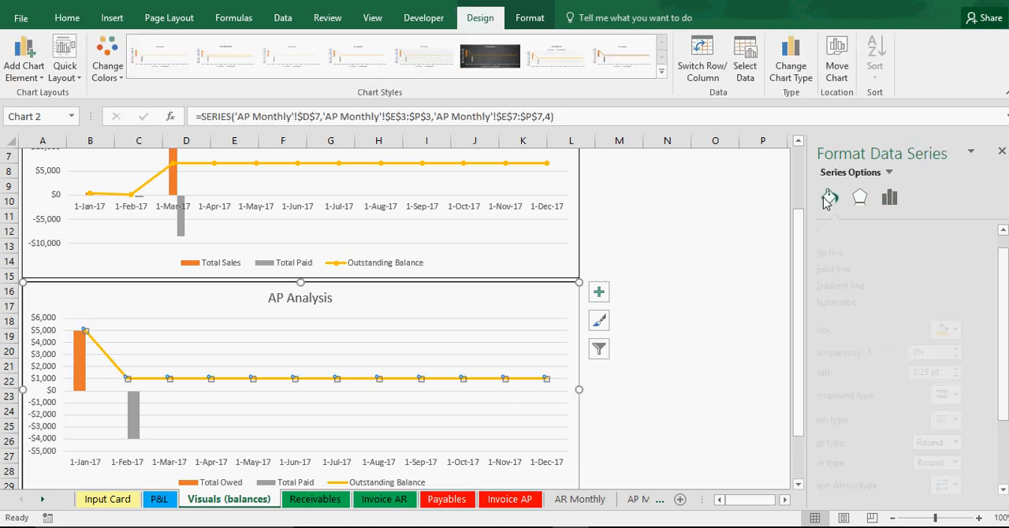
{"action": "right_click", "coordinate": [481, 382]}
{"action": "left_click", "coordinate": [531, 370]}
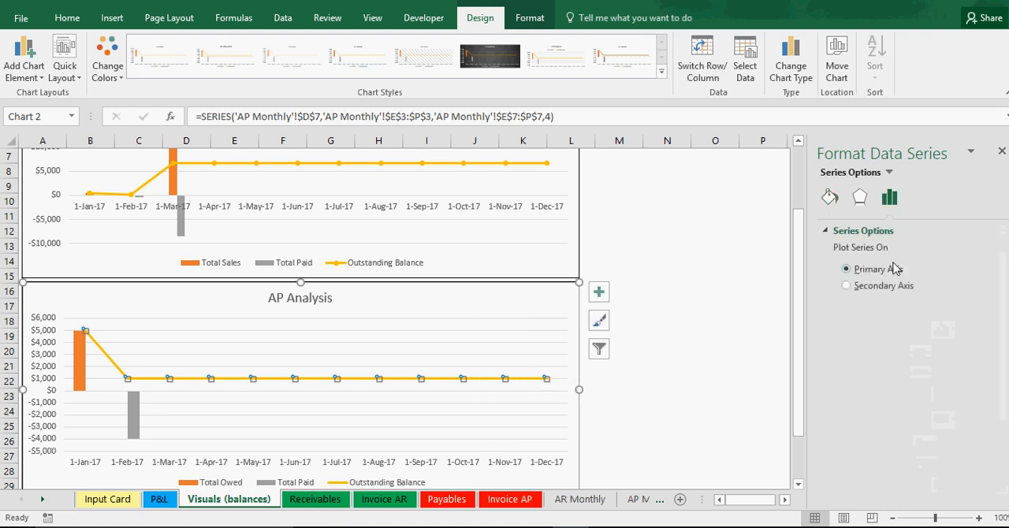
{"action": "left_click", "coordinate": [859, 197]}
{"action": "left_click", "coordinate": [829, 198]}
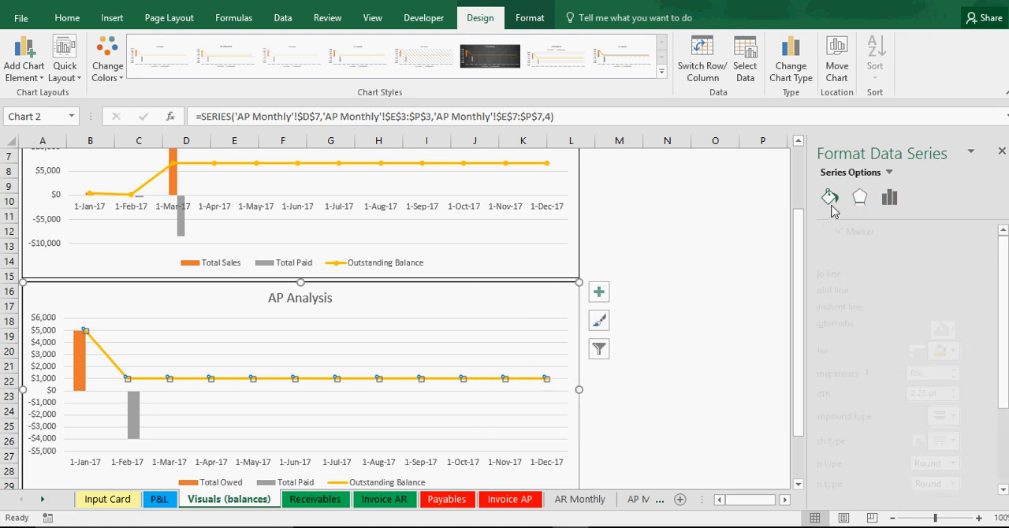
Step: Give the AP Analysis chart's Outstanding Balance line built-in round markers of size 5
{"action": "left_click", "coordinate": [892, 232]}
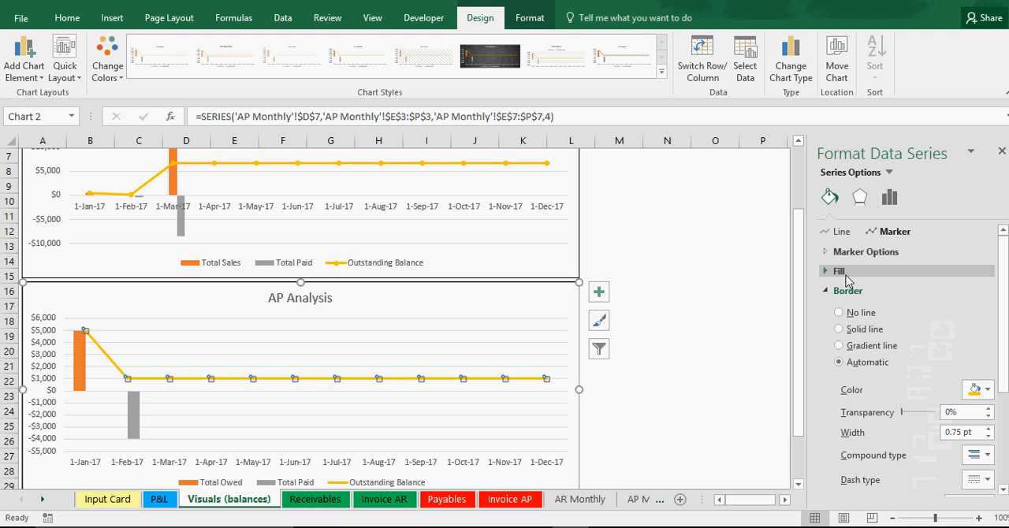
{"action": "left_click", "coordinate": [855, 252]}
{"action": "left_click", "coordinate": [849, 308]}
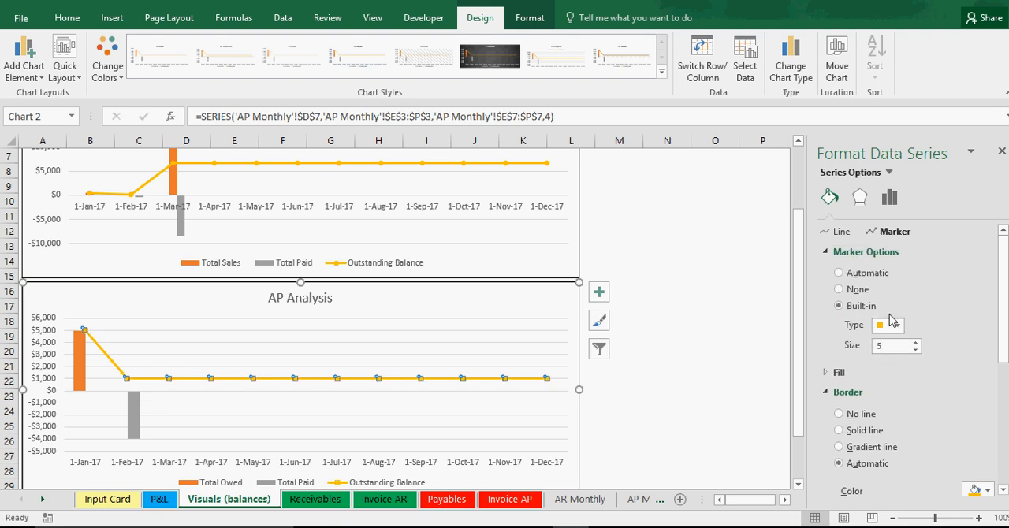
{"action": "left_click", "coordinate": [915, 342]}
{"action": "left_click", "coordinate": [915, 342]}
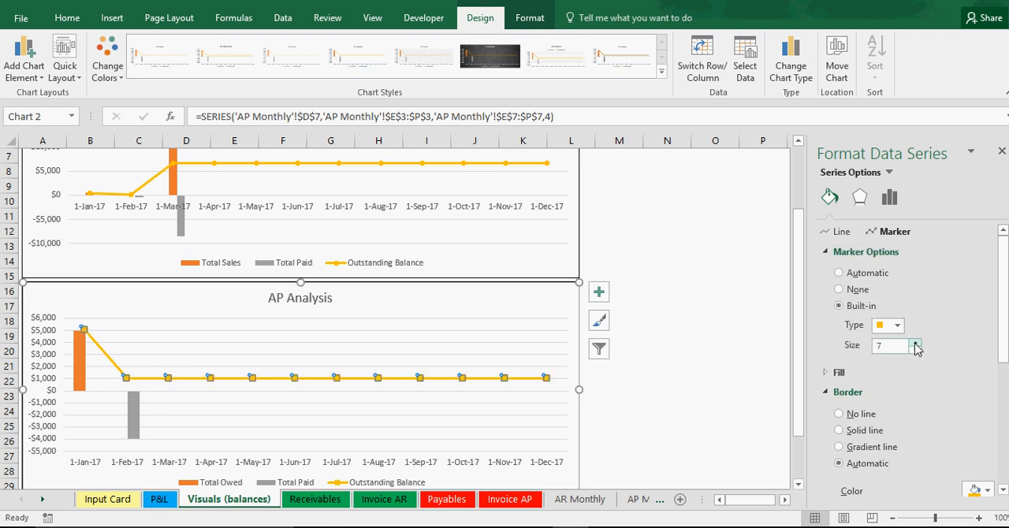
{"action": "left_click", "coordinate": [915, 350]}
{"action": "left_click", "coordinate": [915, 350]}
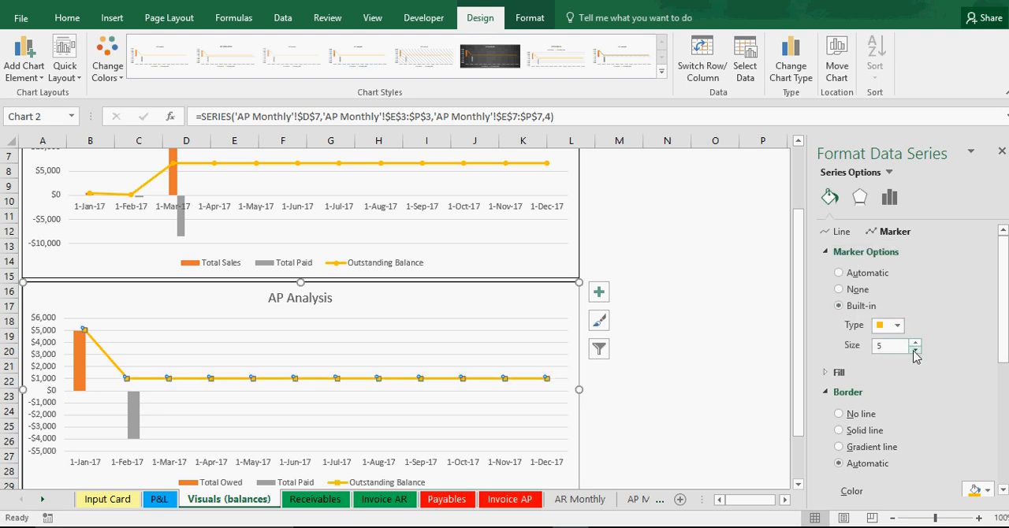
{"action": "left_click", "coordinate": [897, 324]}
{"action": "left_click", "coordinate": [891, 444]}
{"action": "left_click", "coordinate": [1001, 151]}
{"action": "left_click", "coordinate": [701, 361]}
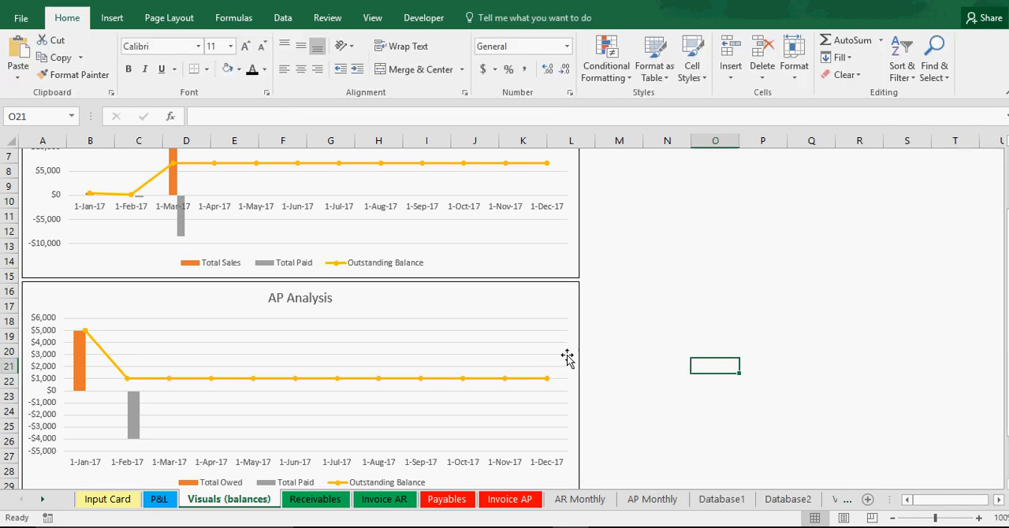
Step: Compare the AR Analysis and AP Analysis charts for consistent styling and axis layout
{"action": "scroll", "coordinate": [565, 358], "scroll_direction": "up", "scroll_amount": 2}
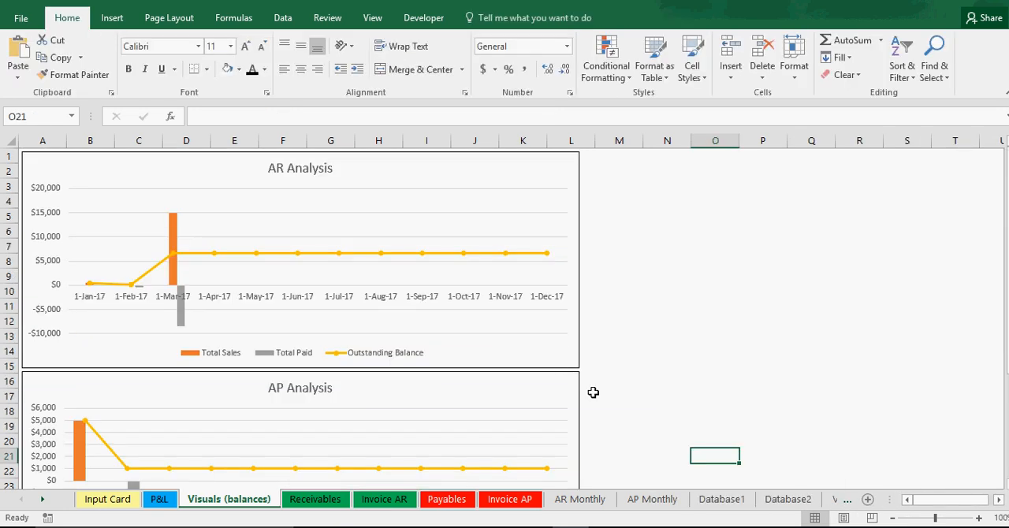
{"action": "scroll", "coordinate": [593, 392], "scroll_direction": "down", "scroll_amount": 3}
{"action": "scroll", "coordinate": [593, 392], "scroll_direction": "up", "scroll_amount": 3}
{"action": "scroll", "coordinate": [593, 392], "scroll_direction": "down", "scroll_amount": 1}
{"action": "scroll", "coordinate": [593, 391], "scroll_direction": "down", "scroll_amount": 5}
{"action": "scroll", "coordinate": [630, 347], "scroll_direction": "up", "scroll_amount": 6}
Step: Review the entries on the Input Card and the payable balances on the Invoice AP and Payables sheets
{"action": "left_click", "coordinate": [103, 502]}
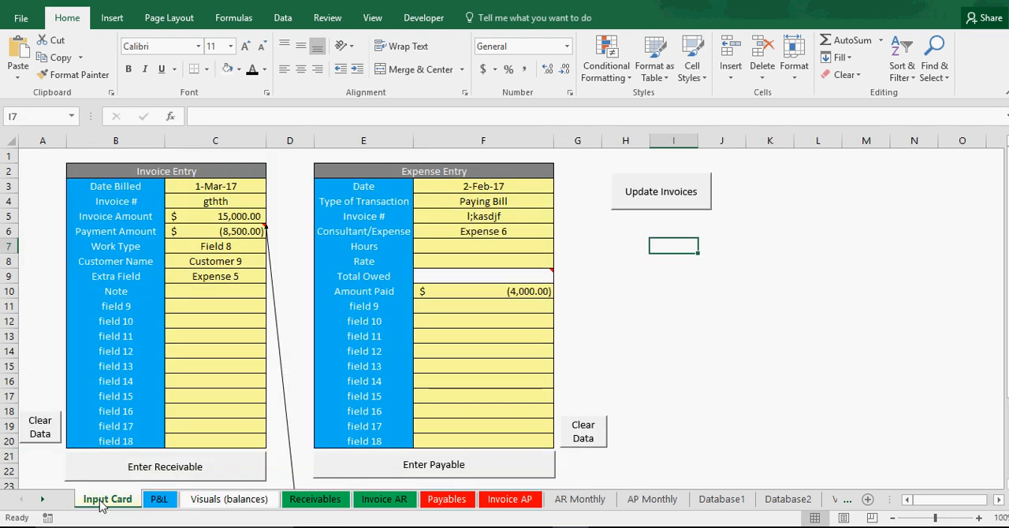
{"action": "left_click", "coordinate": [214, 217]}
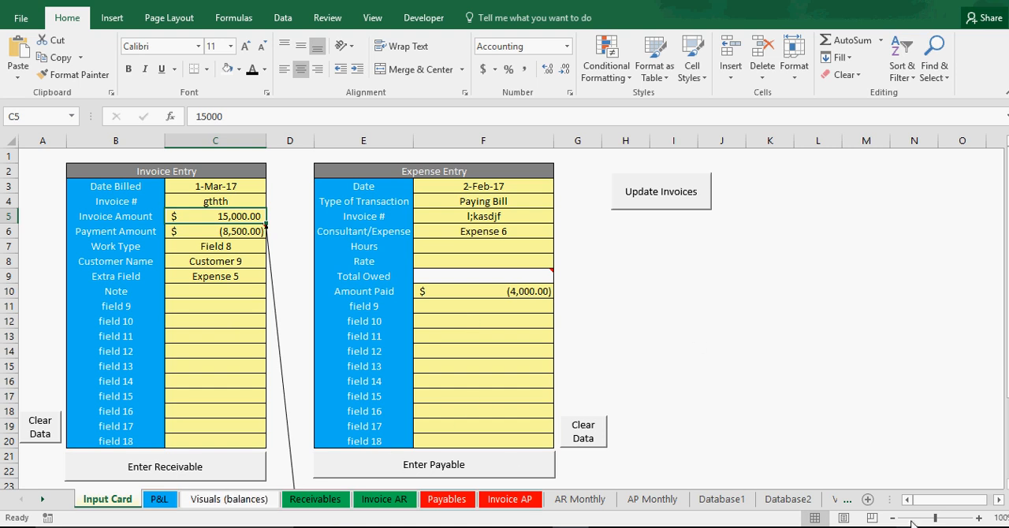
{"action": "left_click", "coordinate": [512, 500]}
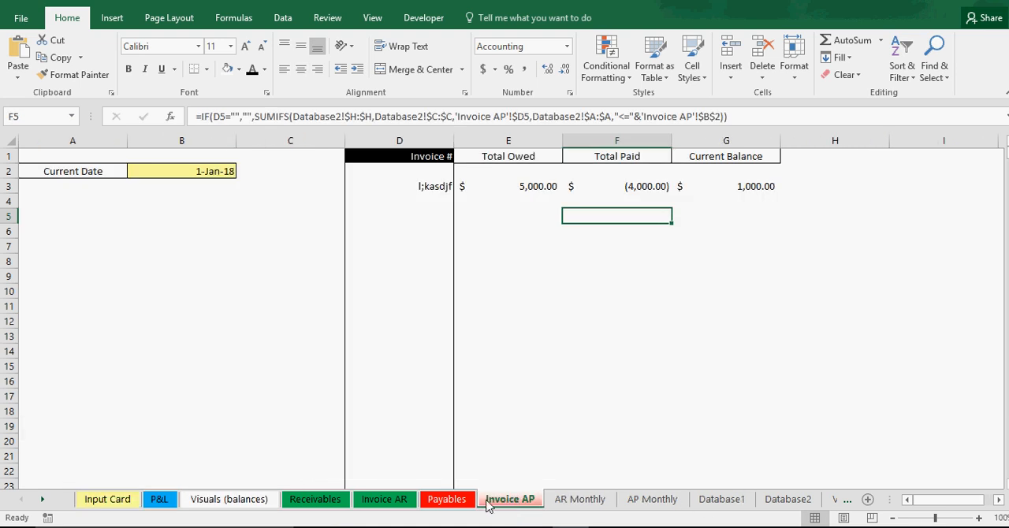
{"action": "left_click", "coordinate": [438, 186]}
{"action": "left_click", "coordinate": [434, 232]}
{"action": "left_click", "coordinate": [441, 351]}
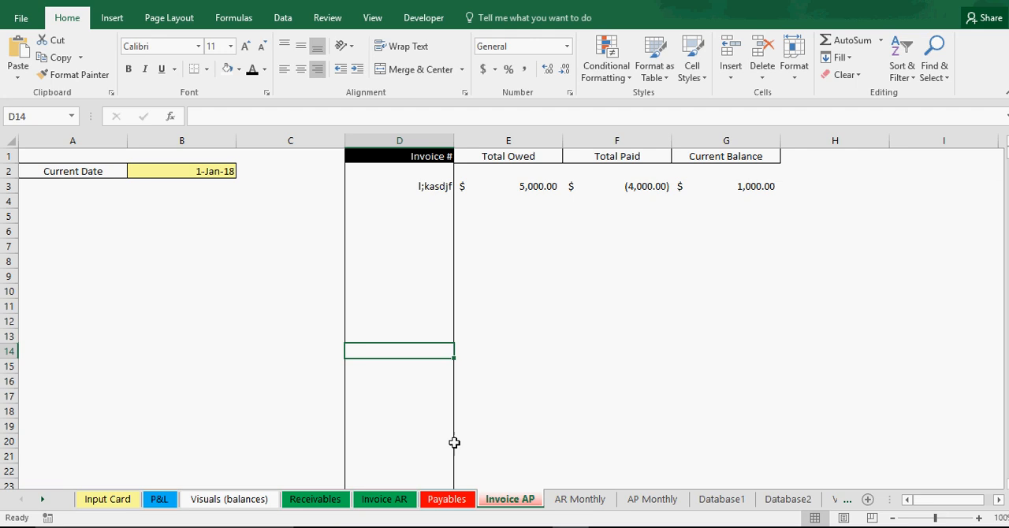
{"action": "left_click", "coordinate": [446, 505]}
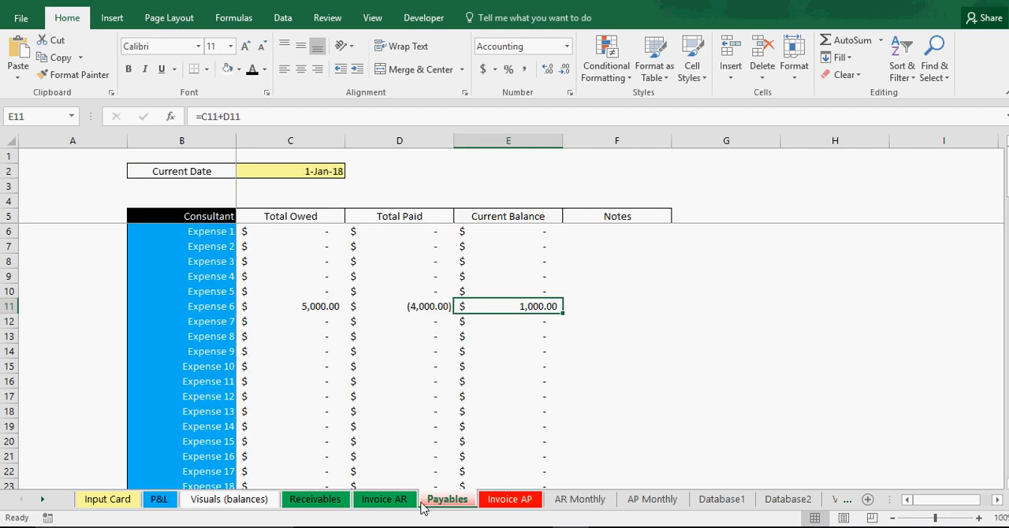
Step: Check the receivable balances on the Invoice AR sheet, and return to the Input Card
{"action": "left_click", "coordinate": [385, 502]}
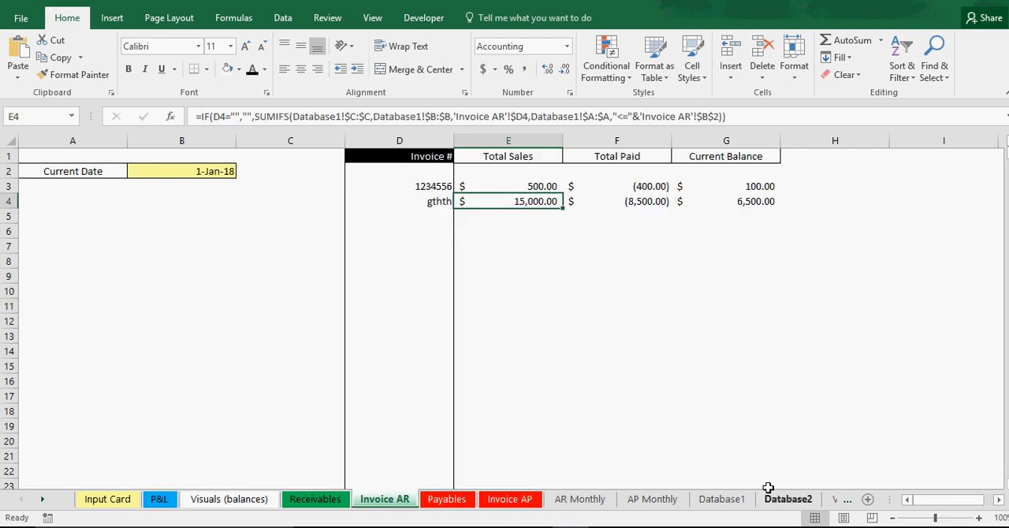
{"action": "left_click", "coordinate": [107, 499]}
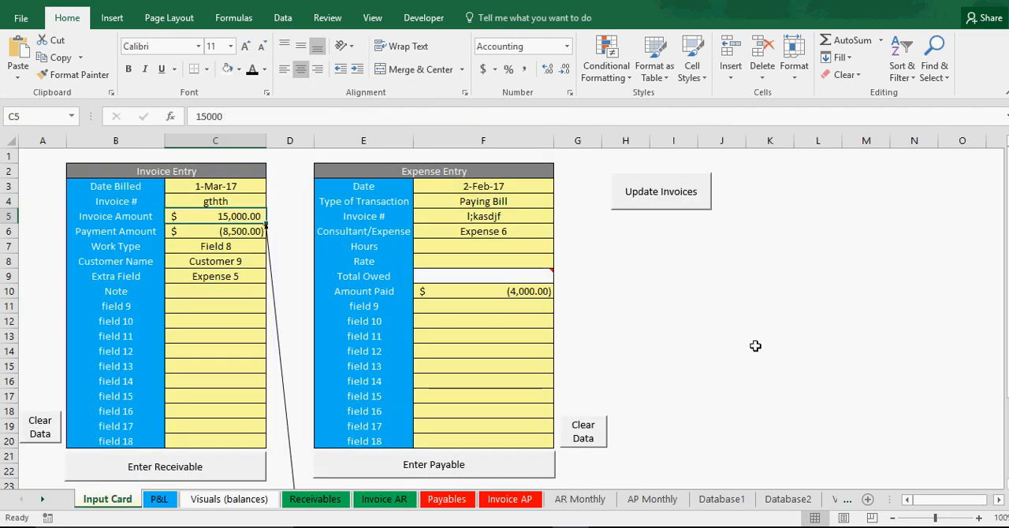
{"action": "left_click", "coordinate": [802, 323]}
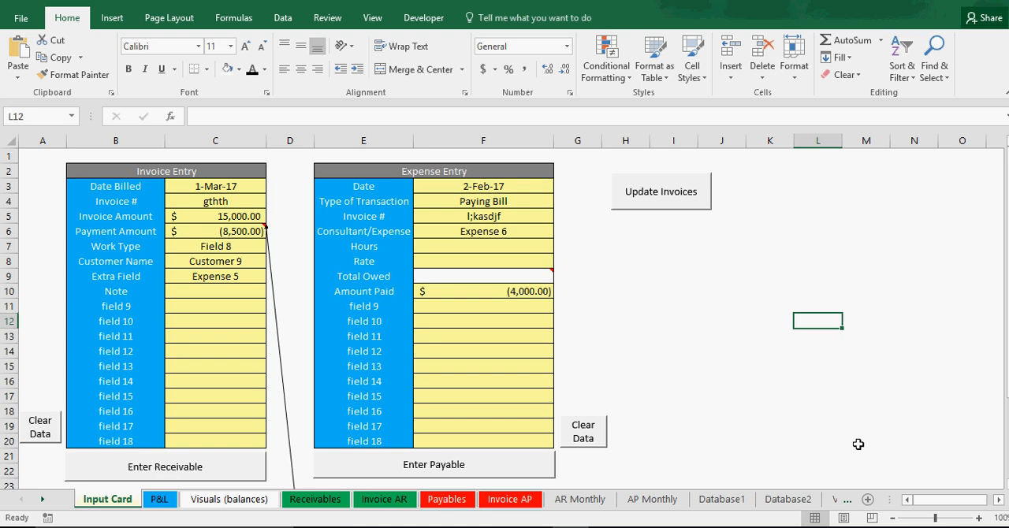
{"action": "left_click_drag", "start_coordinate": [858, 444], "coordinate": [658, 266]}
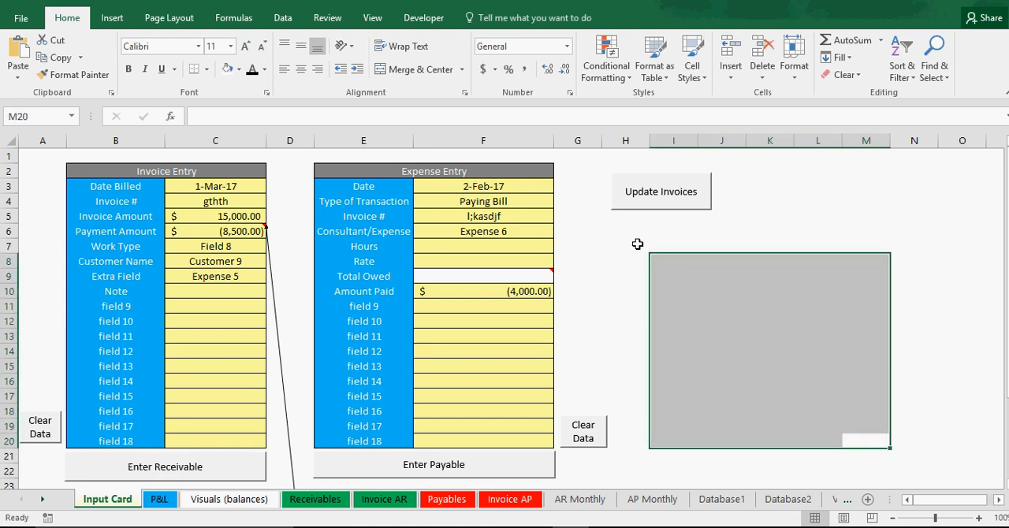
{"action": "left_click_drag", "start_coordinate": [621, 221], "coordinate": [946, 484]}
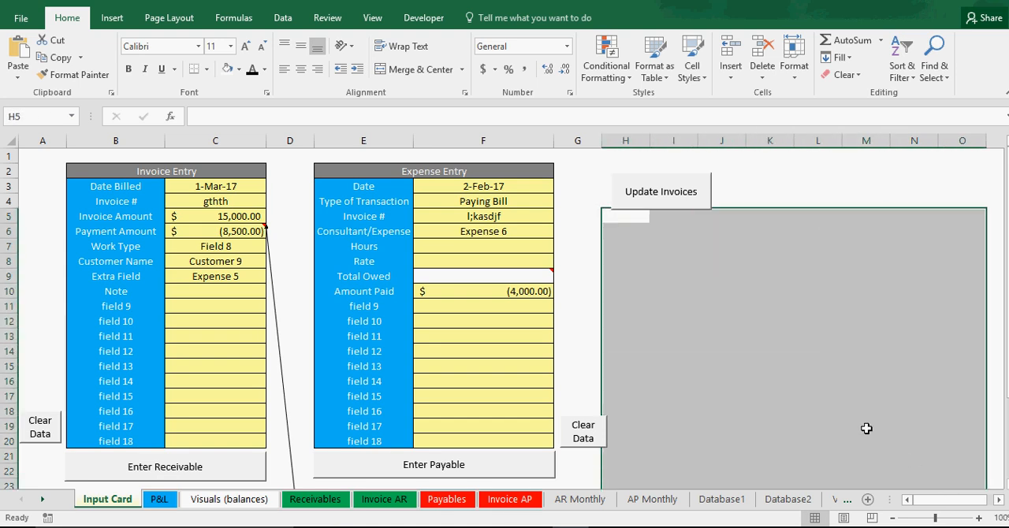
{"action": "left_click", "coordinate": [778, 380]}
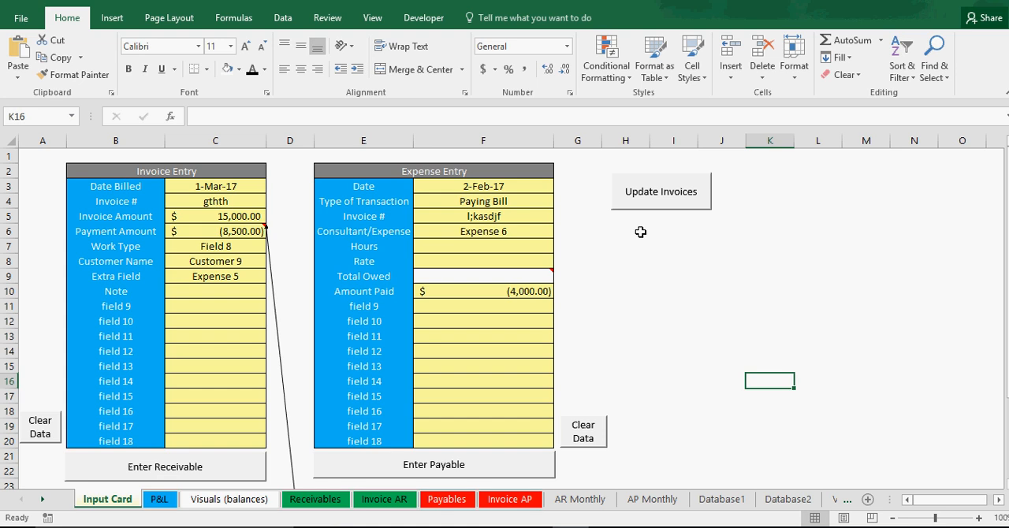